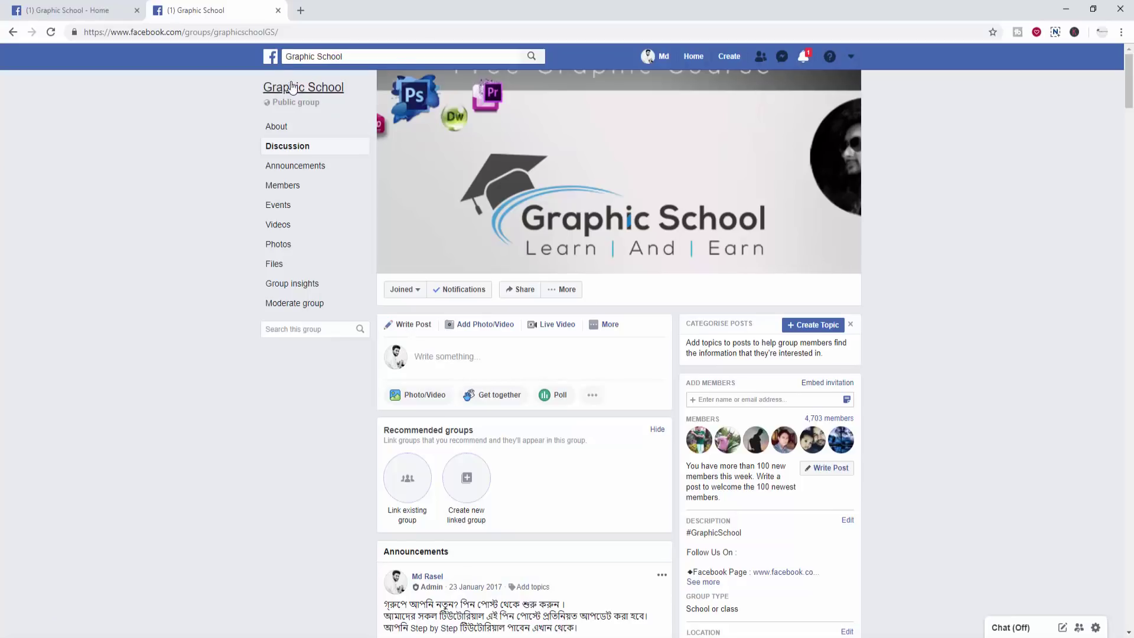
Step: Move from the Graphic School group to the '(1) Graphic School - Home' page, checking each URL
click(235, 33)
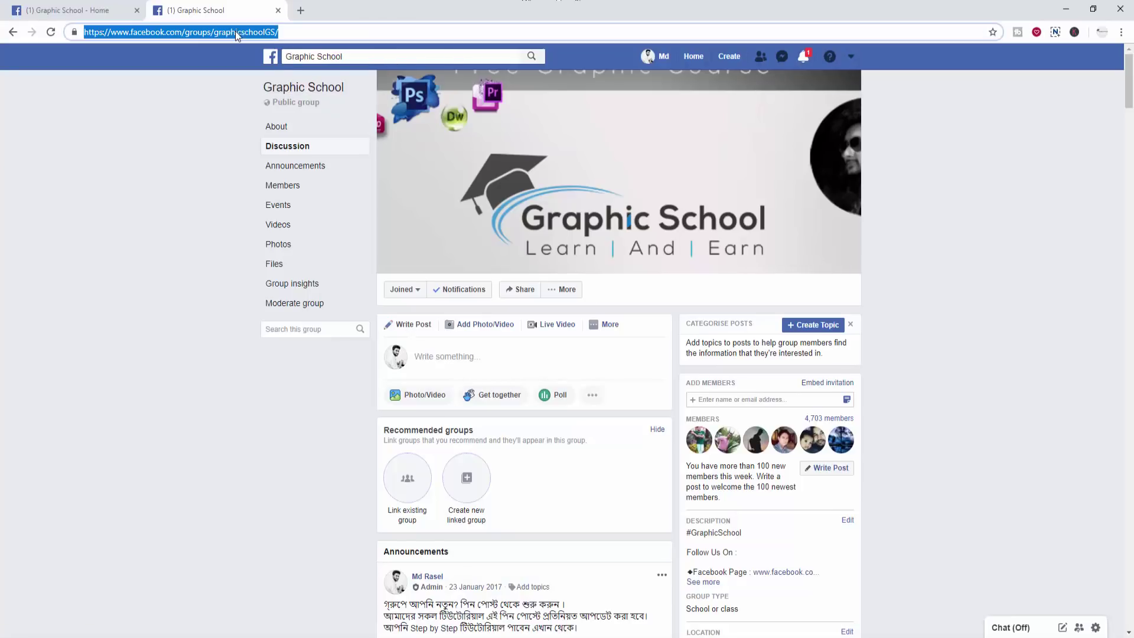
click(269, 33)
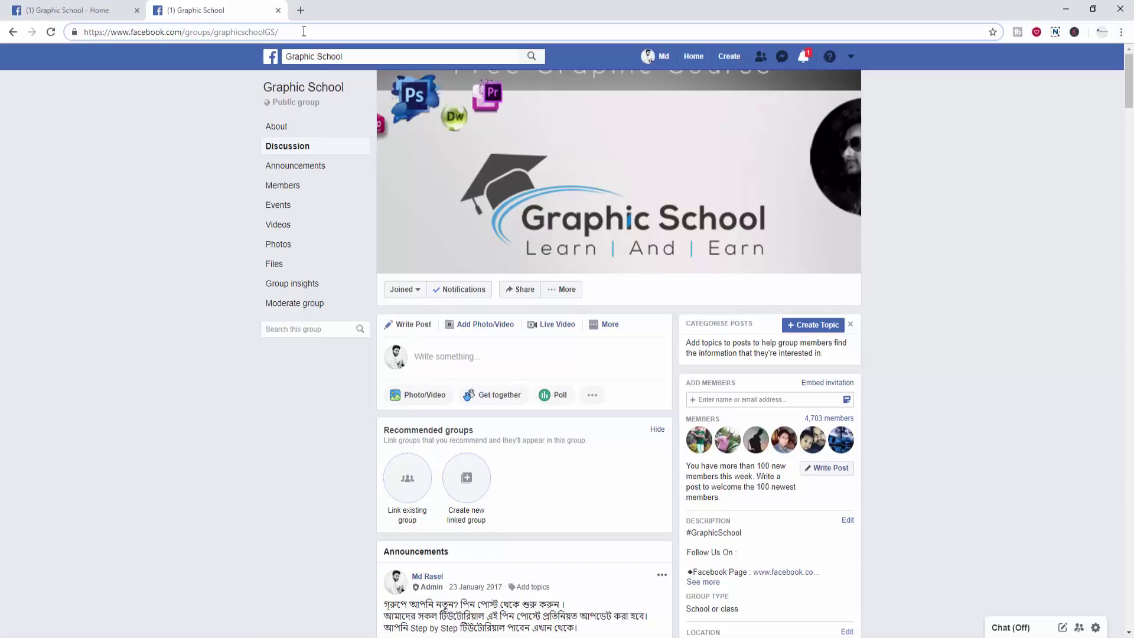
click(88, 11)
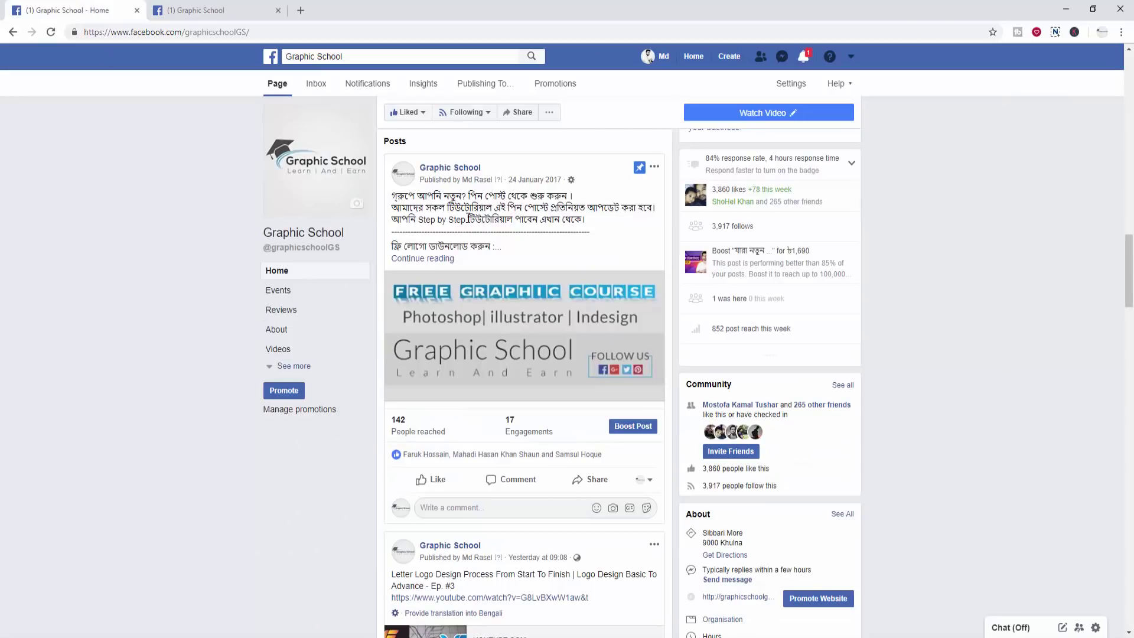
click(220, 32)
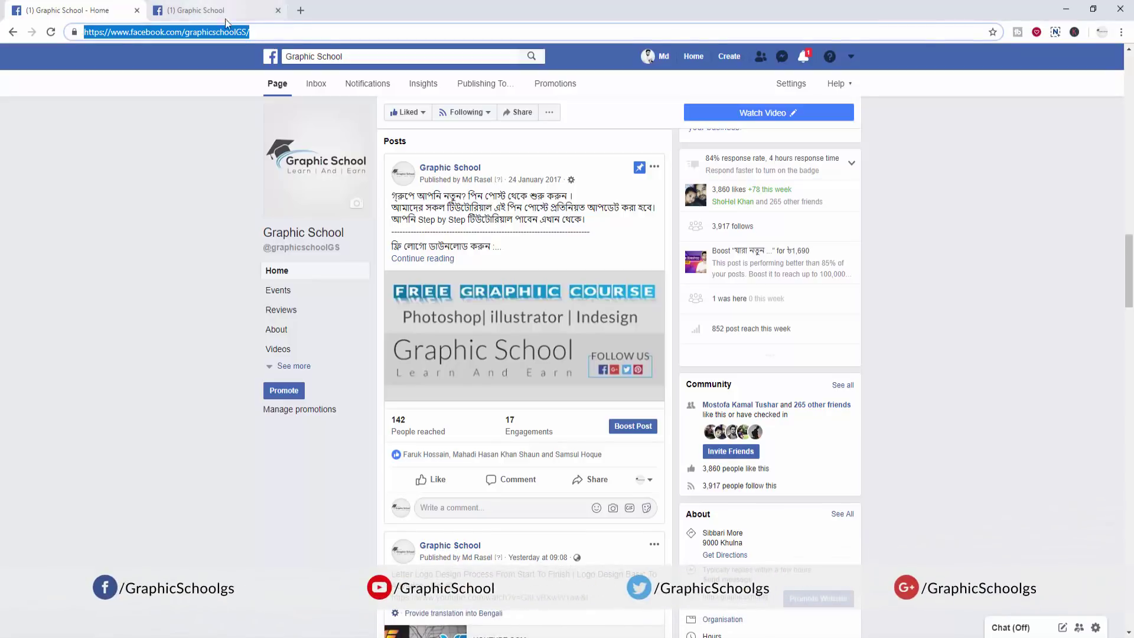
click(280, 32)
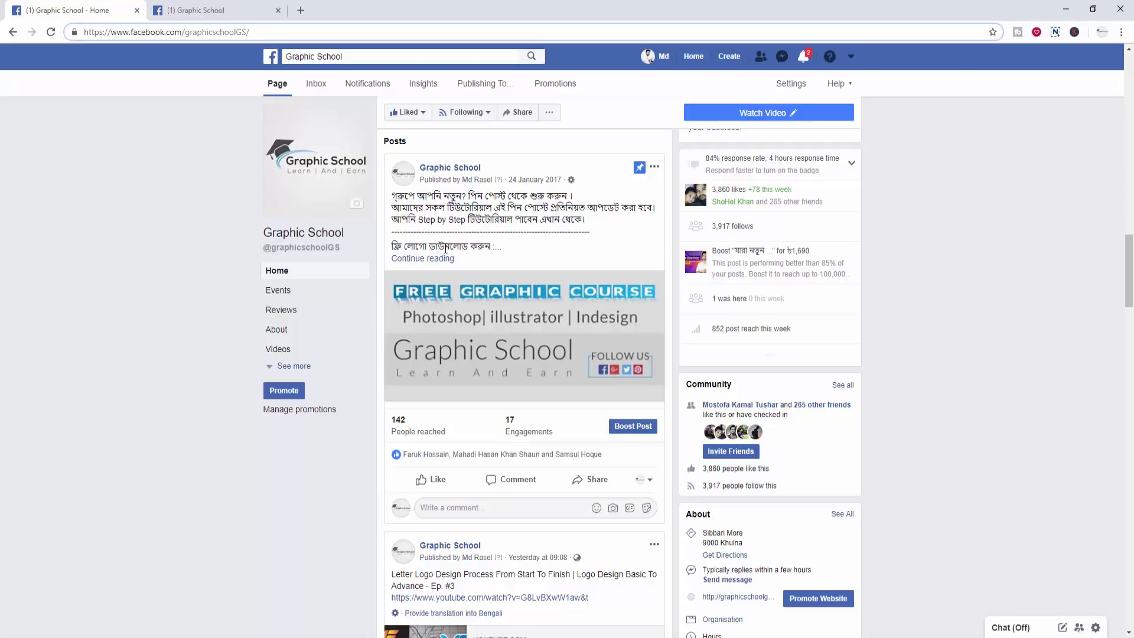
Step: Return to the Graphic School group and expand the pinned post's full text
click(199, 10)
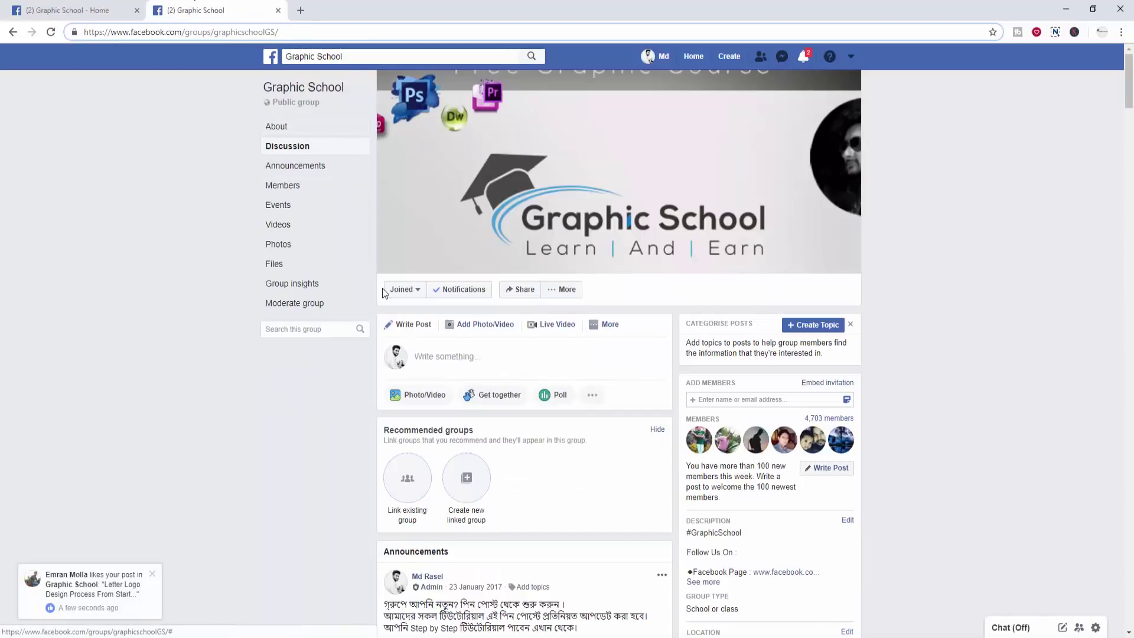
scroll(519, 390, down, 5)
scroll(530, 403, down, 3)
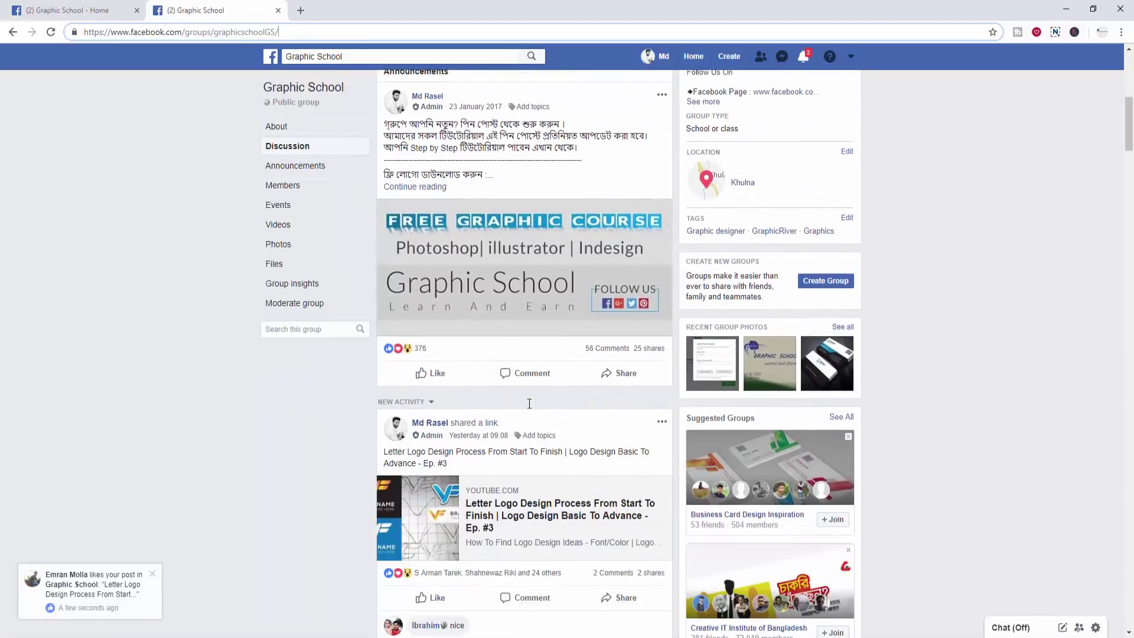
scroll(470, 336, up, 2)
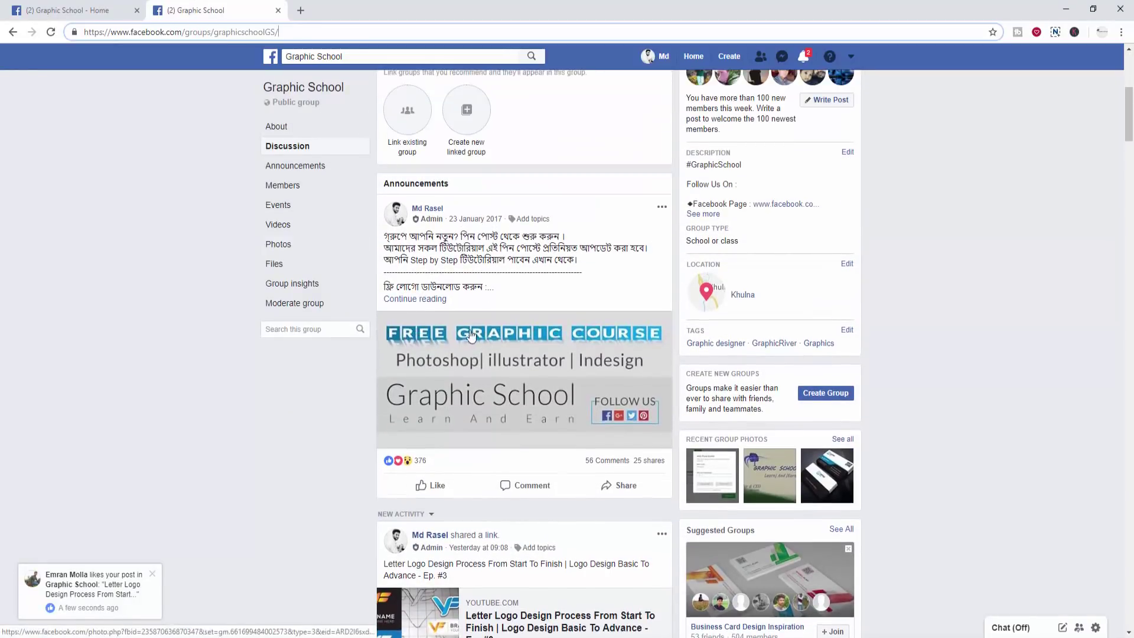
click(417, 300)
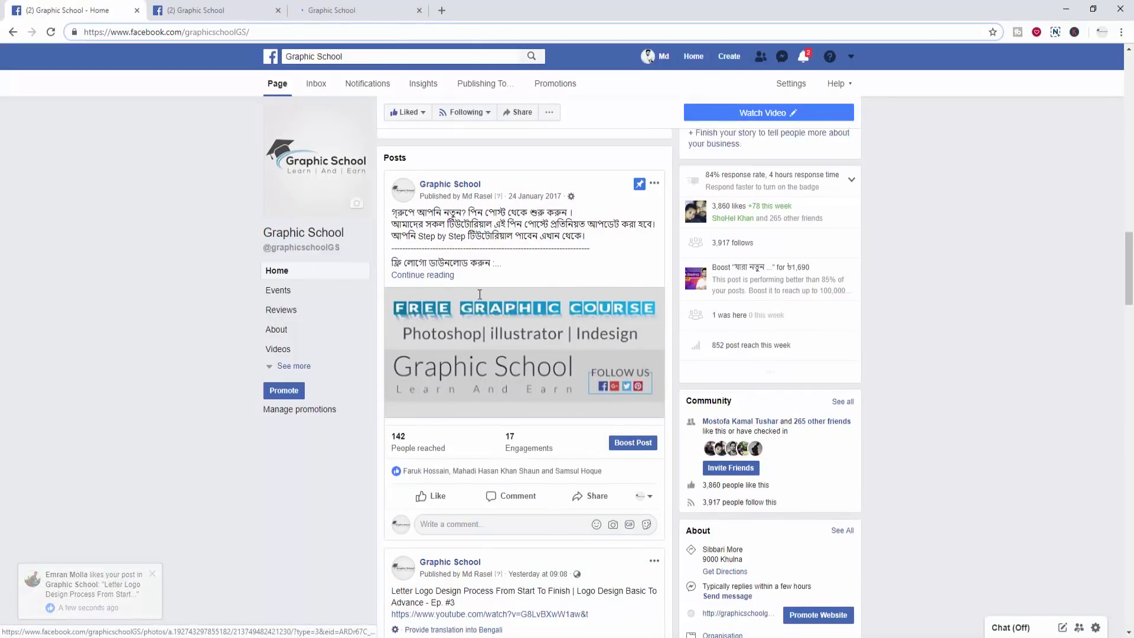
click(423, 387)
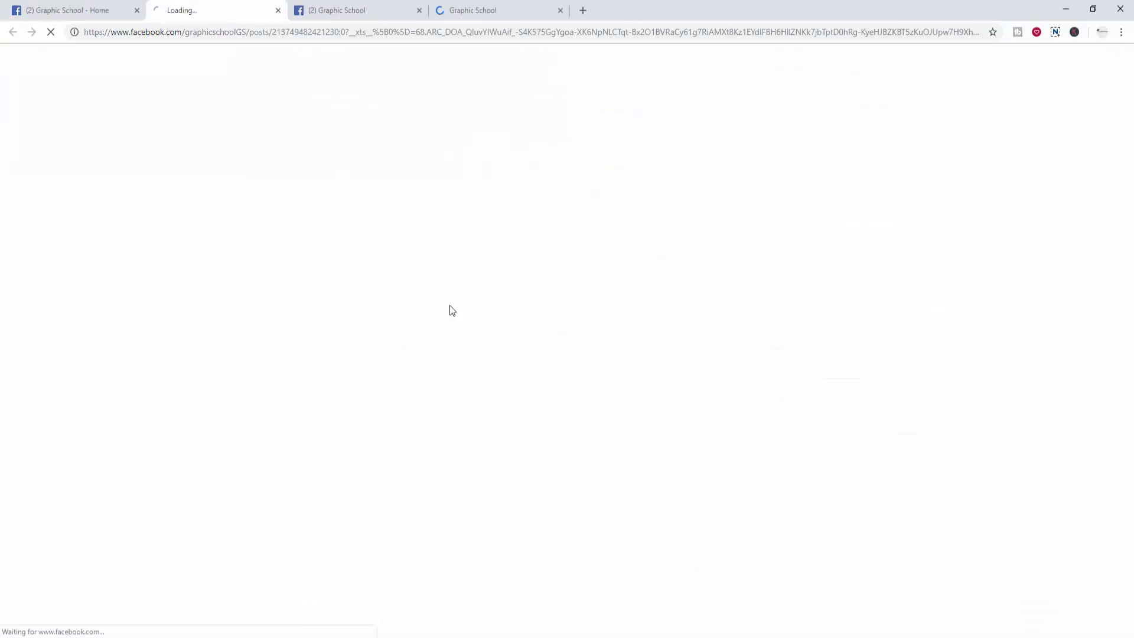
click(461, 10)
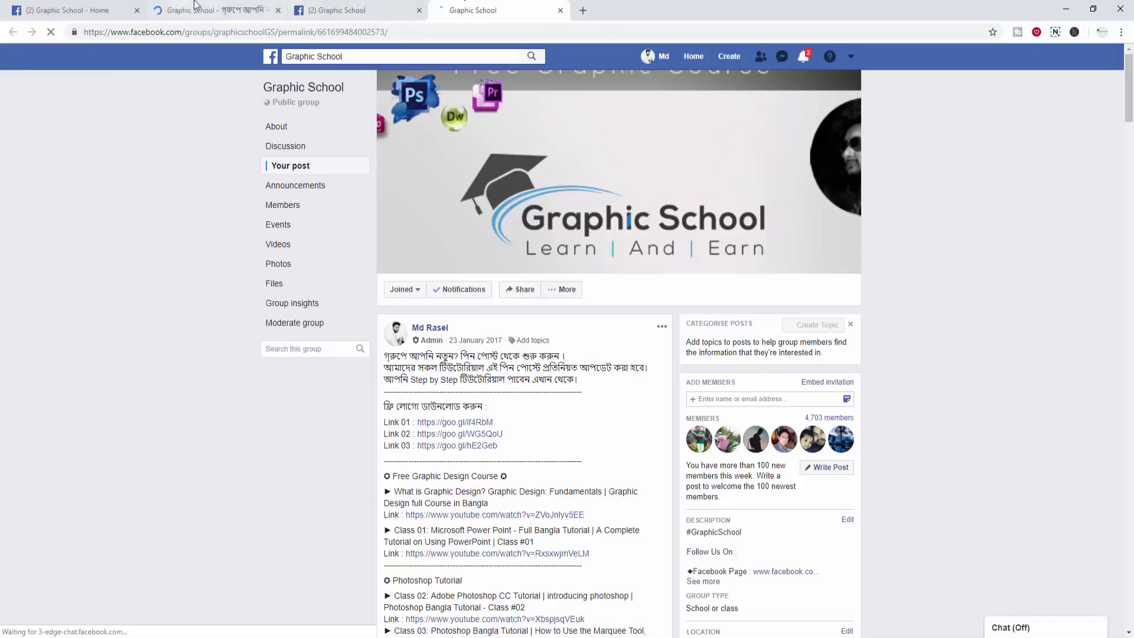
Step: Read the post's free logo download line and follow the Link 01 goo.gl address
scroll(462, 154, down, 4)
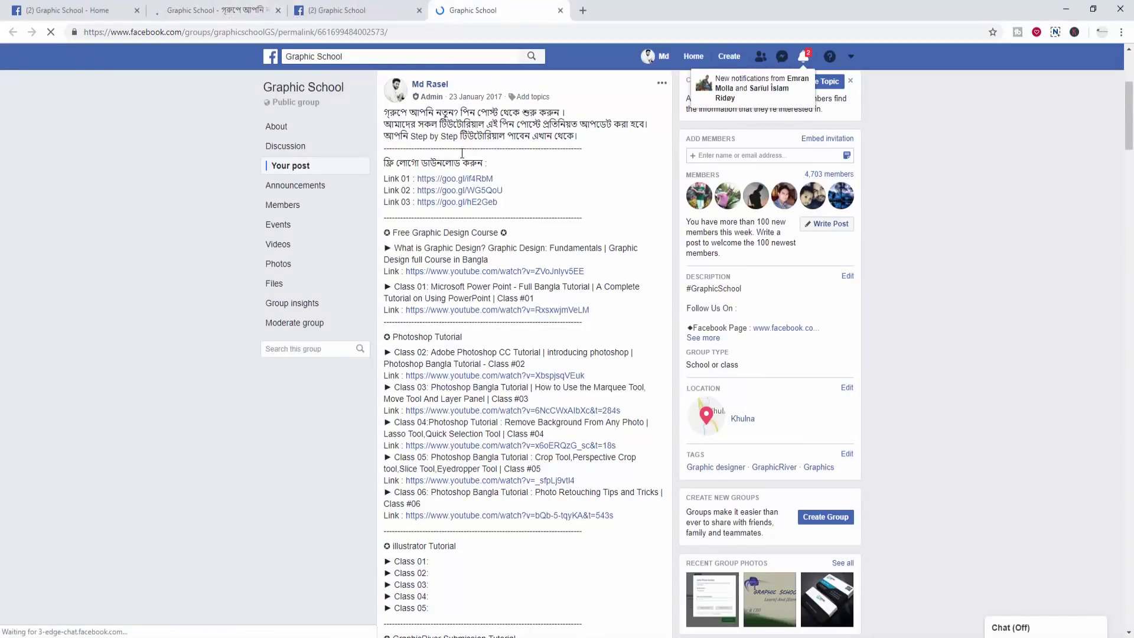
drag(385, 115, 578, 136)
drag(384, 163, 512, 168)
click(440, 173)
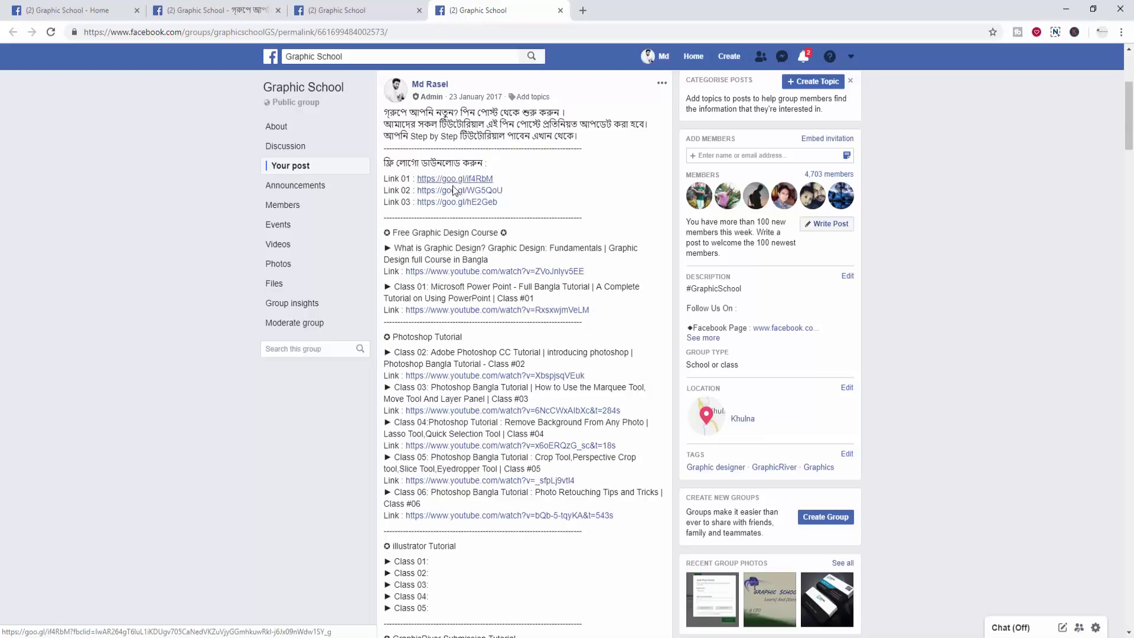
key(ctrl+2)
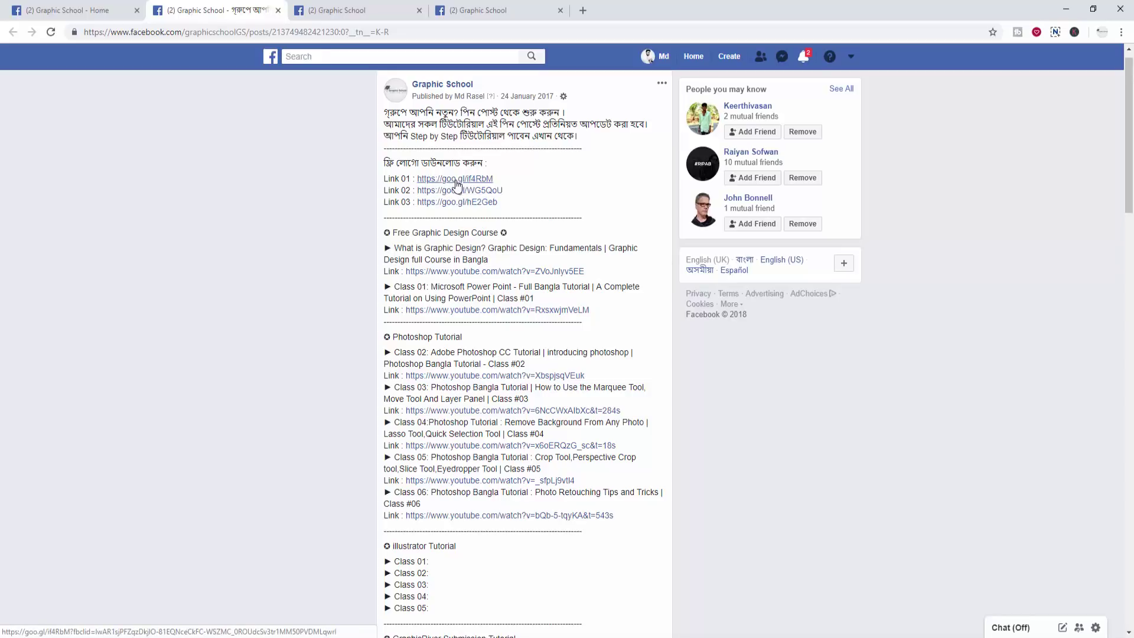
click(439, 180)
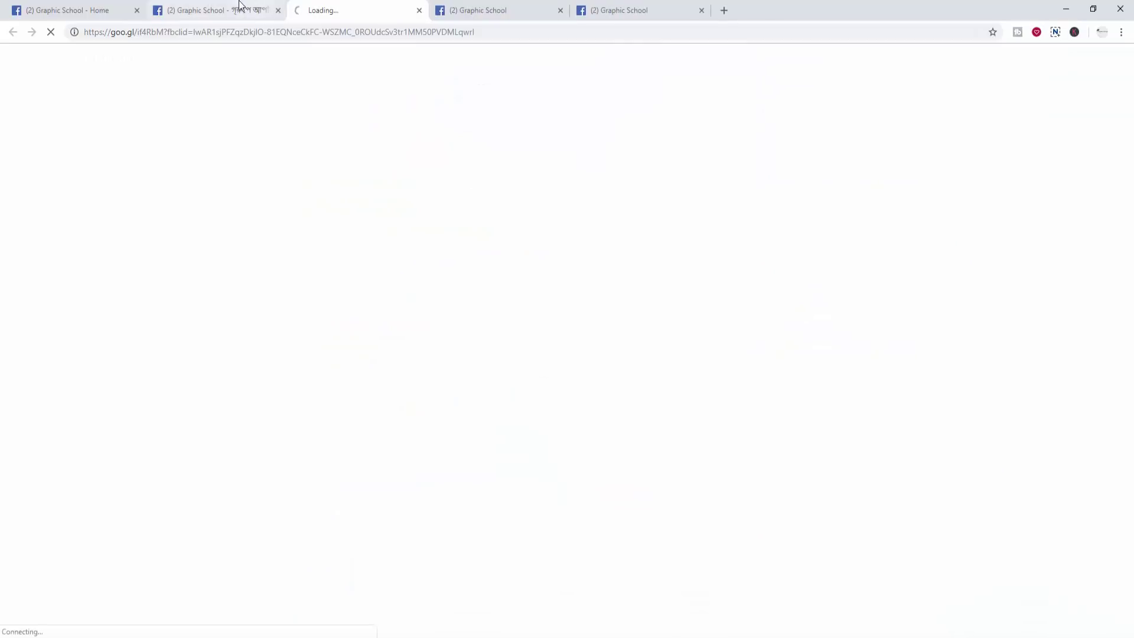
Step: Move through the open tabs to the custom logos1.rar FileUpload download page
click(240, 9)
click(72, 4)
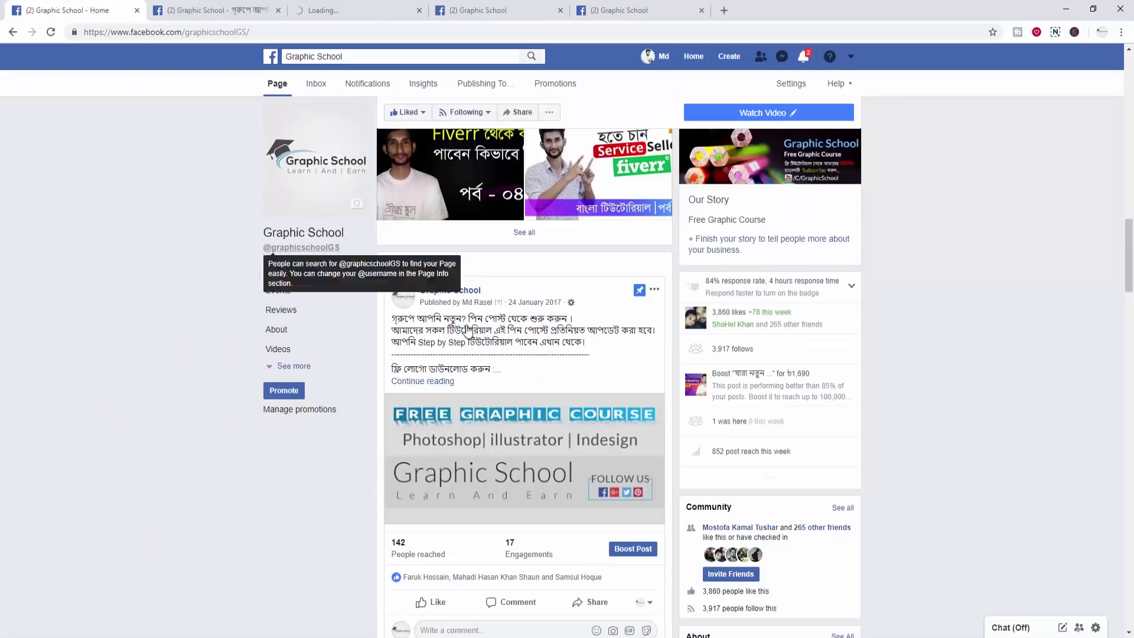
scroll(425, 263, down, 2)
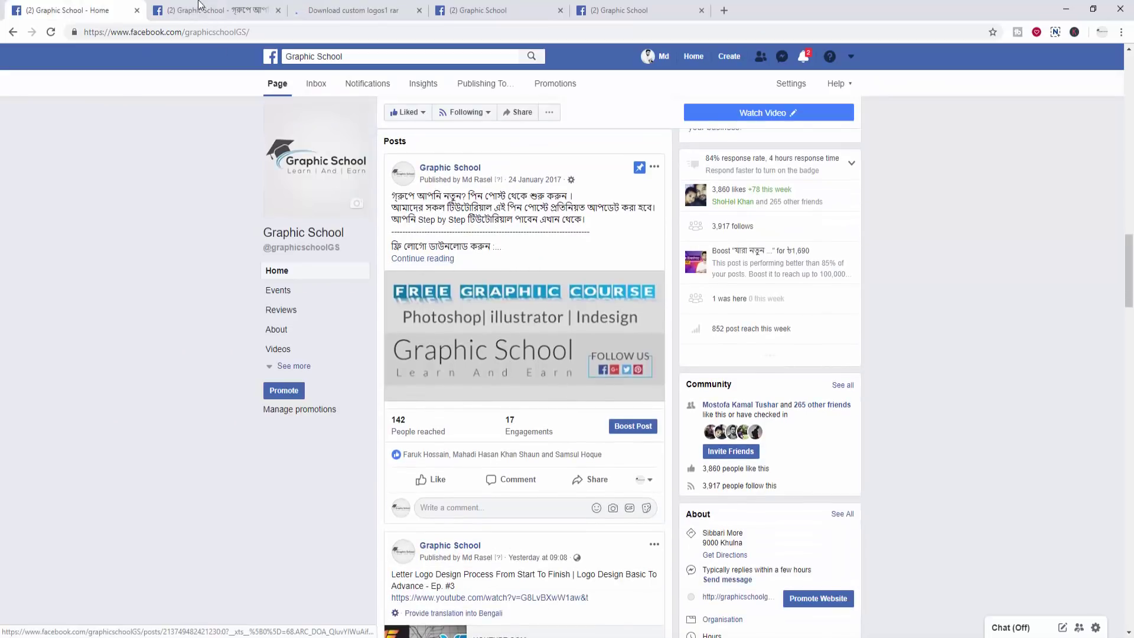
key(ctrl+Tab)
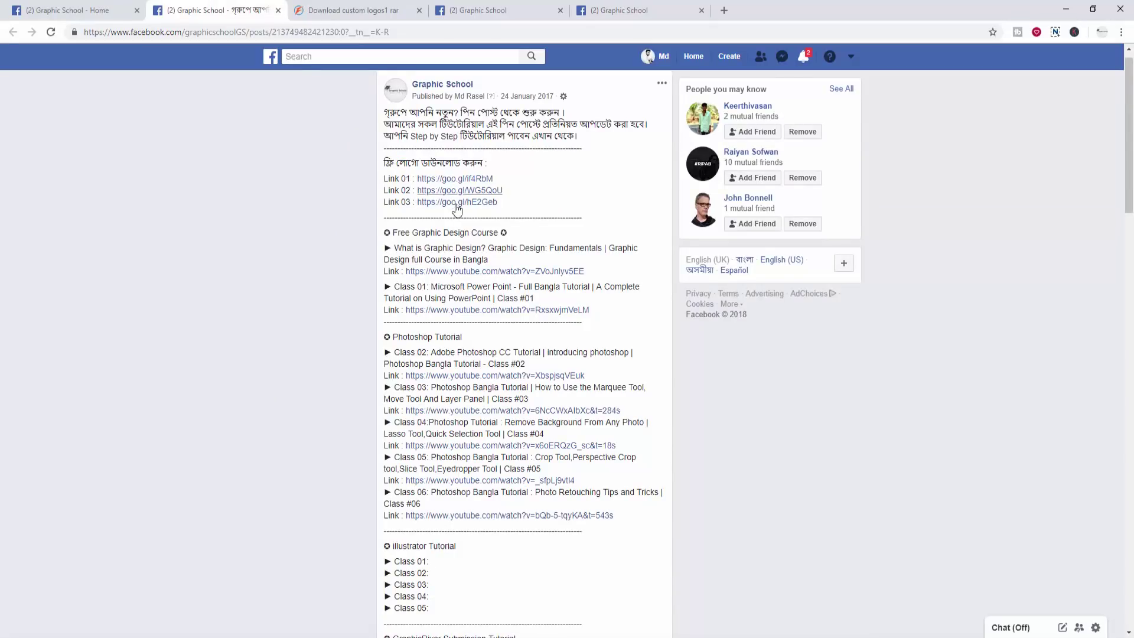
click(361, 10)
Step: Pass the reCAPTCHA, start the custom logos1.rar download, then cancel it
click(601, 287)
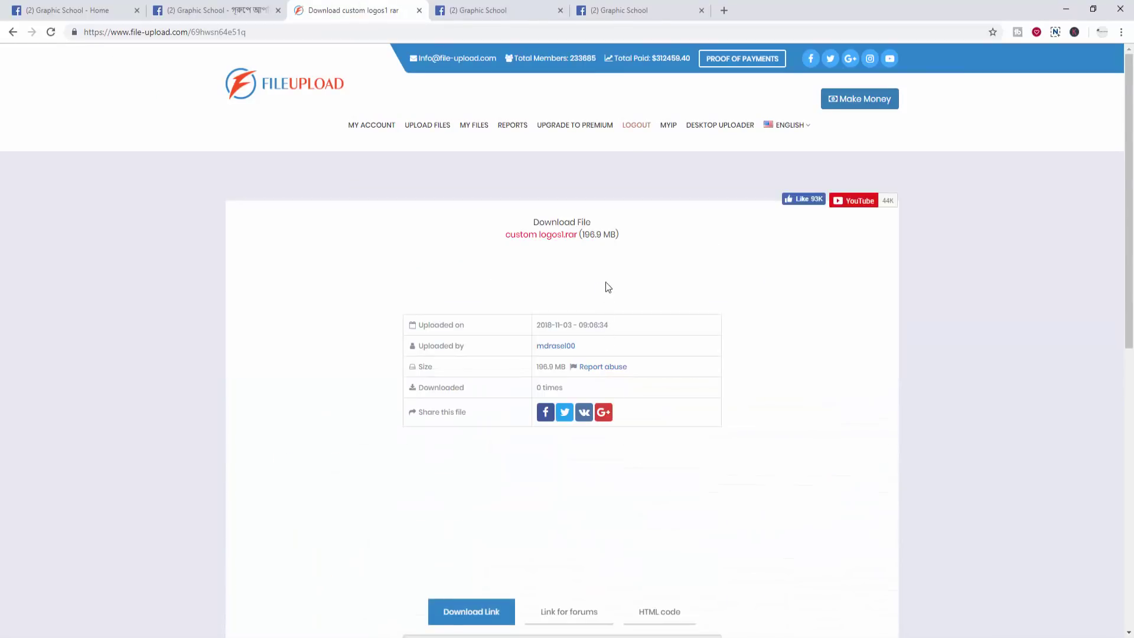
scroll(613, 313, down, 4)
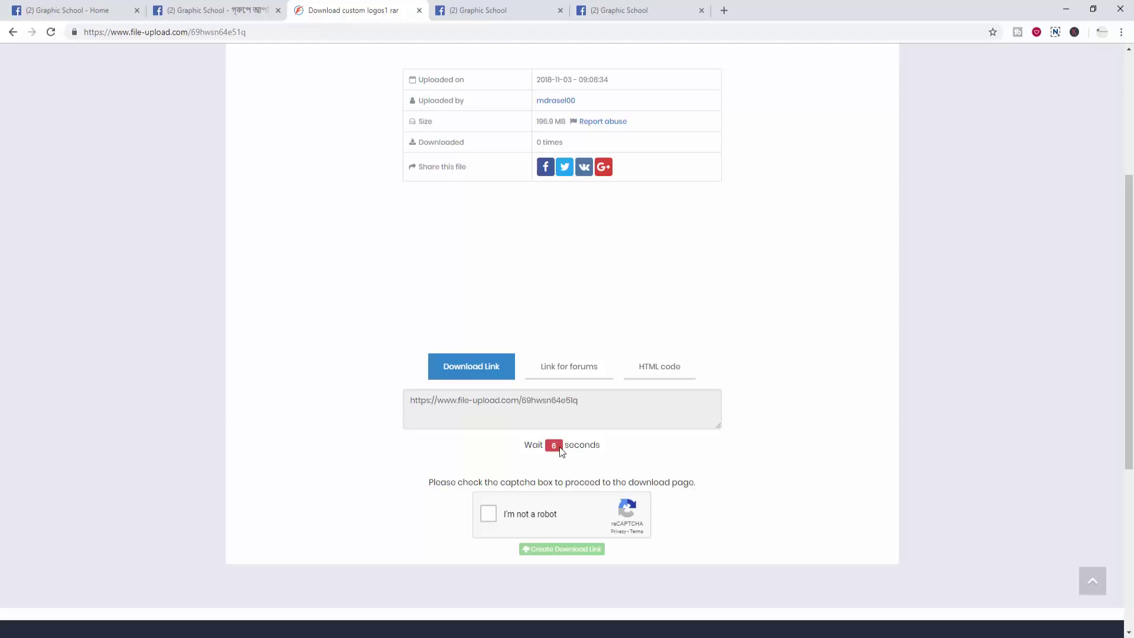
click(498, 519)
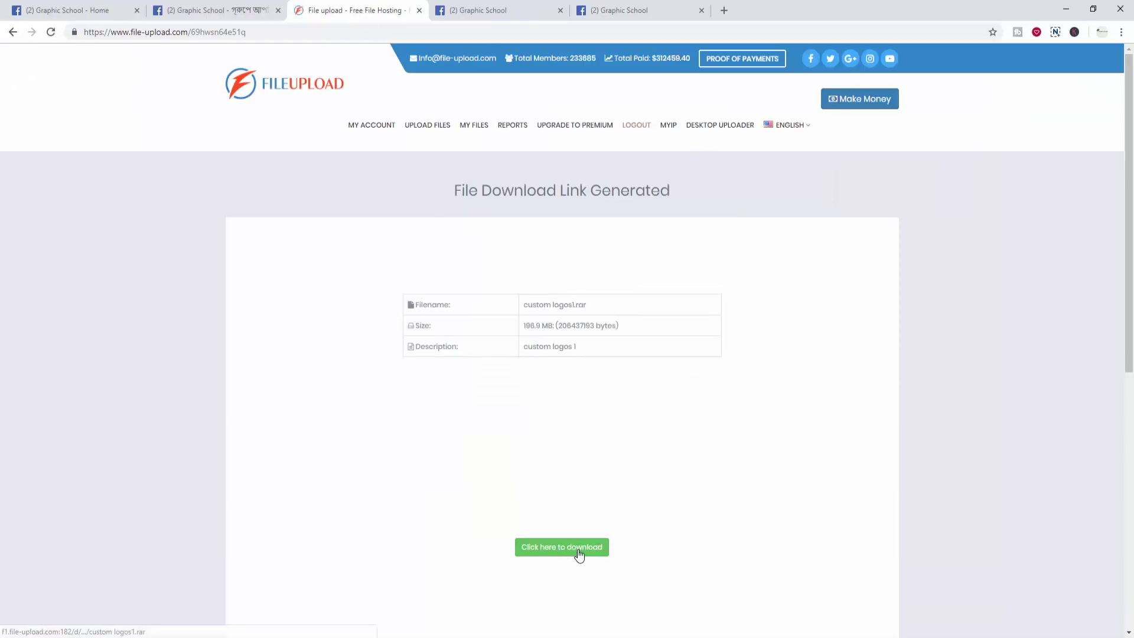
click(572, 554)
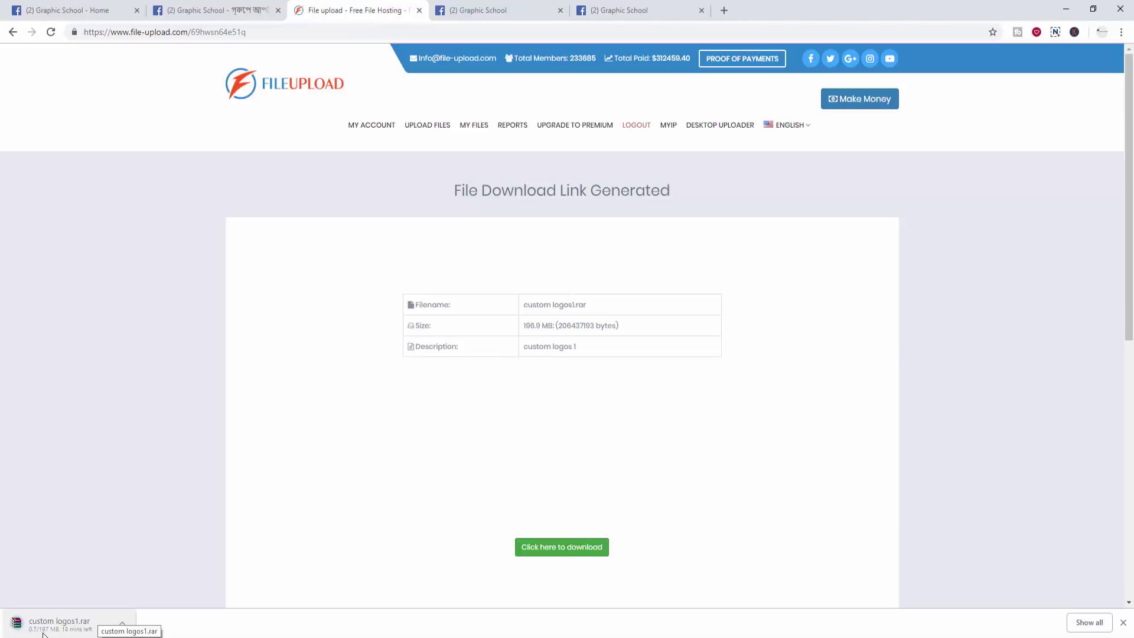
right_click(57, 632)
click(89, 625)
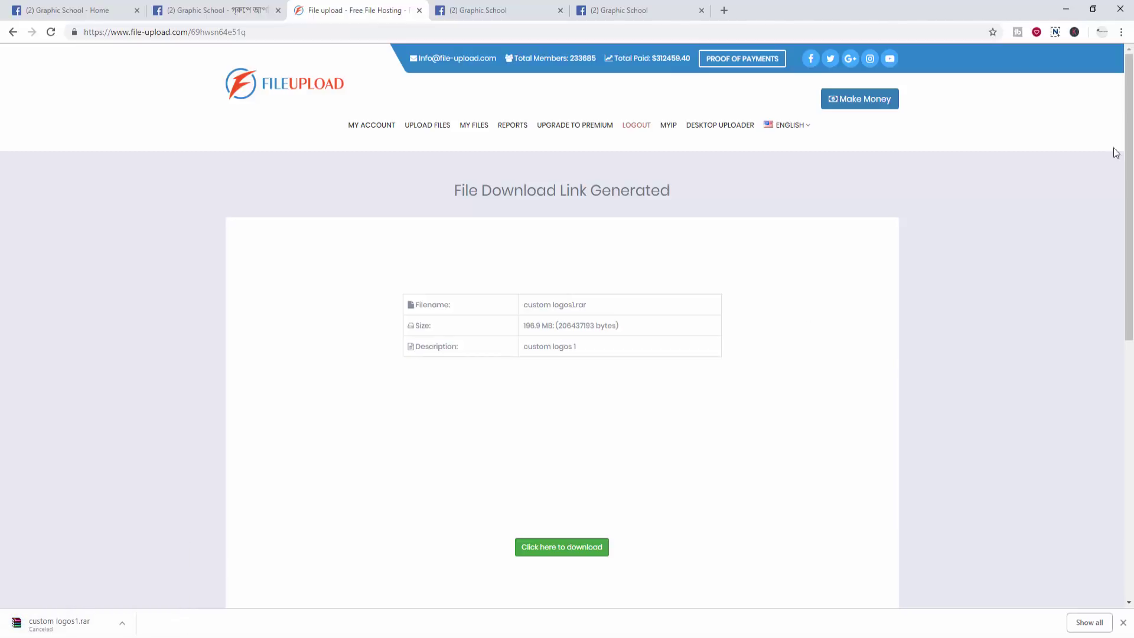
Step: Extract the new logos archive on the desktop into its default folder
click(1066, 10)
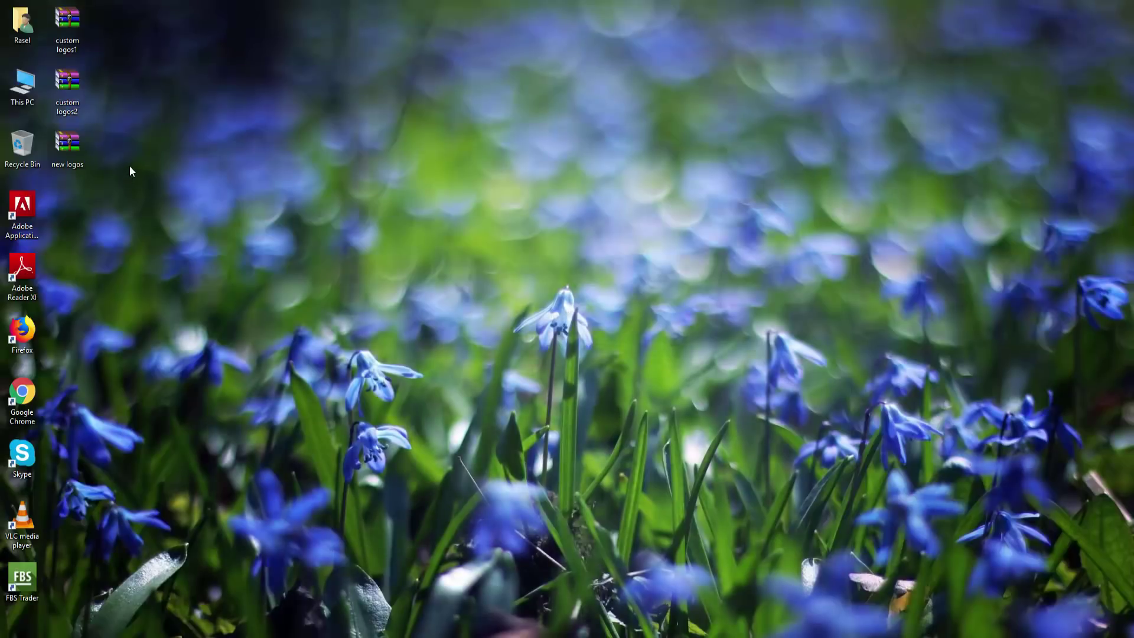
drag(139, 14, 69, 143)
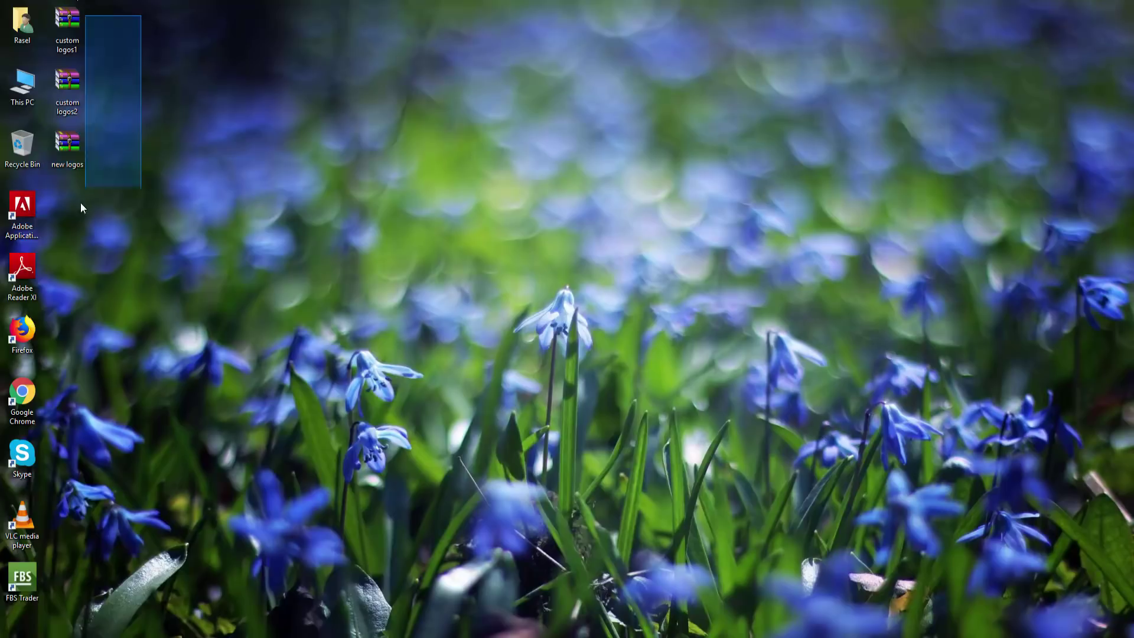
click(69, 143)
right_click(75, 145)
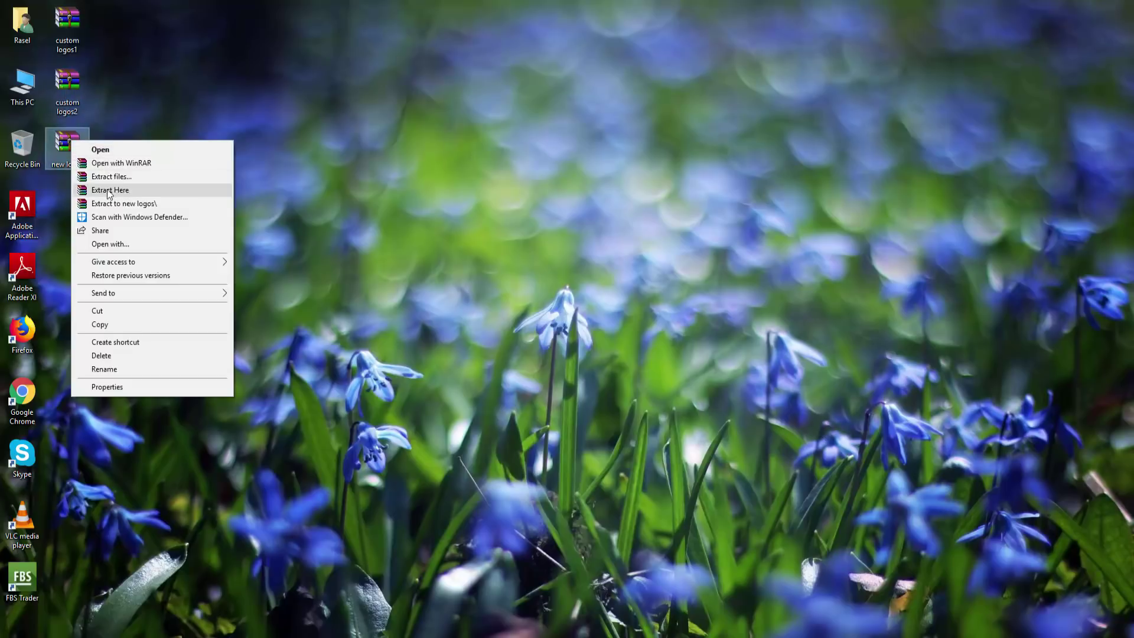
click(110, 177)
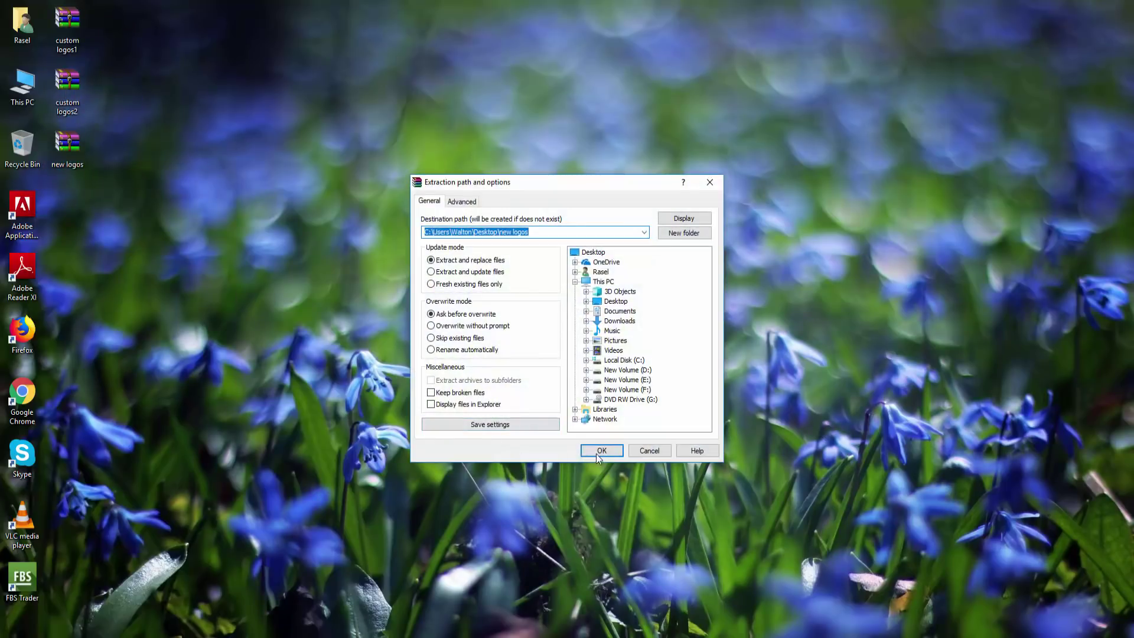
click(600, 451)
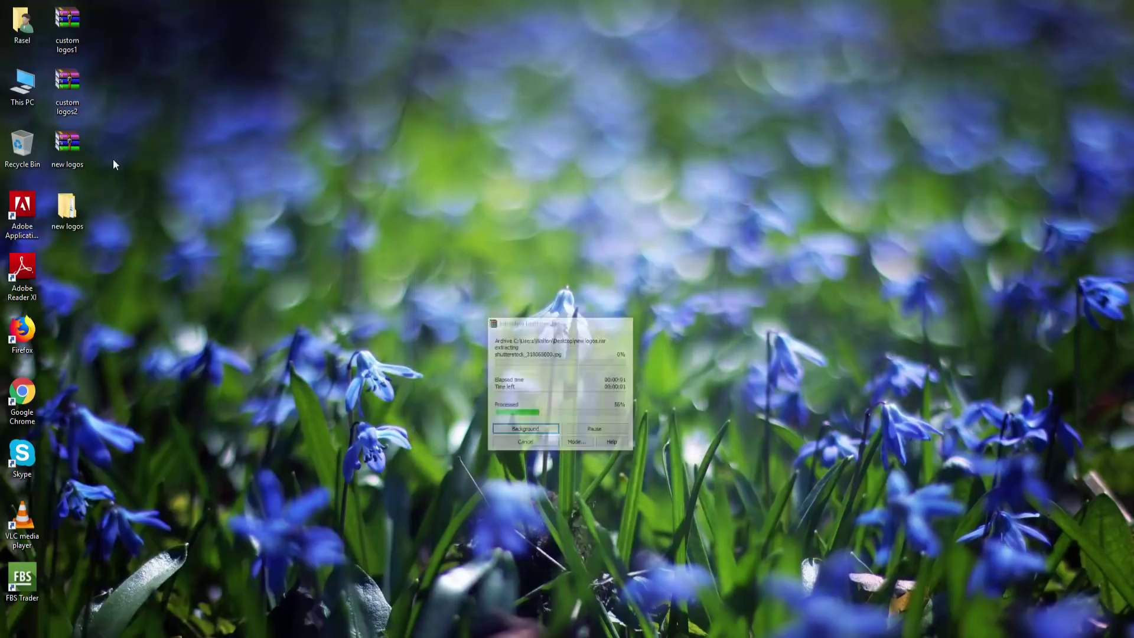
Step: Extract custom logos2 and custom logos1 into their default folders, then open new logos
right_click(73, 86)
click(101, 122)
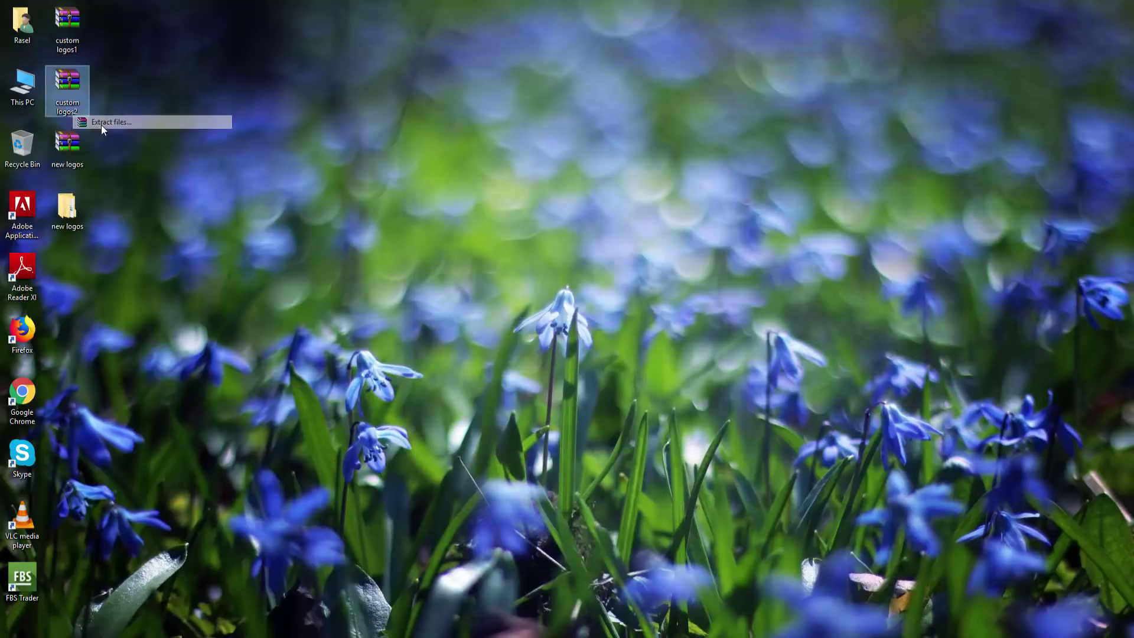
click(601, 451)
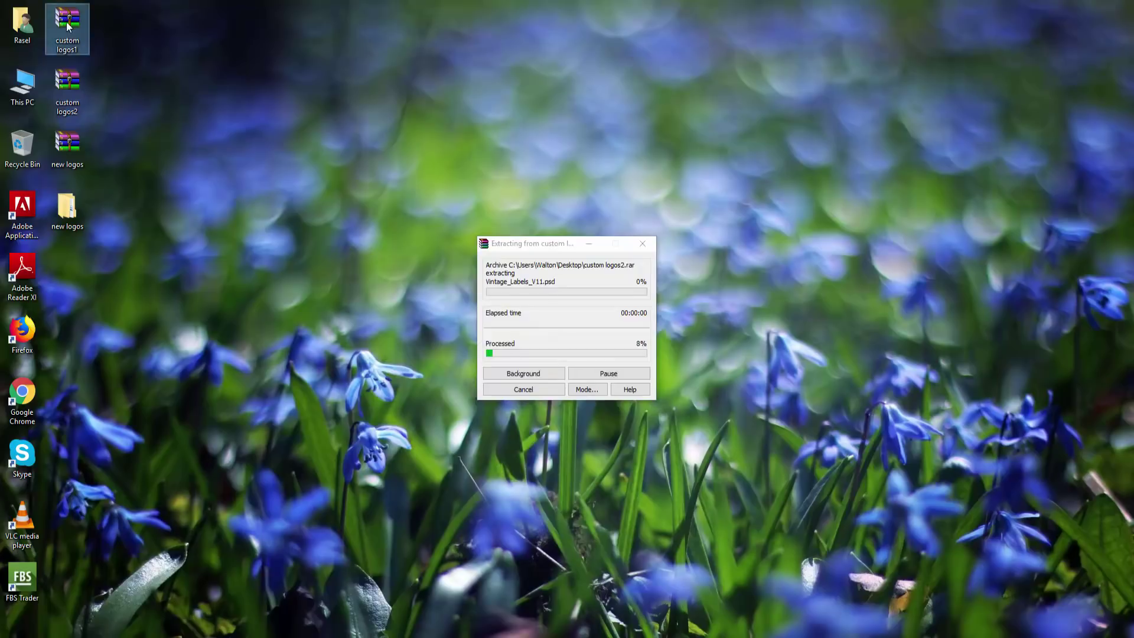
right_click(66, 21)
click(85, 51)
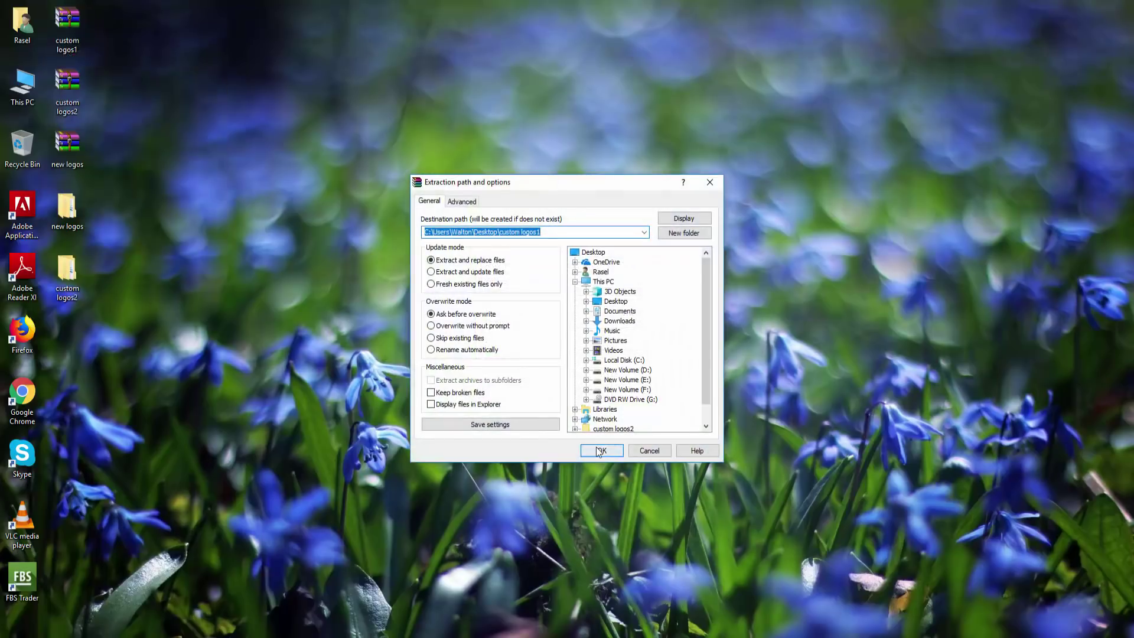
click(601, 450)
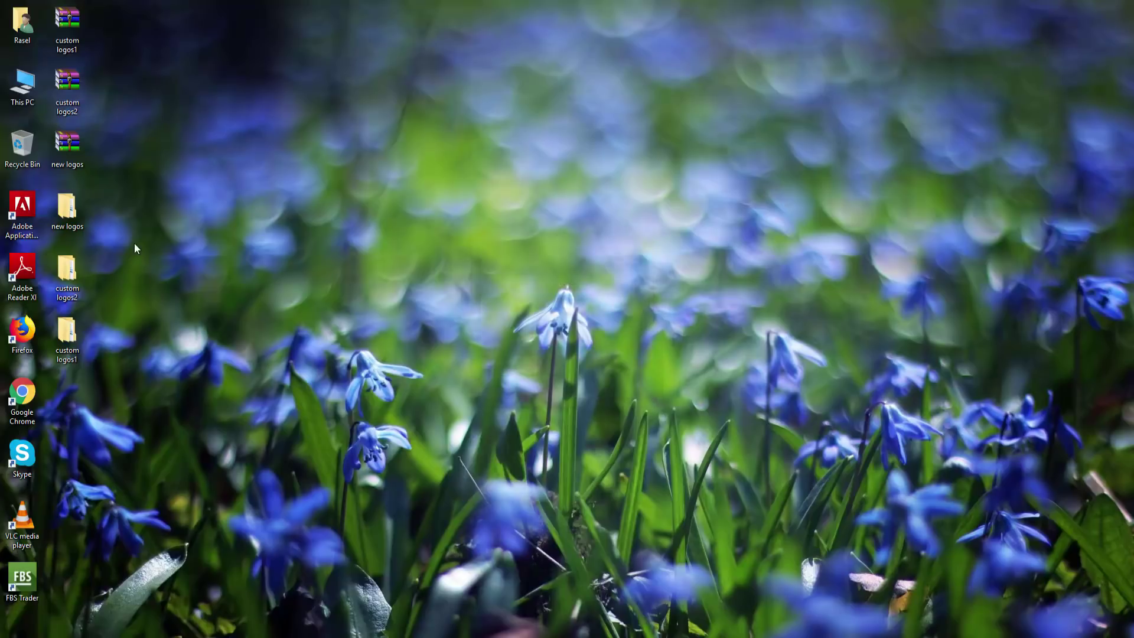
double_click(70, 210)
Step: Open symbols.ai from the inner new logos folder and pan across its twenty line icons
double_click(148, 76)
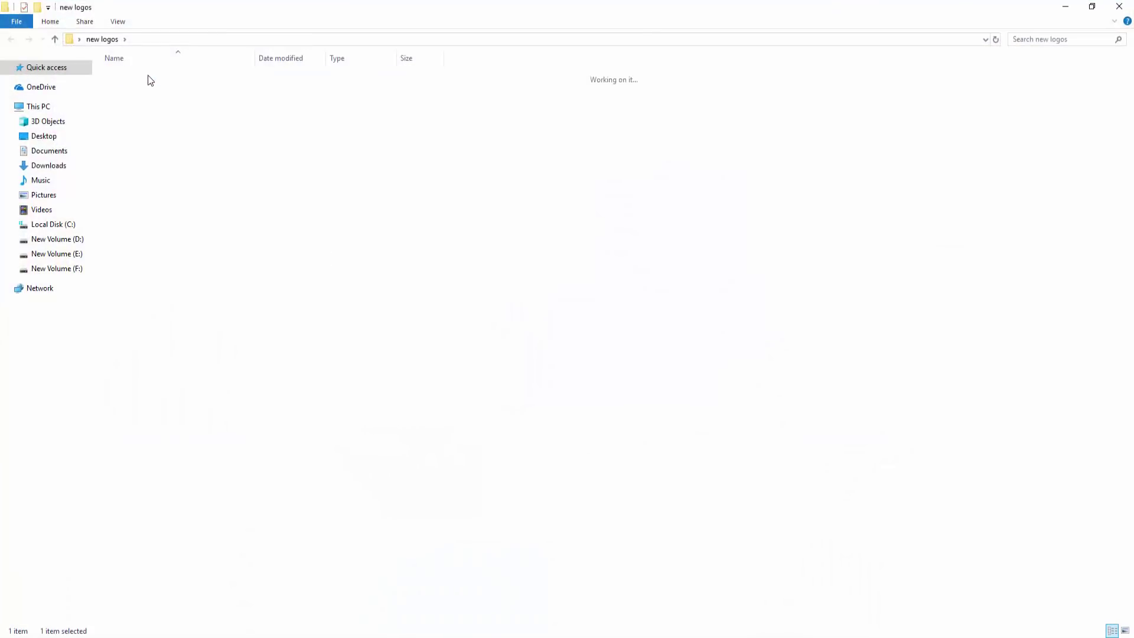
double_click(132, 178)
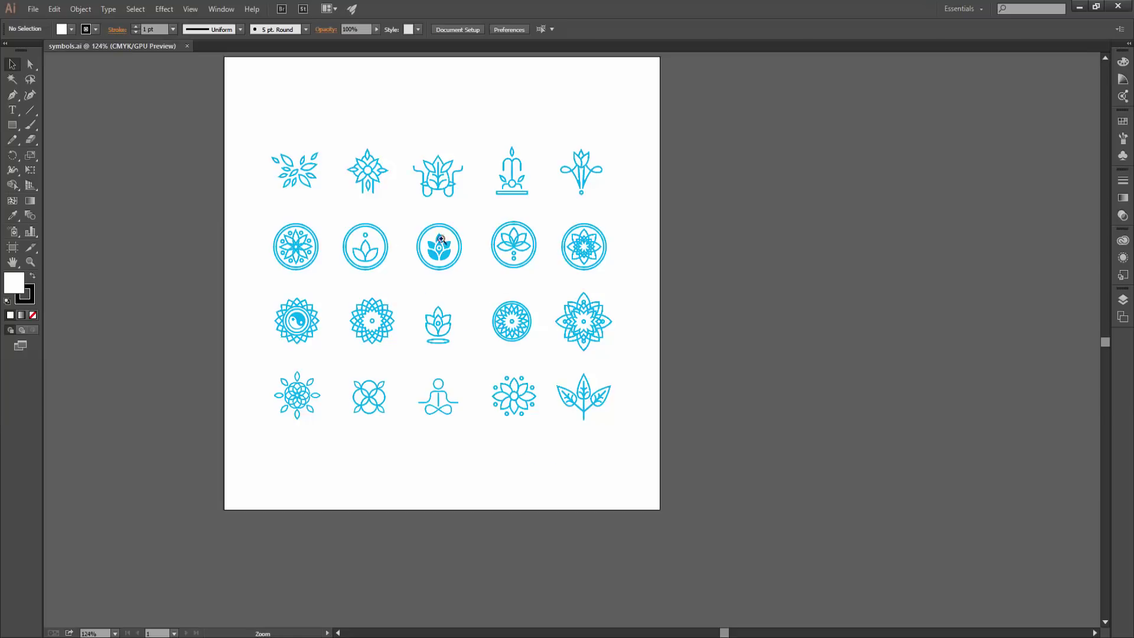
scroll(481, 292, up, 3)
drag(430, 391, 487, 378)
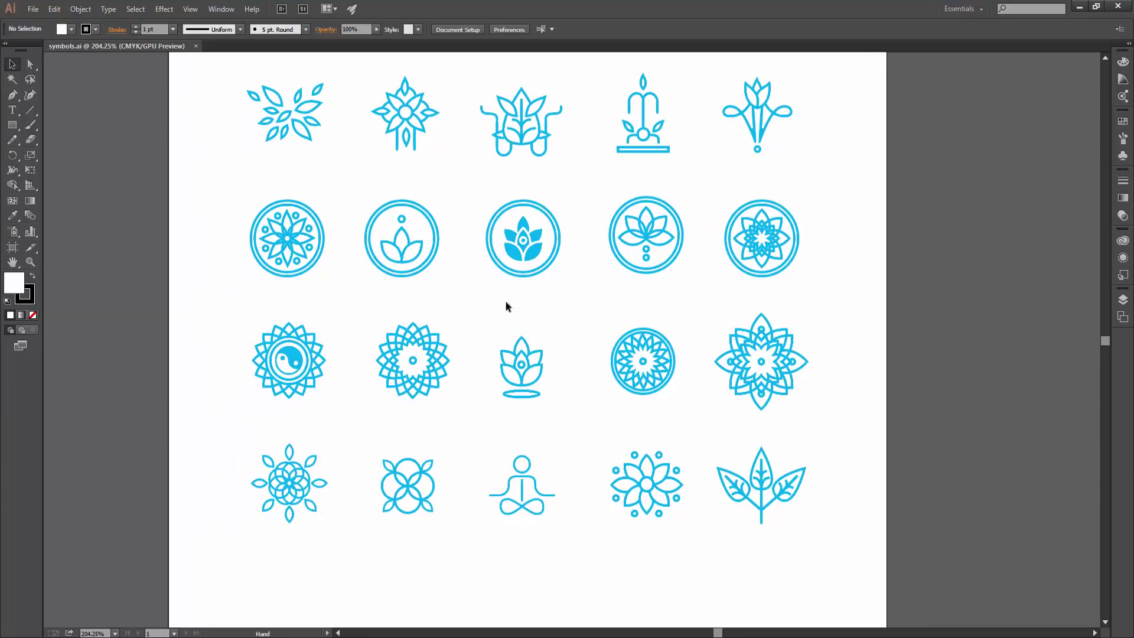
drag(469, 442, 445, 420)
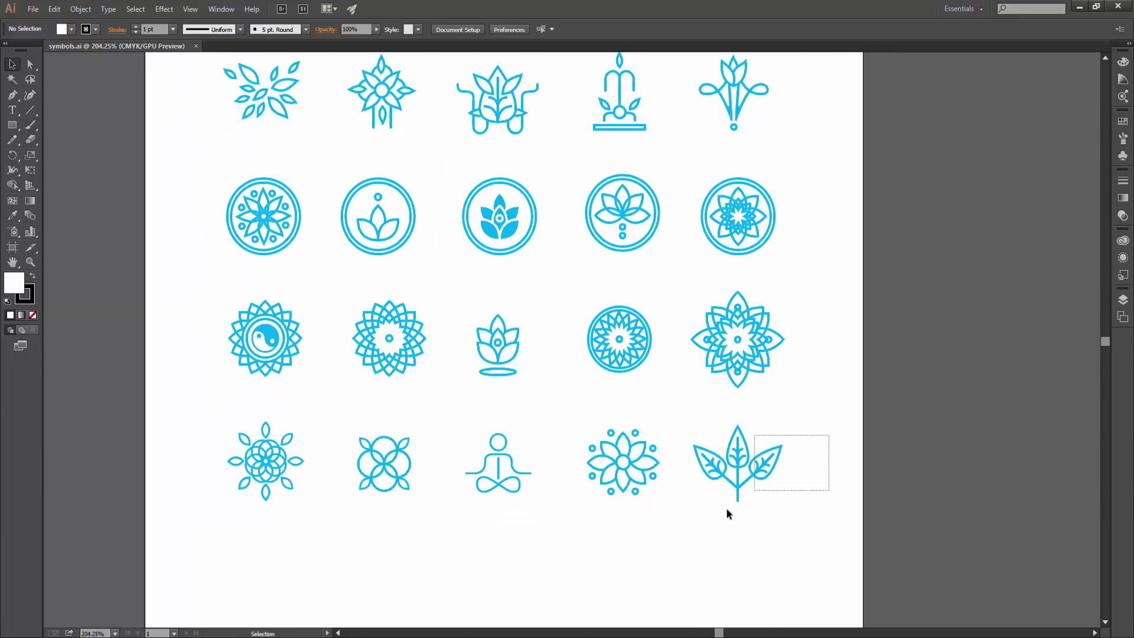
key(ctrl+a)
scroll(825, 390, up, 2)
click(523, 355)
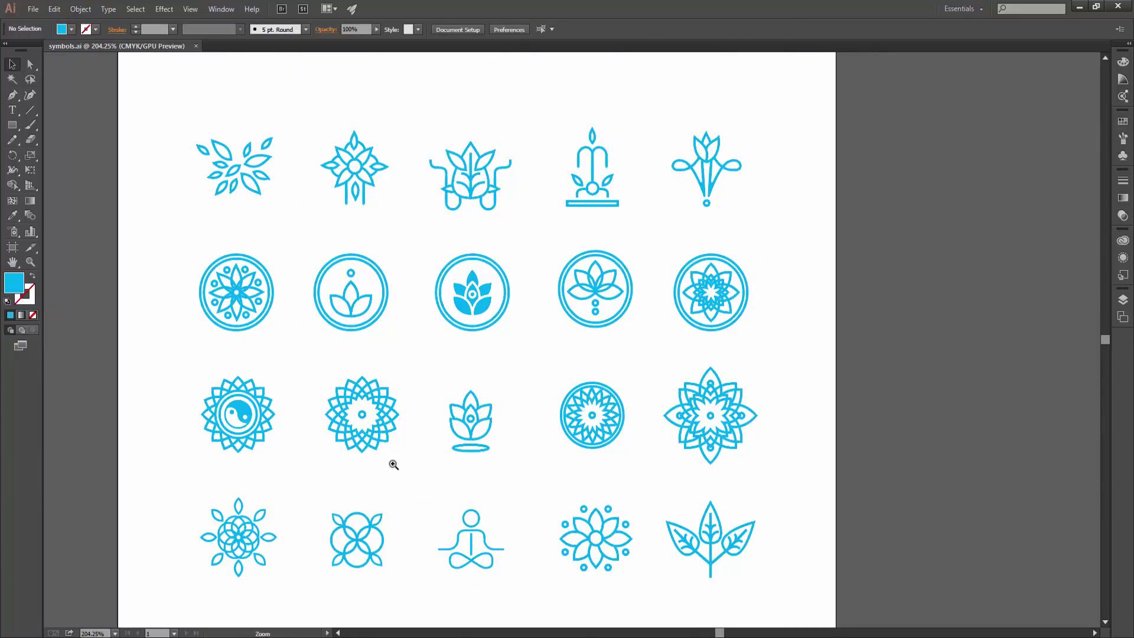
scroll(476, 473, down, 1)
scroll(489, 443, down, 1)
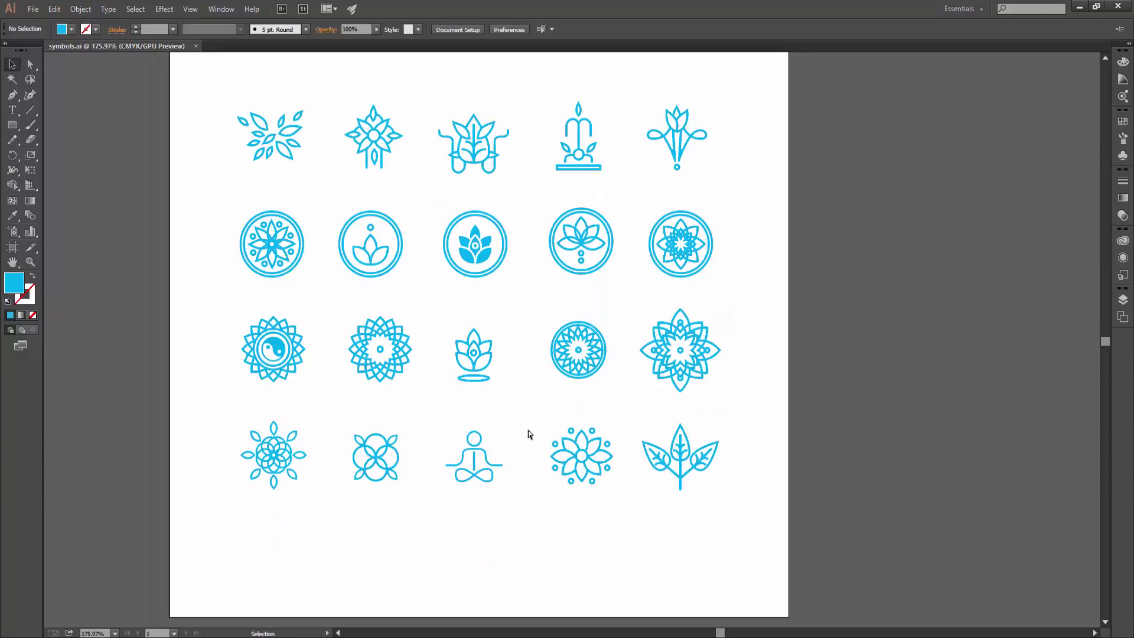
key(a)
Step: View the flame logo JPG preview in Photos and close it
click(1078, 6)
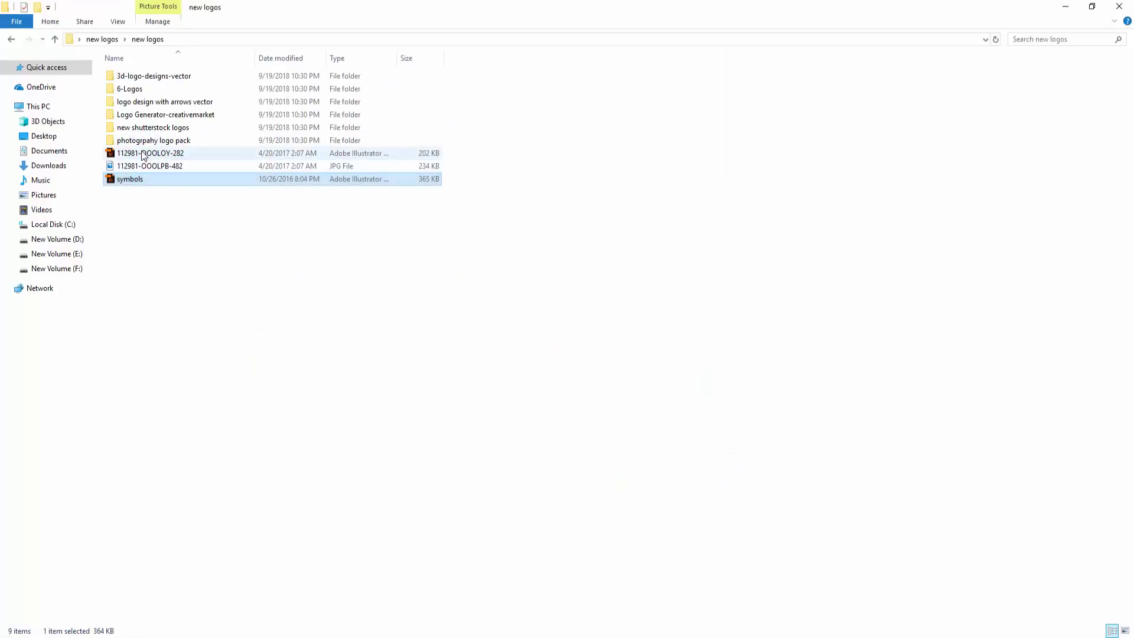
double_click(147, 169)
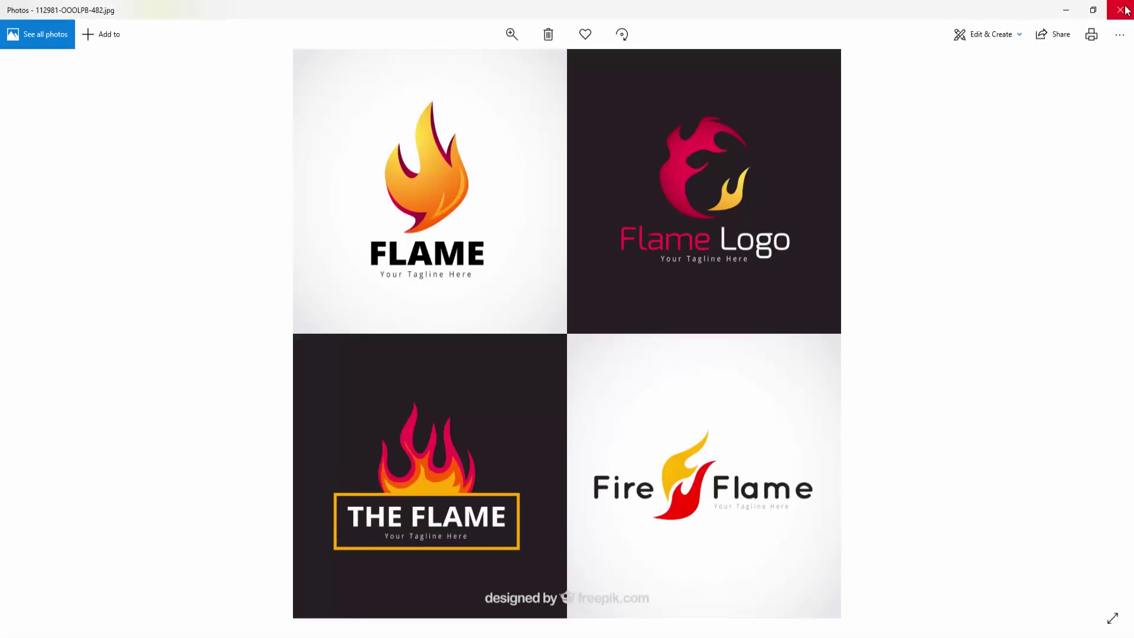
click(1126, 10)
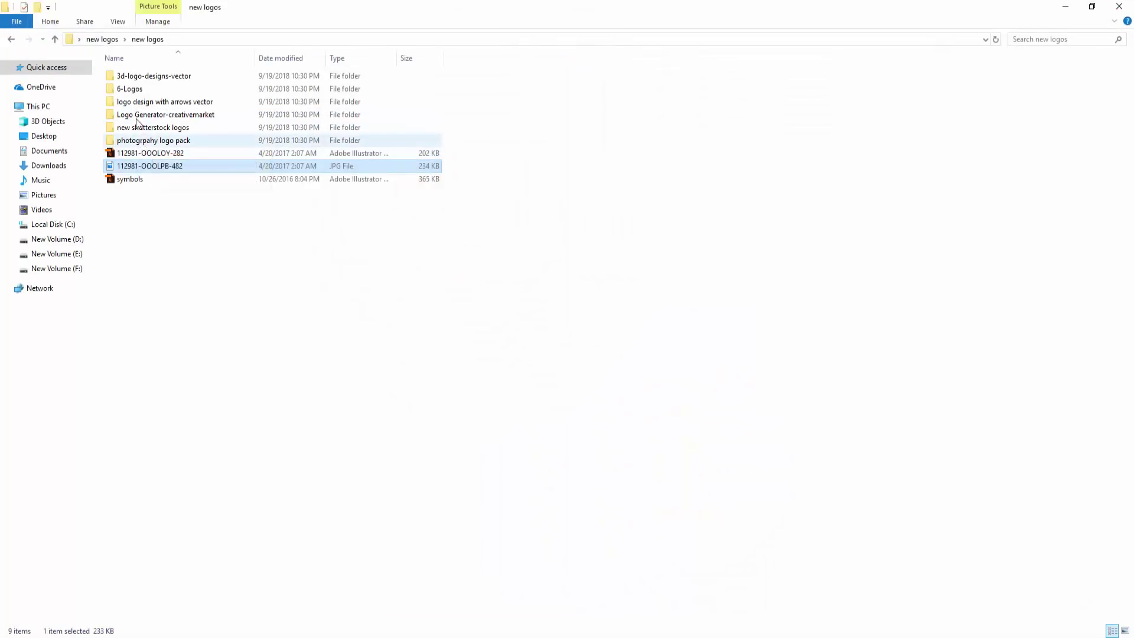
Step: Open 65232403.eps from 3d-logo-designs-vector and drag its blue logo group off the sheet
double_click(140, 77)
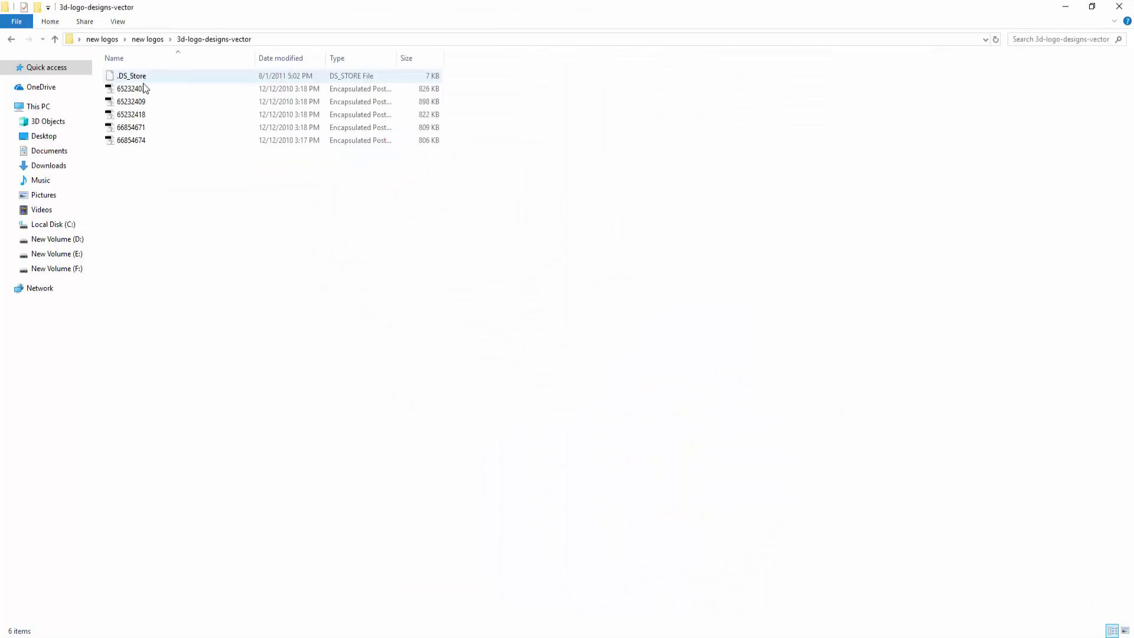
double_click(145, 89)
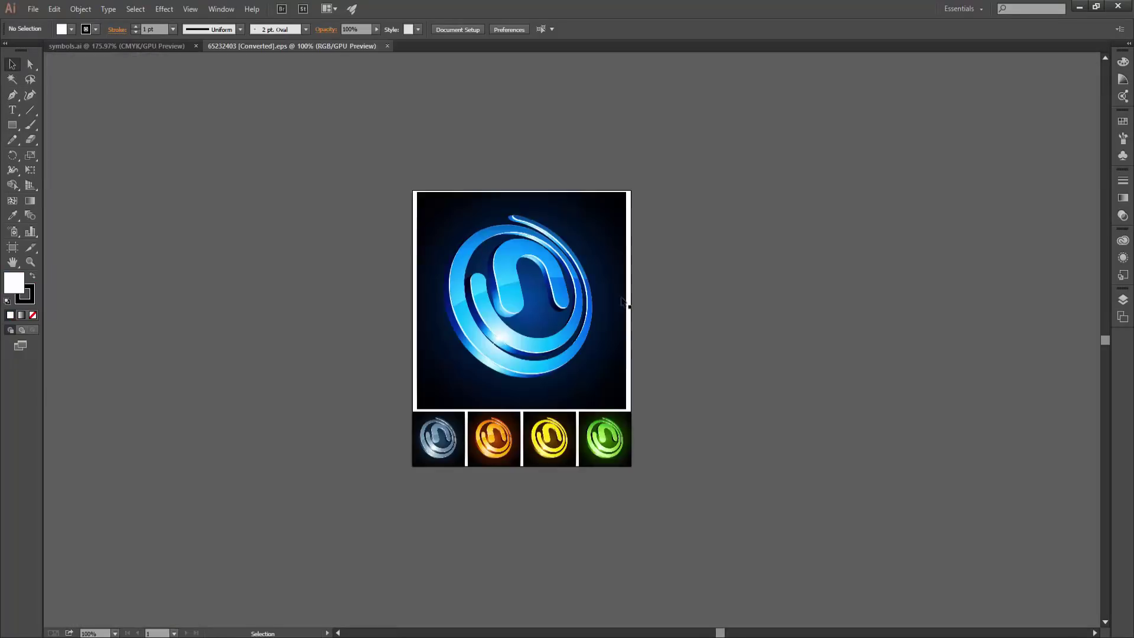
scroll(515, 311, up, 3)
click(499, 302)
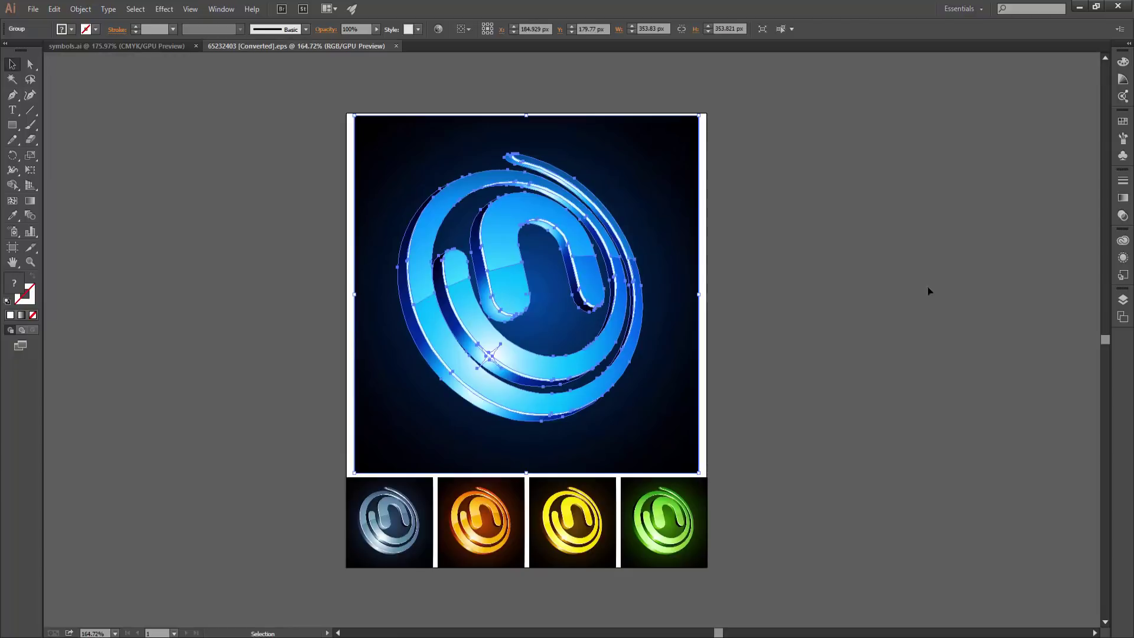
drag(472, 290, 928, 291)
scroll(928, 291, right, 5)
right_click(730, 281)
Step: Drag the dark background rectangle left and ungroup the blue logo group
click(778, 354)
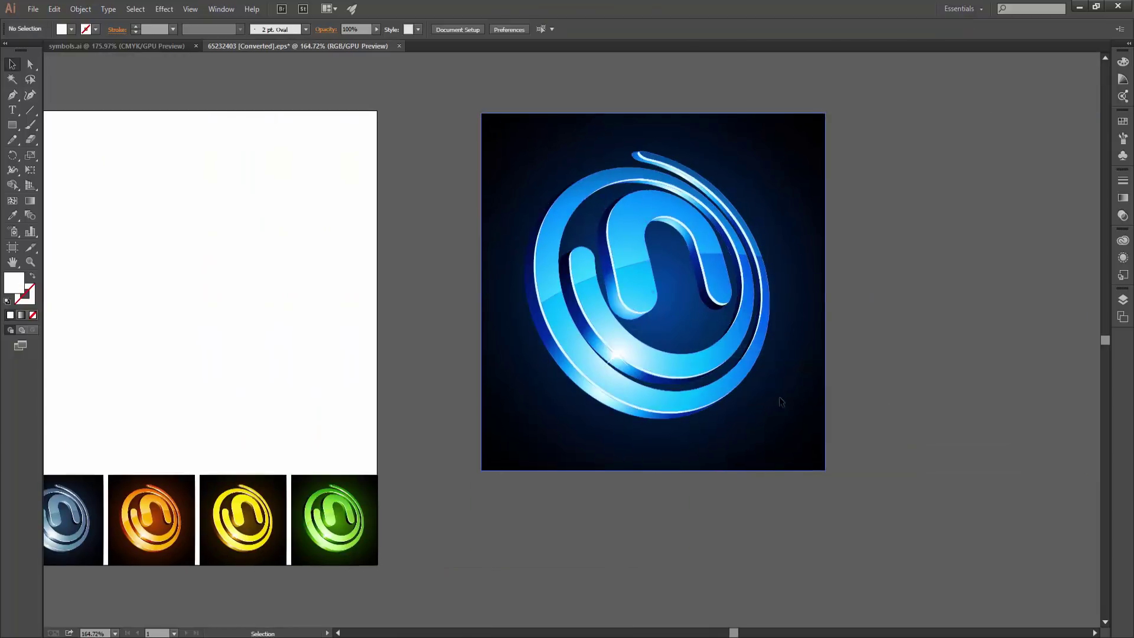
drag(781, 402, 342, 456)
click(611, 269)
right_click(612, 272)
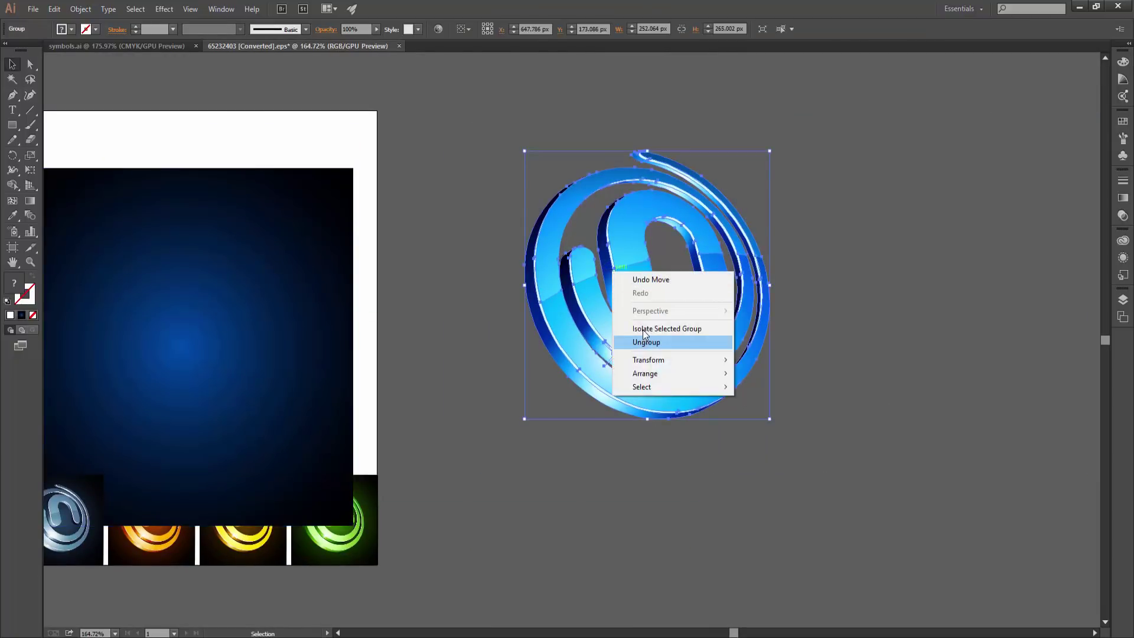
click(646, 342)
scroll(585, 255, up, 3)
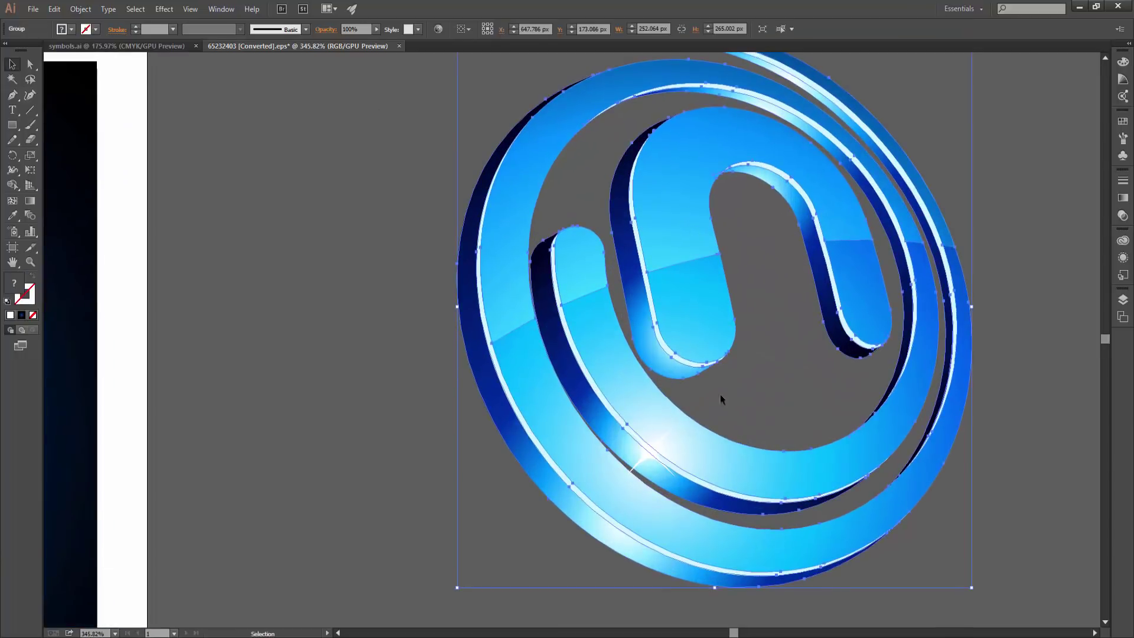
right_click(646, 281)
click(655, 349)
click(1006, 372)
drag(1006, 372, 813, 334)
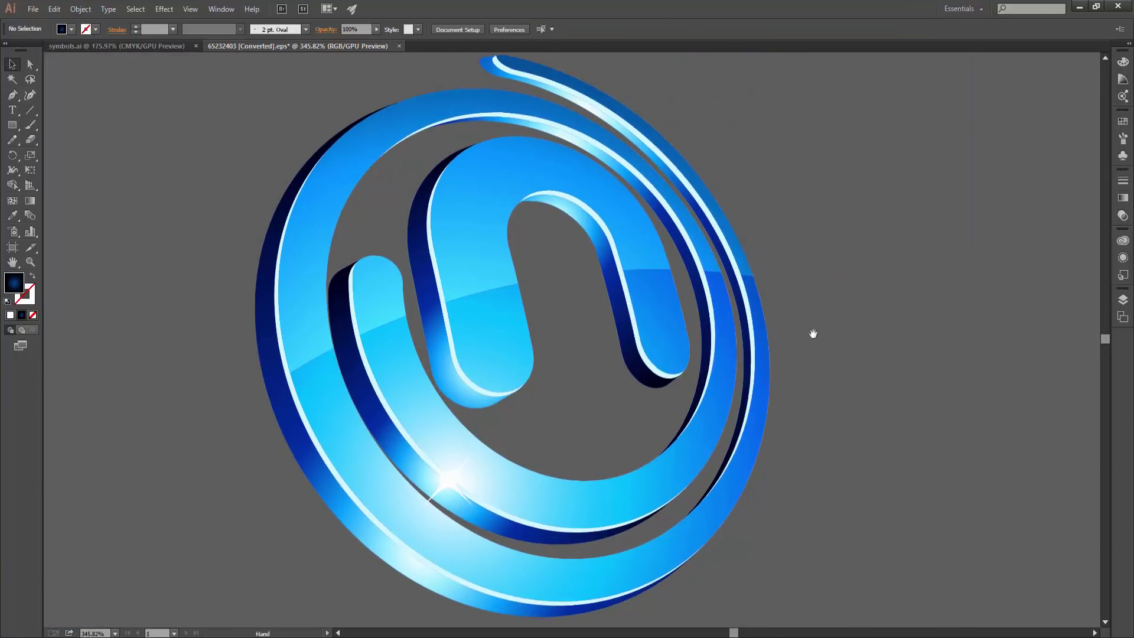
Step: Open the Gradient panel and ungroup the logo's pieces further, changing one piece's stacking order
click(622, 215)
click(1123, 198)
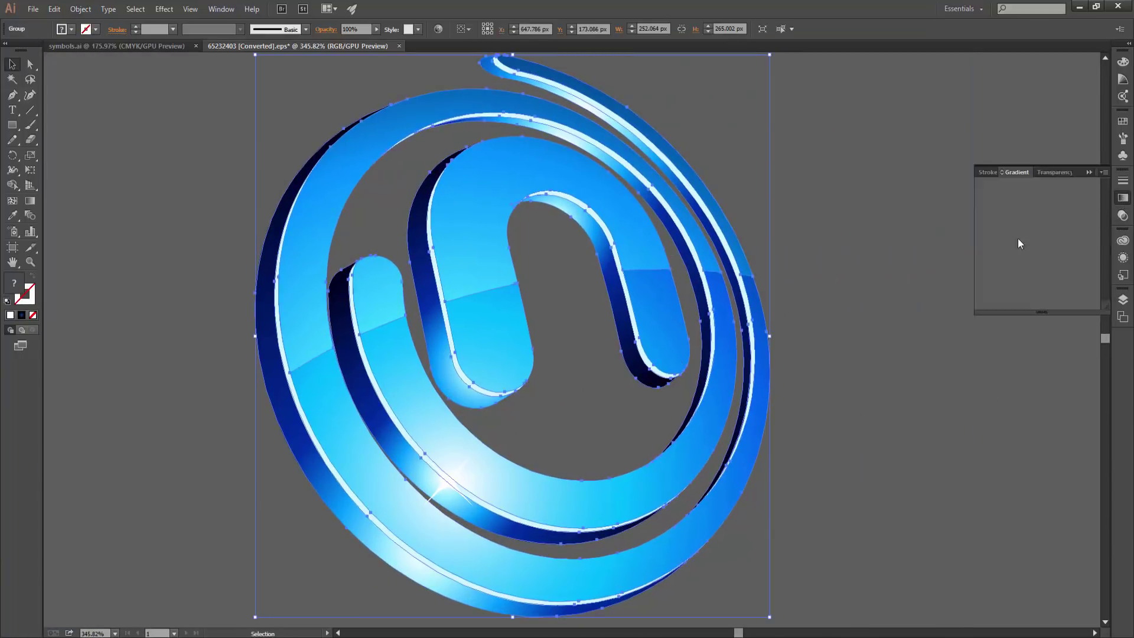
right_click(652, 170)
click(685, 241)
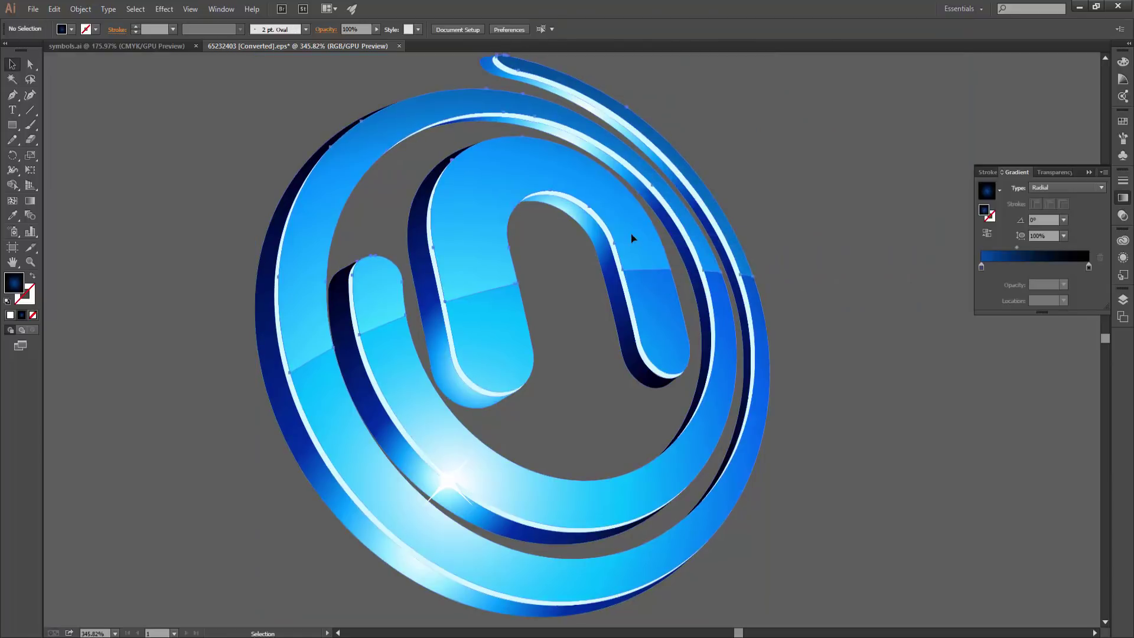
drag(631, 238, 579, 254)
key(ctrl+z)
right_click(557, 197)
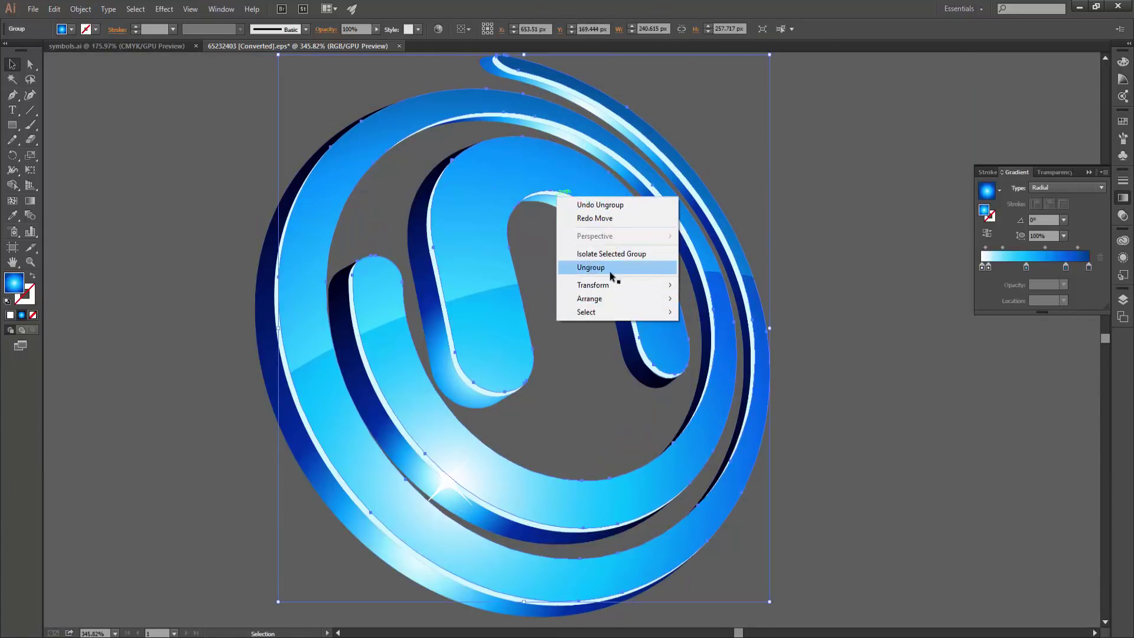
click(611, 269)
click(570, 236)
right_click(553, 170)
click(706, 271)
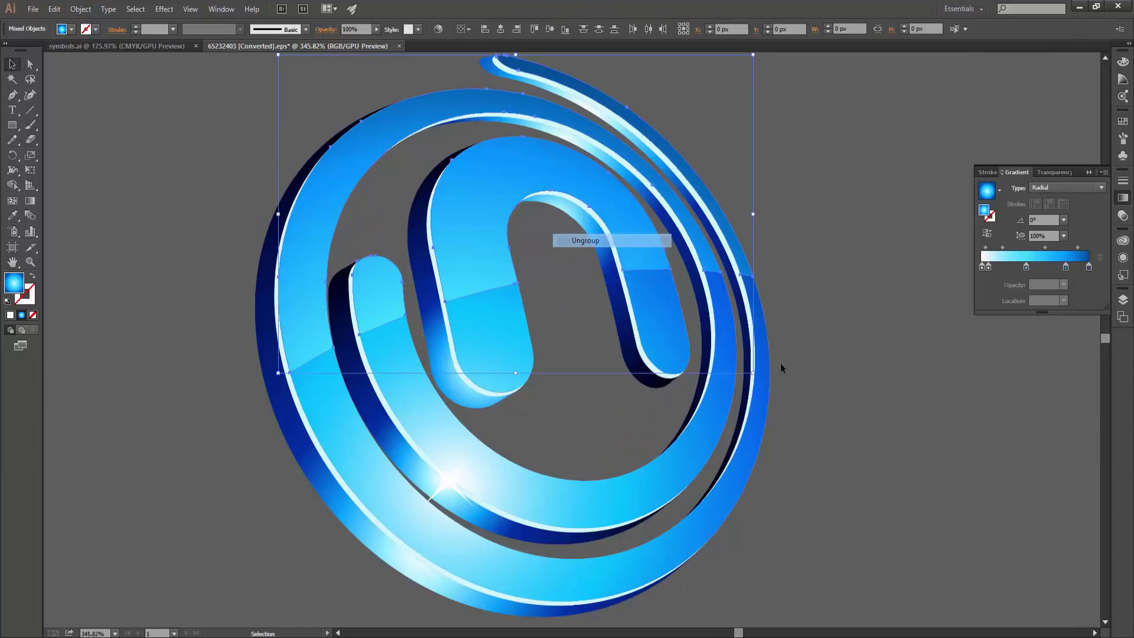
right_click(581, 185)
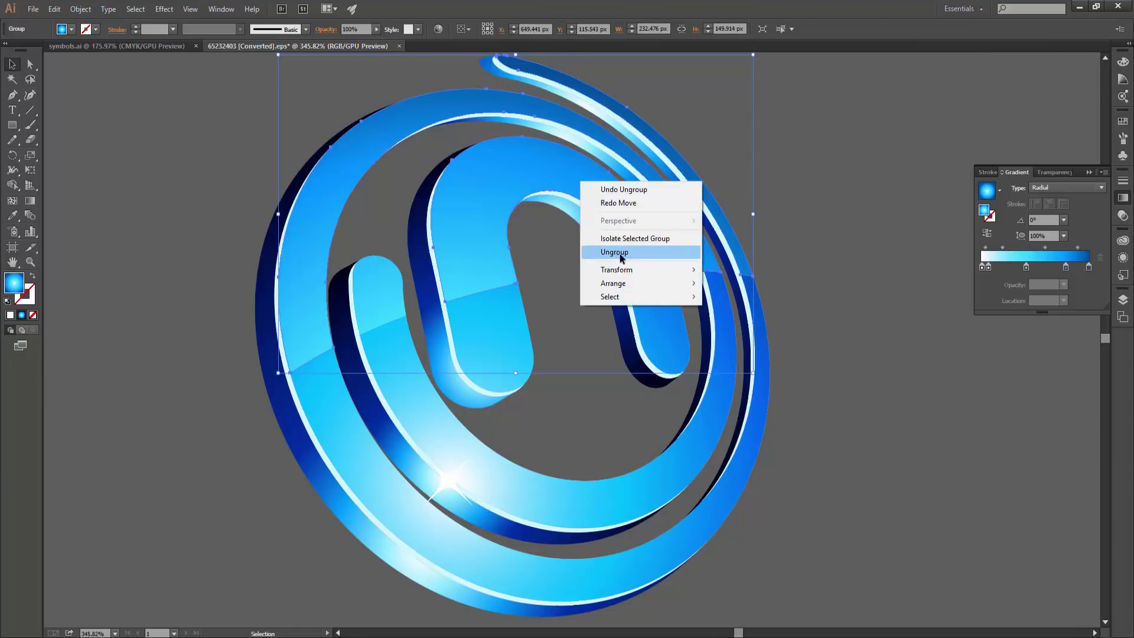
click(615, 255)
Step: Pan around the artwork and move the dark background rectangle upward
scroll(545, 237, down, 1)
drag(545, 236, 664, 271)
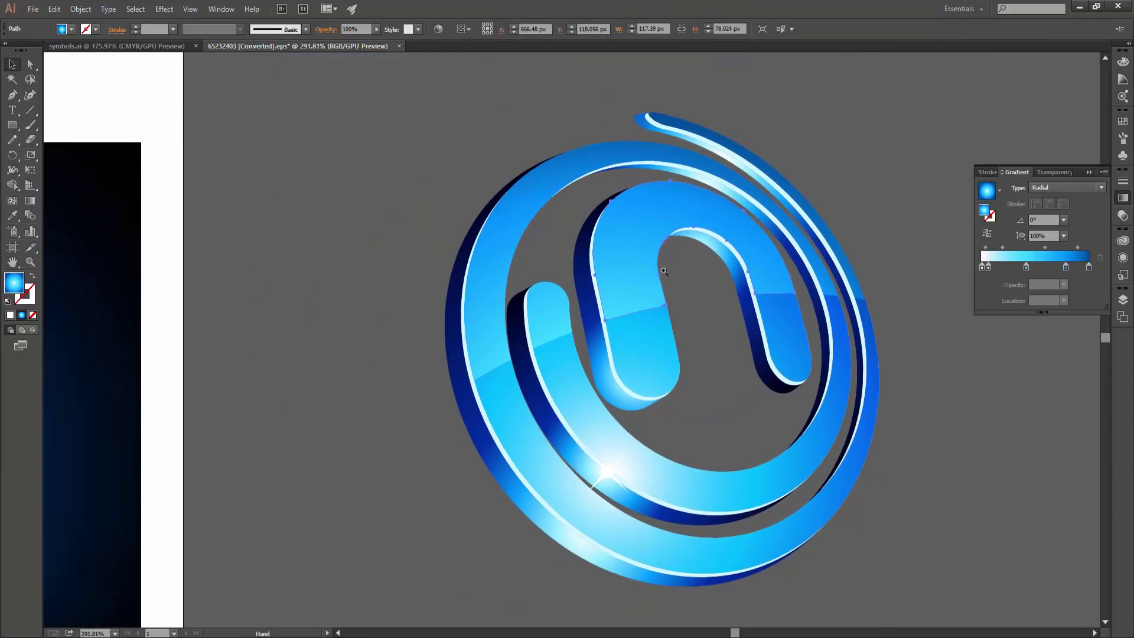
scroll(634, 301, down, 1)
mouse_move(641, 362)
mouse_down()
mouse_move(556, 339)
mouse_move(449, 334)
mouse_up()
mouse_move(258, 372)
mouse_down()
mouse_move(456, 286)
mouse_move(375, 193)
mouse_up()
drag(468, 416, 608, 401)
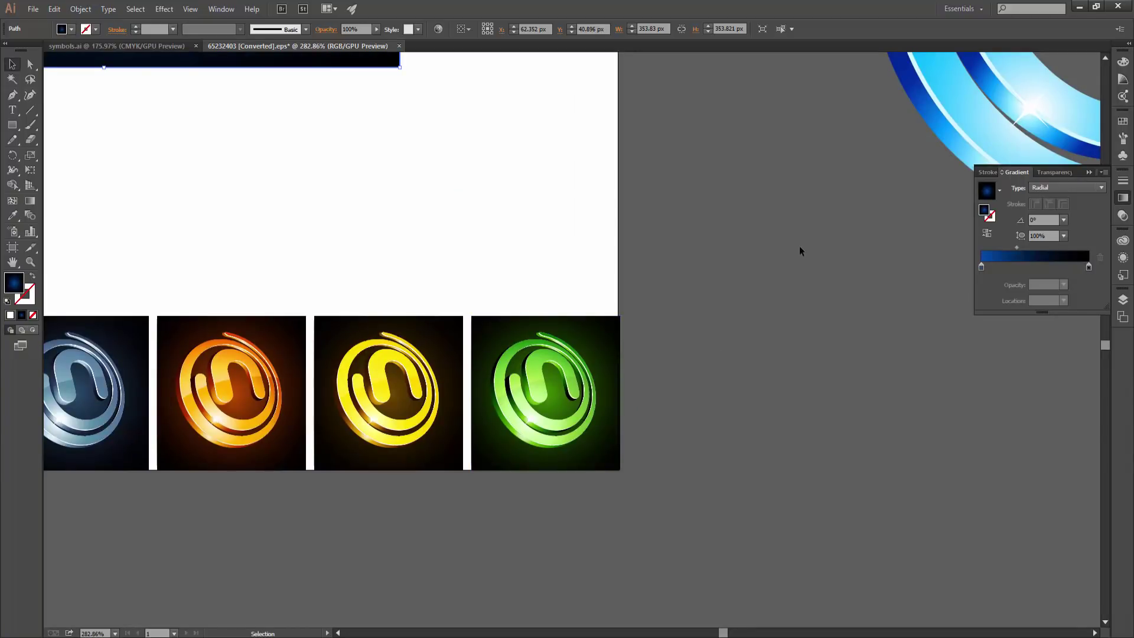
Step: Pull the light-blue arch piece out to the right, trying and undoing a gradient stop change
drag(799, 246, 549, 379)
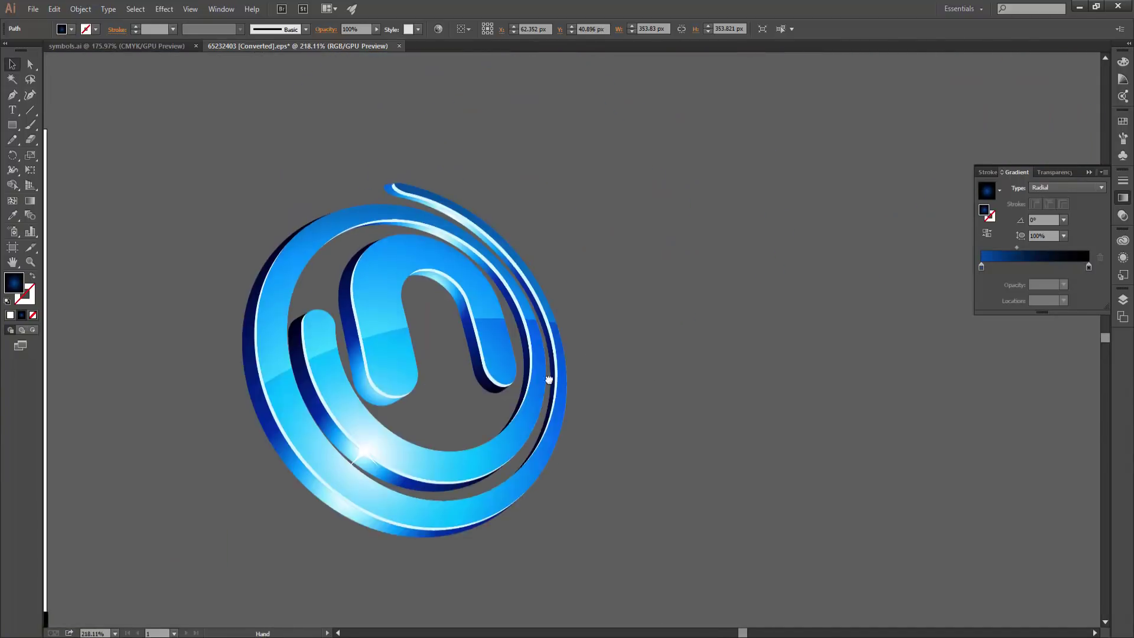
click(480, 307)
drag(479, 307, 878, 270)
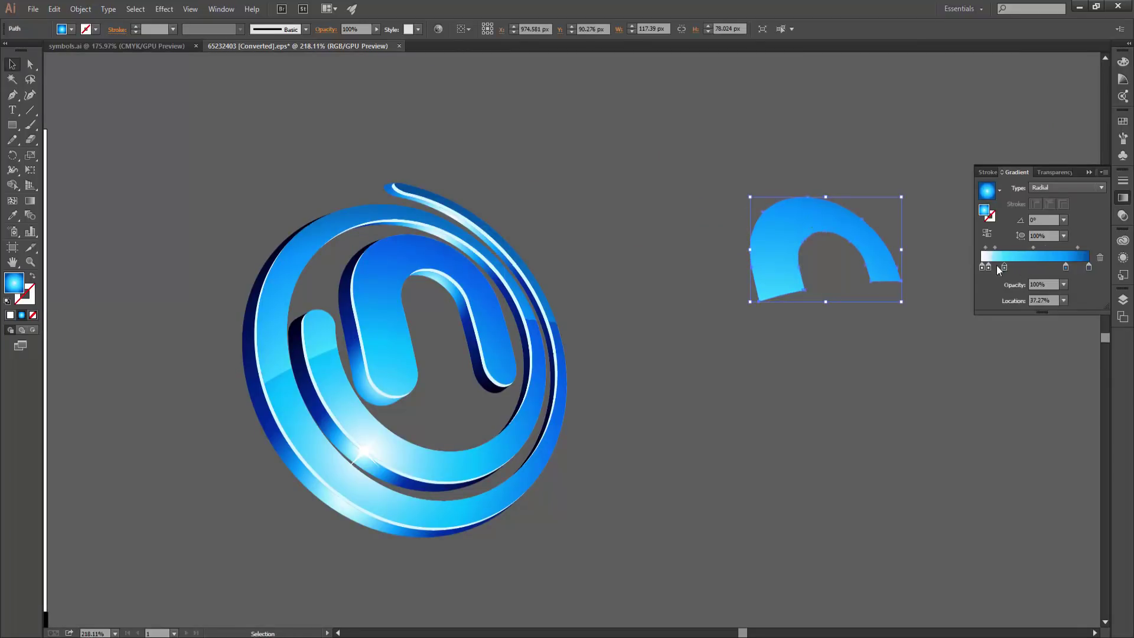
mouse_move(1026, 266)
mouse_down()
mouse_move(1014, 266)
mouse_move(1033, 271)
mouse_up()
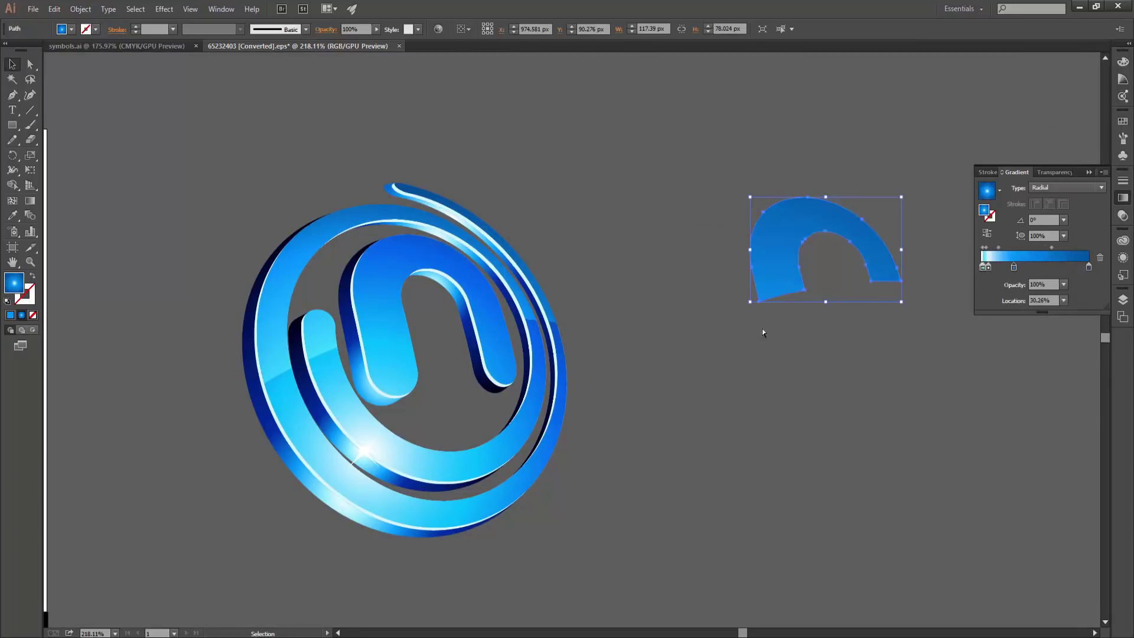
key(ctrl+z)
key(ctrl+z)
key(ctrl+z)
key(v)
key(ctrl+shift+z)
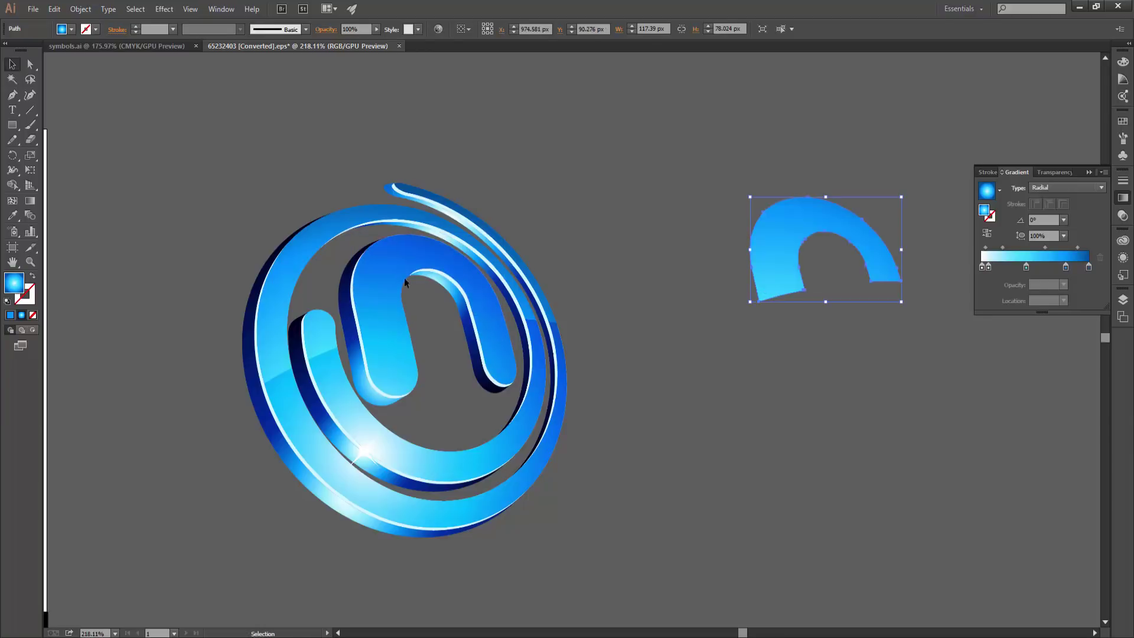
Step: Drag the blue n face, pale n face, dark inner strip and ring pieces apart
drag(404, 278, 479, 126)
click(386, 318)
drag(384, 331, 316, 57)
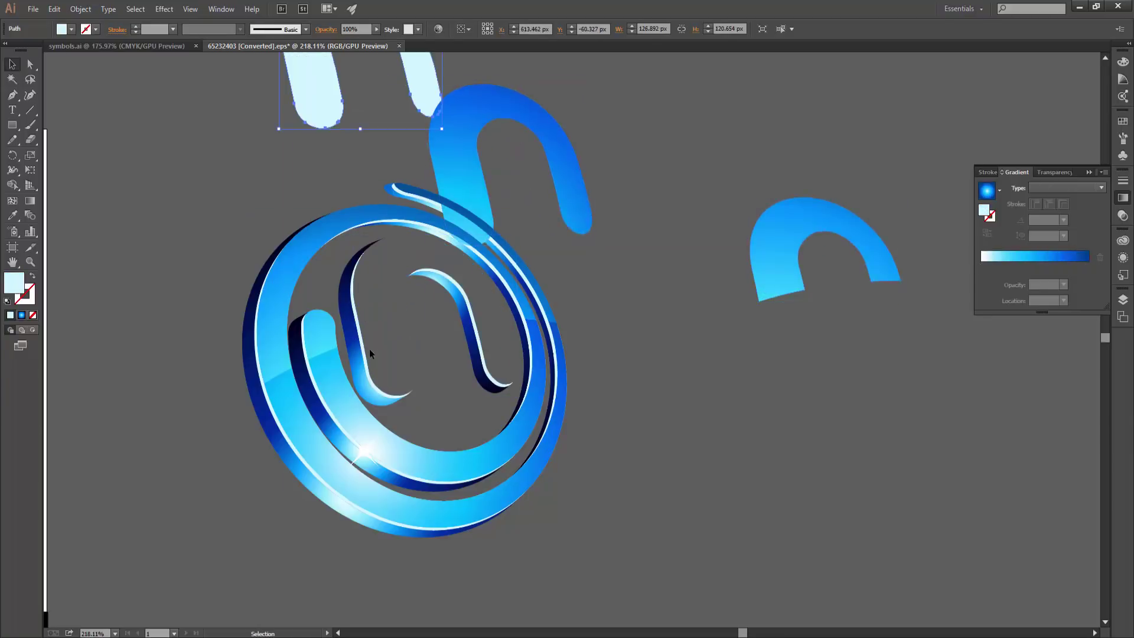
drag(356, 360, 208, 239)
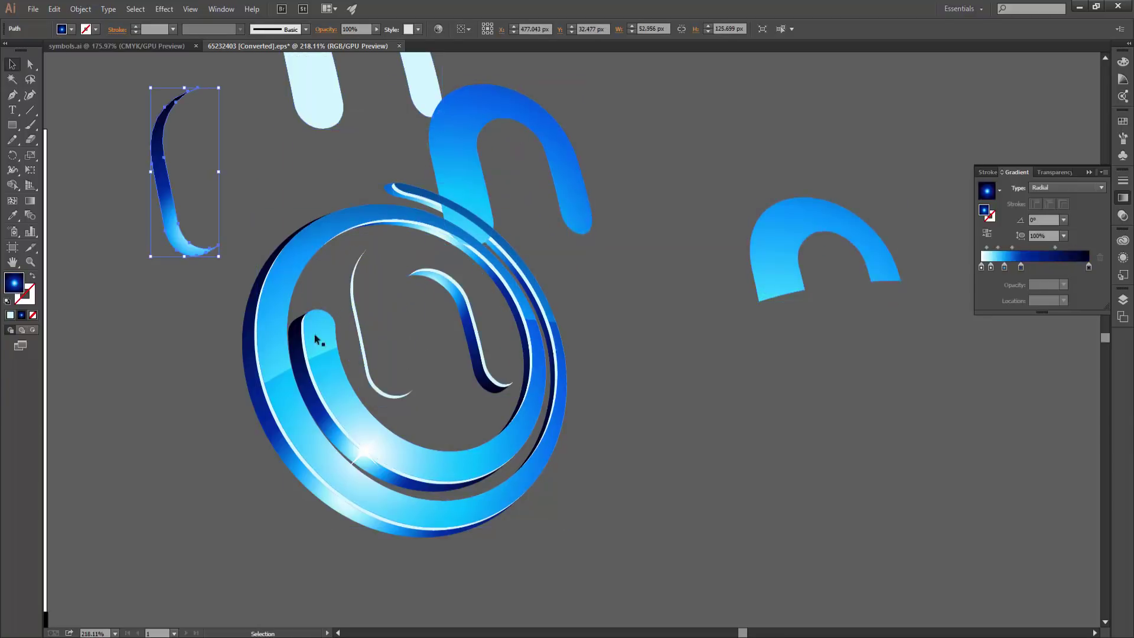
drag(318, 338, 714, 513)
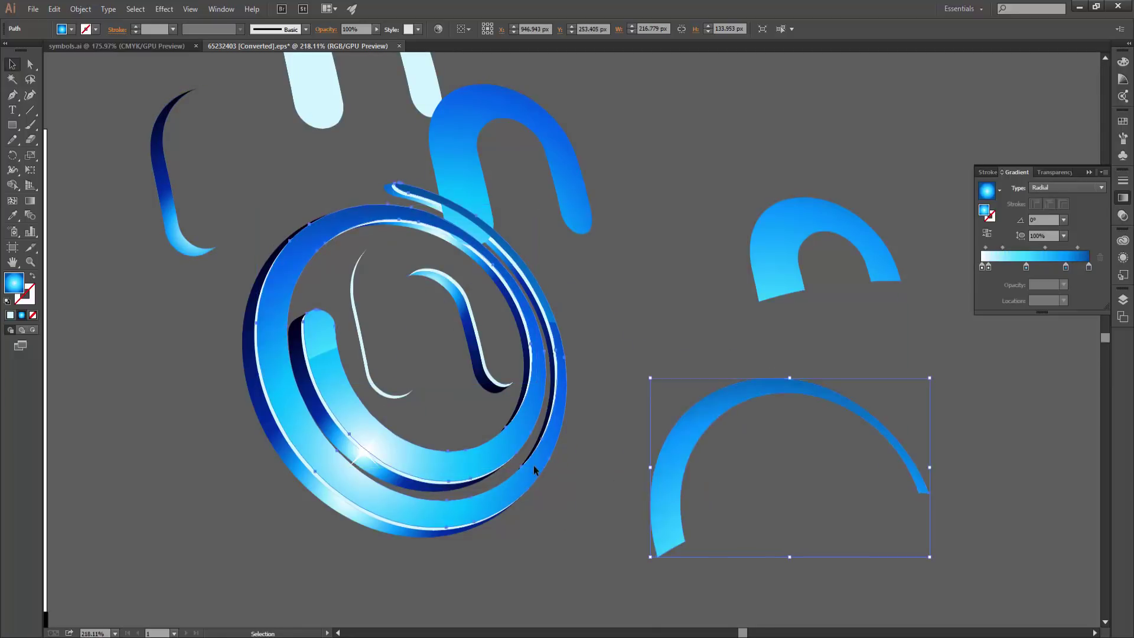
drag(533, 465, 733, 493)
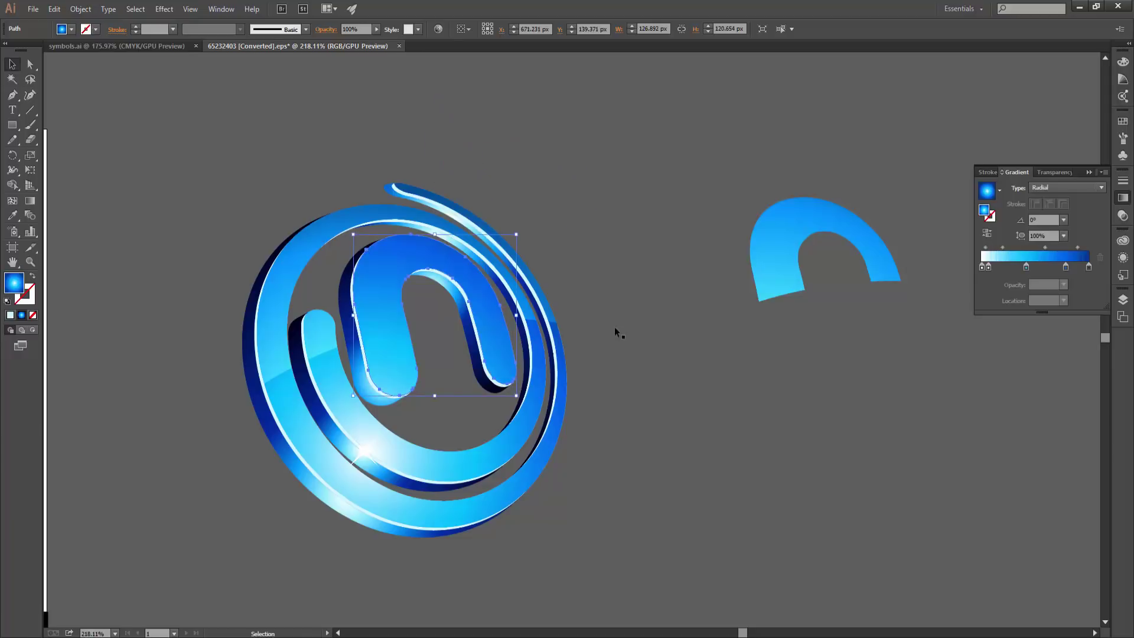
scroll(706, 428, down, 3)
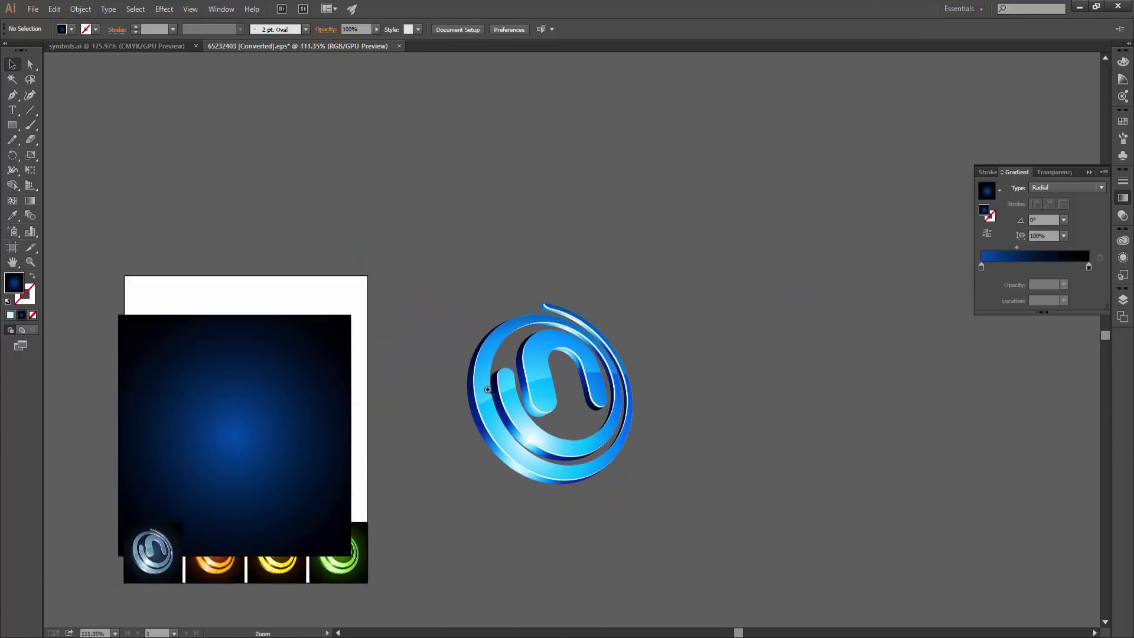
Step: Zoom onto the ring's white sparkle, drag it aside twice undoing each move, then select all
drag(488, 389, 620, 393)
drag(806, 488, 693, 436)
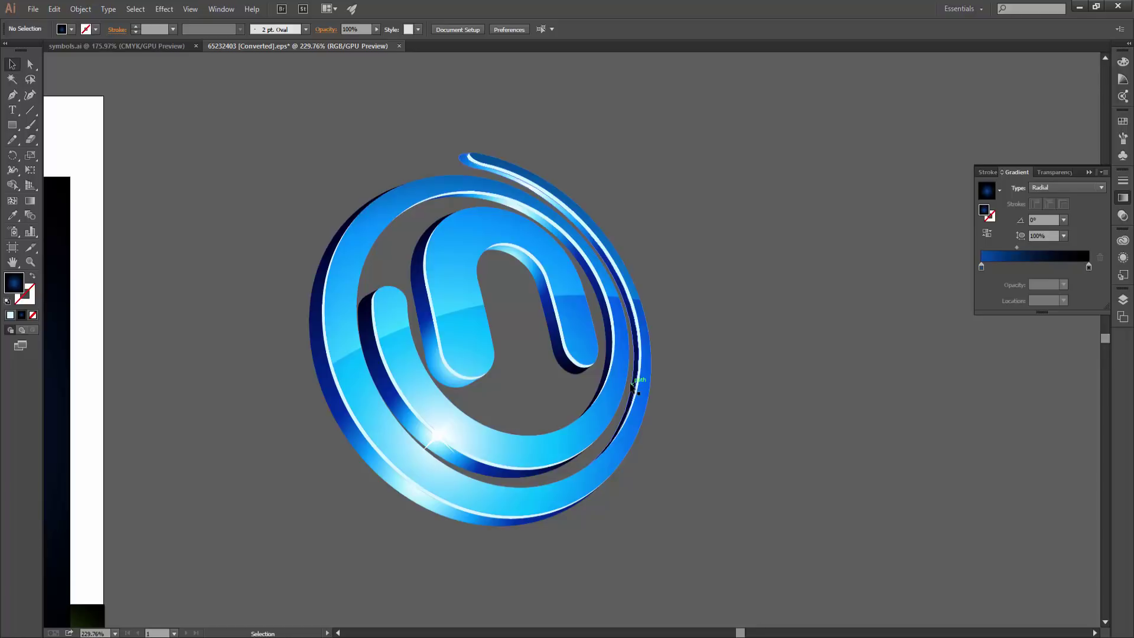
click(436, 436)
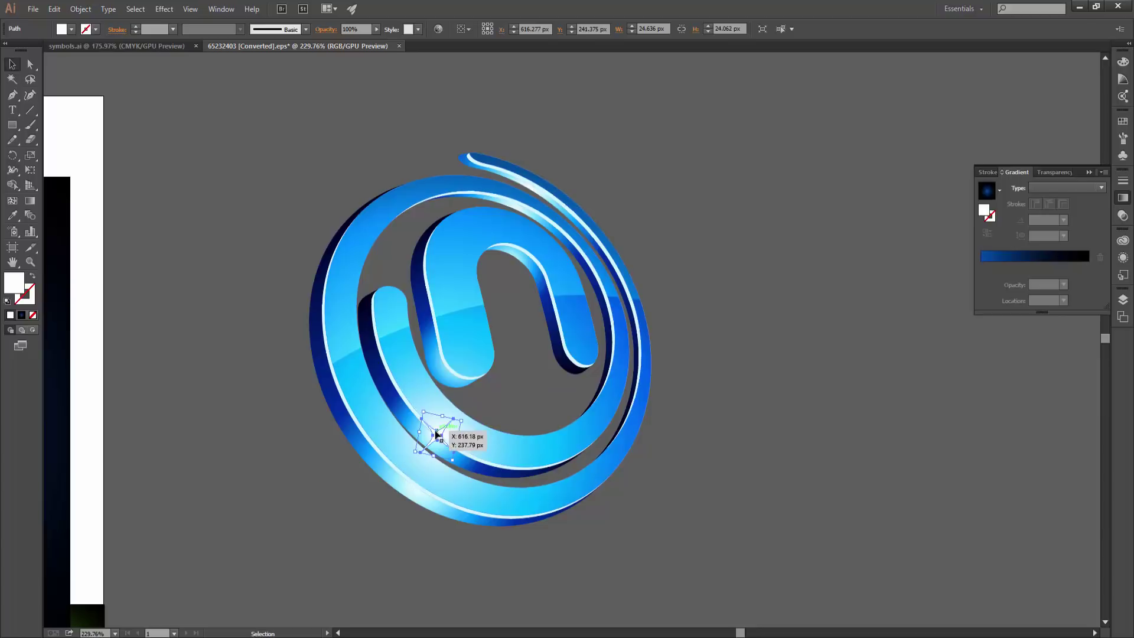
drag(438, 434, 722, 435)
key(ctrl+z)
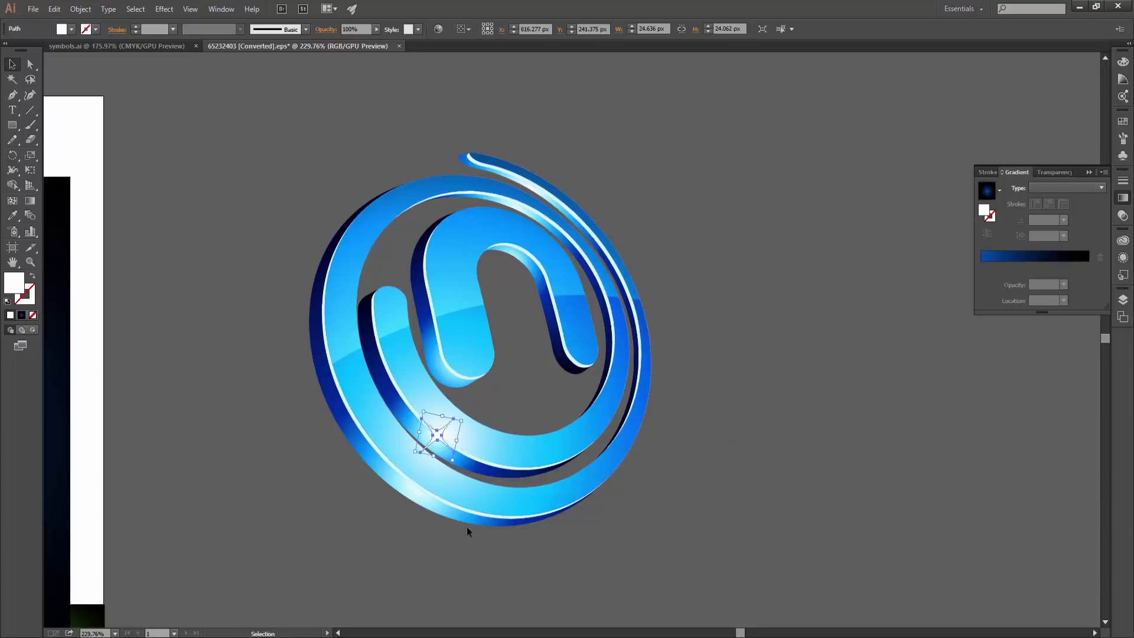
click(467, 527)
drag(439, 438, 788, 458)
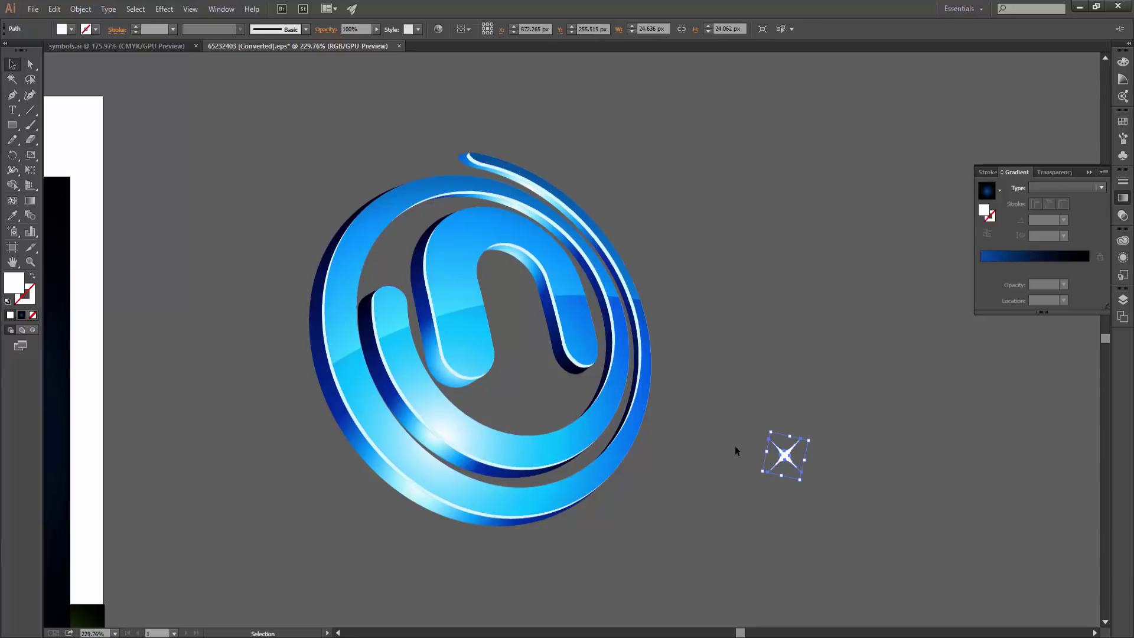
key(ctrl+z)
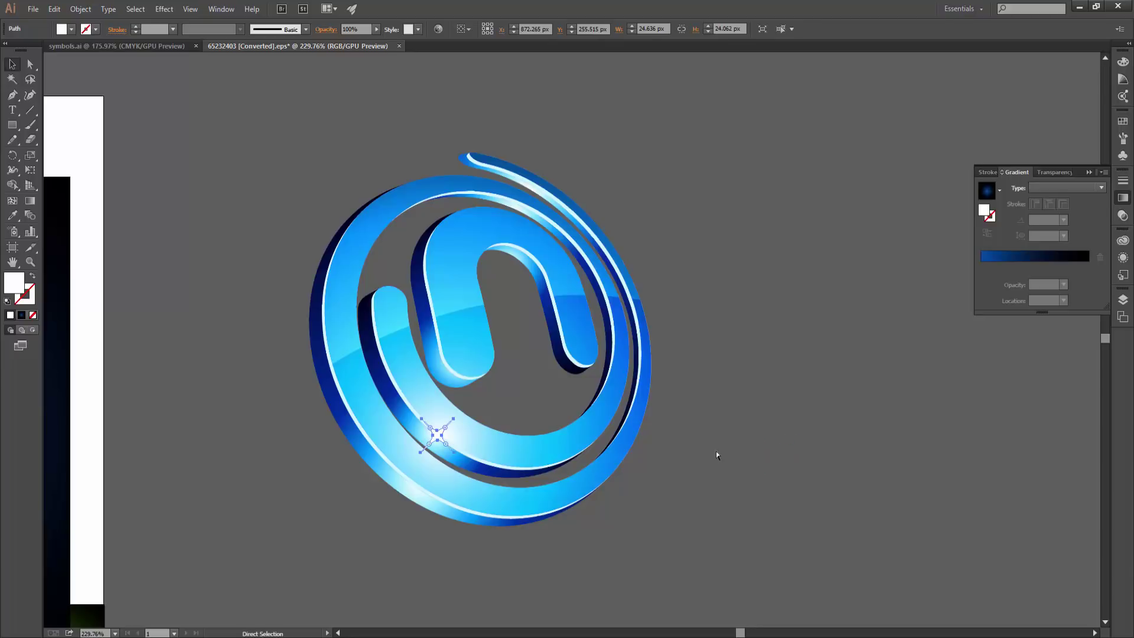
click(757, 456)
key(ctrl+a)
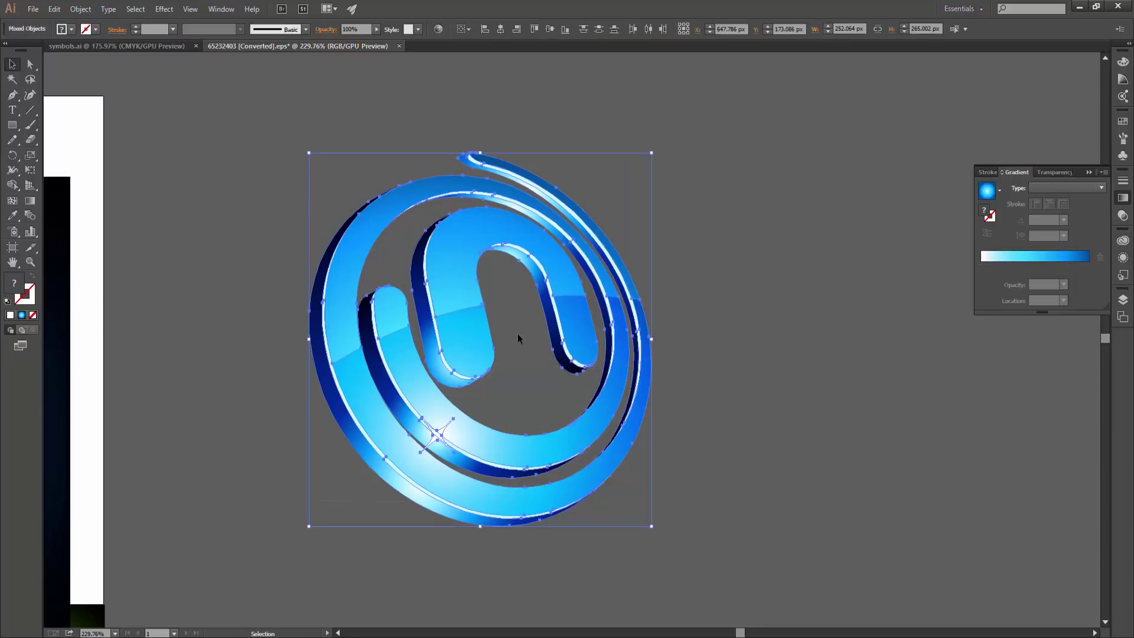
Step: Close the spiral logo without saving and symbols.ai, then open 65232409 [Converted].eps
key(ctrl+w)
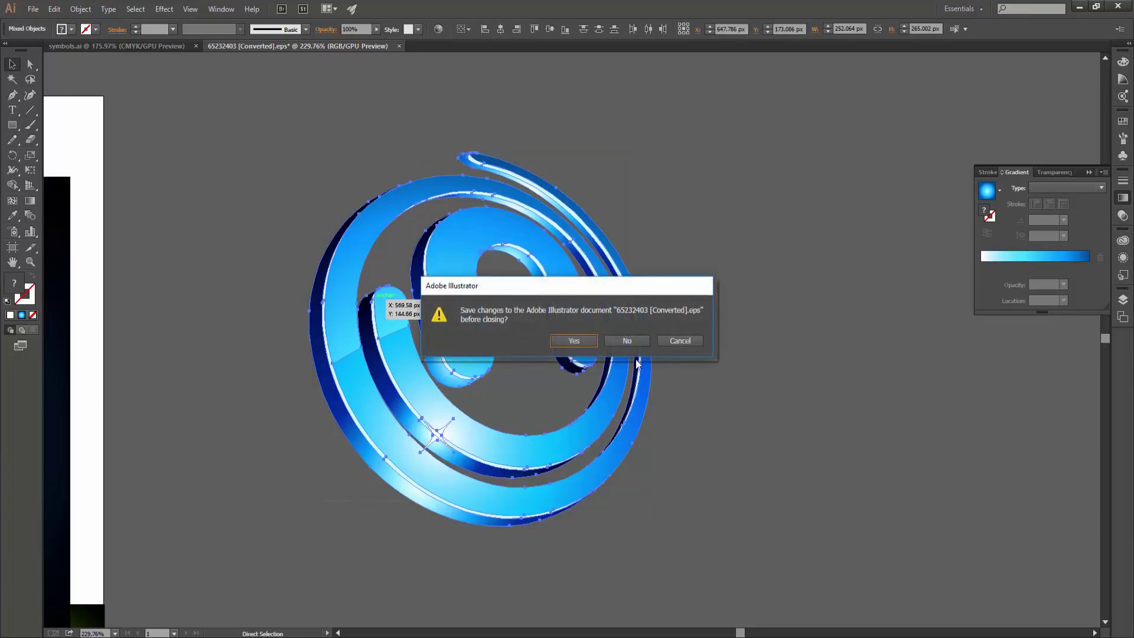
click(624, 341)
key(ctrl+w)
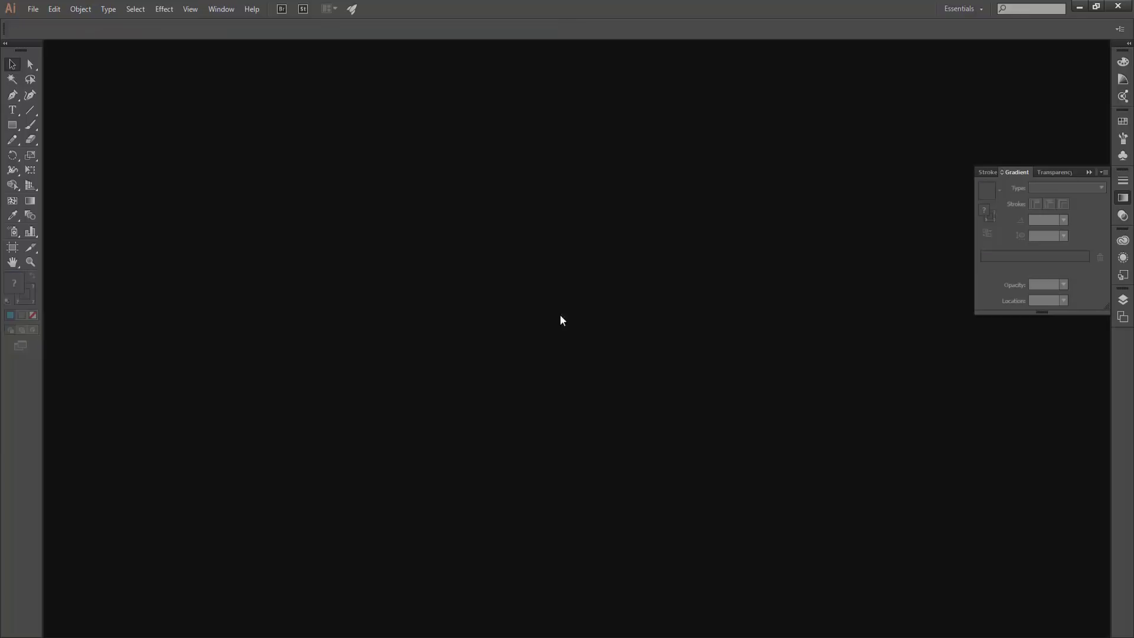
click(305, 630)
double_click(131, 103)
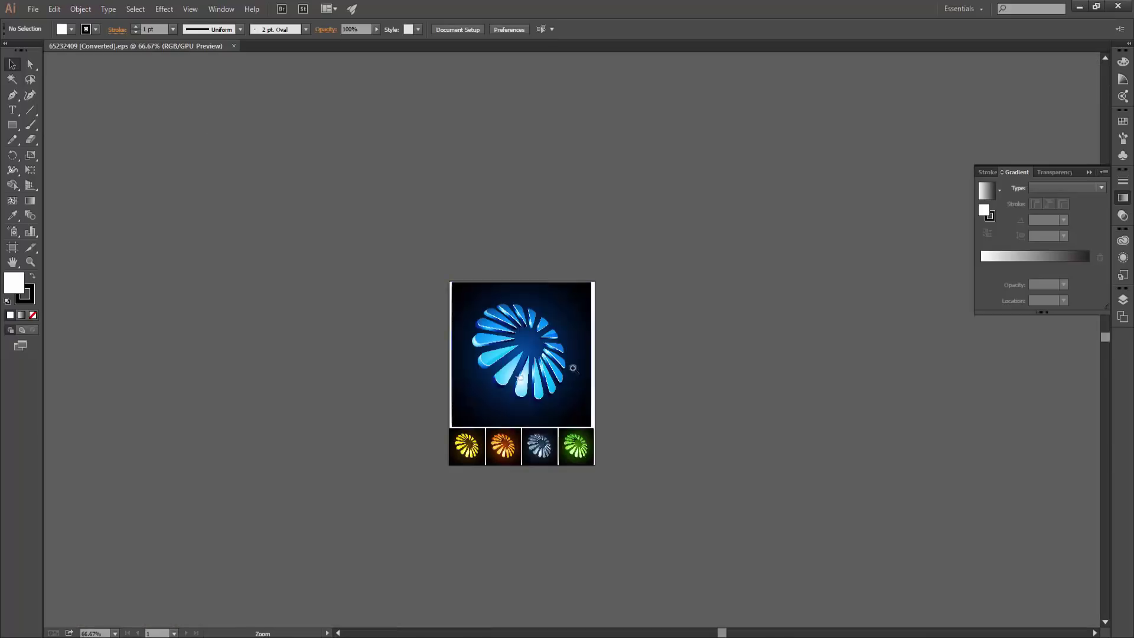
Step: Ungroup the flower artwork and shift its dark blue background square to the left
scroll(577, 366, up, 3)
right_click(270, 264)
click(301, 336)
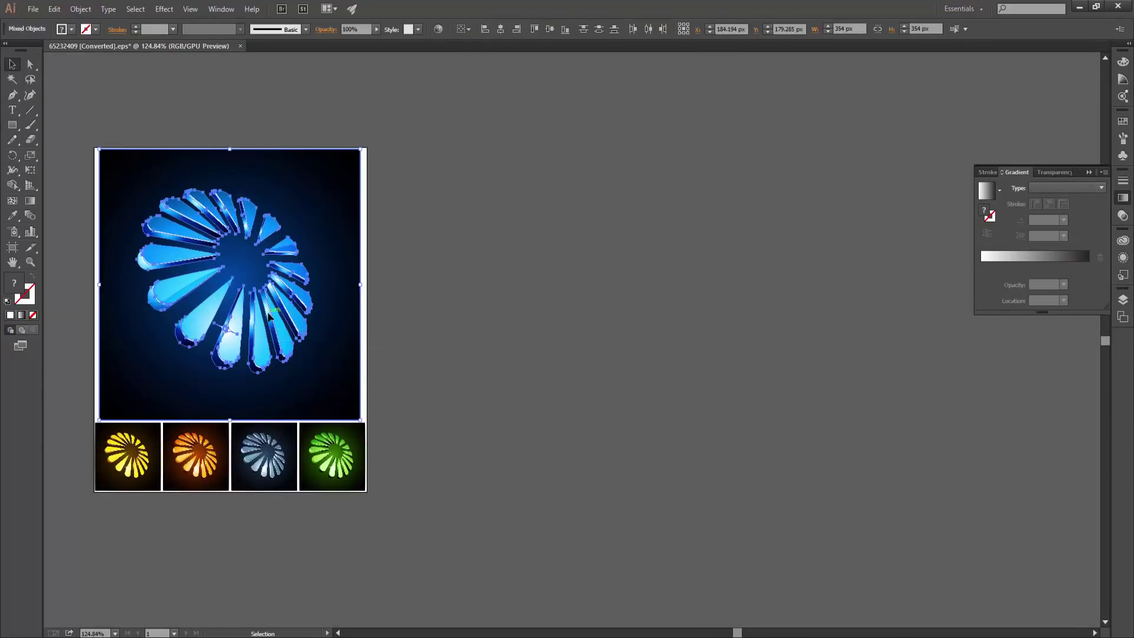
drag(272, 317, 670, 329)
right_click(613, 311)
mouse_move(648, 399)
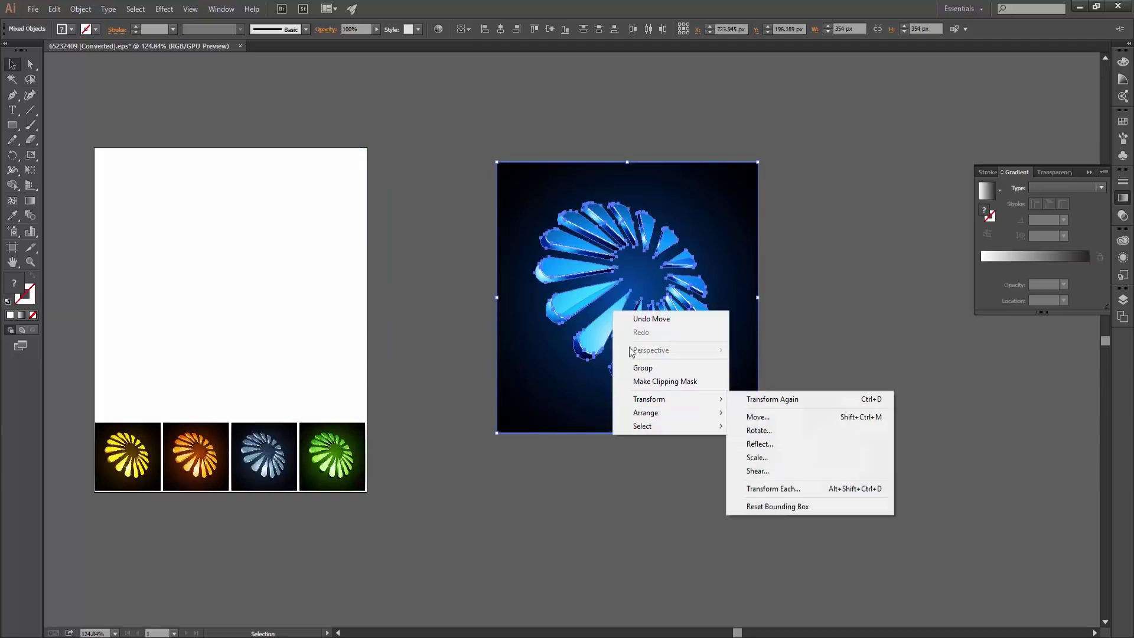
click(552, 260)
right_click(589, 239)
click(721, 407)
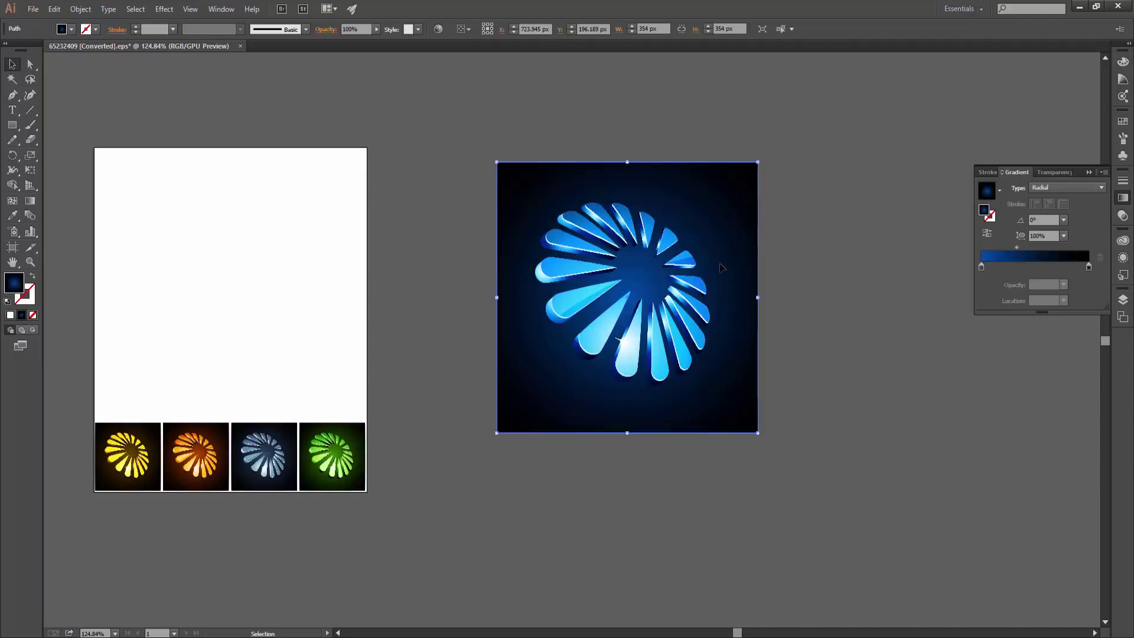
drag(721, 407, 288, 401)
right_click(549, 274)
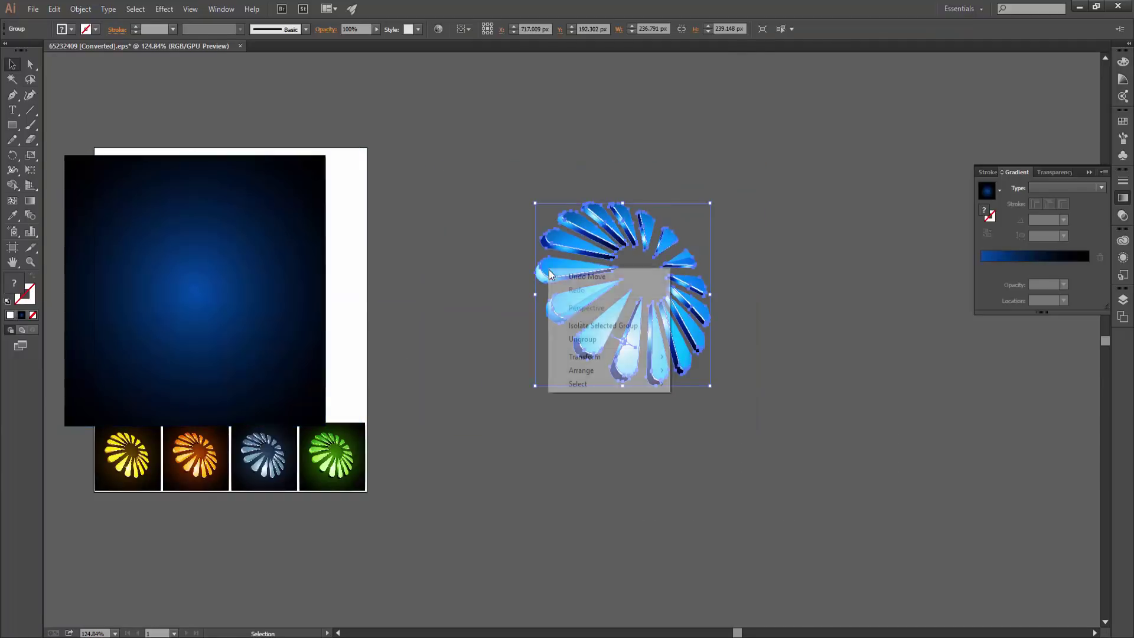
Step: Ungroup the flower logo repeatedly until it breaks into separate pieces
click(717, 356)
right_click(672, 267)
click(762, 339)
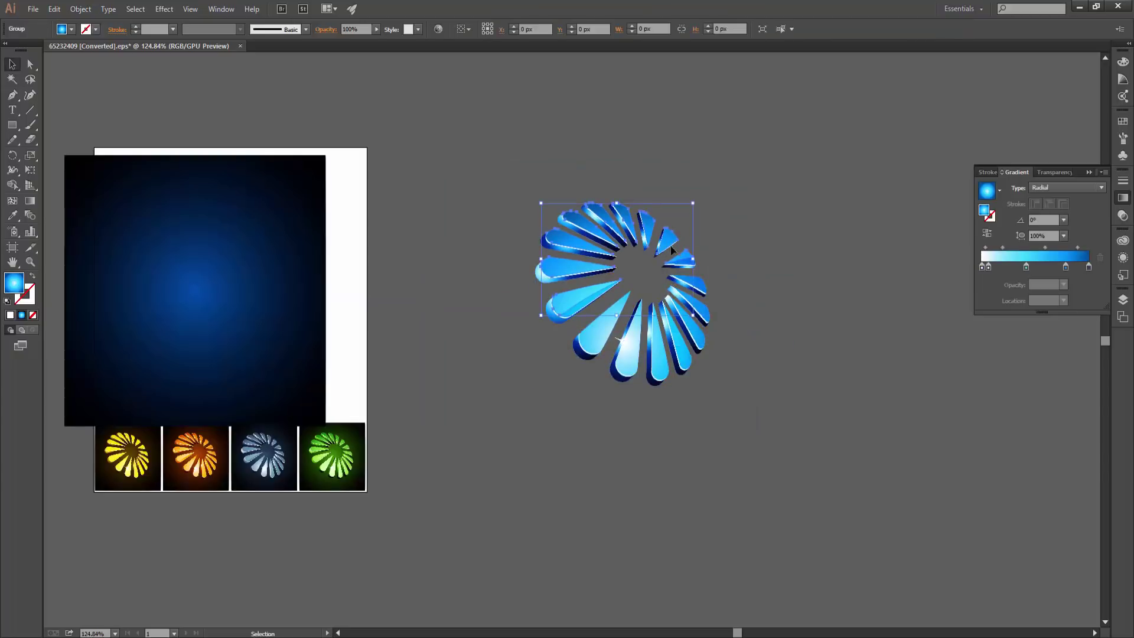
right_click(644, 223)
click(680, 292)
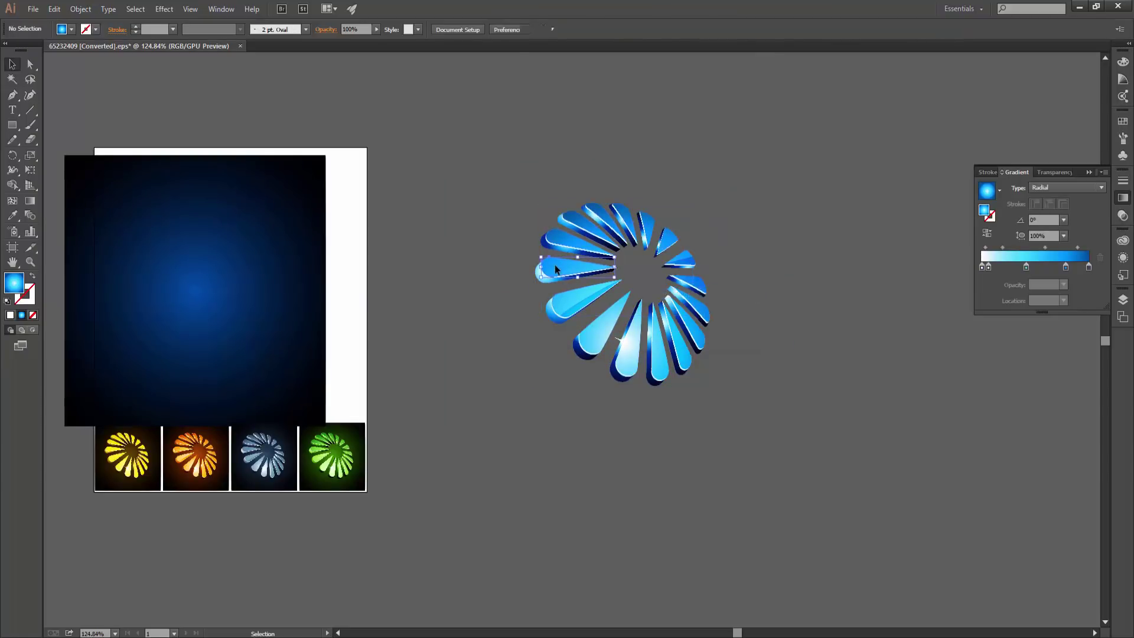
right_click(555, 264)
Step: Drag the tapered highlight, petal layers and a thin petal out of the flower
drag(554, 262, 483, 209)
mouse_move(552, 264)
mouse_down()
mouse_move(519, 283)
mouse_move(390, 426)
mouse_up()
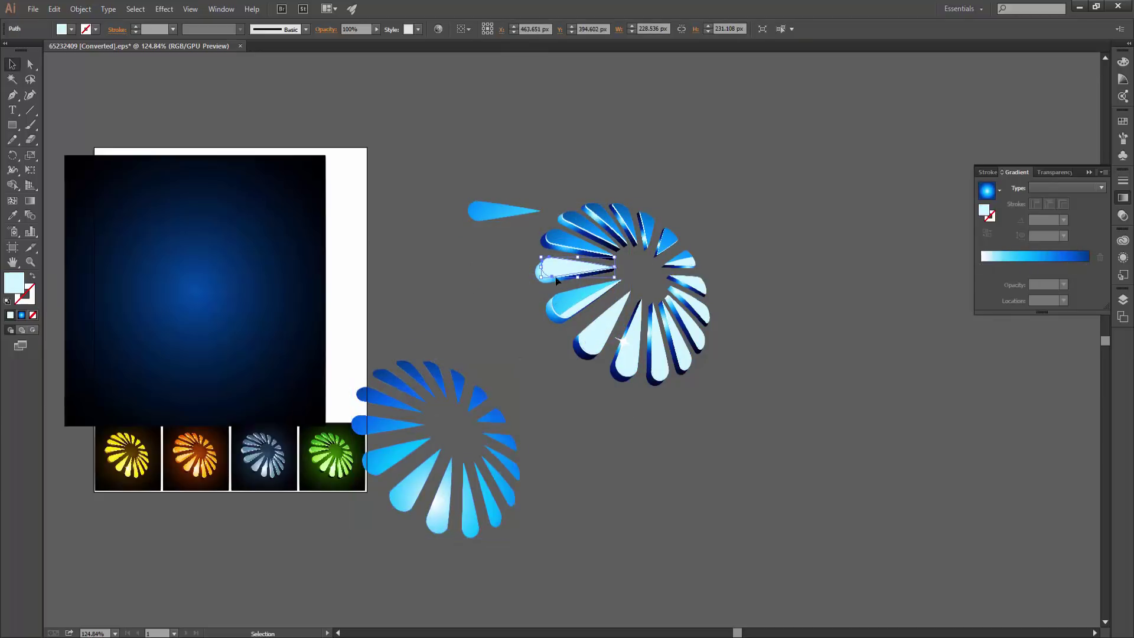
drag(552, 271, 799, 338)
drag(547, 280, 671, 431)
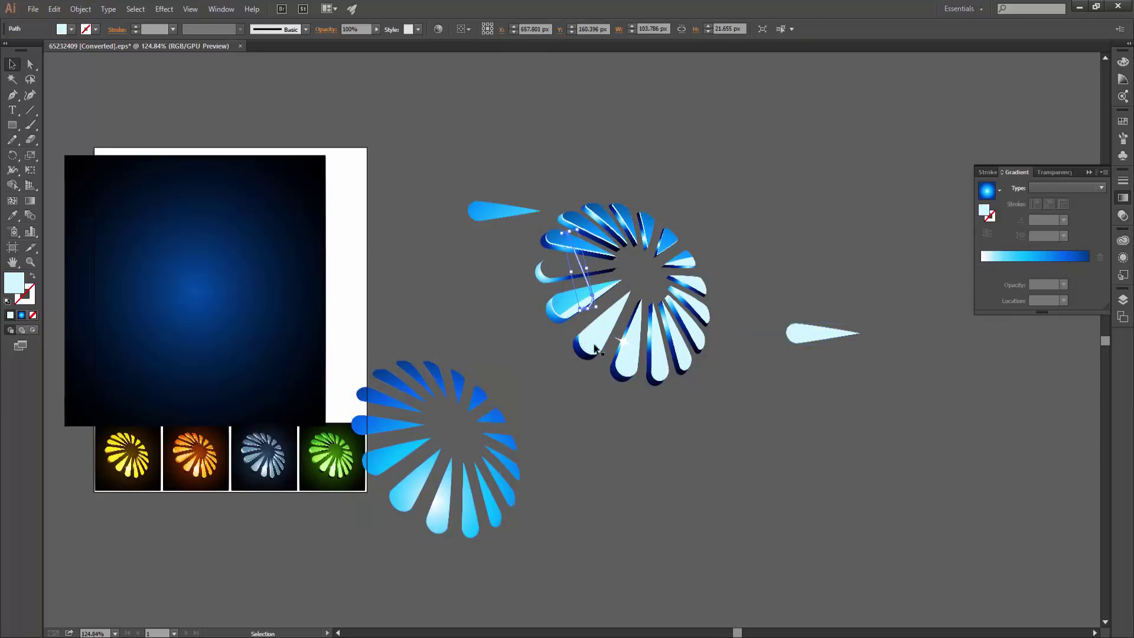
click(671, 431)
scroll(548, 364, up, 3)
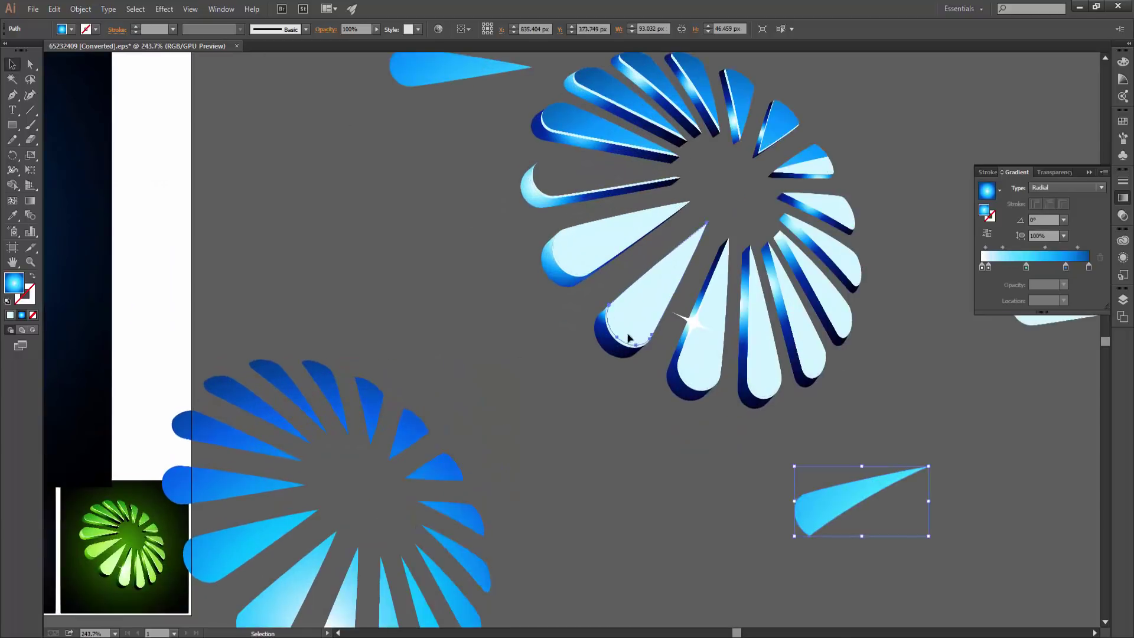
Step: Reposition the lone petal, the thin crescent line and another petal to the left
click(620, 330)
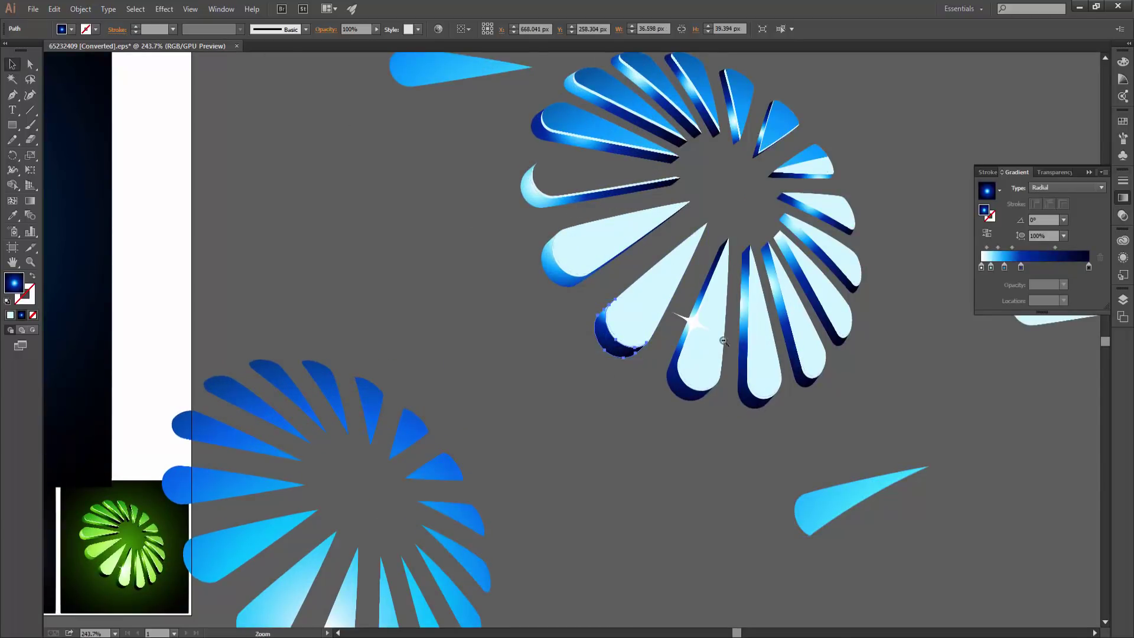
scroll(779, 351, down, 3)
mouse_move(821, 434)
mouse_down()
mouse_move(680, 278)
mouse_move(394, 385)
mouse_up()
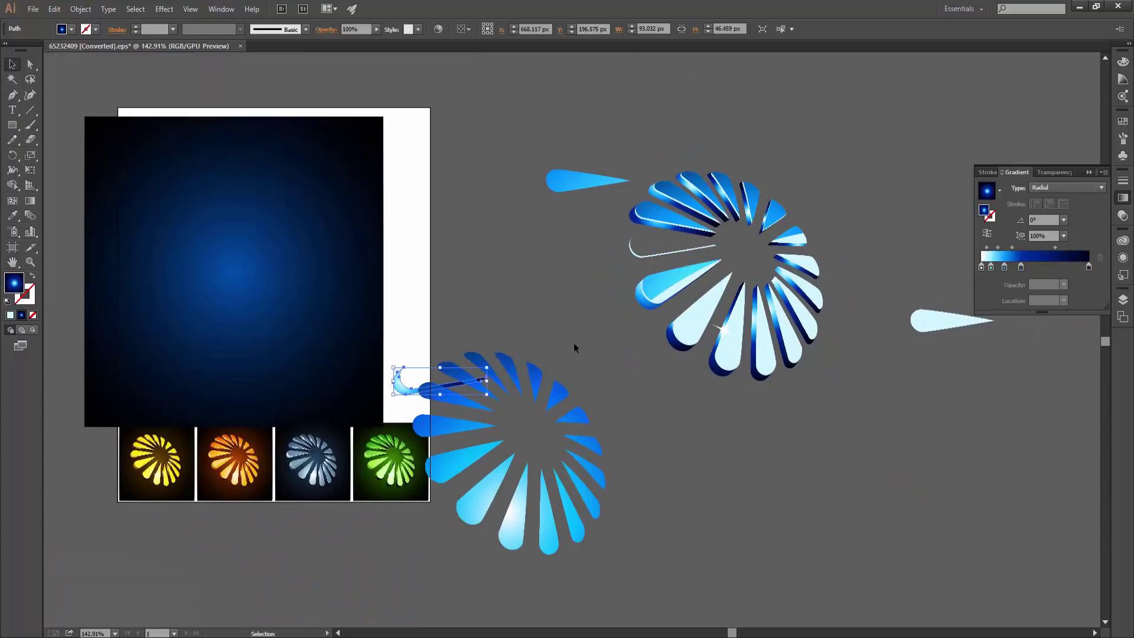
drag(674, 248, 600, 257)
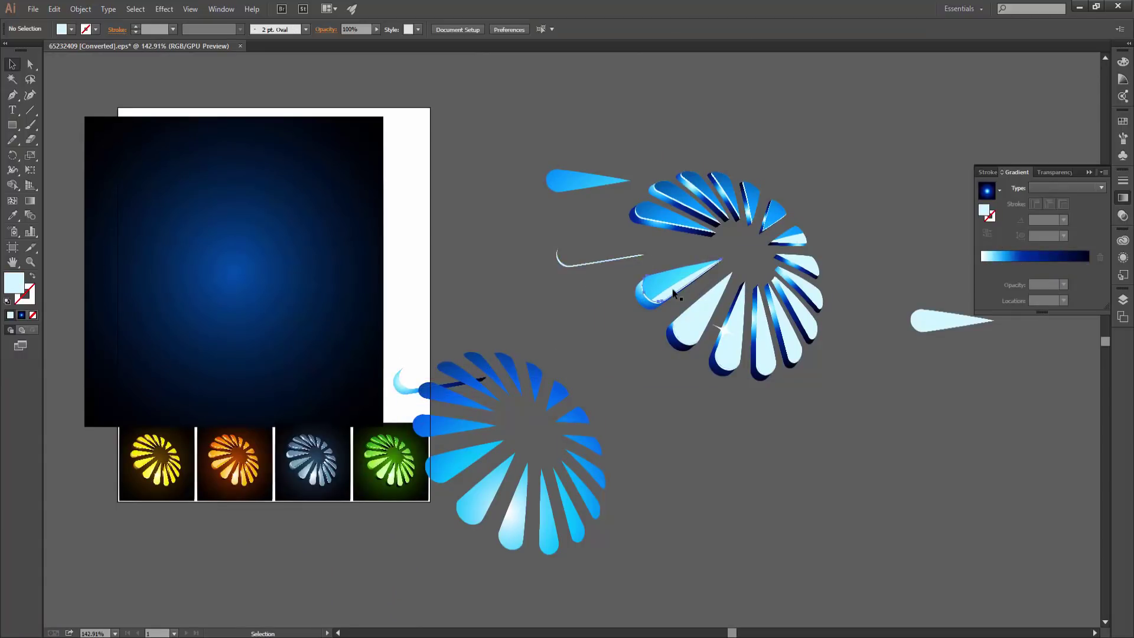
drag(698, 349, 503, 358)
click(654, 414)
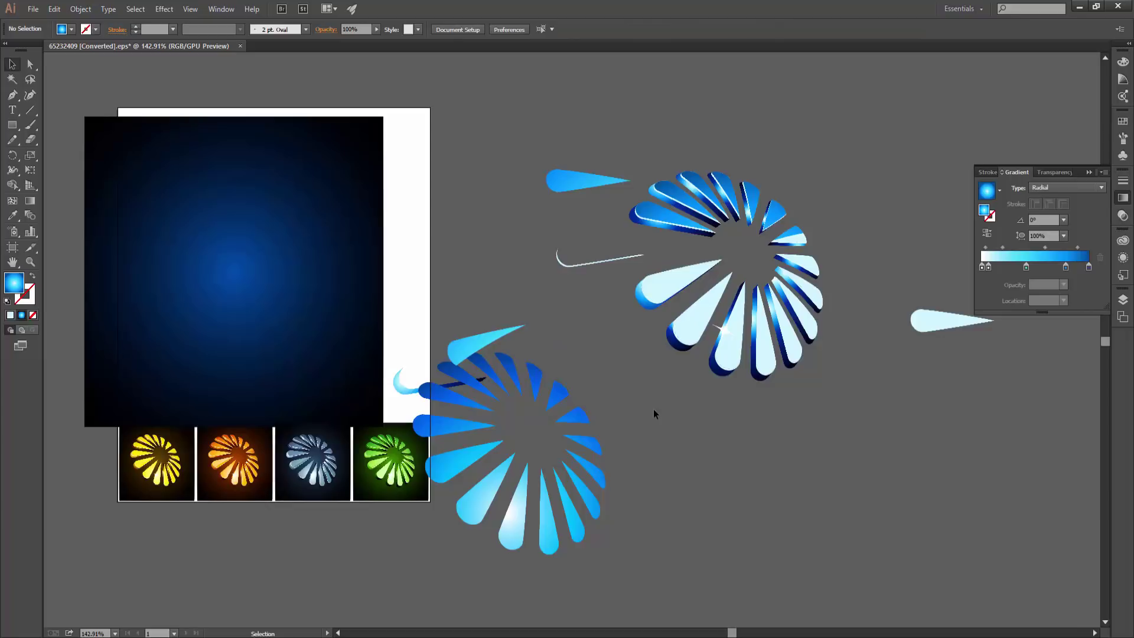
Step: Move the blue flower thumbnail below the colour strip and select the large blue group
click(299, 474)
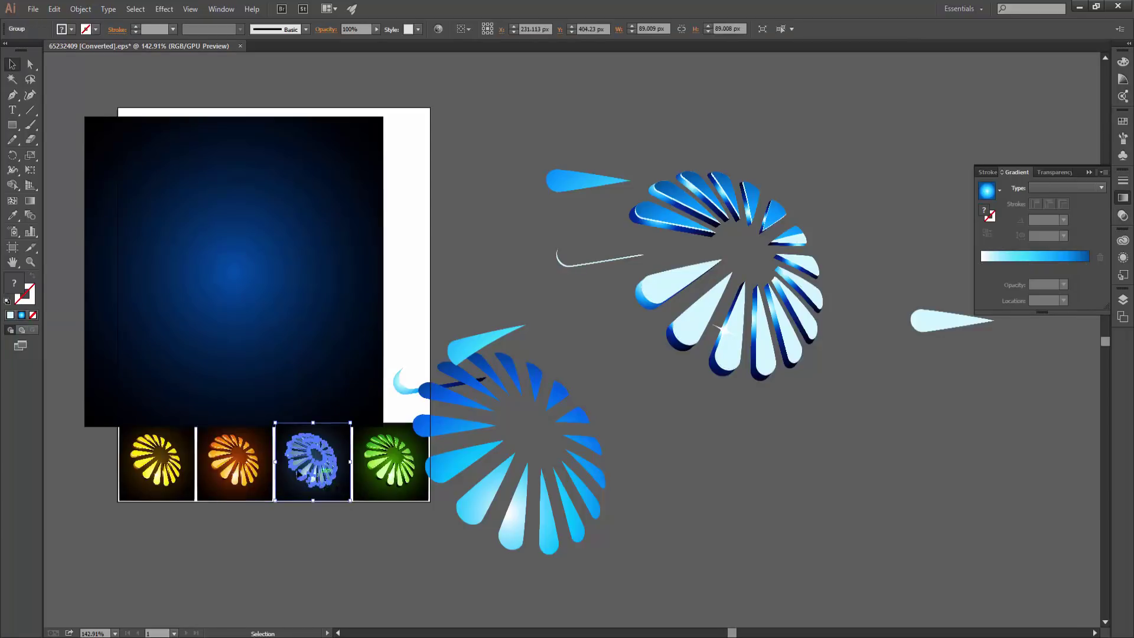
drag(299, 473, 163, 575)
click(286, 554)
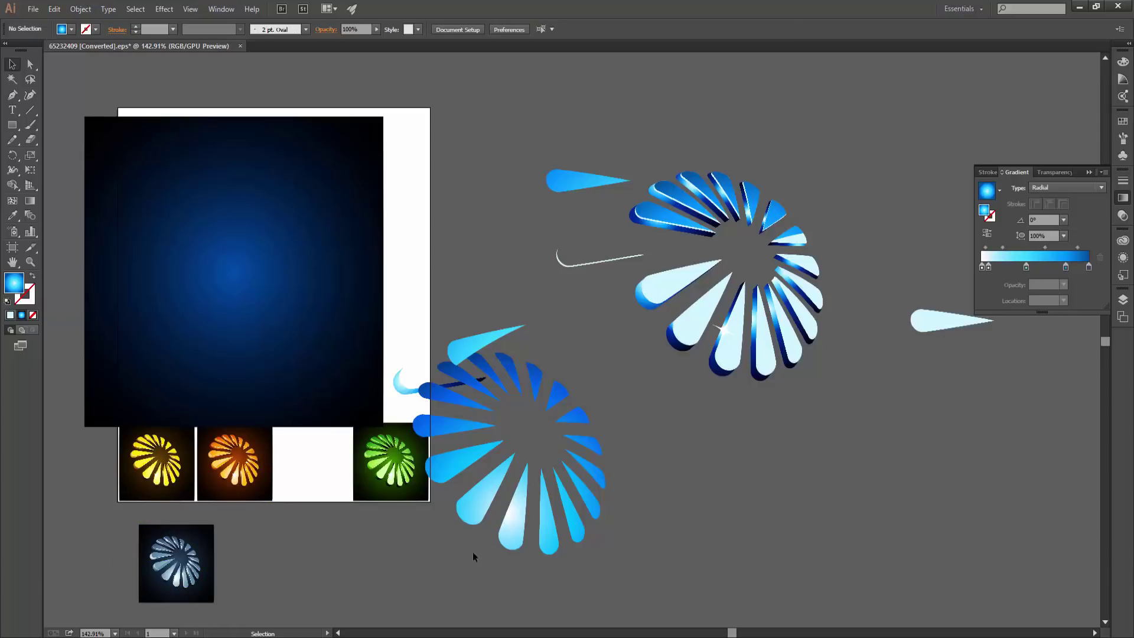
click(502, 543)
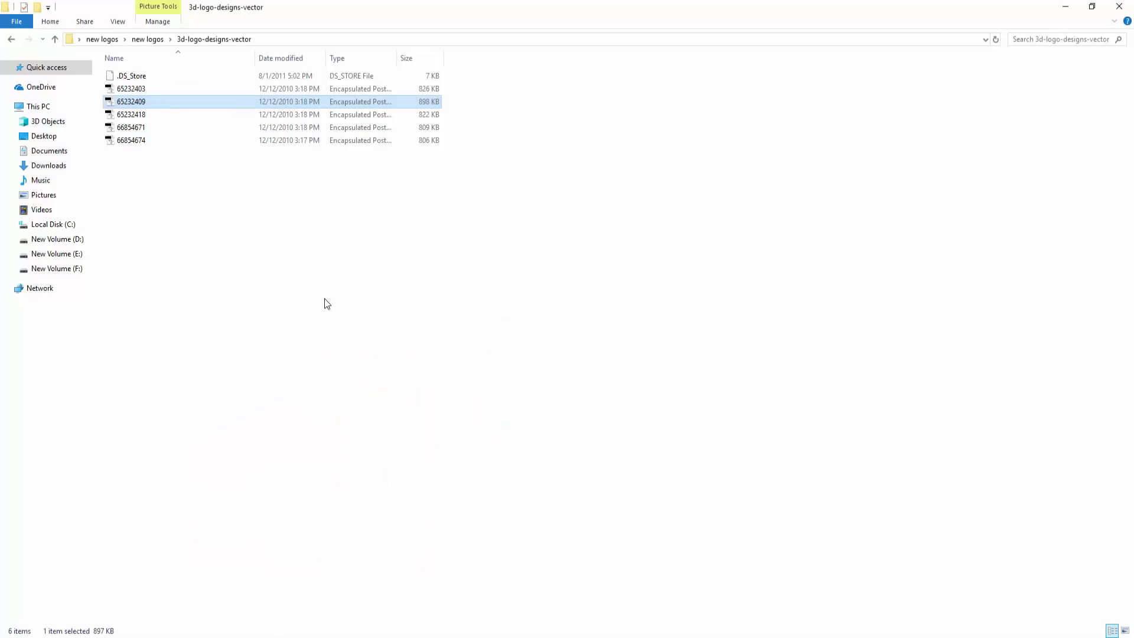
click(325, 298)
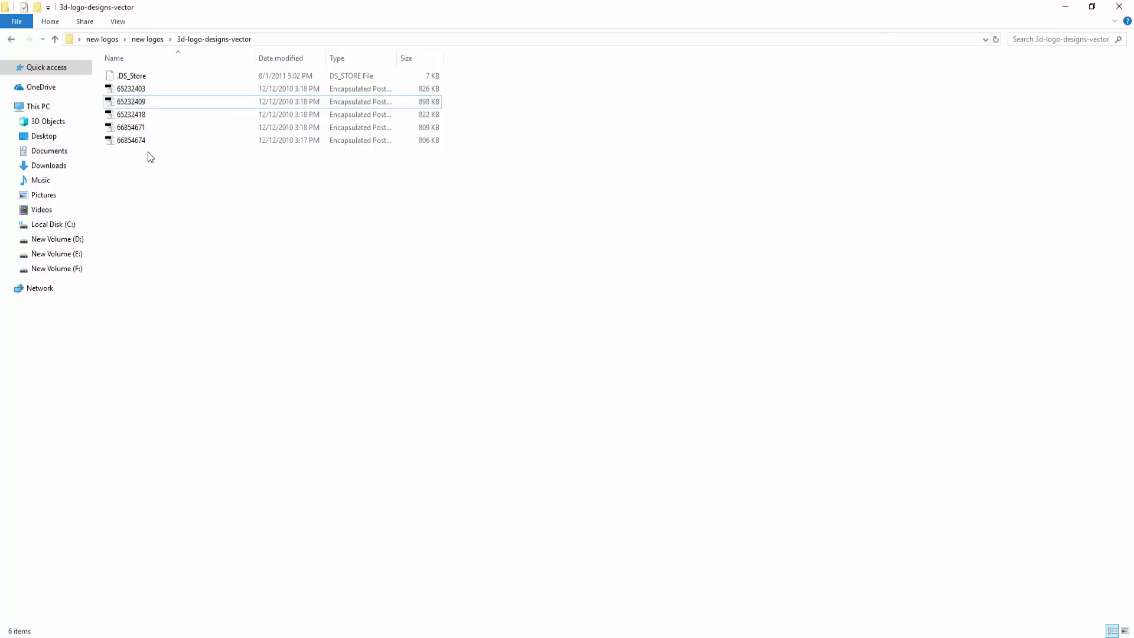
Step: Open 65232418, move the green spiral off the artboard, ungroup it and shift its background square left
double_click(131, 115)
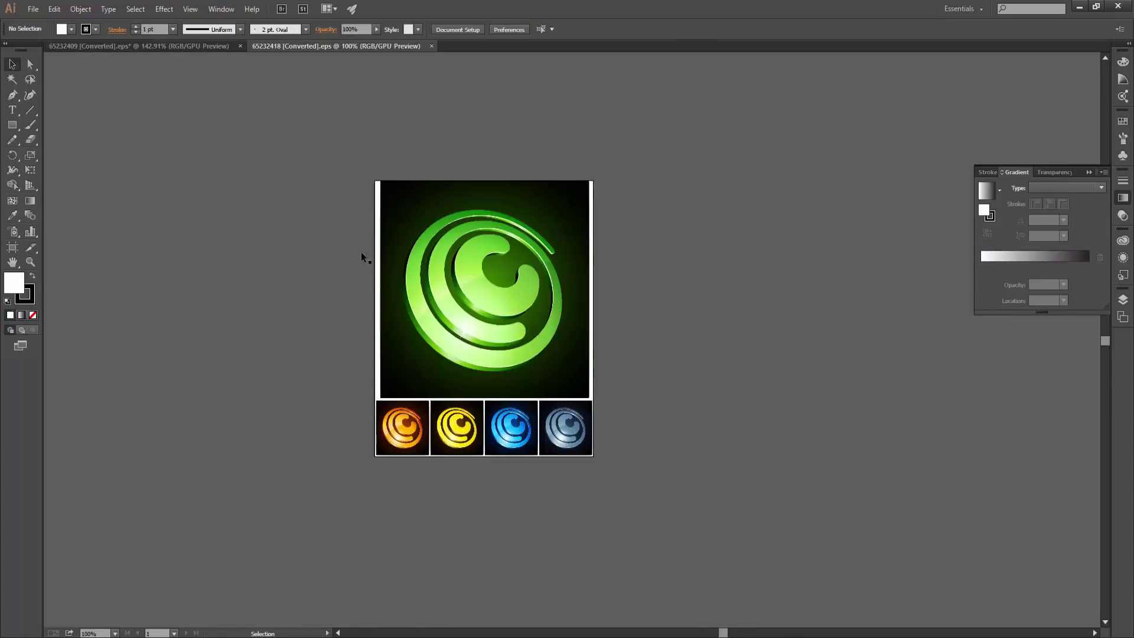
click(464, 322)
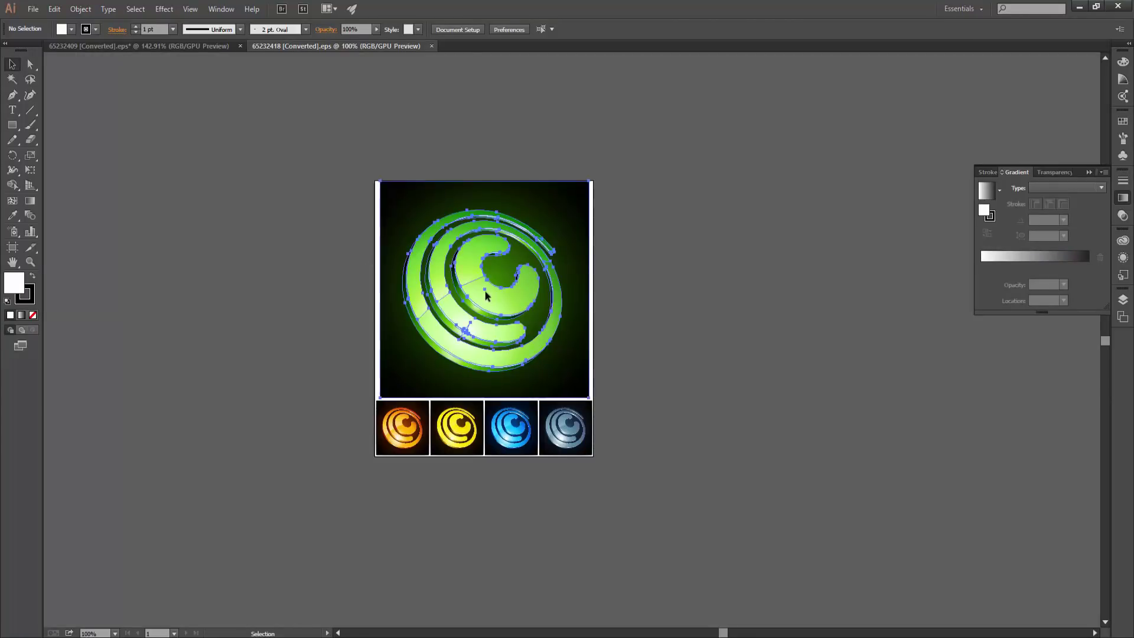
scroll(565, 295, up, 1)
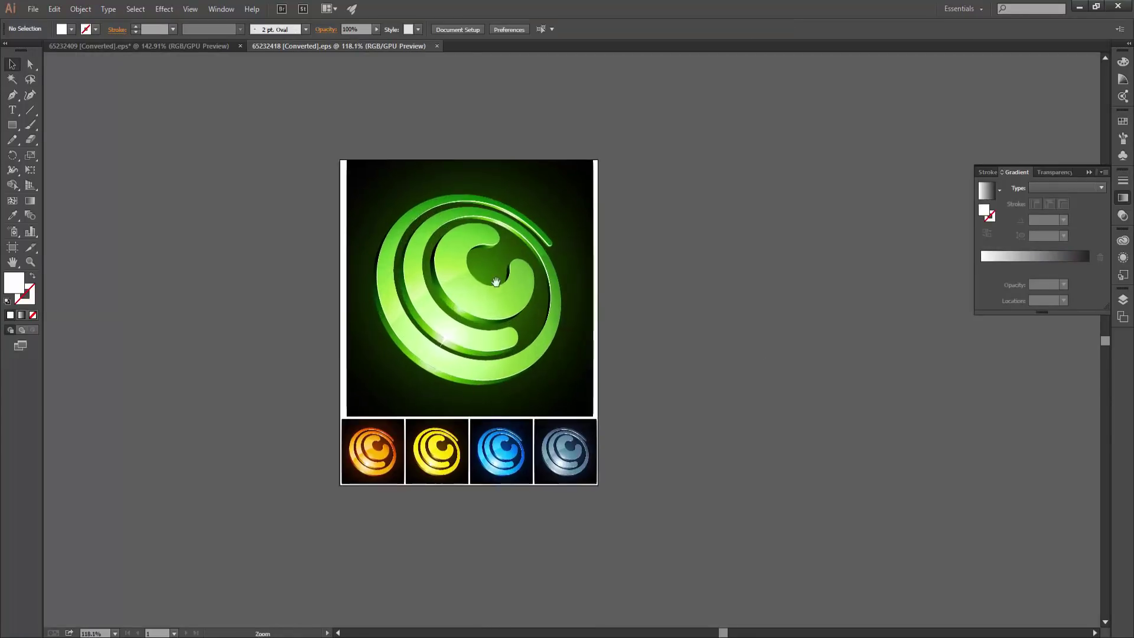
mouse_move(498, 372)
mouse_down()
mouse_move(877, 409)
mouse_move(580, 391)
mouse_up()
right_click(588, 383)
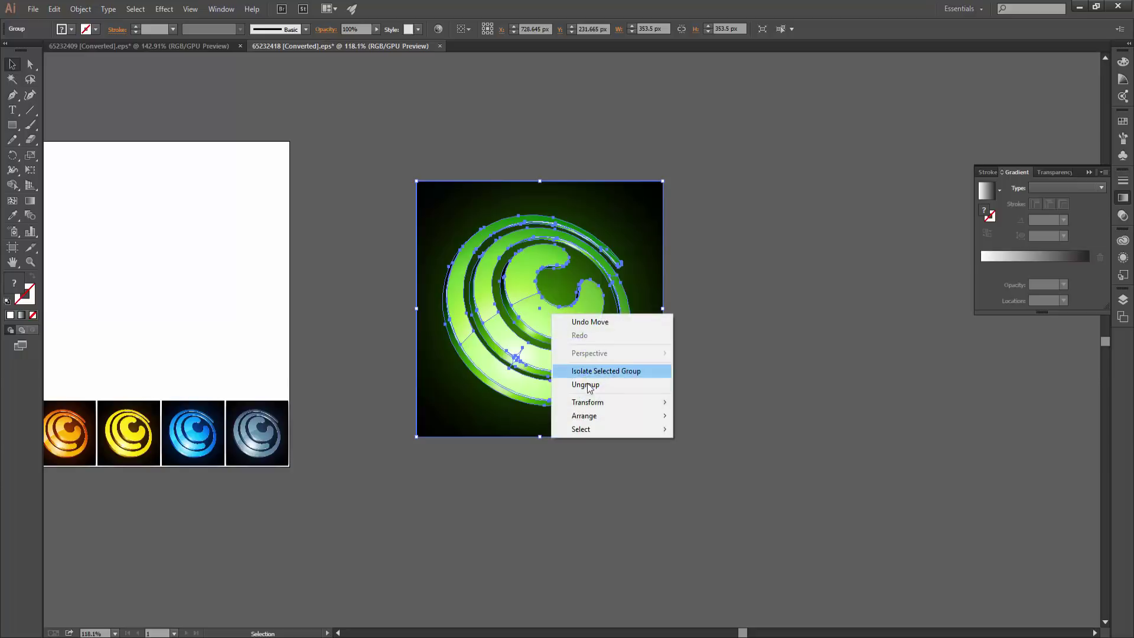
click(736, 440)
drag(653, 415, 307, 390)
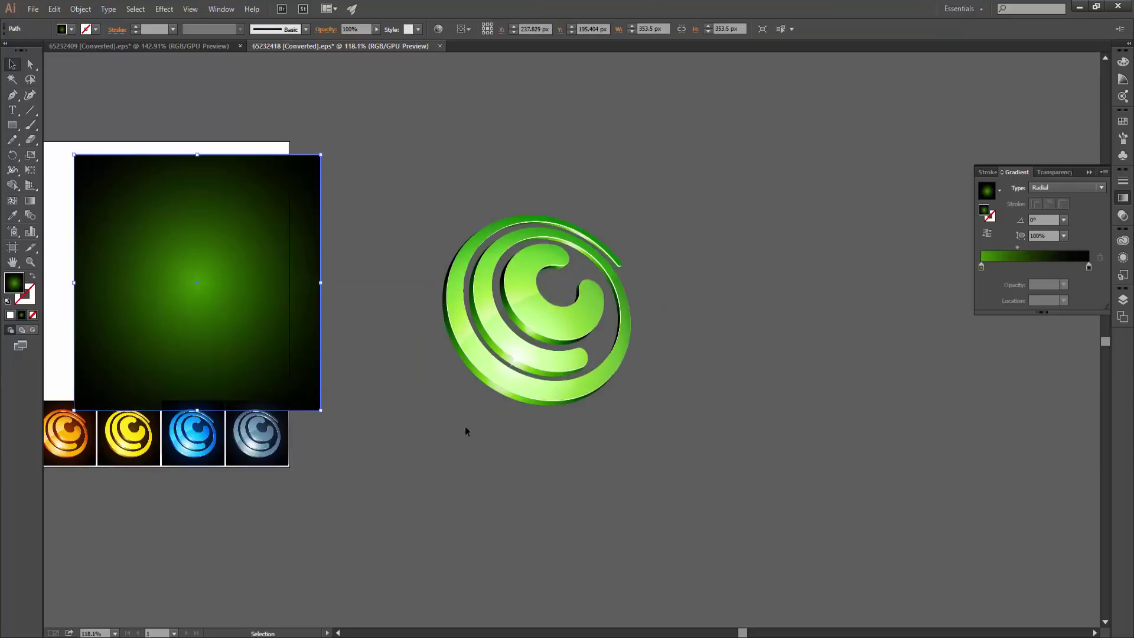
click(498, 438)
Step: Select all artwork in 65232418 and delete it
scroll(548, 381, up, 3)
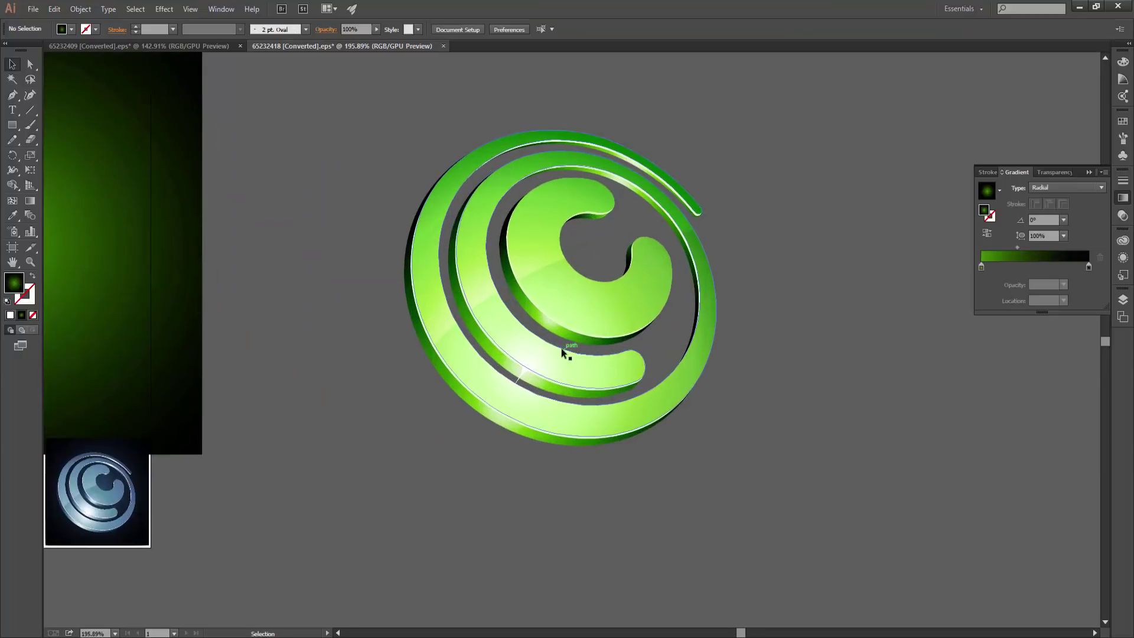
click(524, 370)
click(656, 525)
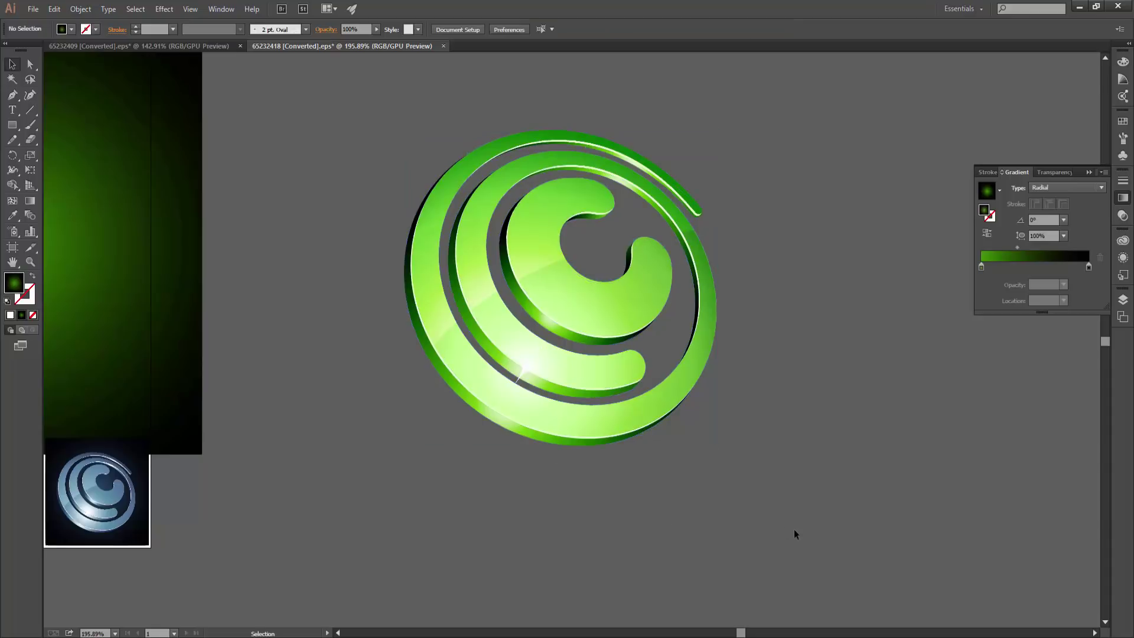
scroll(725, 494, down, 3)
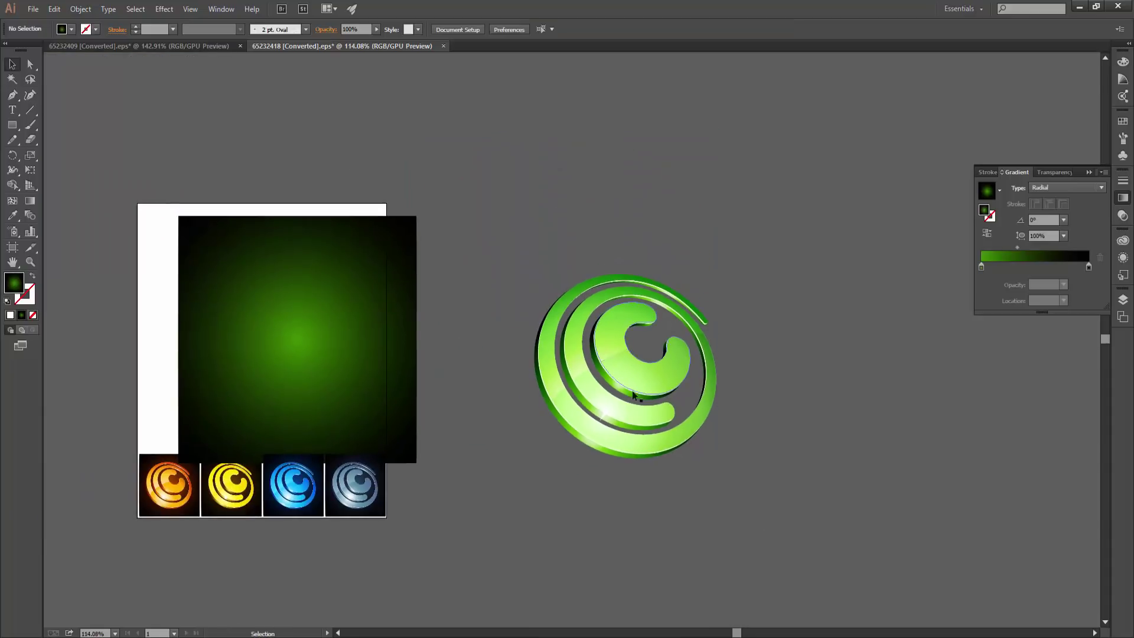
click(603, 404)
key(ctrl+a)
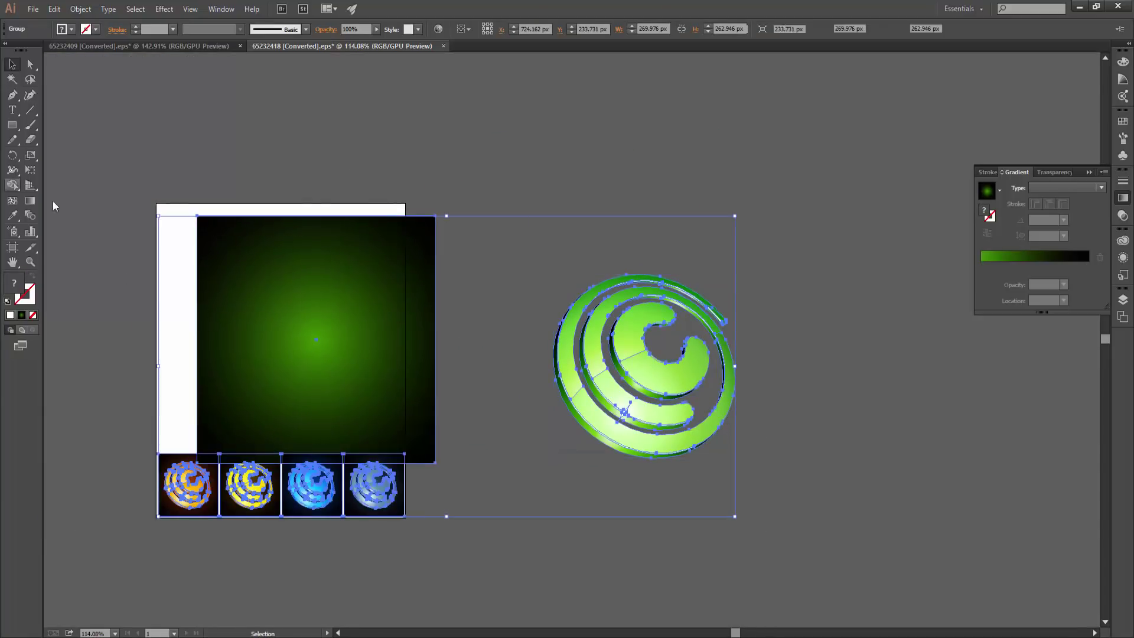
key(Delete)
Step: Close 65232418 and 65232409 without saving
key(ctrl+w)
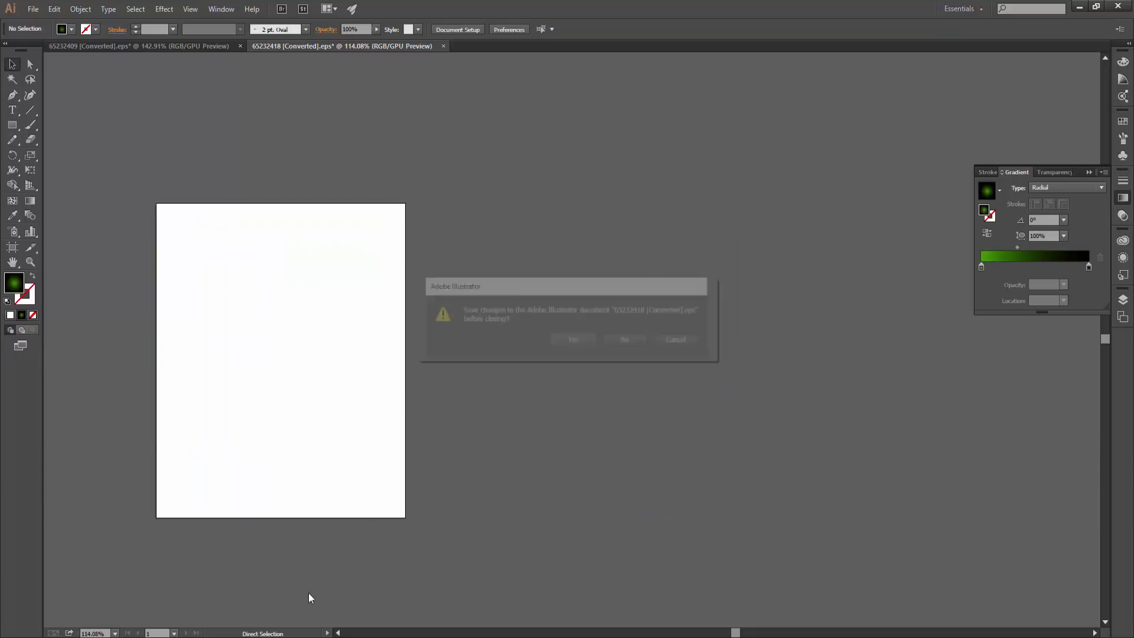
click(636, 339)
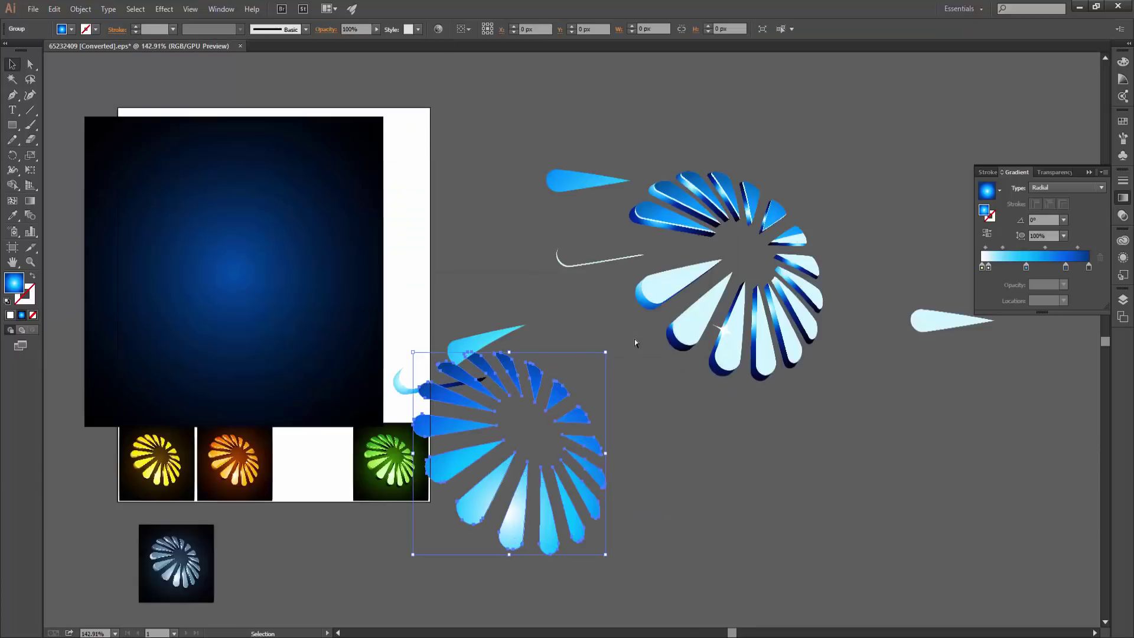
key(ctrl+w)
click(627, 341)
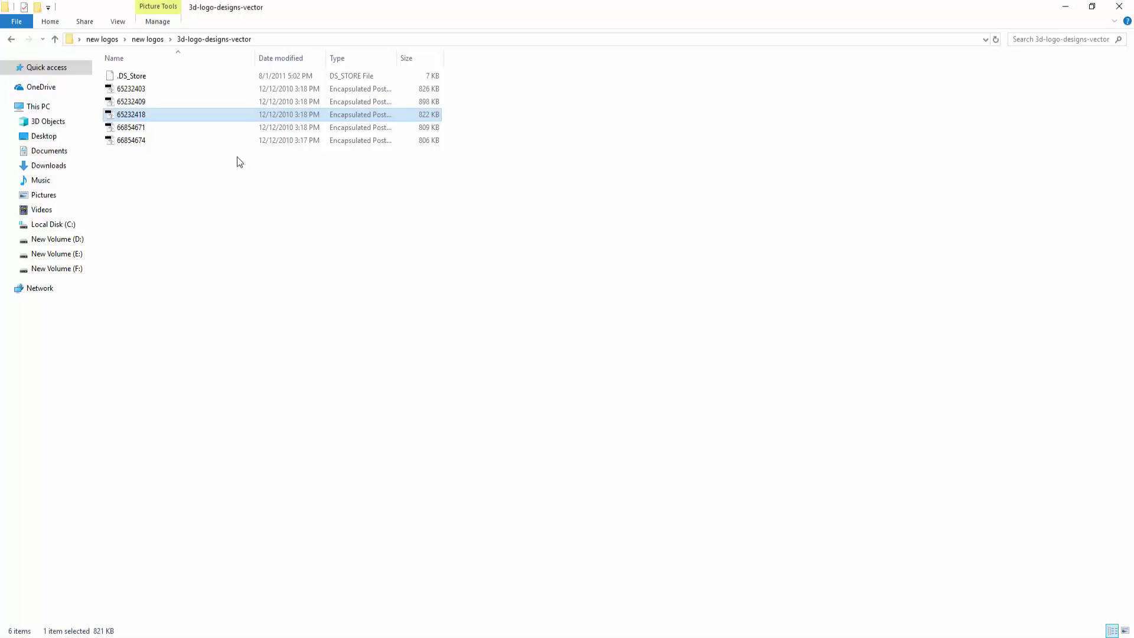
click(131, 127)
Step: Open 66854674, ungroup the green ring and drag its dark background far left
double_click(135, 138)
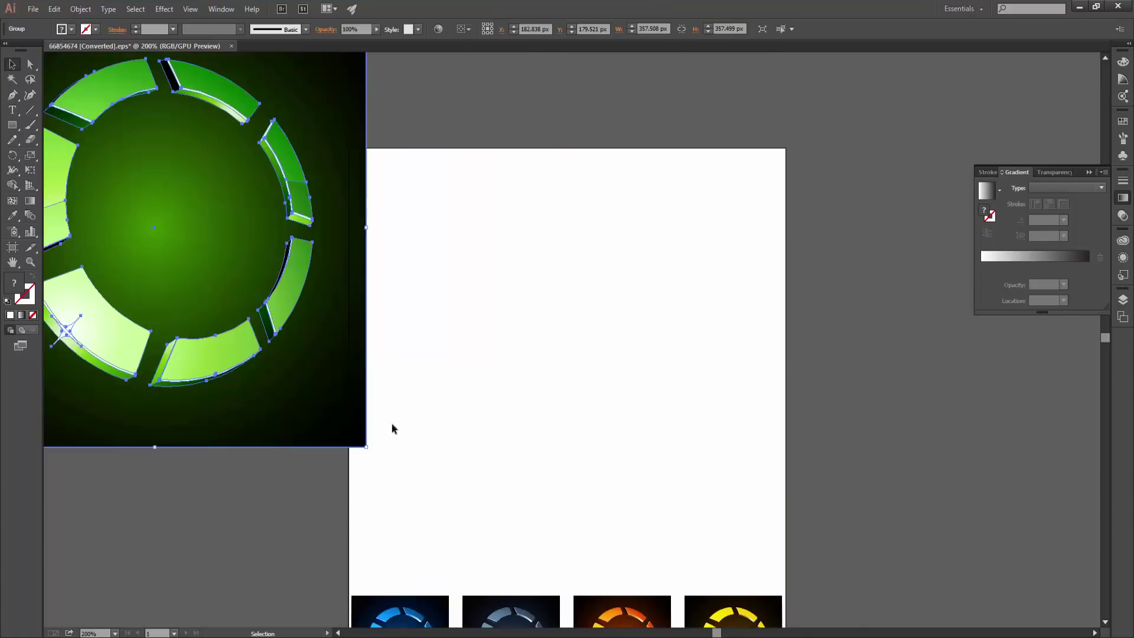
drag(481, 438, 447, 302)
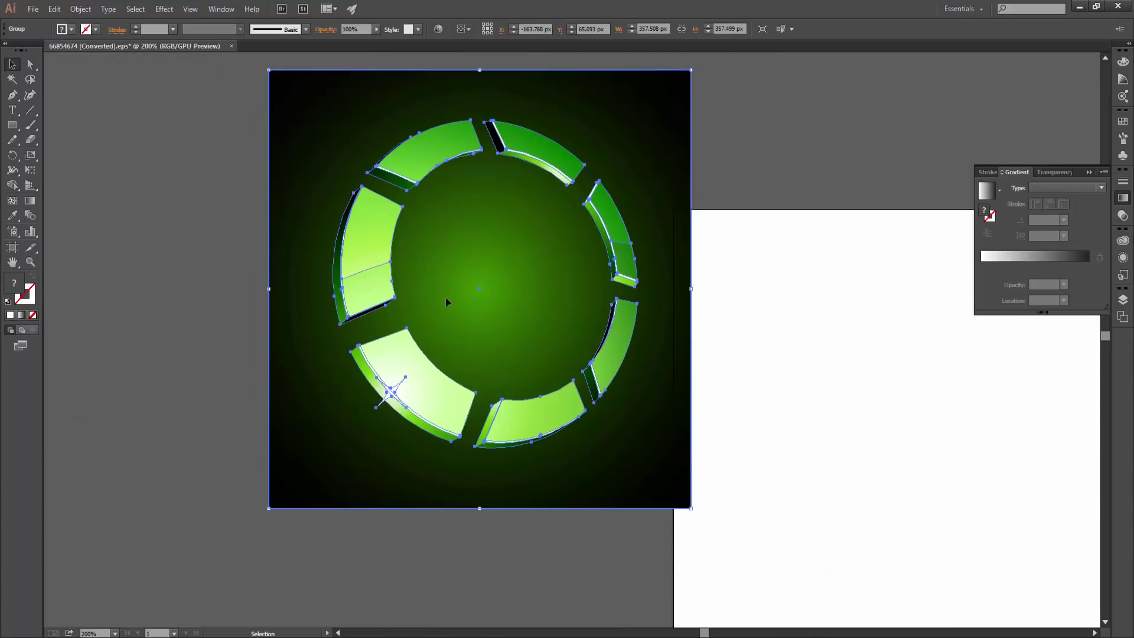
right_click(446, 302)
click(482, 369)
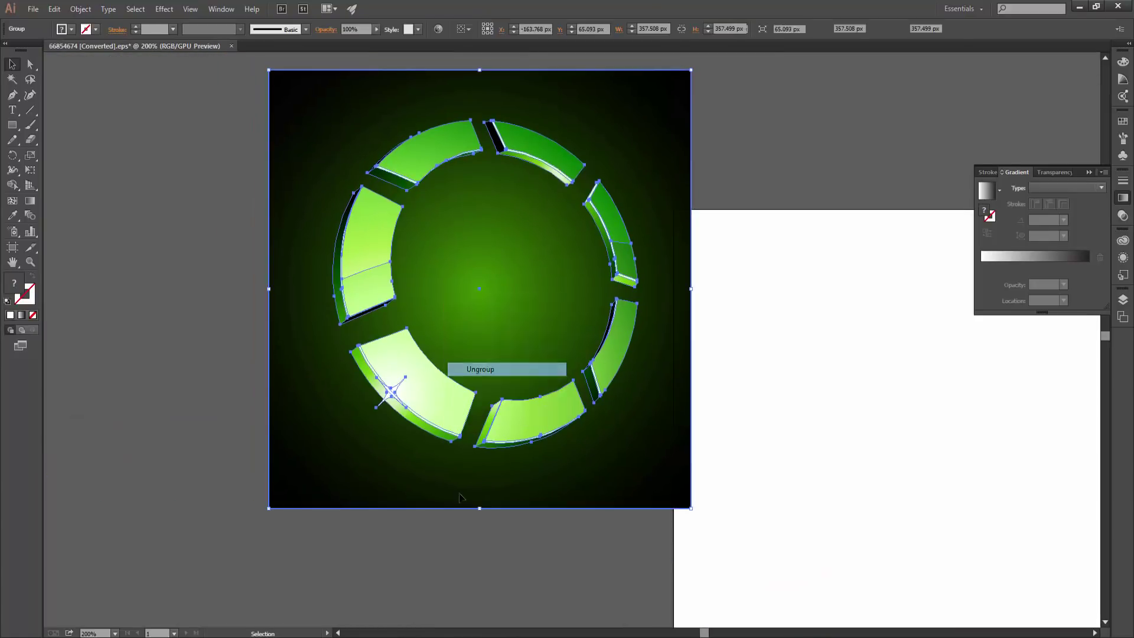
click(797, 483)
drag(552, 228, 76, 228)
Step: Close 66854674.eps without saving
key(a)
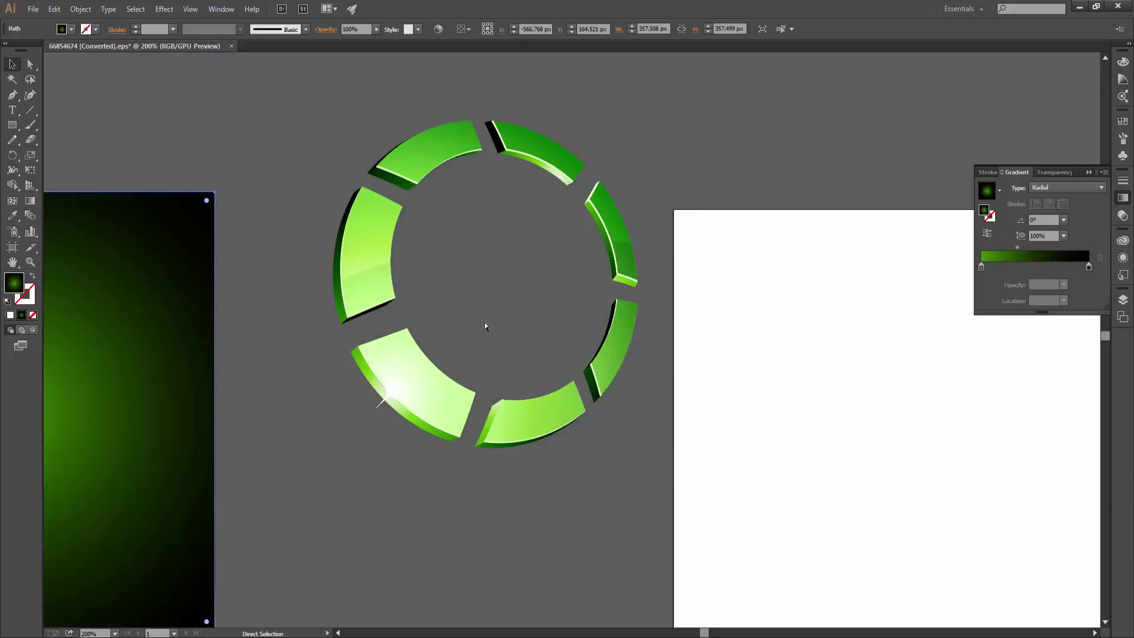
key(ctrl+w)
click(619, 348)
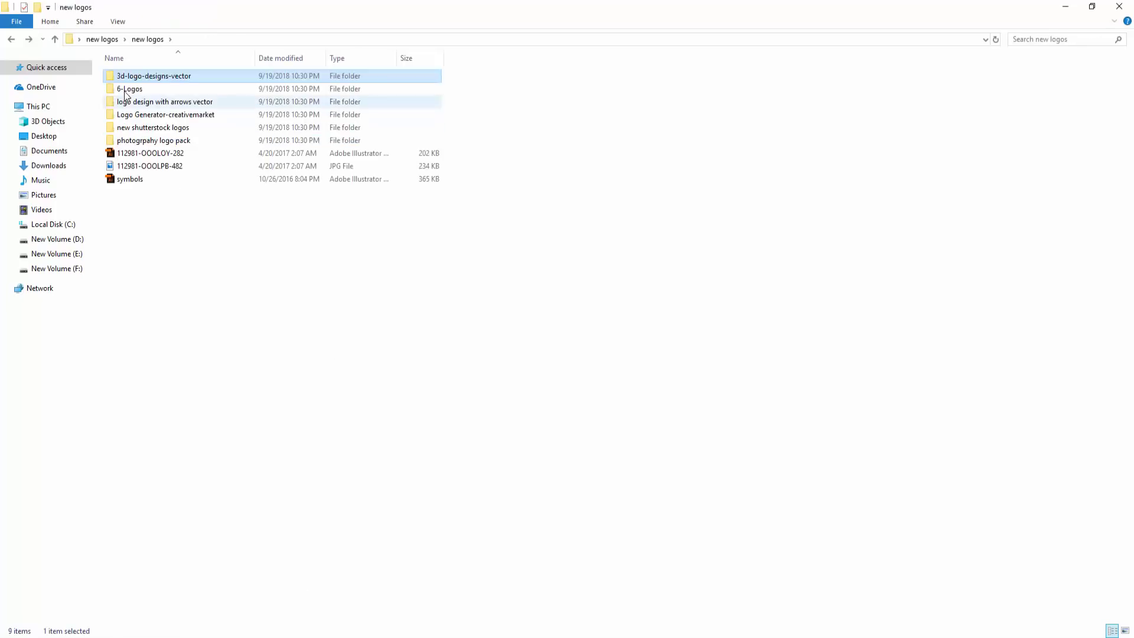
Step: Enter the 6-Logos folder and open Logos.psd in Photoshop
double_click(123, 90)
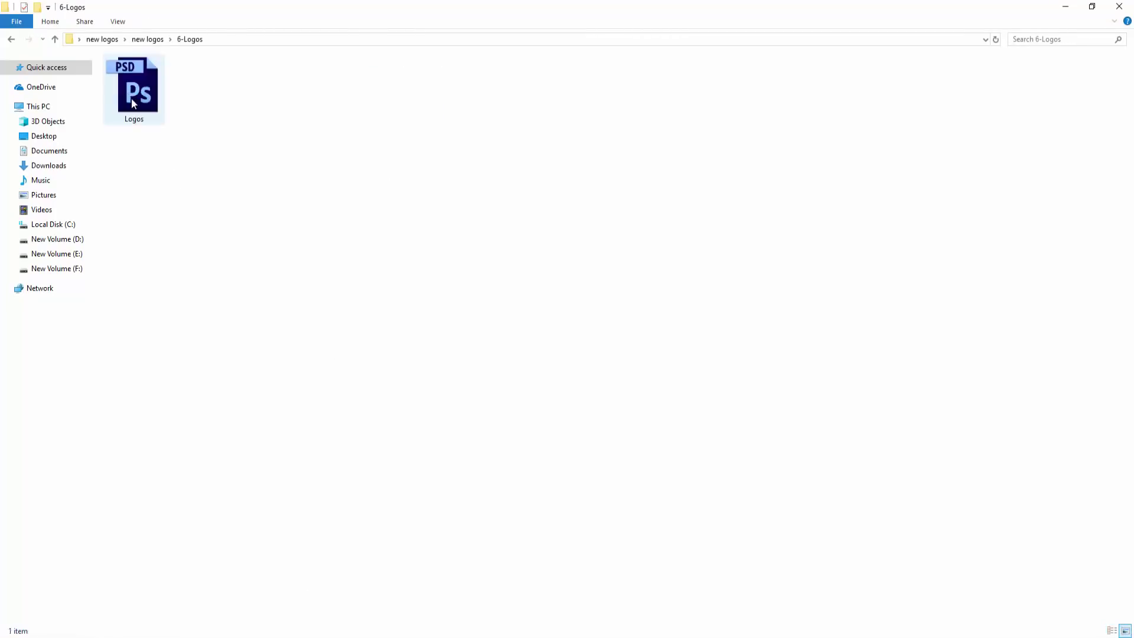
click(143, 103)
mouse_move(135, 88)
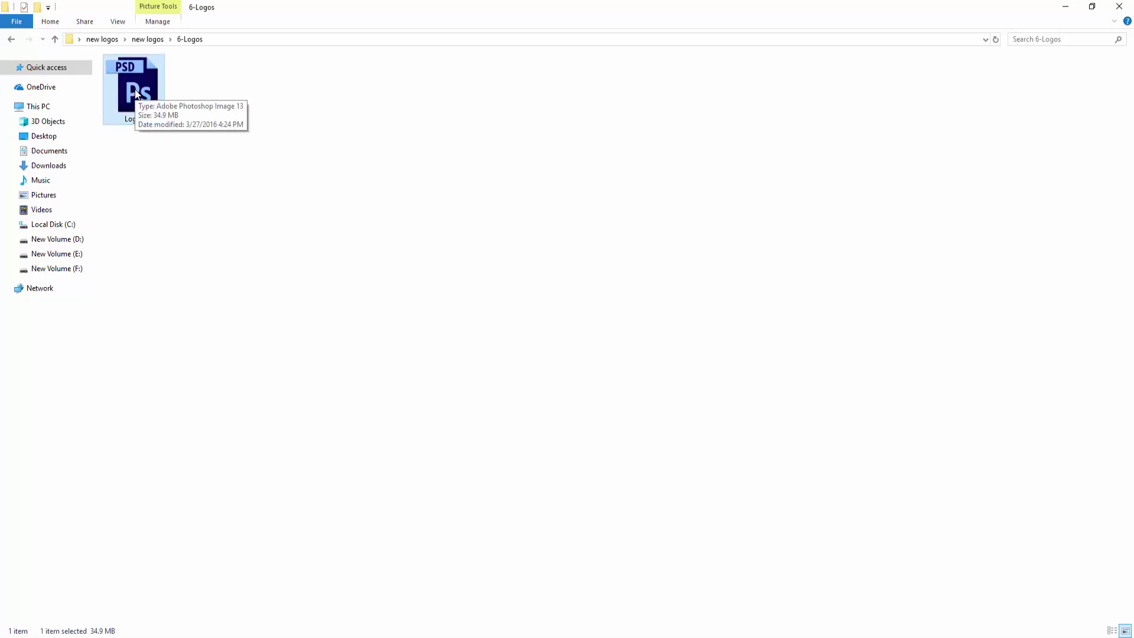
double_click(149, 99)
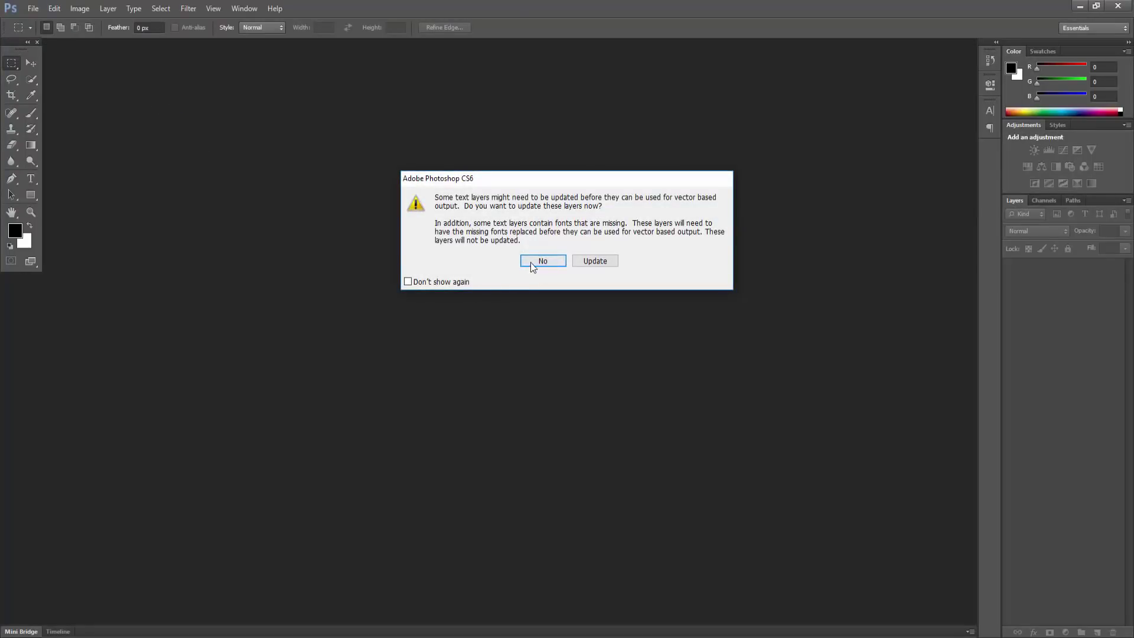
Step: Skip the text layer update, switch to the Type tool and toggle the Fonts C1 layer visibility
click(531, 263)
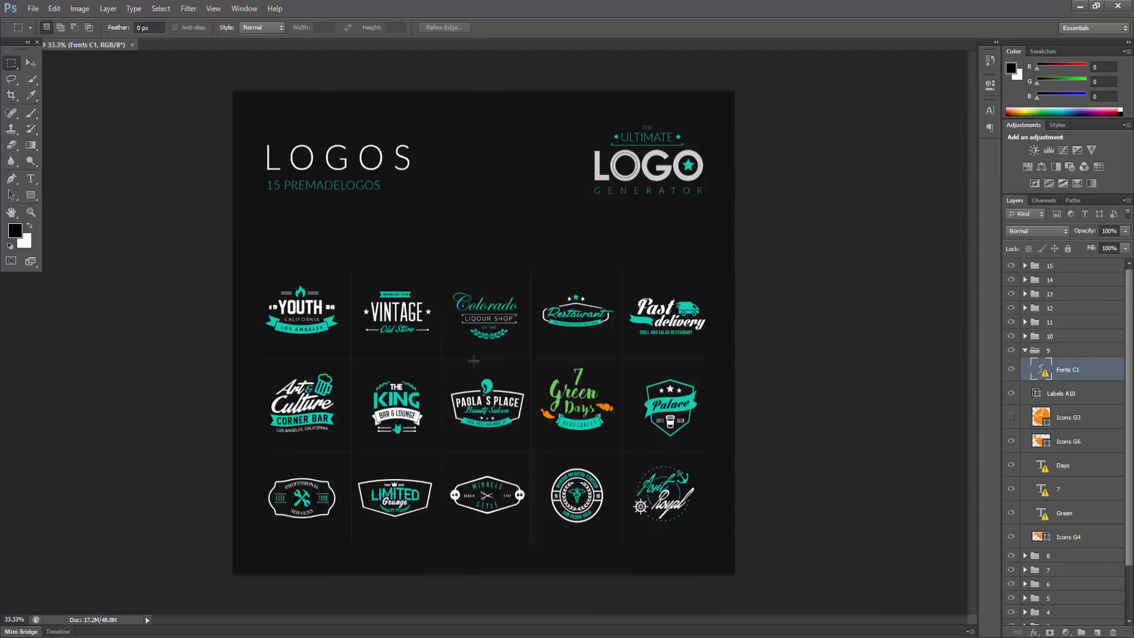
scroll(473, 361, up, 3)
scroll(502, 432, up, 3)
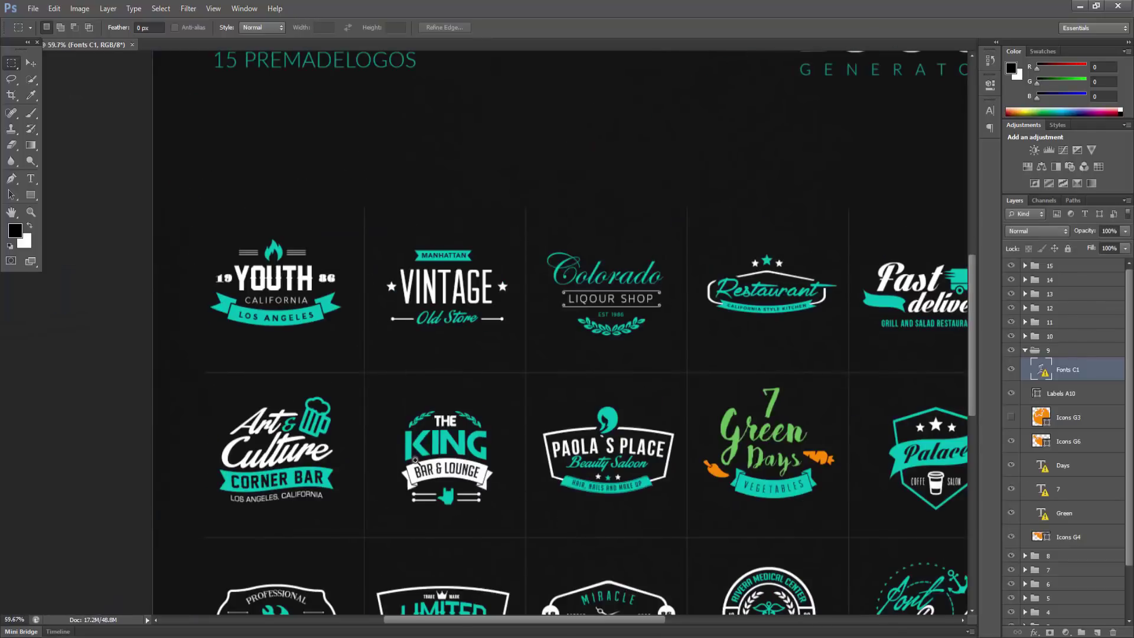
scroll(415, 460, up, 10)
scroll(506, 413, down, 8)
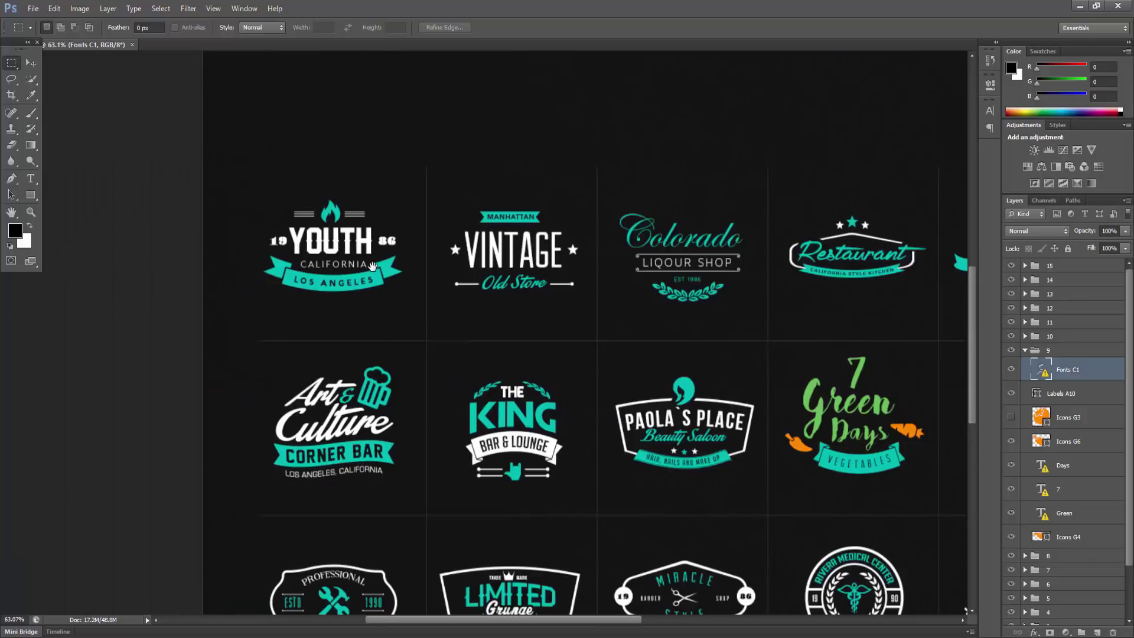
key(t)
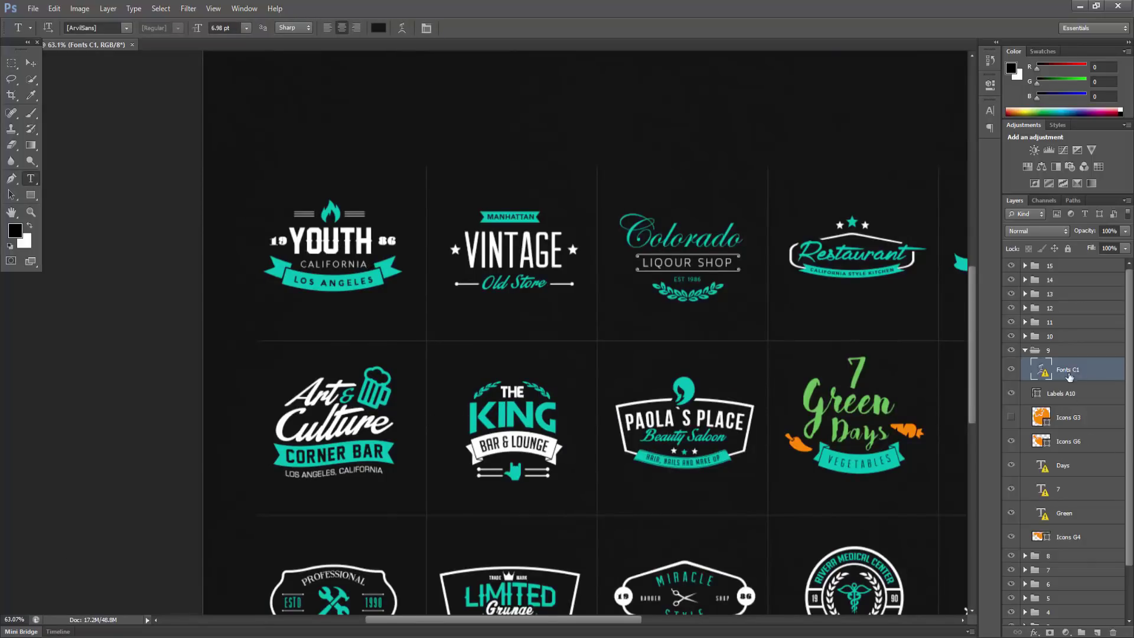
click(1011, 370)
click(1011, 370)
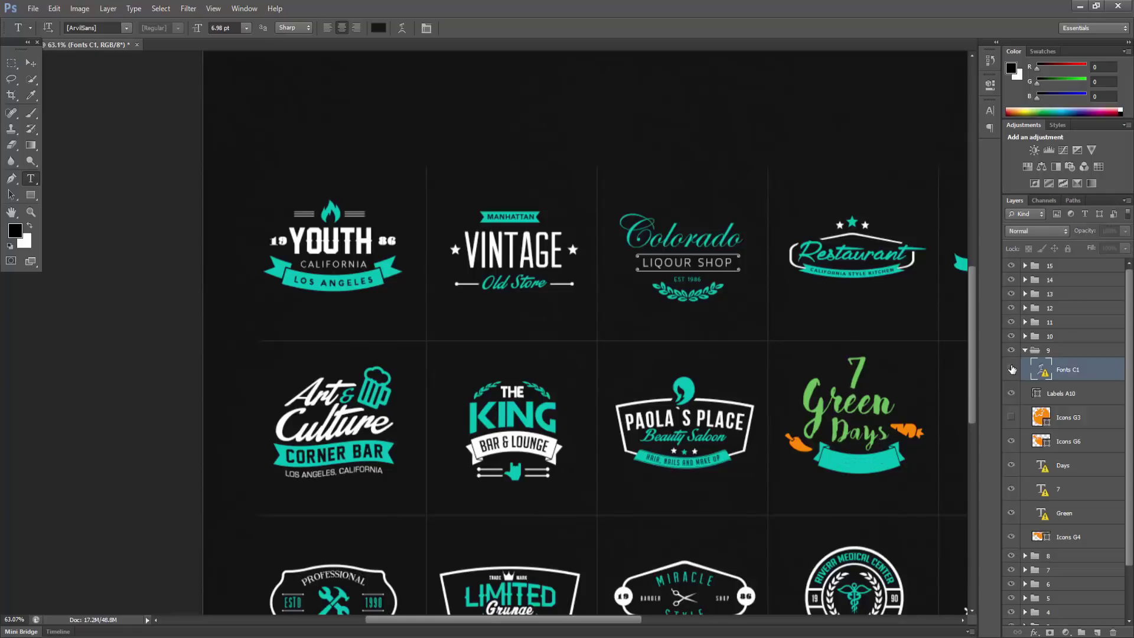
scroll(918, 470, up, 5)
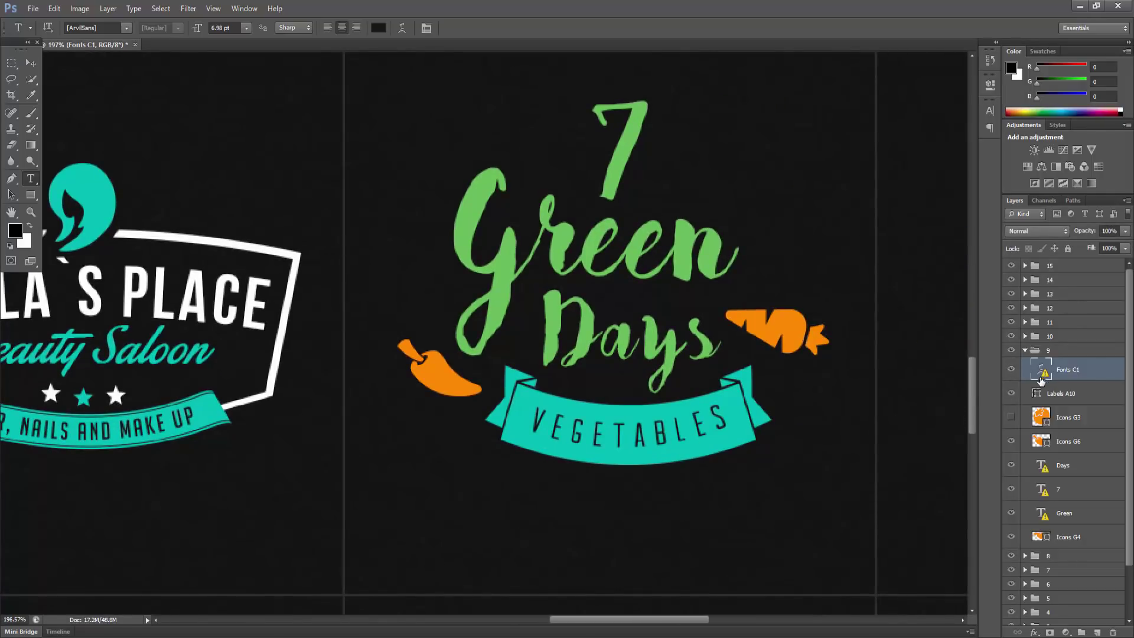
Step: Inspect the VEGETABLES and Days text fonts, accepting ArvilSans and Bakery substitutions, then zoom out
click(607, 437)
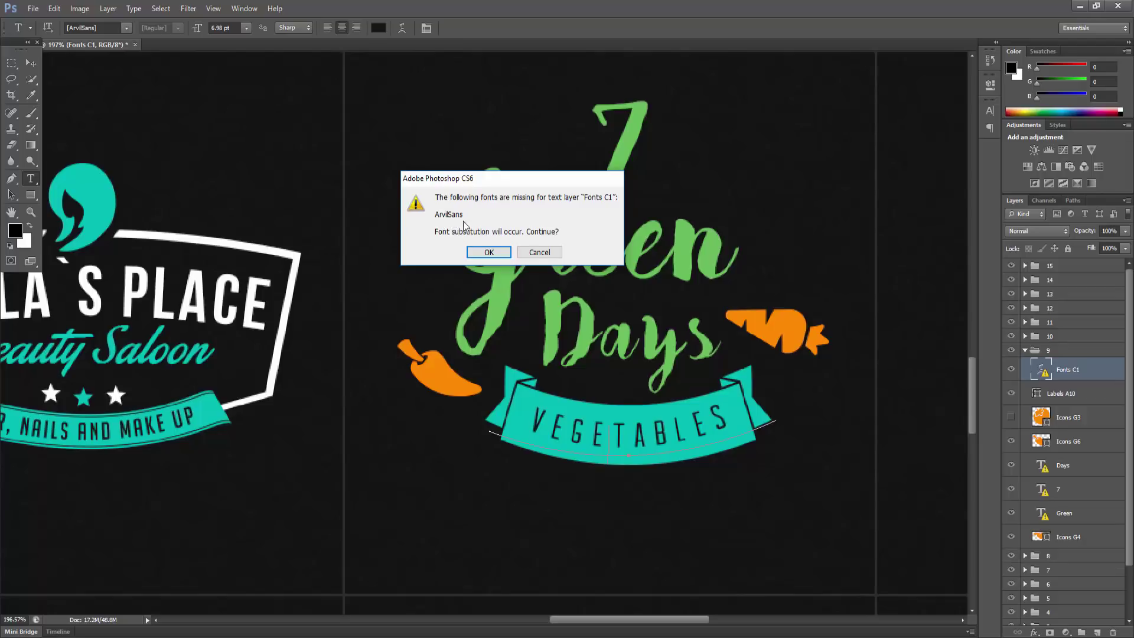
click(545, 253)
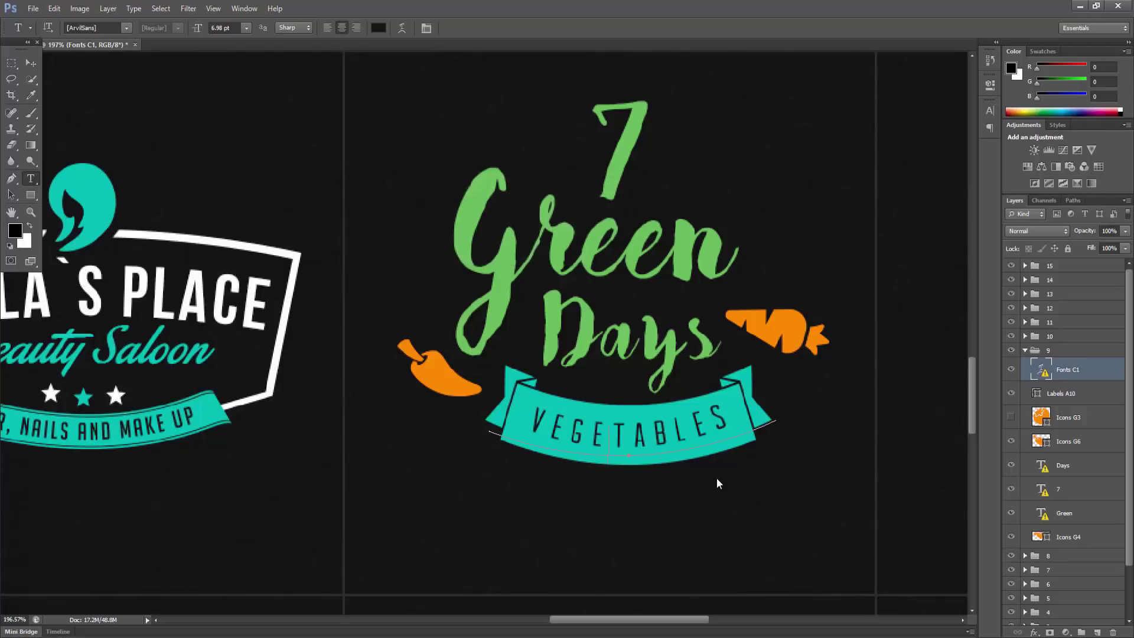
click(628, 303)
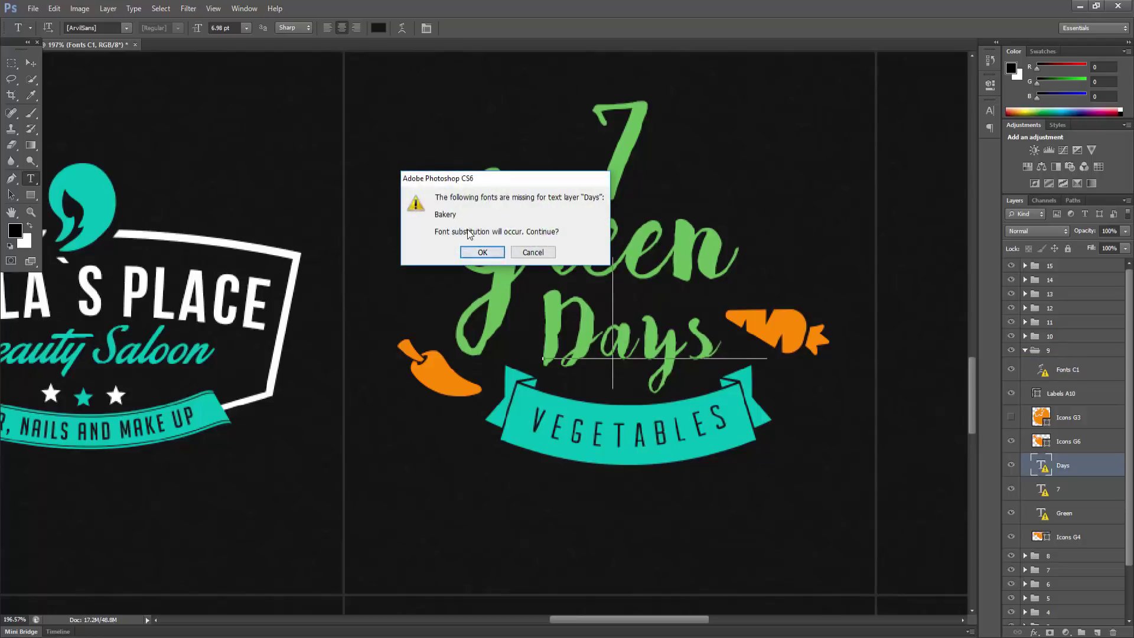
click(482, 252)
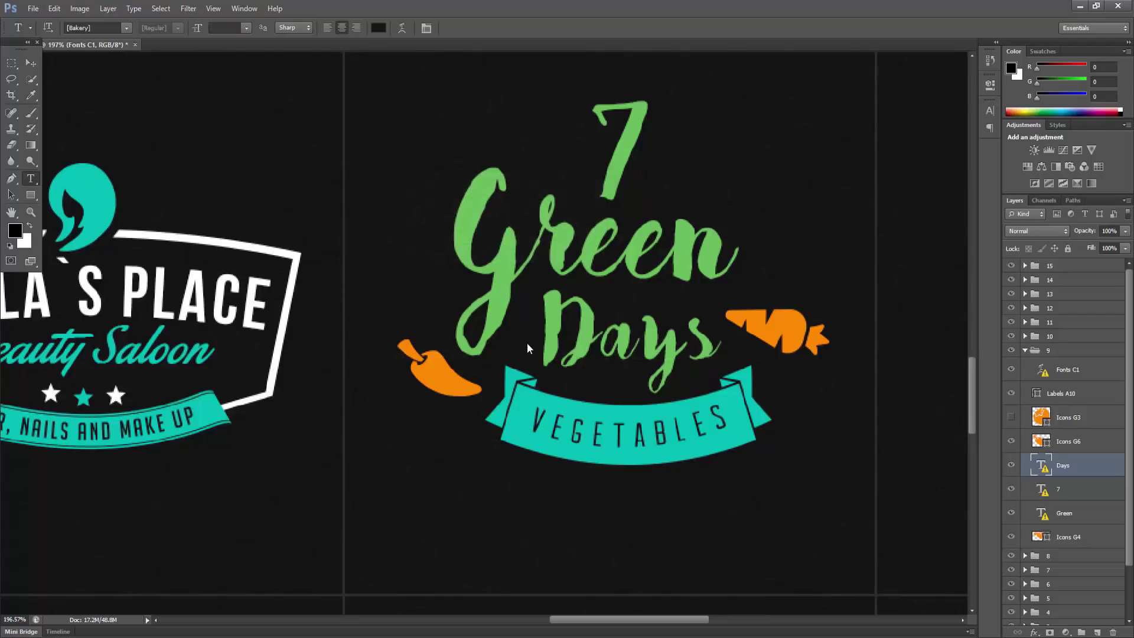
scroll(423, 397, down, 1)
key(ctrl+minus)
key(ctrl+minus)
key(ctrl+minus)
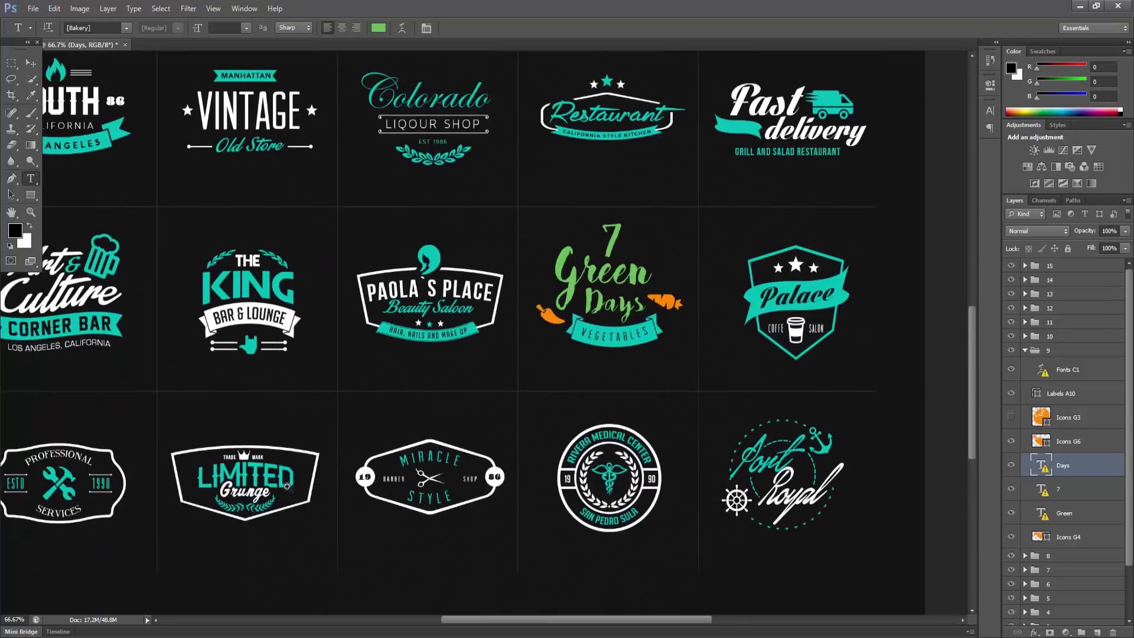
Step: Inspect the LIMITED text font, accept the missing Haymaker substitution, then zoom to the YOUTH logo
drag(199, 483, 336, 465)
click(330, 464)
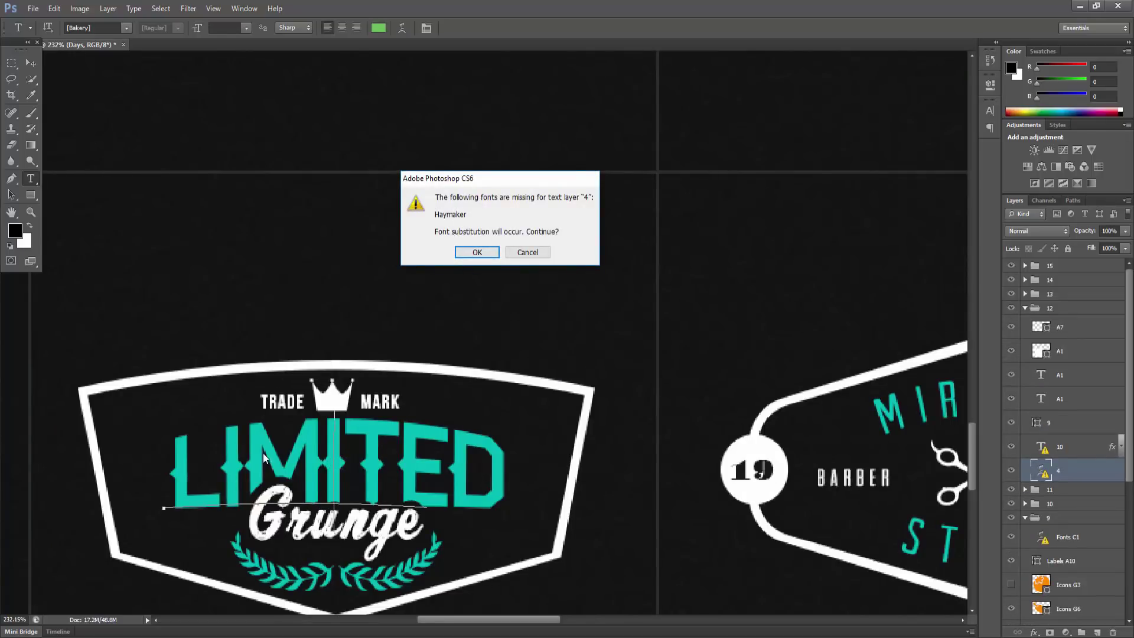
click(527, 252)
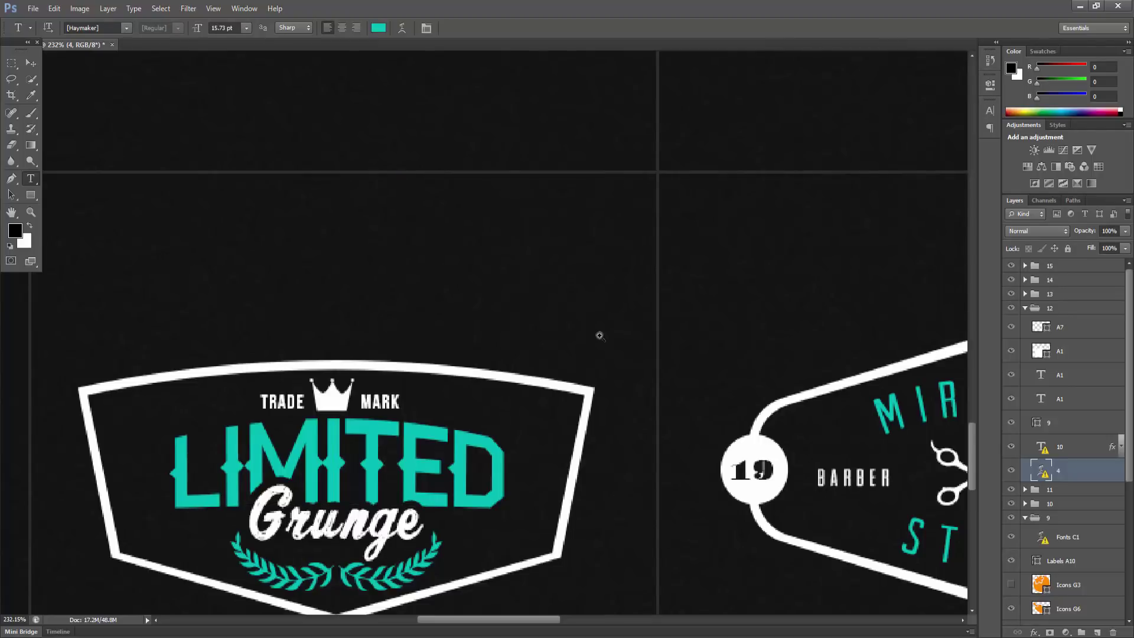
drag(601, 332, 488, 303)
drag(388, 332, 414, 352)
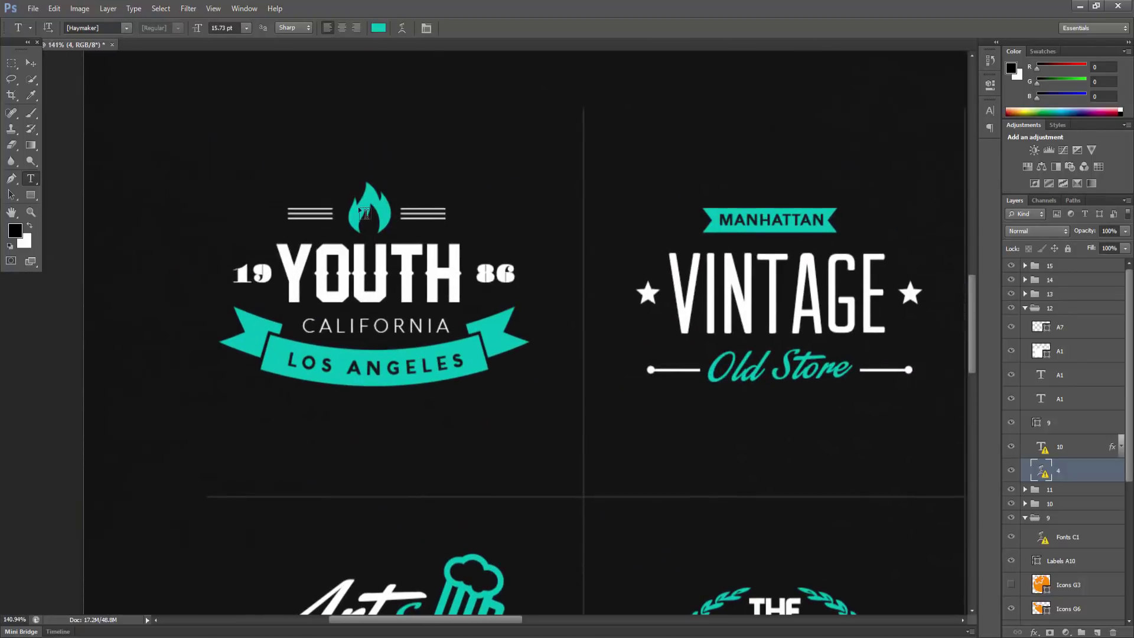
Step: Set the Move tool to pick single layers and pull the flame icon out of the YOUTH logo
key(v)
ctrl+click(364, 214)
drag(364, 214, 505, 172)
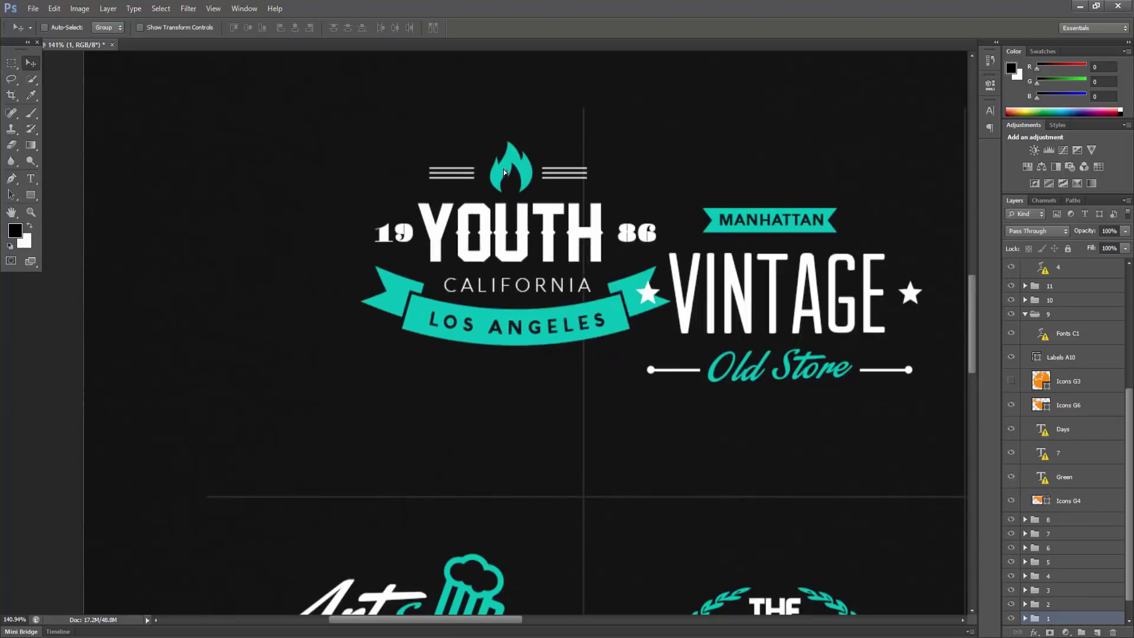
key(ctrl+z)
click(107, 27)
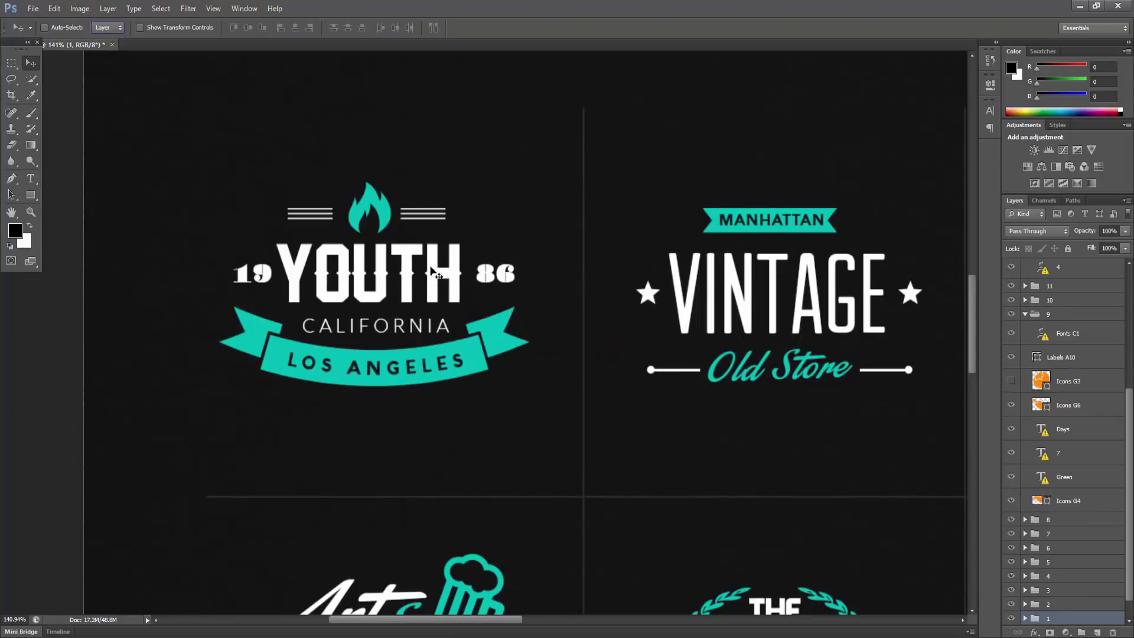
mouse_move(375, 207)
mouse_down()
mouse_move(467, 126)
mouse_move(525, 208)
mouse_up()
key(ctrl+t)
key(Return)
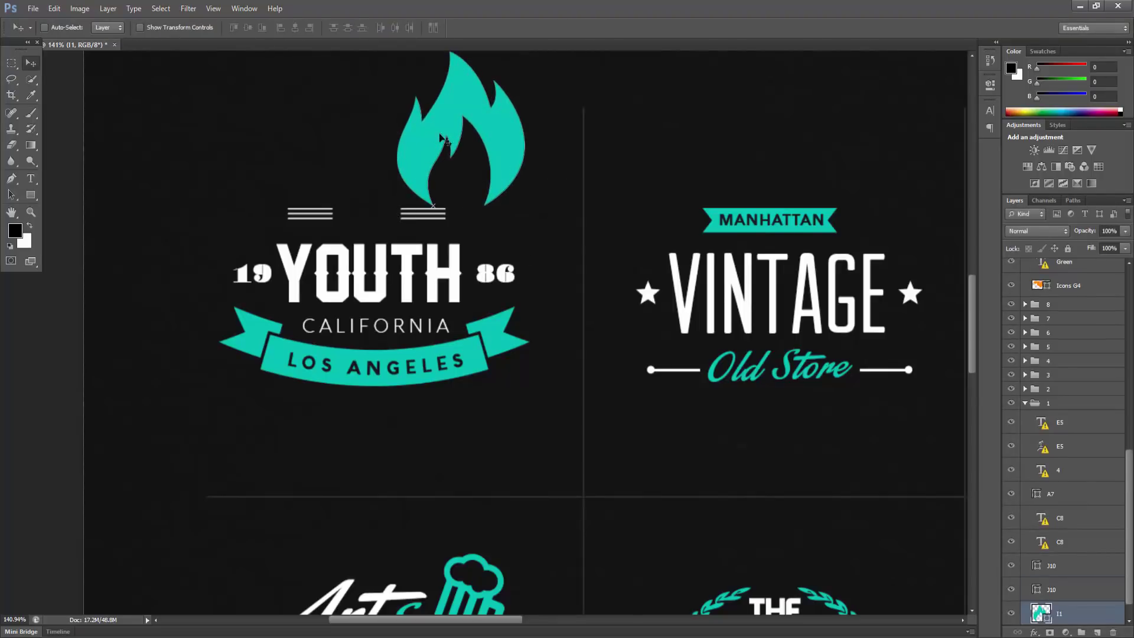
Step: Move the flame icon across the sheet onto the Paola's Place badge
drag(440, 136, 727, 153)
scroll(729, 156, down, 3)
drag(764, 304, 573, 187)
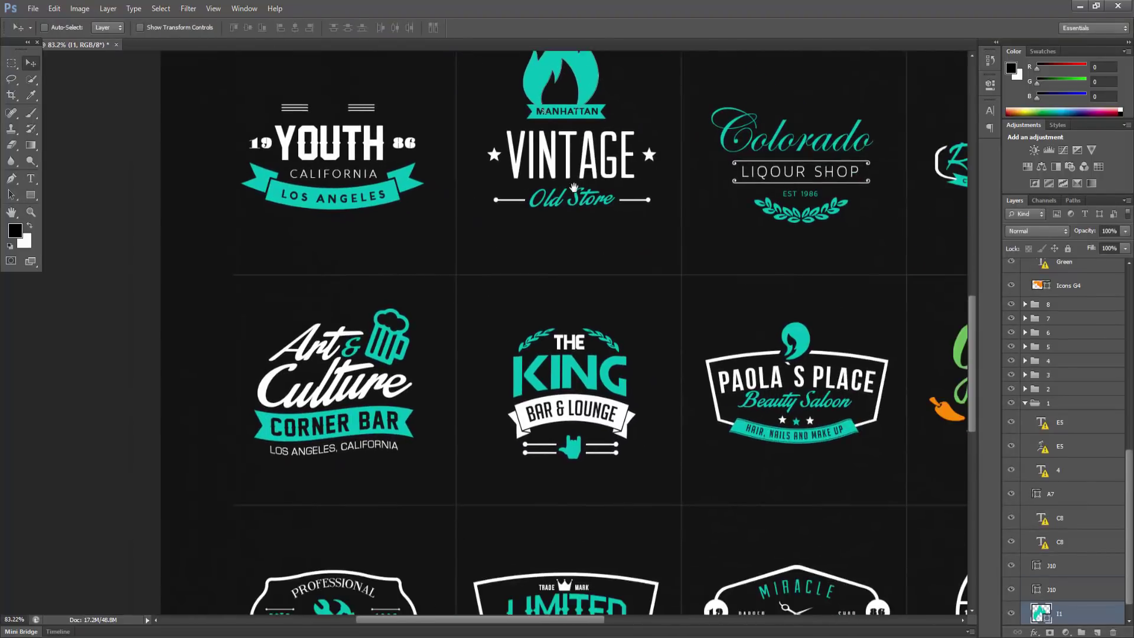
drag(591, 92, 802, 278)
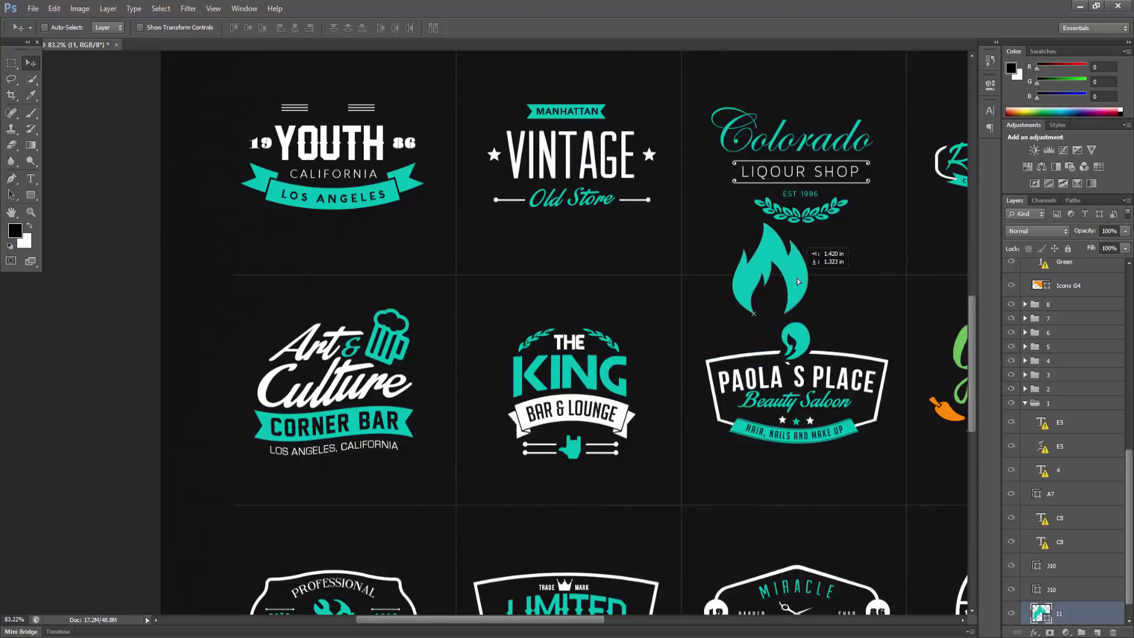
drag(892, 323, 632, 382)
Step: Delete the badge's drop icon and scale the flame into its place at about 79%
ctrl+click(549, 396)
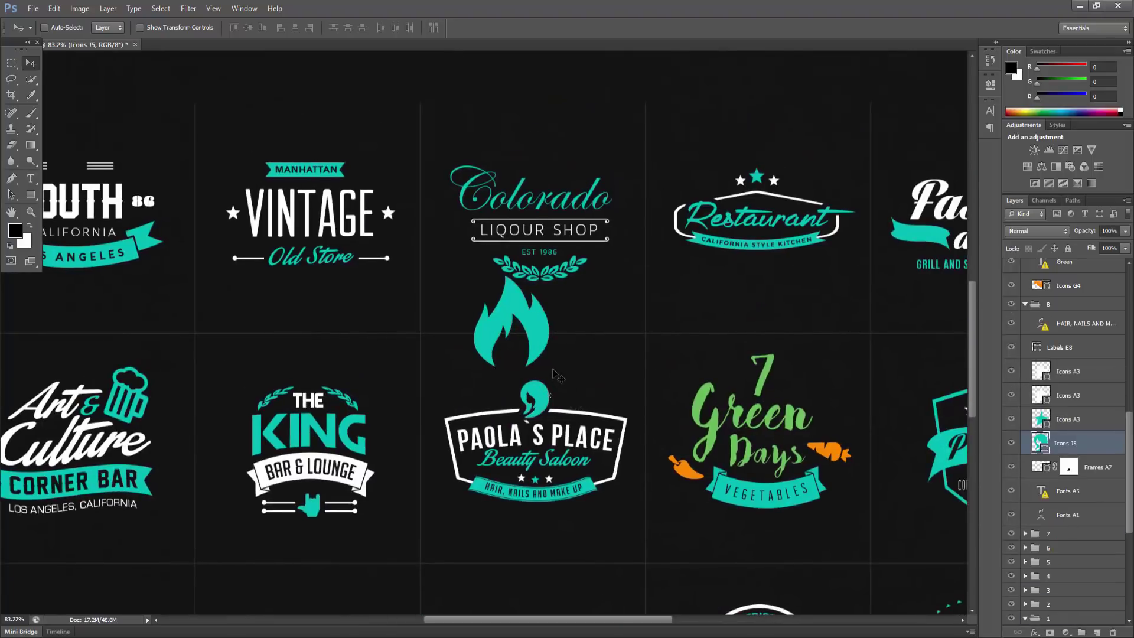
key(Delete)
ctrl+click(531, 337)
drag(532, 336, 576, 385)
key(ctrl+t)
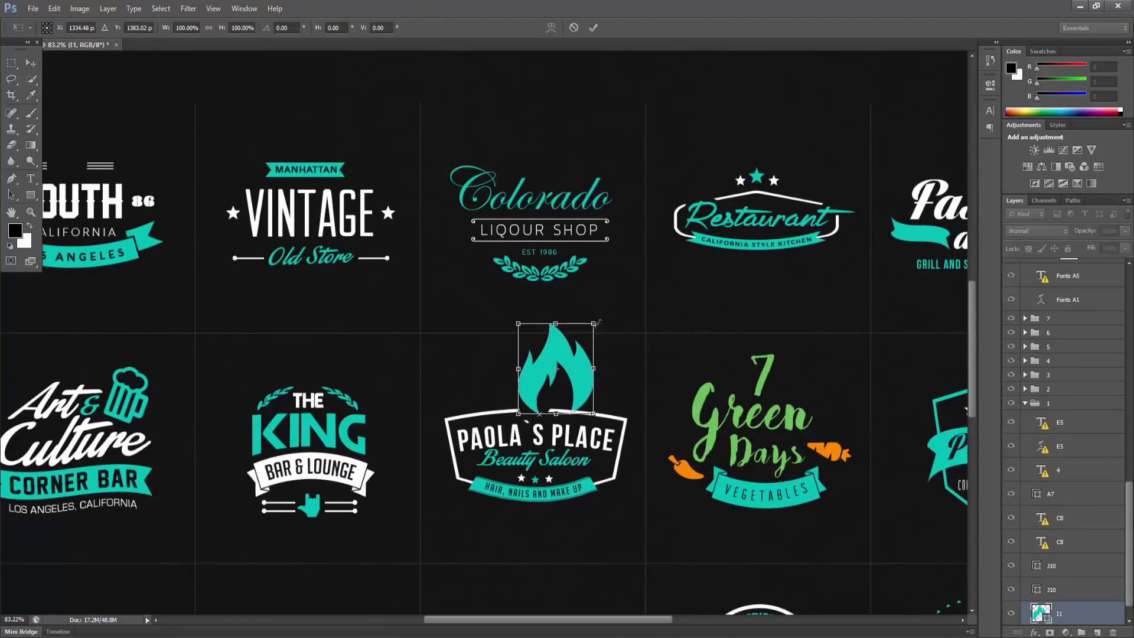
mouse_move(593, 324)
mouse_down()
mouse_move(545, 410)
mouse_move(537, 398)
mouse_up()
key(Return)
key(ctrl+t)
key(Return)
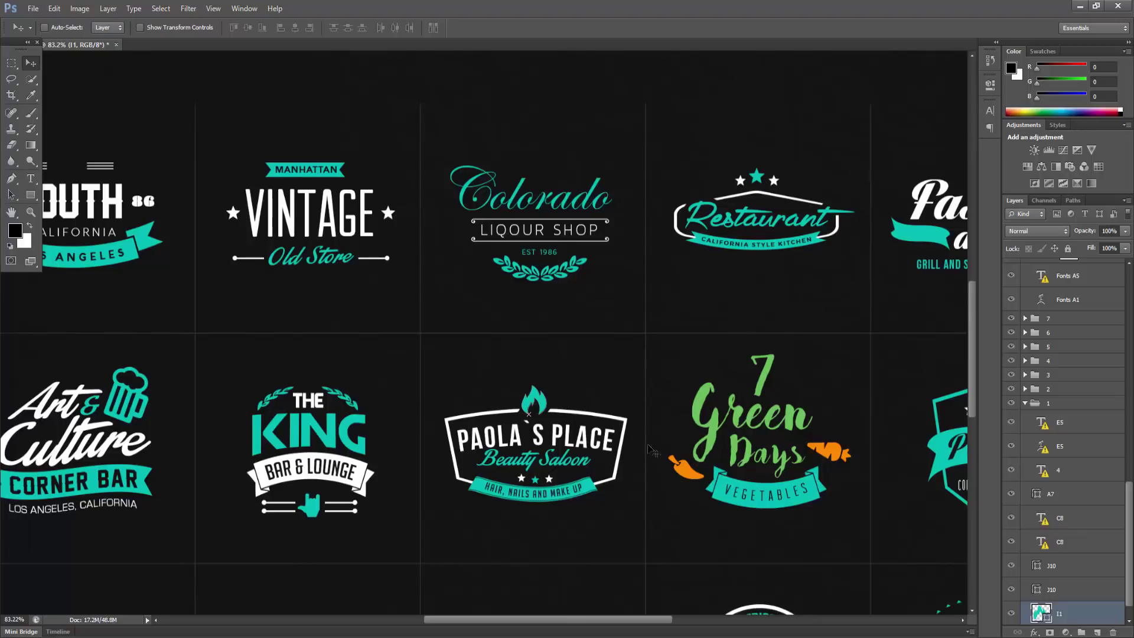
Step: Scroll through the logo sheet, including the Rivera Medical Center badge, then close Logos.psd
scroll(751, 501, up, 5)
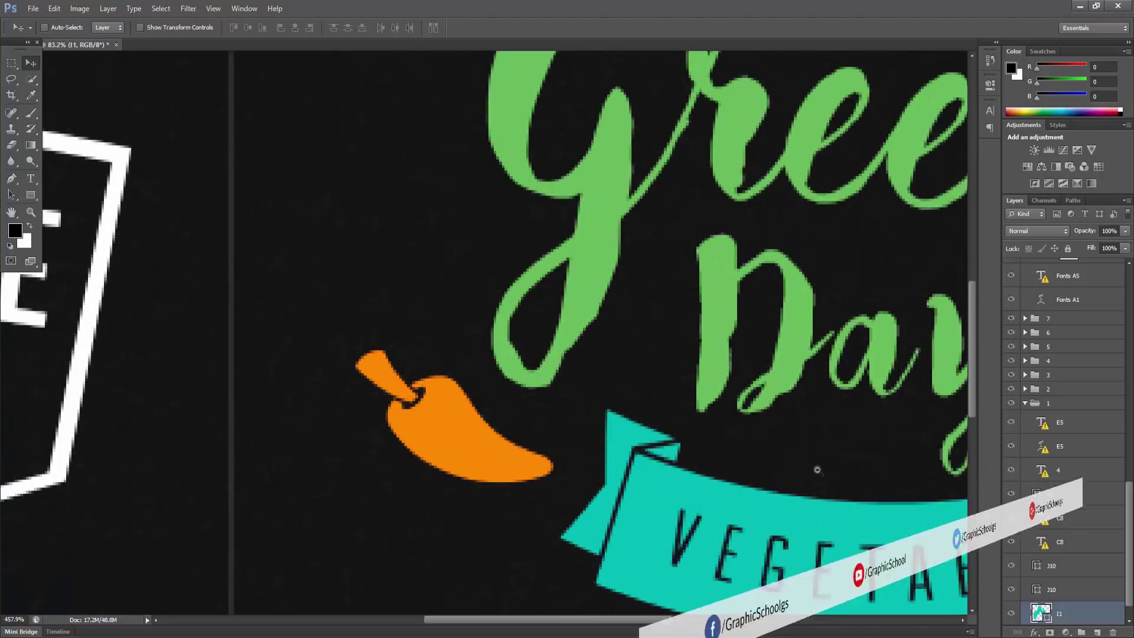
scroll(627, 321, down, 3)
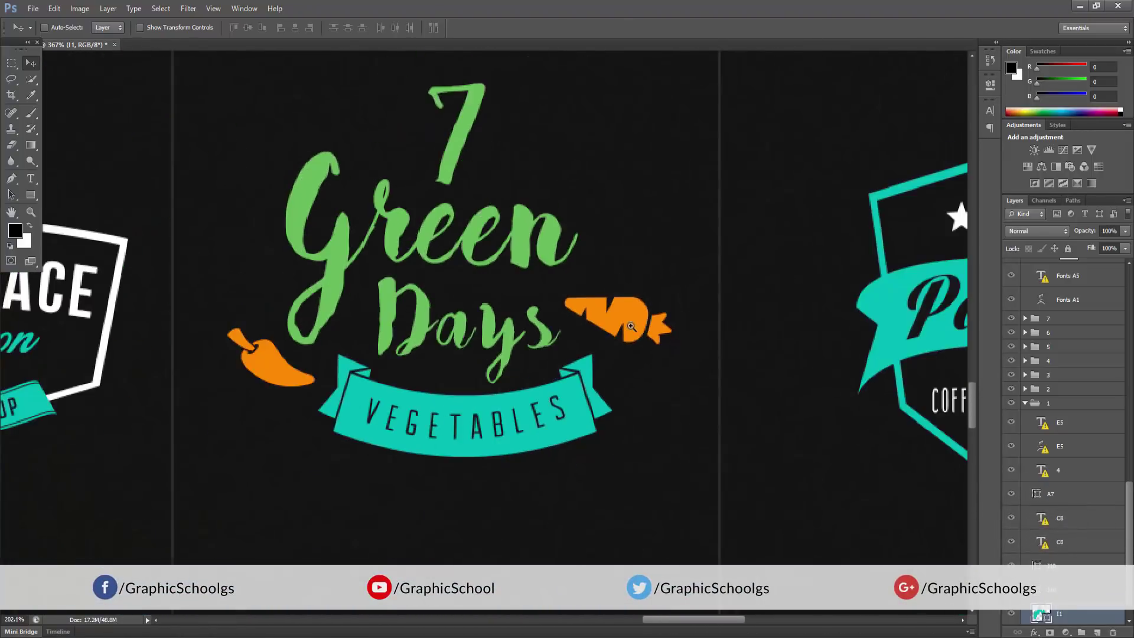
scroll(666, 345, down, 5)
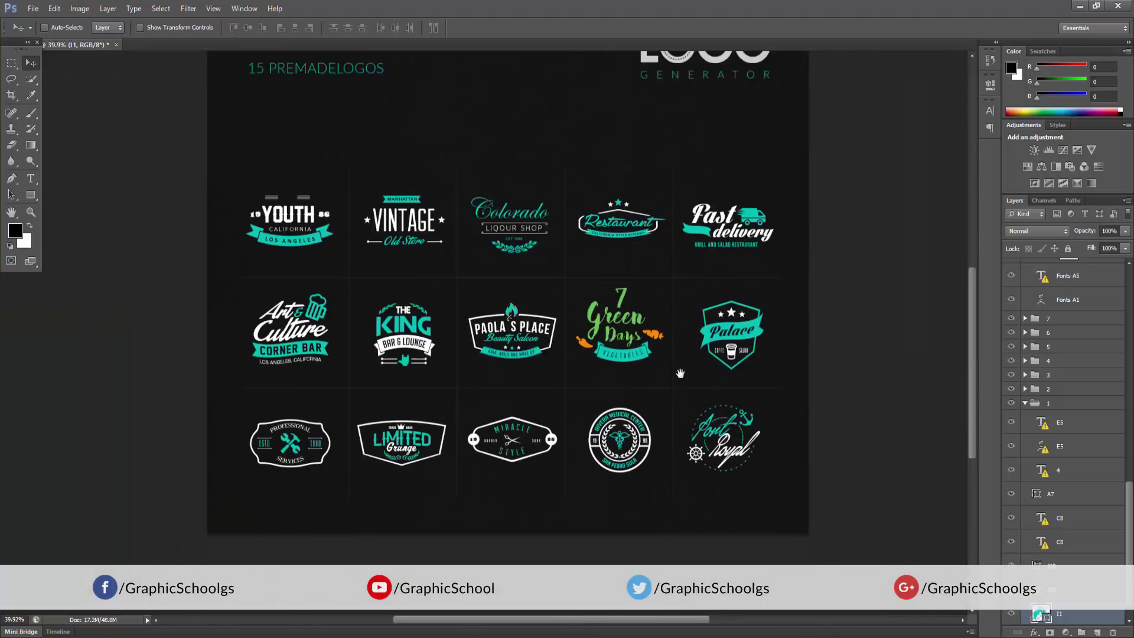
scroll(678, 370, up, 2)
scroll(663, 464, up, 1)
scroll(655, 443, up, 4)
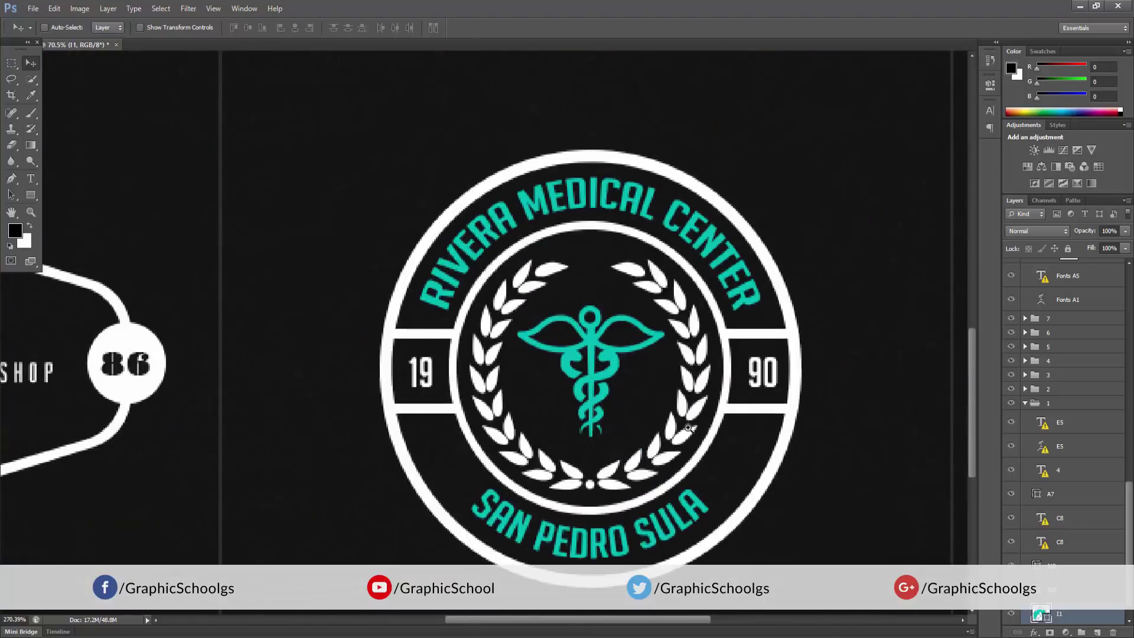
scroll(650, 449, down, 1)
key(t)
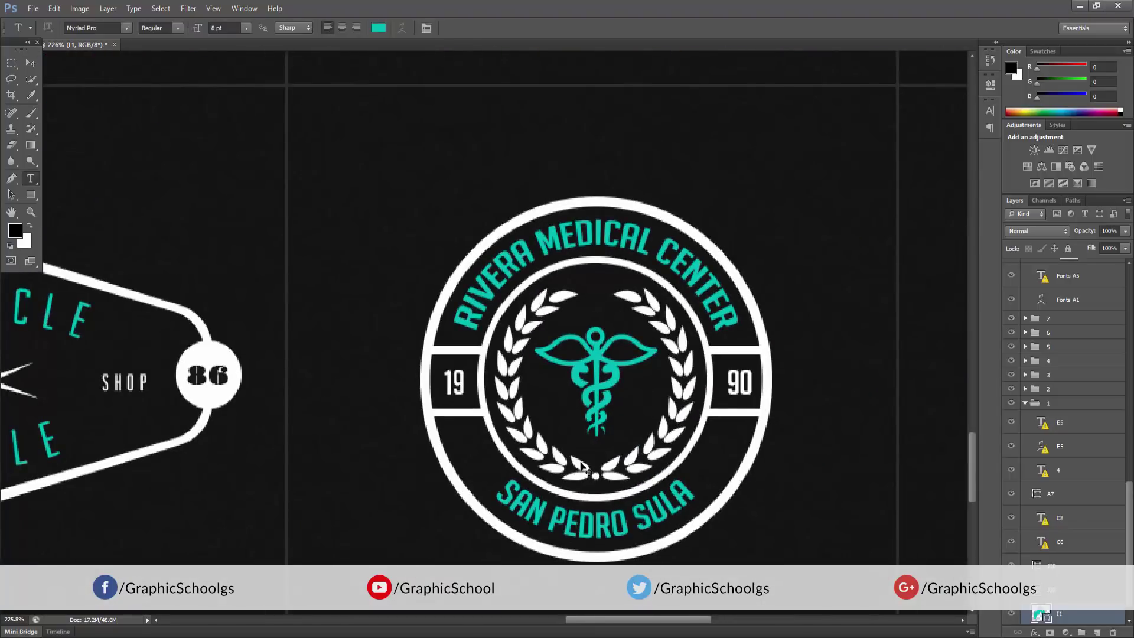
scroll(1076, 572, down, 1)
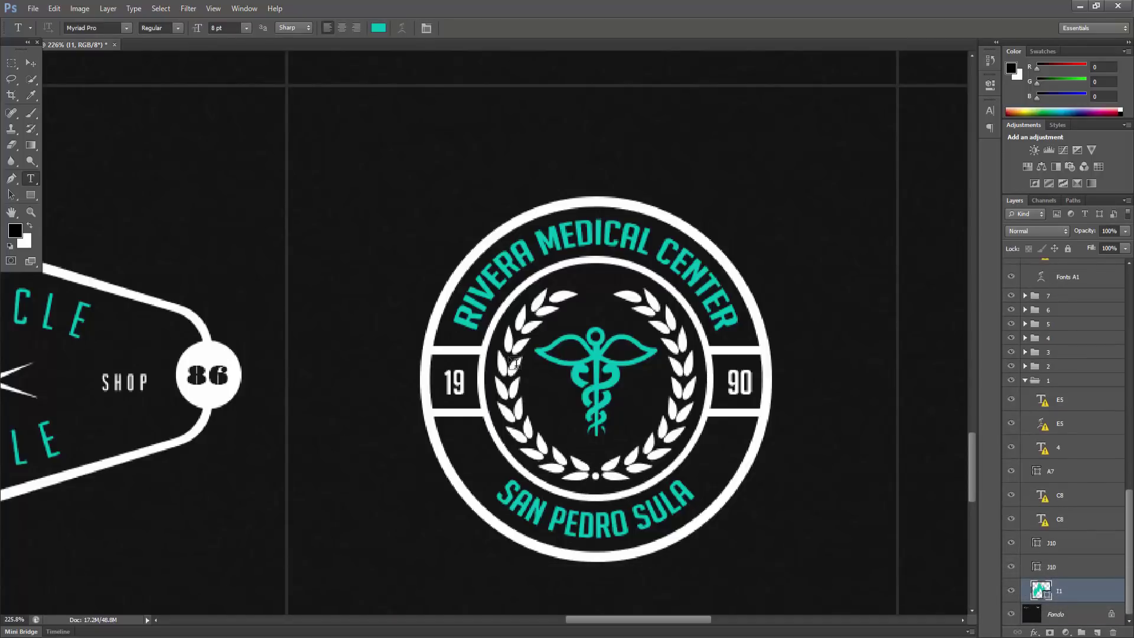
scroll(551, 426, down, 2)
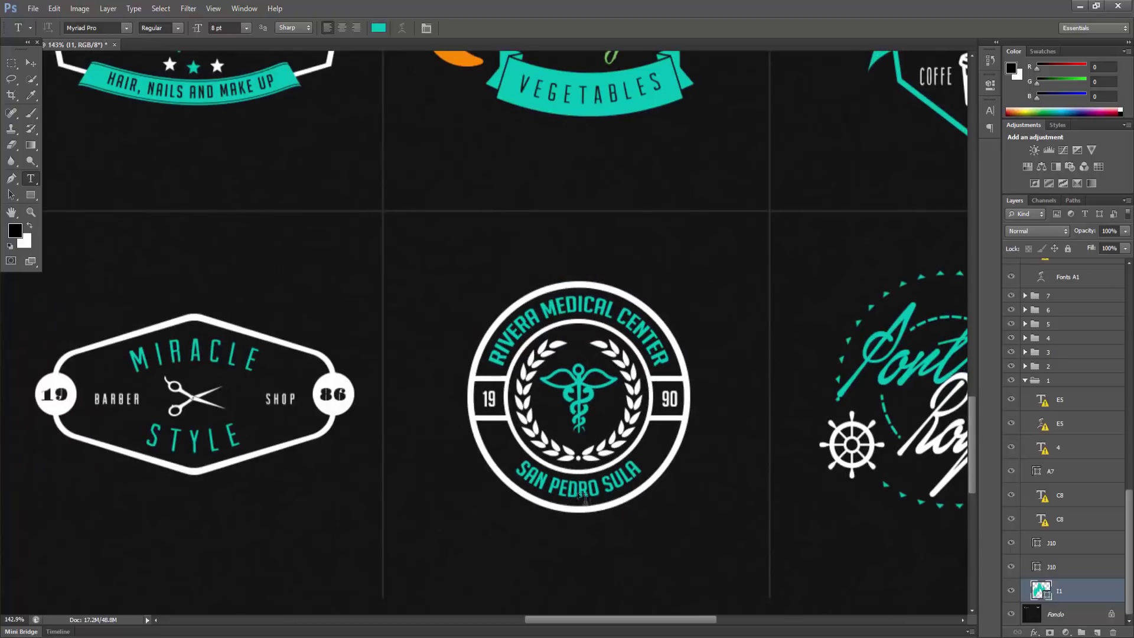
scroll(532, 437, down, 3)
scroll(442, 394, up, 2)
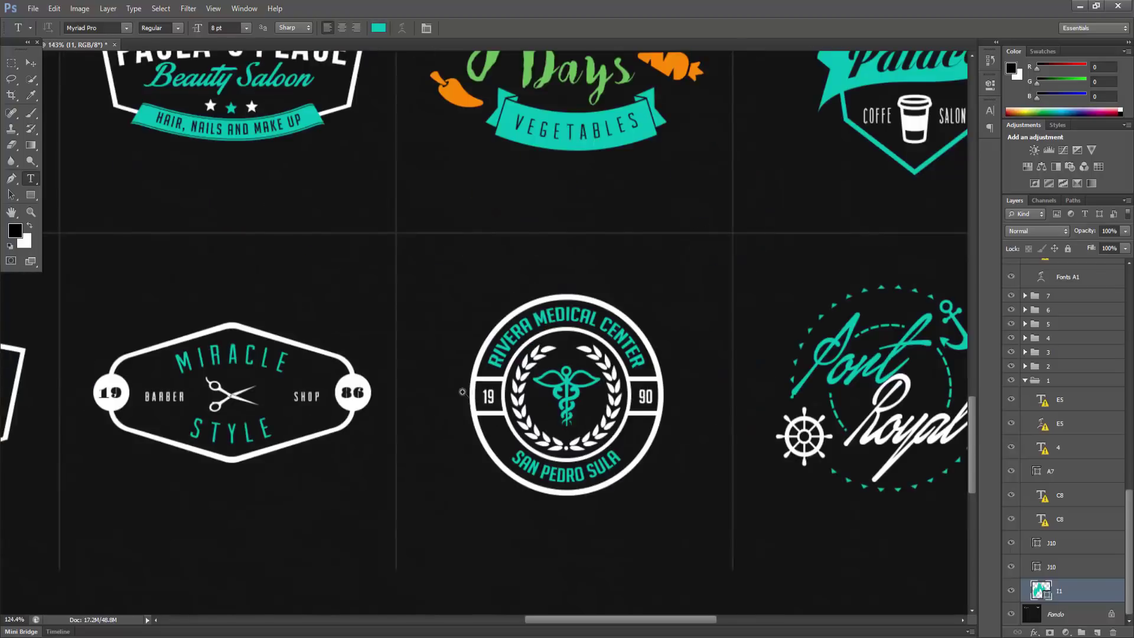
key(ctrl+w)
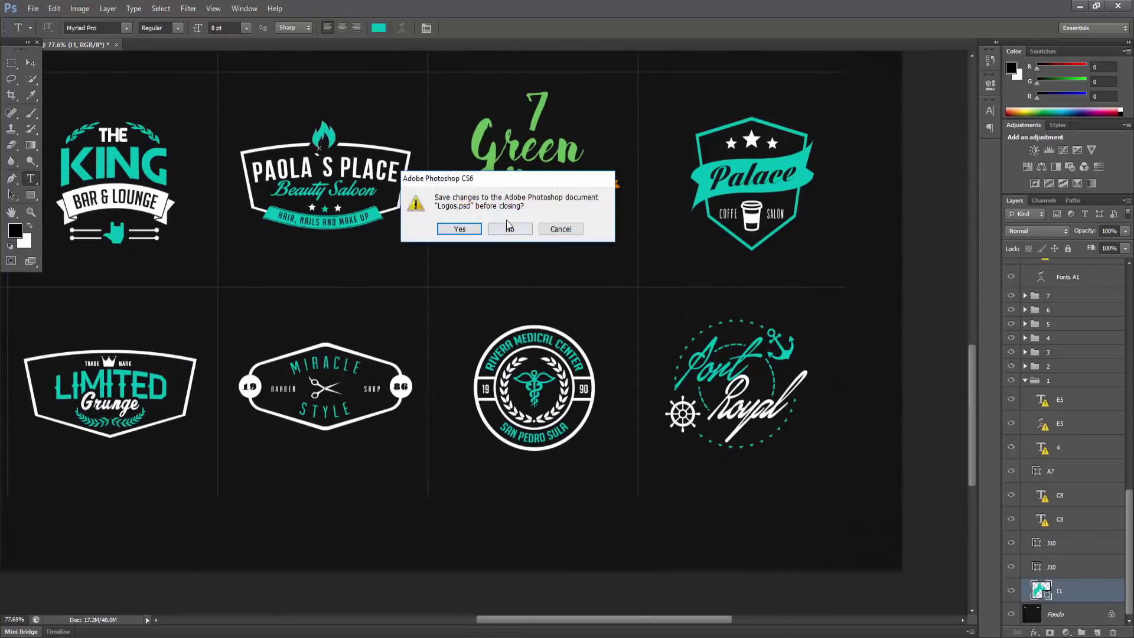
Step: Discard Logos.psd changes and open '3D logos vector 12 (1)' from the logo design with arrows vector folder
click(506, 229)
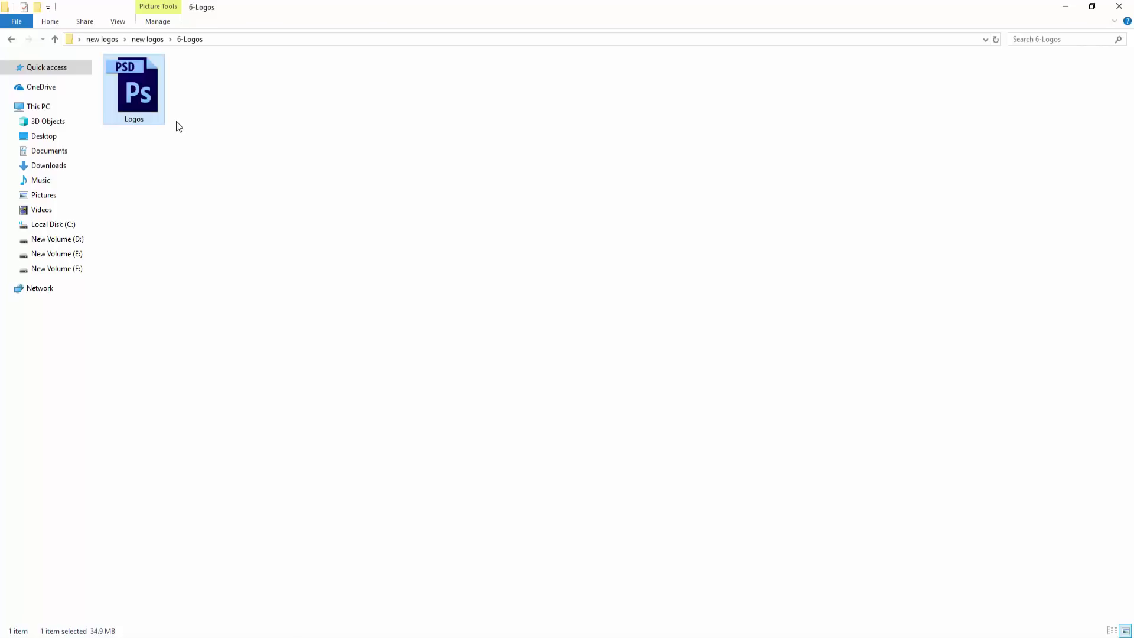
key(BackSpace)
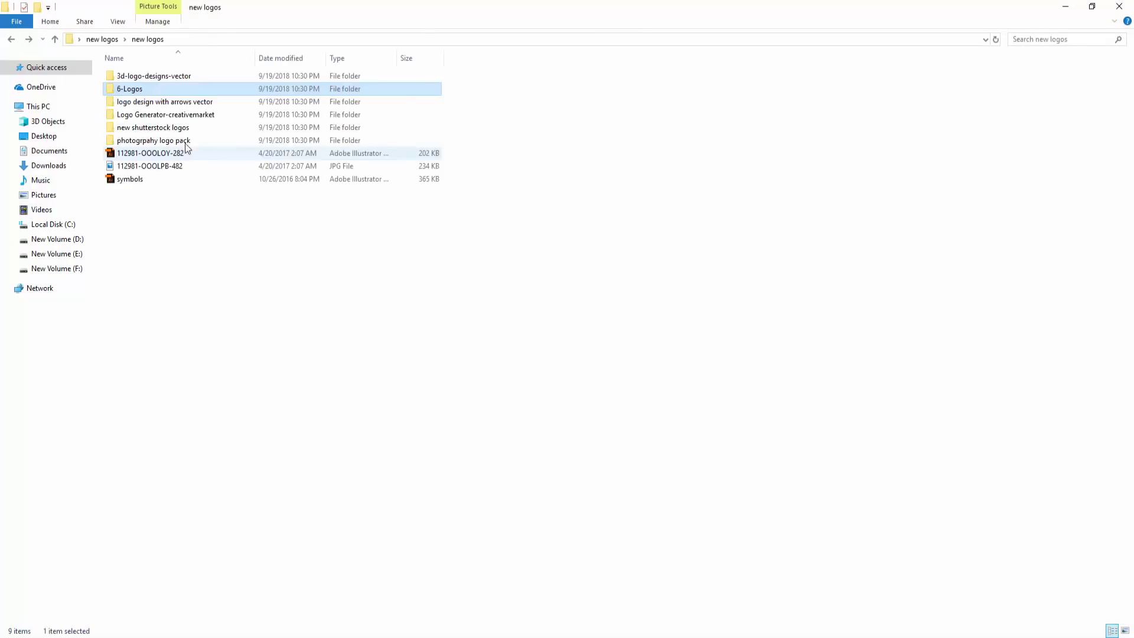
click(157, 103)
double_click(158, 104)
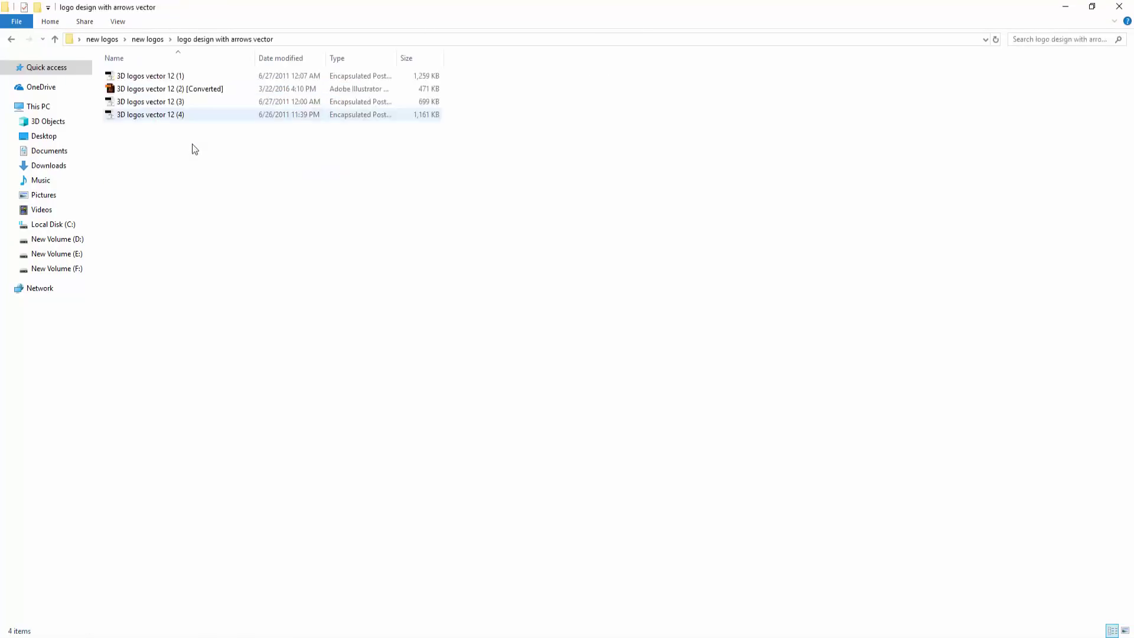
click(142, 77)
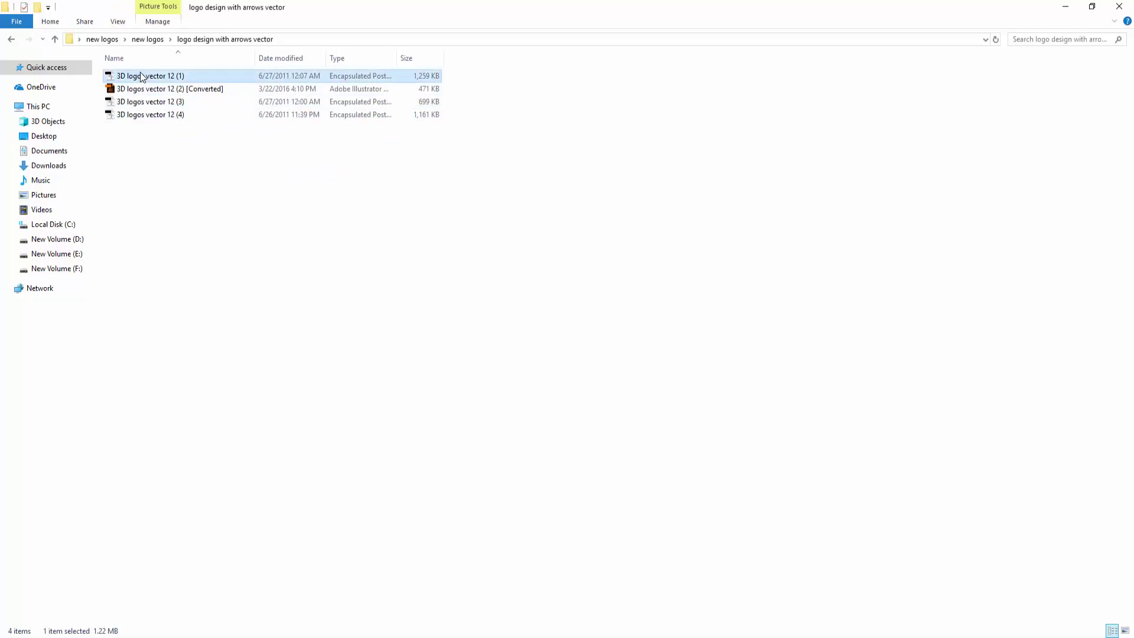
double_click(142, 77)
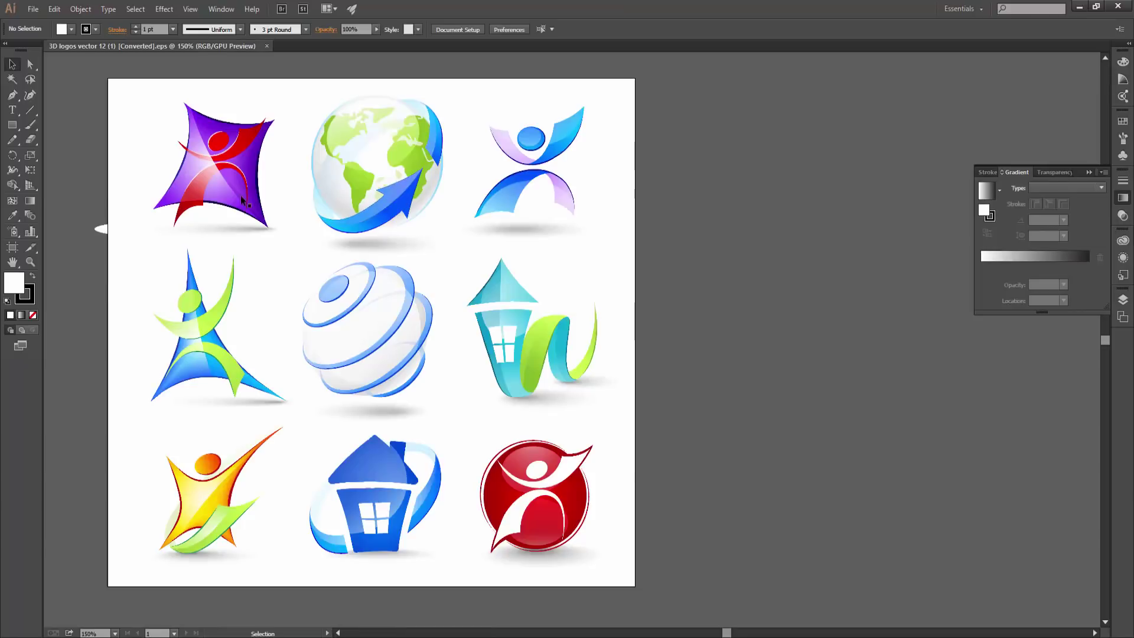
Step: Move the globe logo off the artboard, ungroup it, and test pulling the blue arrow away
drag(349, 161, 811, 282)
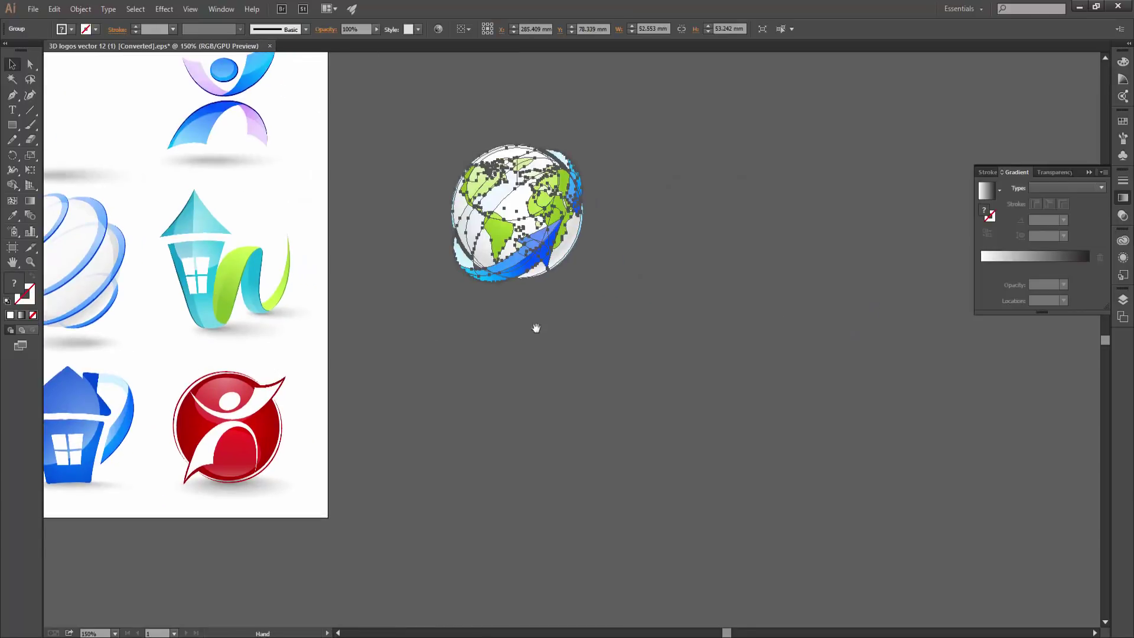
scroll(537, 327, up, 3)
right_click(578, 198)
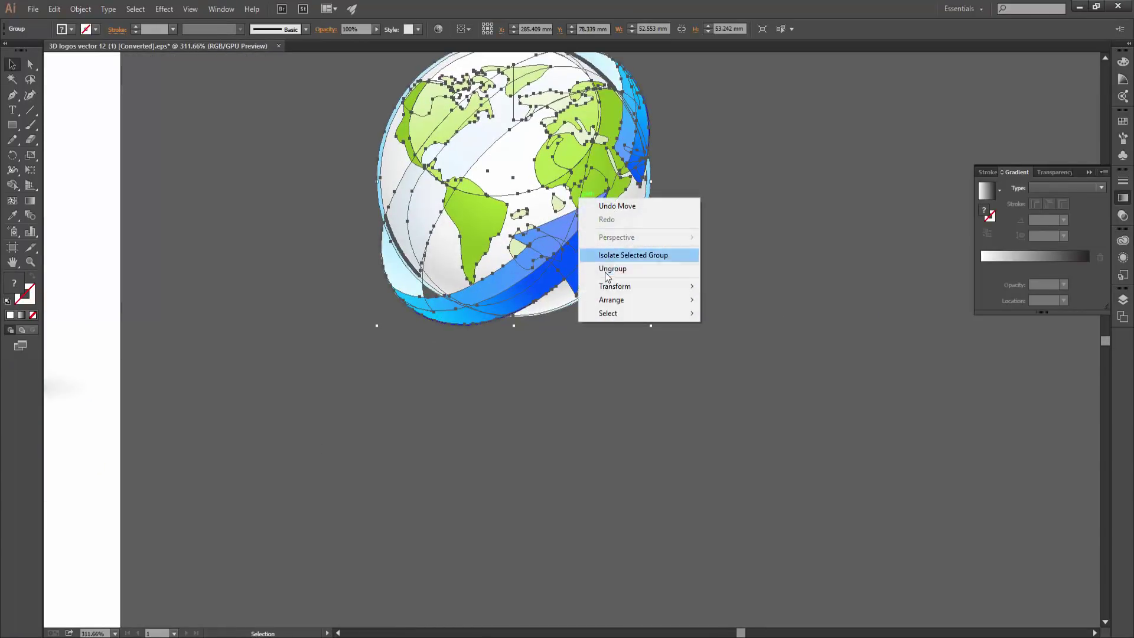
click(612, 269)
drag(532, 282, 679, 403)
right_click(692, 406)
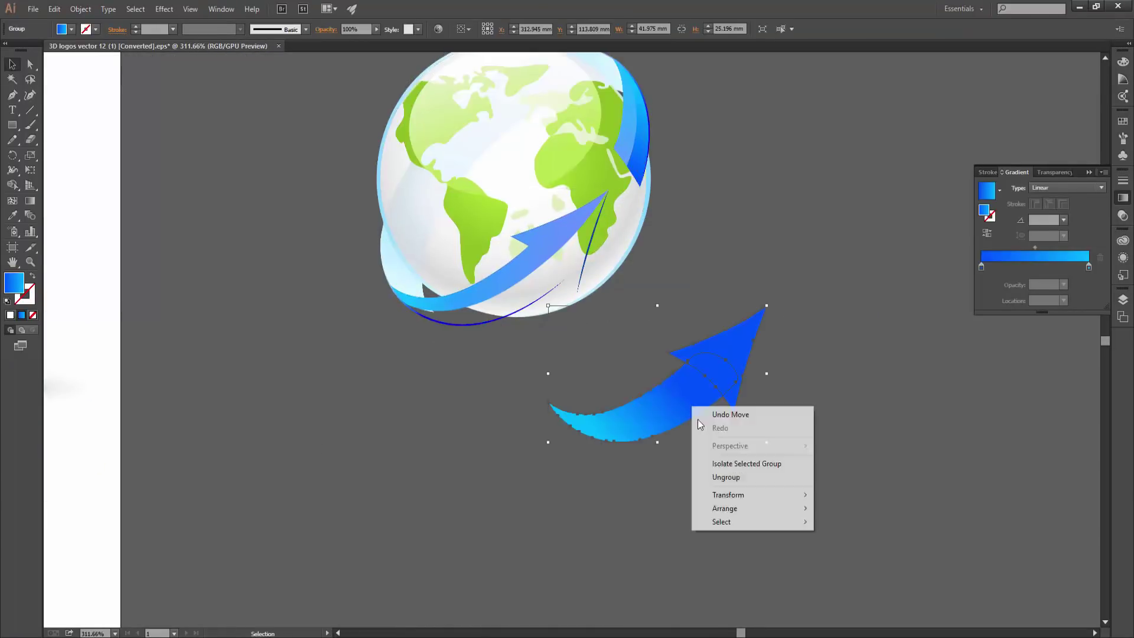
key(ctrl+z)
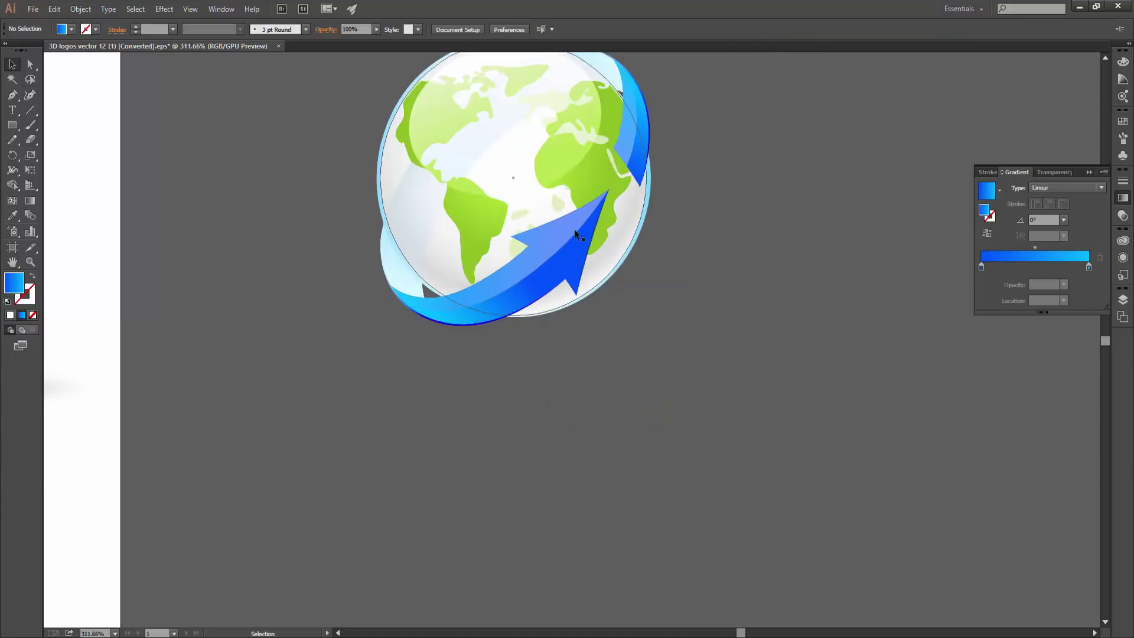
Step: Pull the green continents and a blue arrow sliver off the globe, undoing each move
click(555, 159)
drag(555, 158, 768, 372)
drag(590, 177, 827, 372)
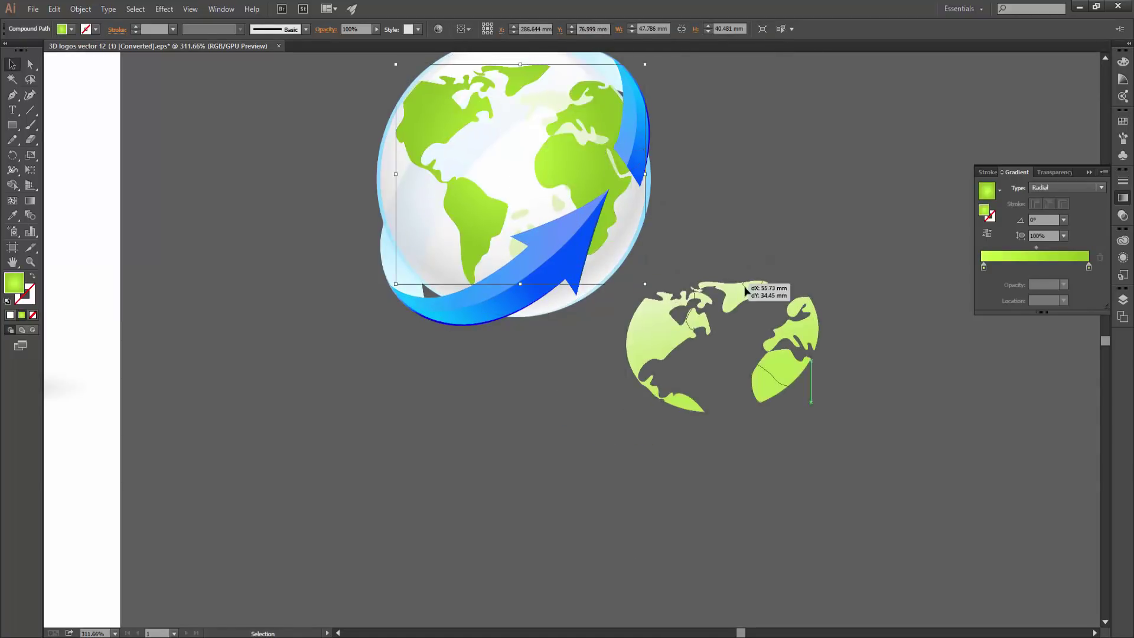
key(ctrl+z)
key(v)
drag(632, 101, 804, 226)
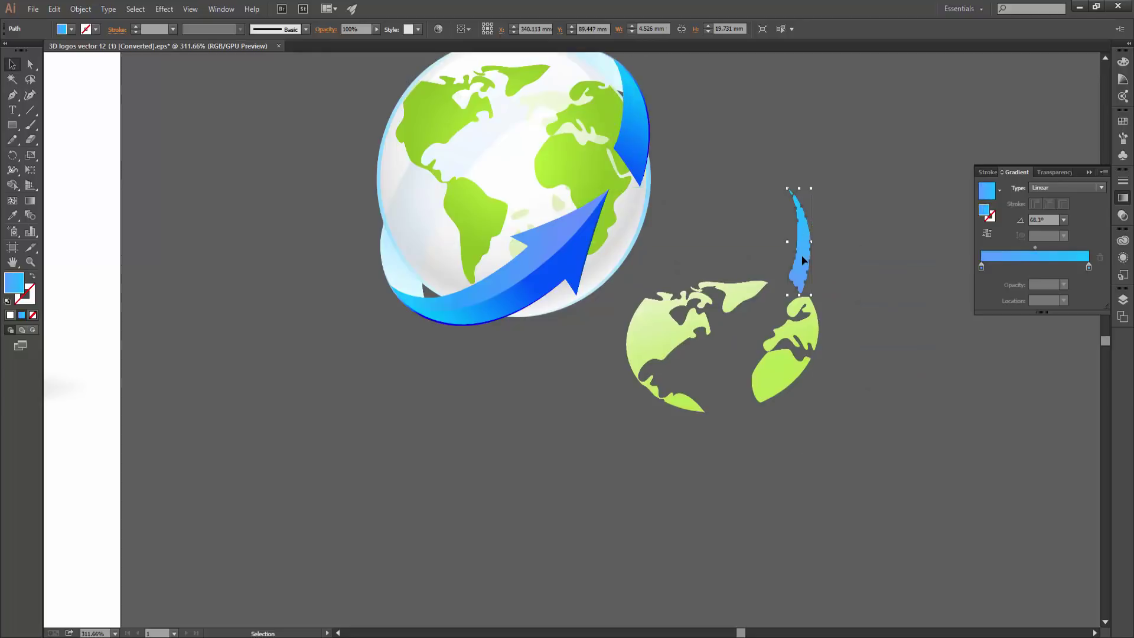
right_click(803, 258)
key(ctrl+z)
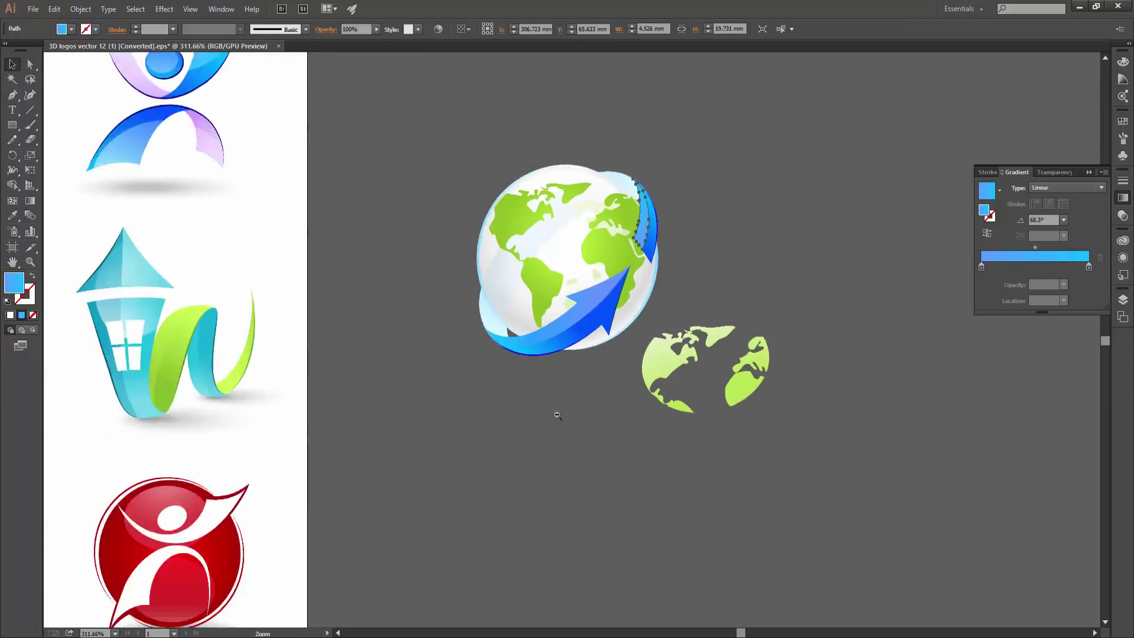
Step: Zoom out to the whole artboard and close the logo sheet without saving
drag(682, 414, 447, 425)
drag(600, 334, 584, 348)
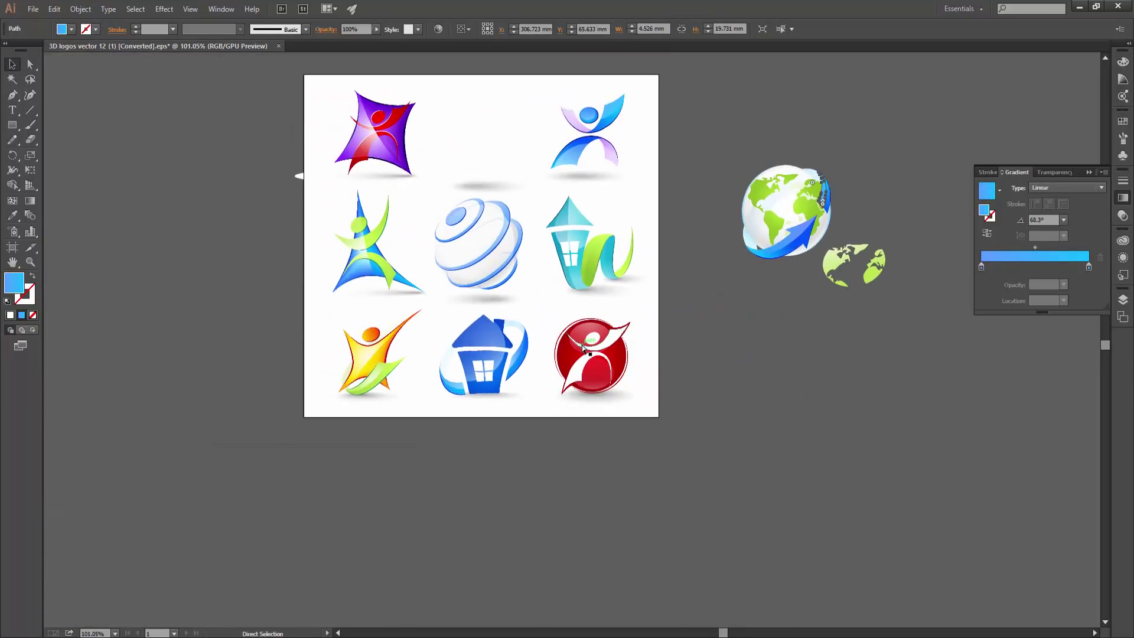
key(ctrl+w)
click(625, 340)
click(517, 243)
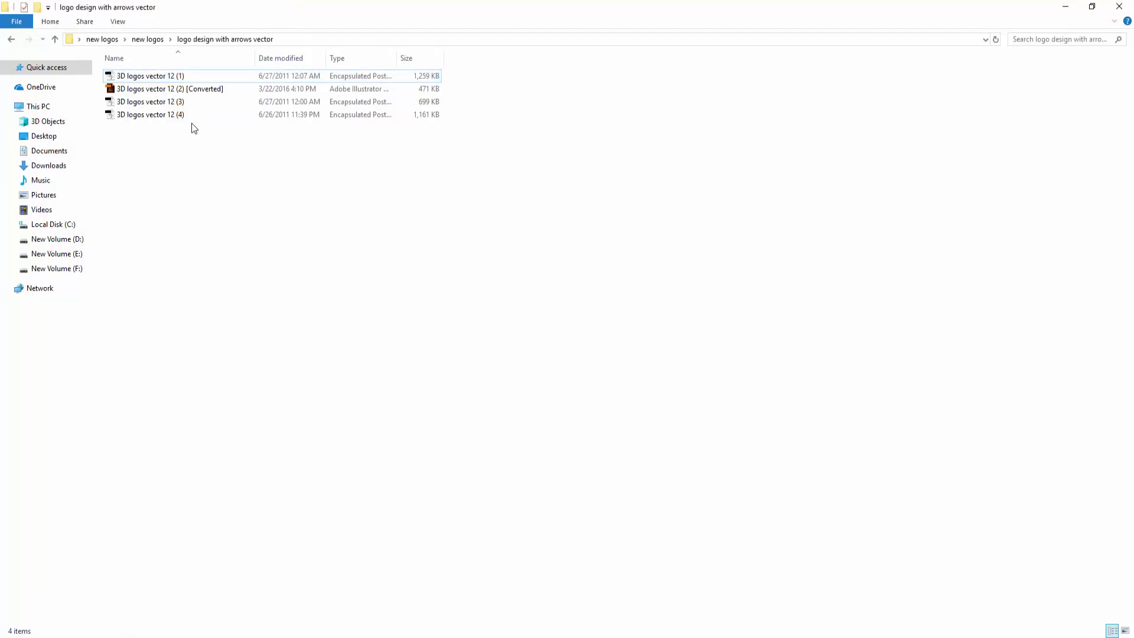
Step: Preview the fourth '3D logos vector 12' sheet, close it, and return to the new logos folder
double_click(178, 114)
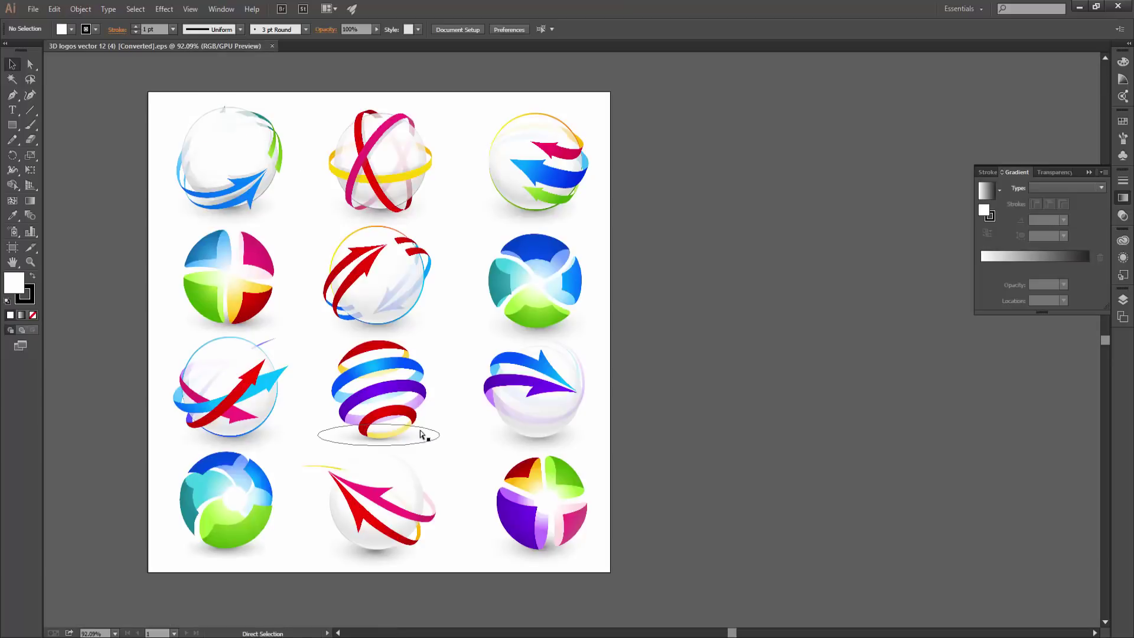
key(ctrl+w)
key(alt+Tab)
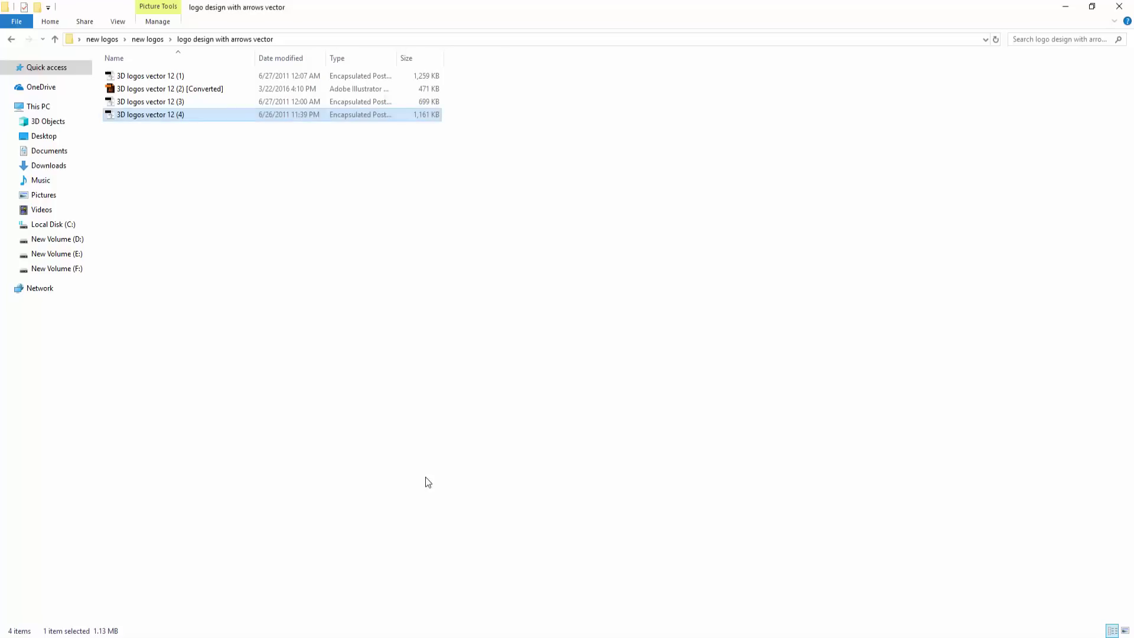
key(alt+Up)
Step: Open Elements book CS.ai from Logo Generator-creativemarket's 1-Illustrator folder
double_click(152, 115)
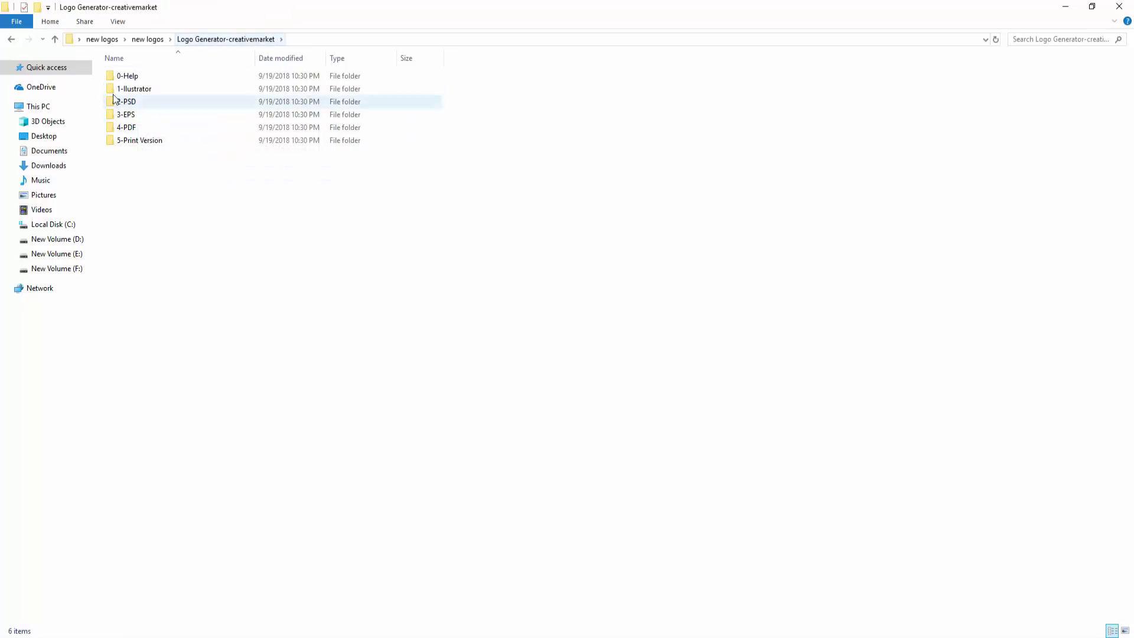
click(132, 90)
click(133, 114)
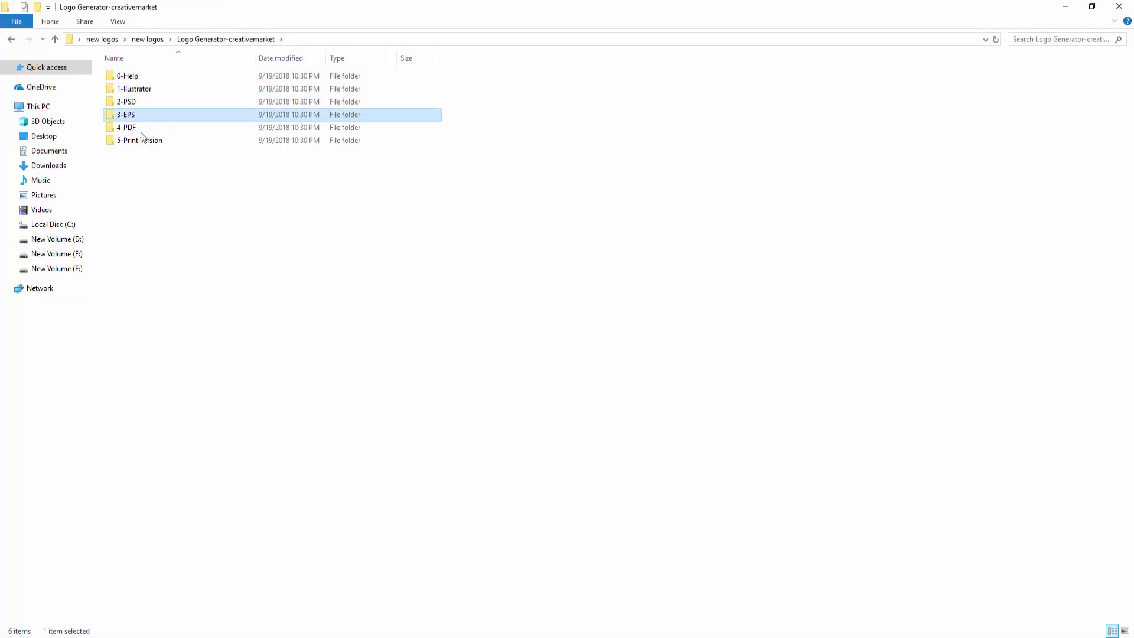
click(142, 128)
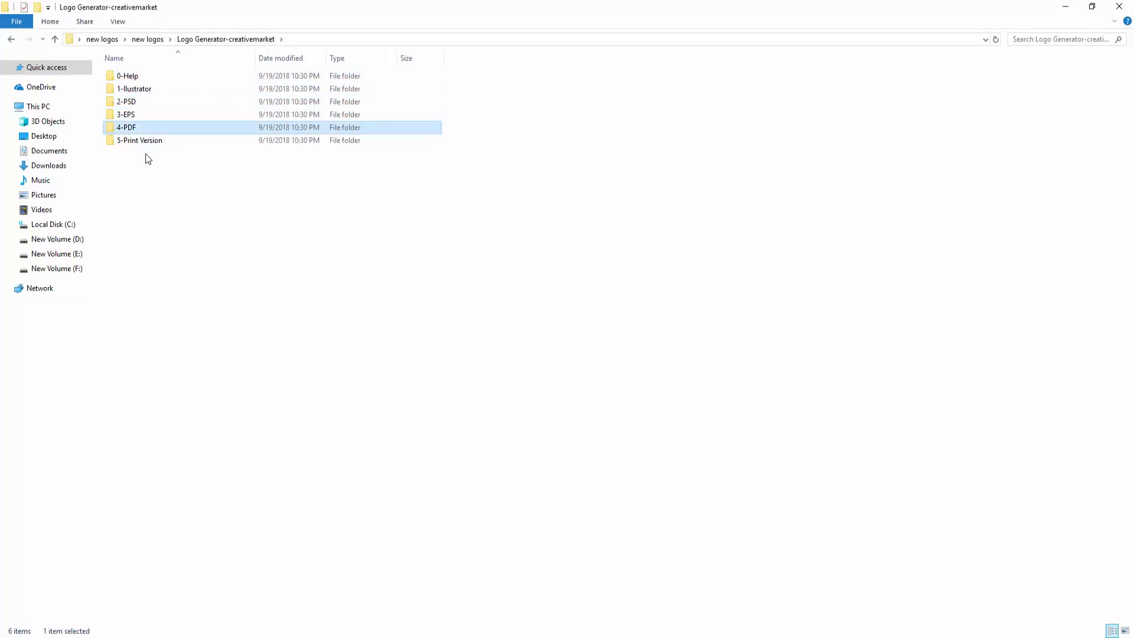
double_click(140, 88)
double_click(136, 77)
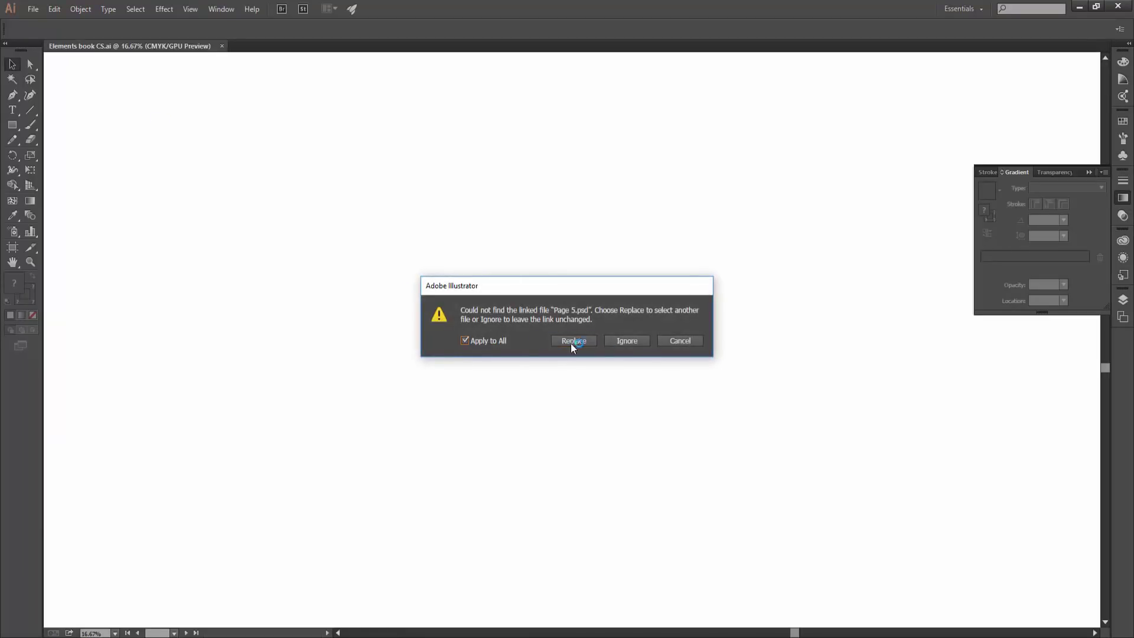
Step: Dismiss the missing Page 5.psd link warning and zoom across the FRAMES boards
click(570, 341)
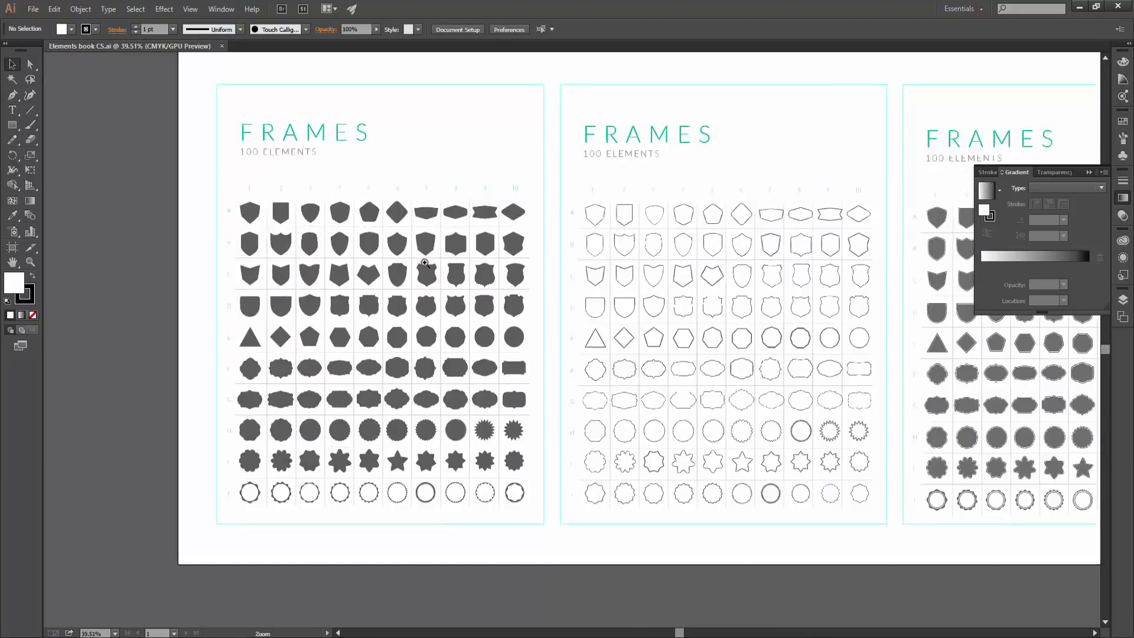
mouse_move(201, 243)
mouse_down()
mouse_move(482, 390)
mouse_move(487, 406)
mouse_up()
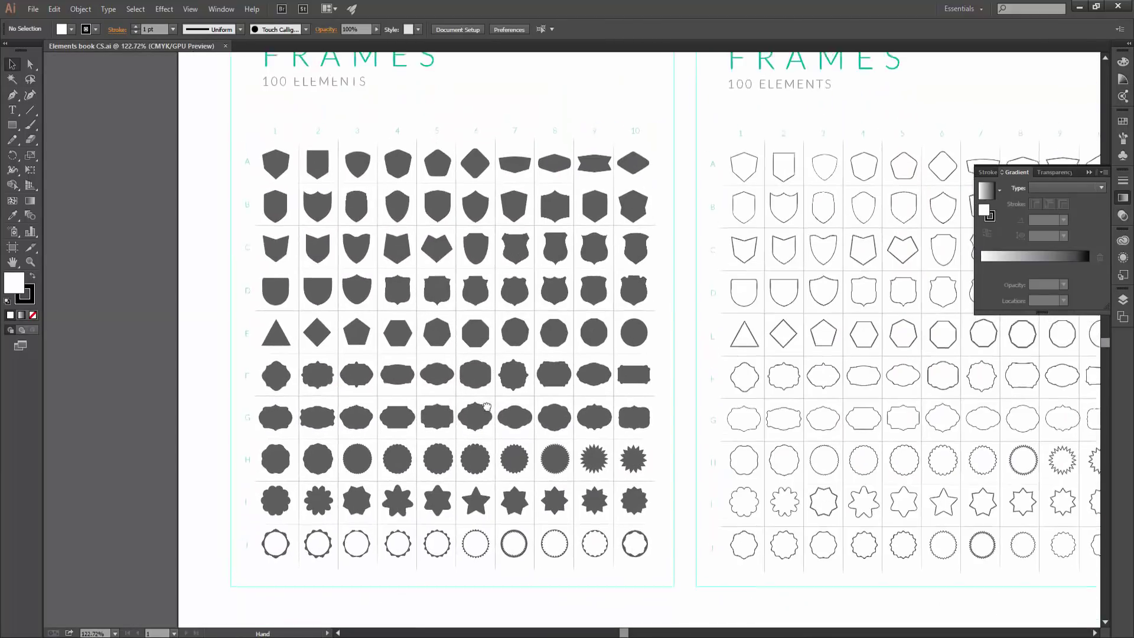
drag(533, 496, 530, 303)
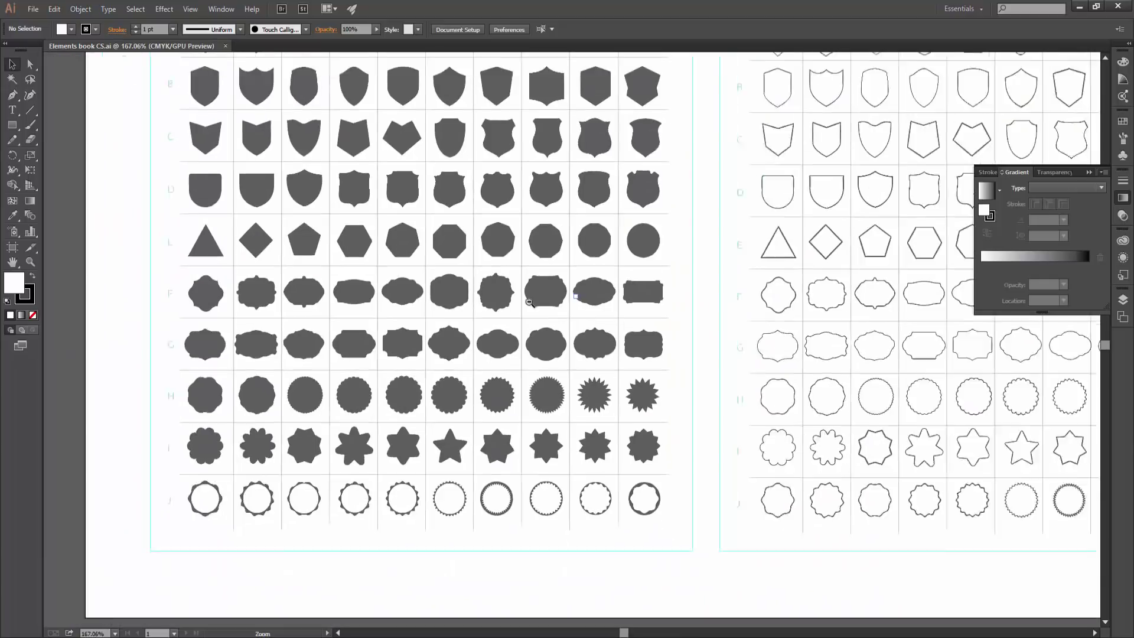
alt+click(530, 302)
drag(935, 351, 615, 373)
drag(763, 435, 564, 364)
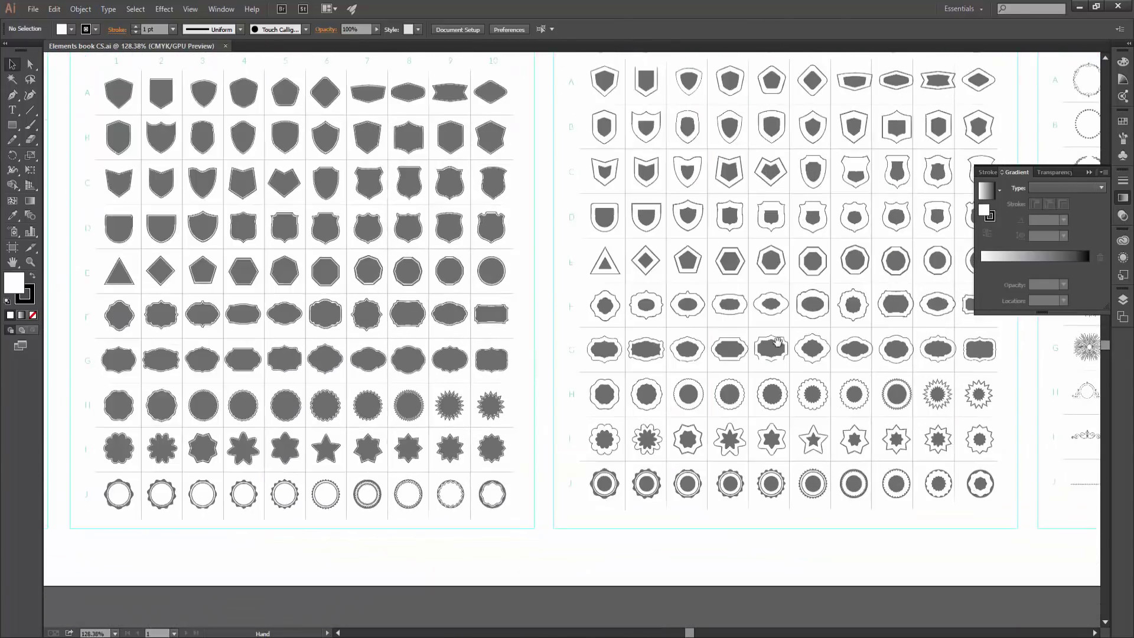
drag(777, 341, 446, 350)
drag(746, 319, 438, 328)
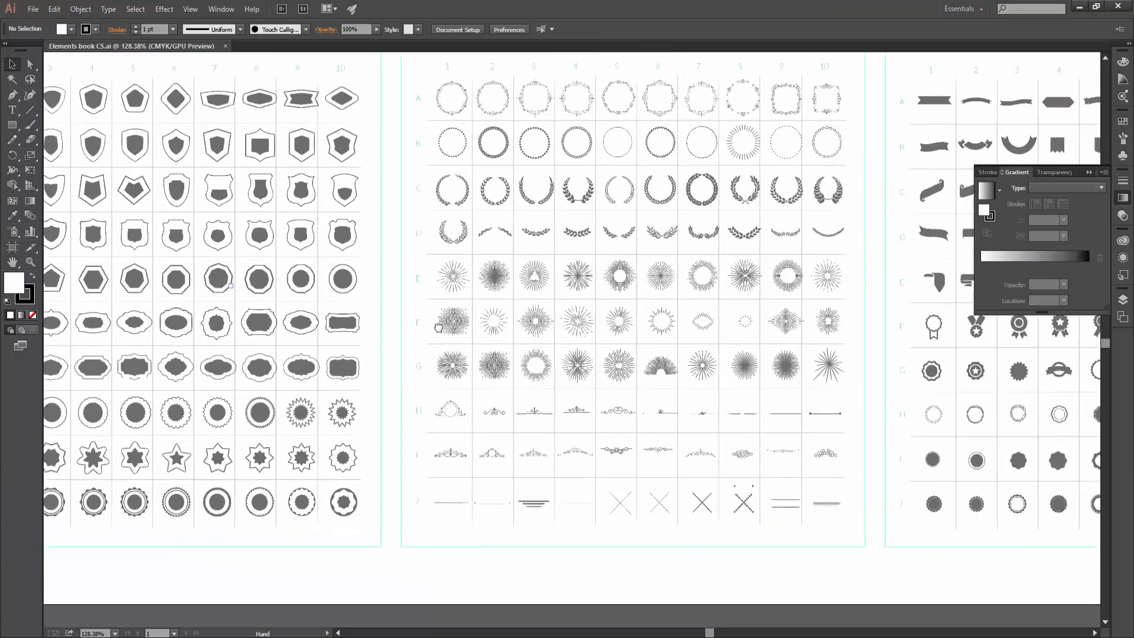
Step: Inspect the laurels, sunbursts, ribbons, badges, icons and LABELS & MEDALS boards
mouse_move(614, 288)
mouse_down()
mouse_move(679, 194)
mouse_move(747, 215)
mouse_move(481, 337)
mouse_move(666, 405)
mouse_move(585, 408)
mouse_move(576, 216)
mouse_move(812, 259)
mouse_up()
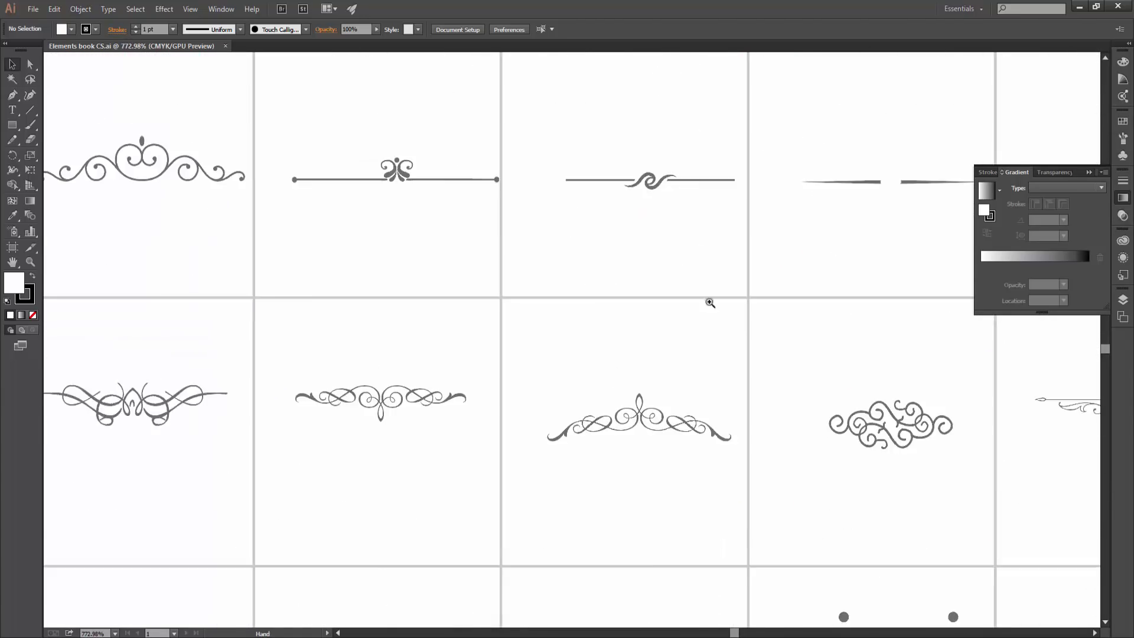
drag(710, 303, 494, 418)
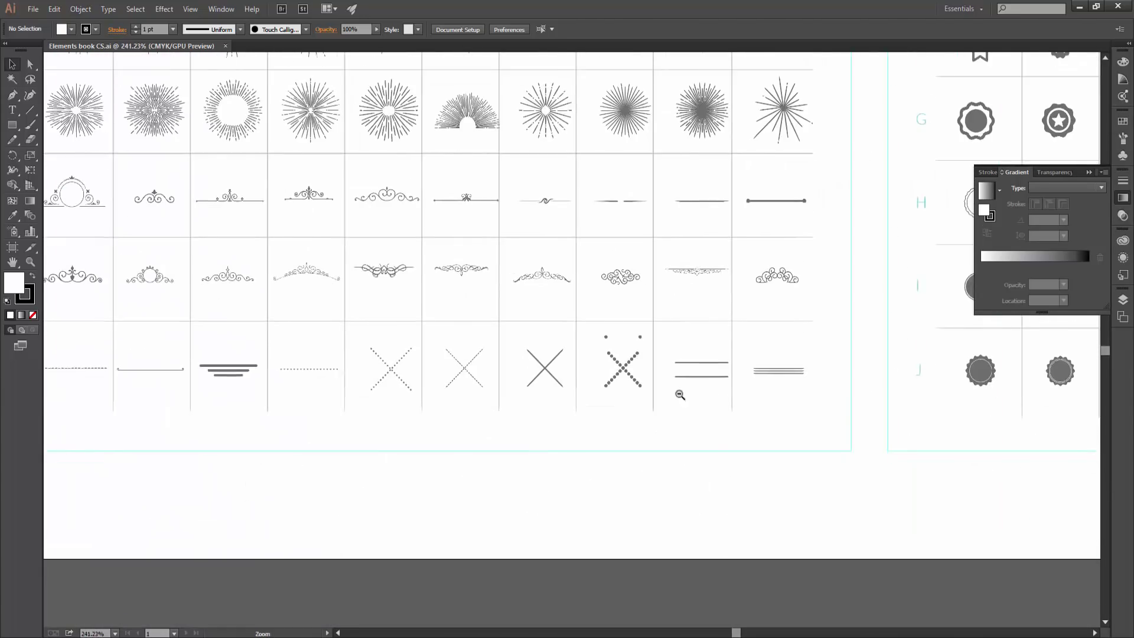
mouse_move(680, 395)
mouse_down()
mouse_move(812, 388)
mouse_move(622, 260)
mouse_move(523, 381)
mouse_up()
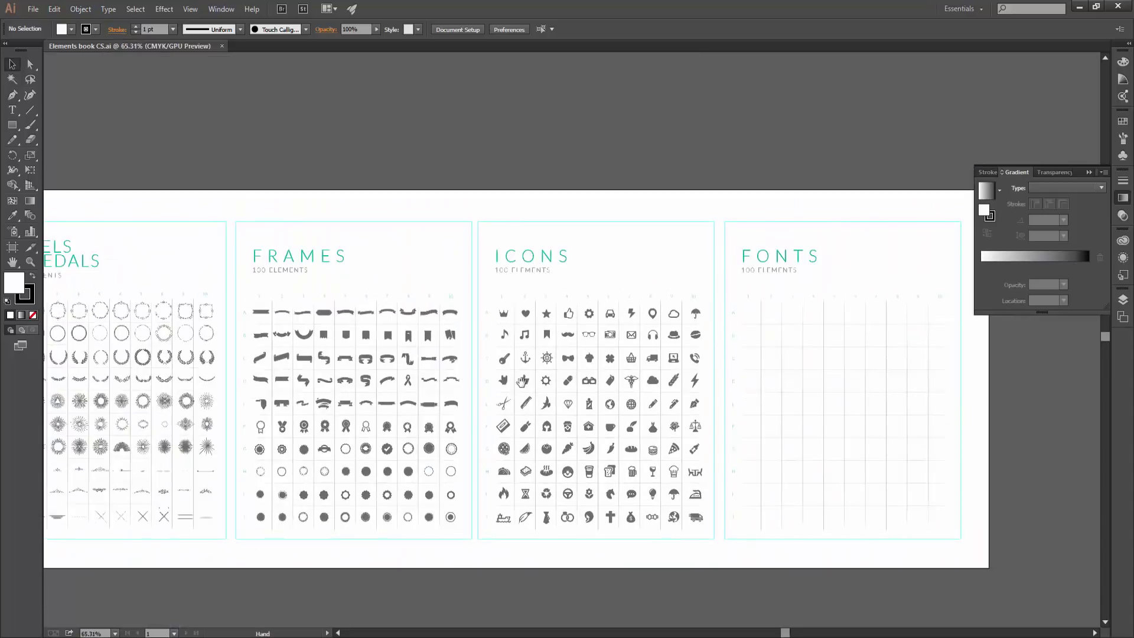
drag(840, 302, 556, 286)
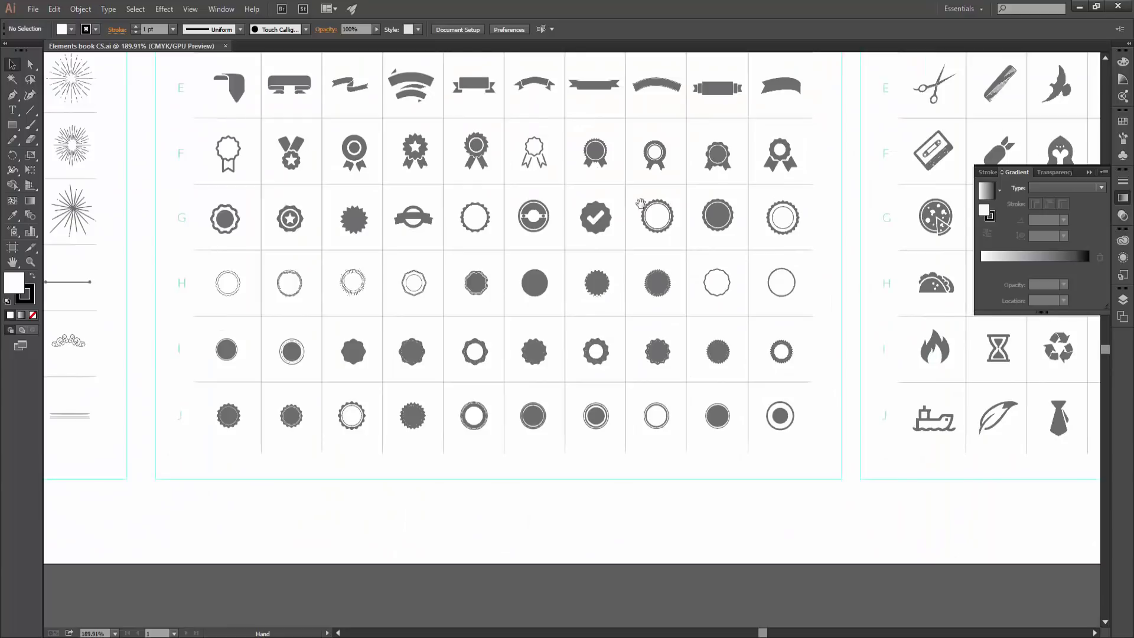
mouse_move(556, 286)
mouse_down()
mouse_move(543, 228)
mouse_move(703, 278)
mouse_up()
mouse_move(716, 335)
mouse_down()
mouse_move(656, 363)
mouse_move(561, 355)
mouse_up()
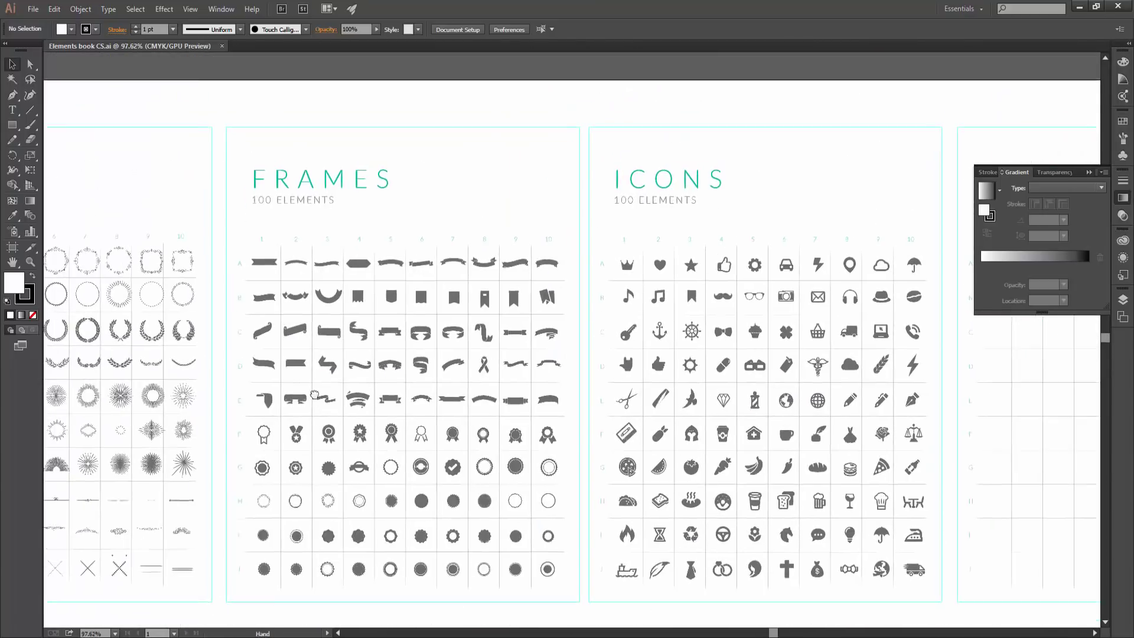
drag(106, 330, 323, 325)
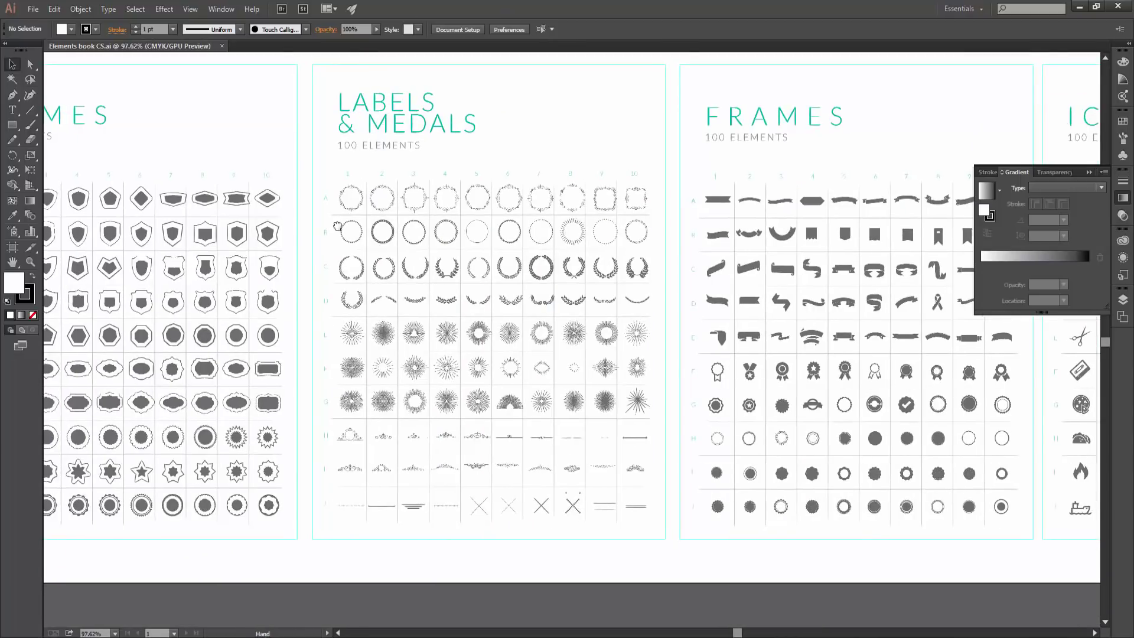
mouse_move(89, 283)
mouse_down()
mouse_move(271, 283)
mouse_move(250, 294)
mouse_move(291, 165)
mouse_move(494, 190)
mouse_up()
Step: Zoom out to view all the artboards, then close Elements book CS.ai
drag(576, 254, 472, 254)
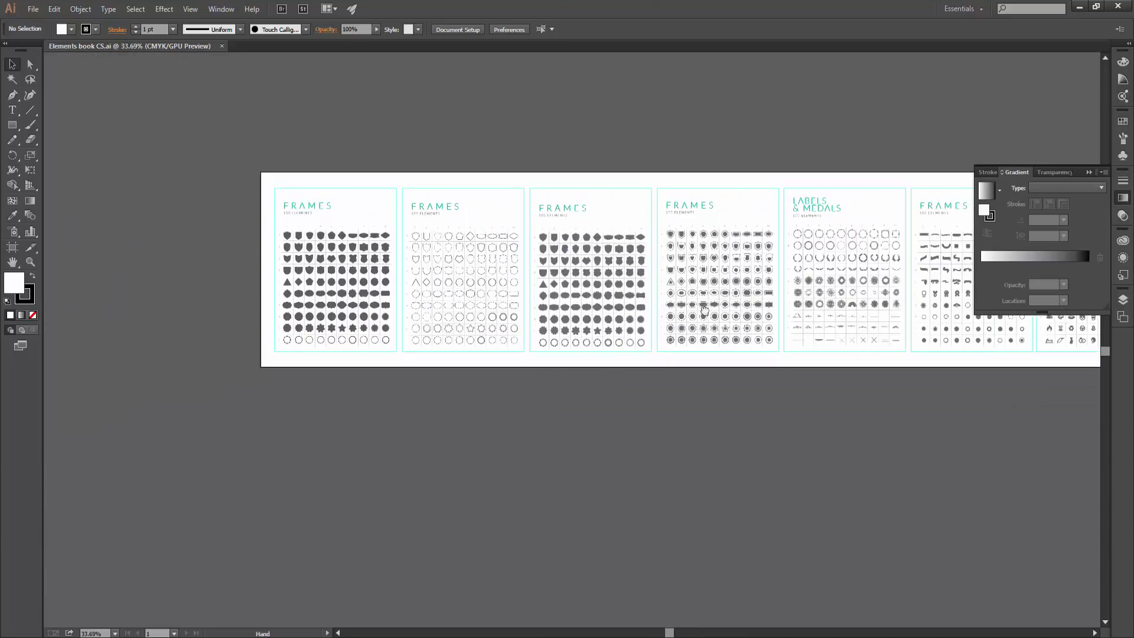
drag(806, 312, 419, 368)
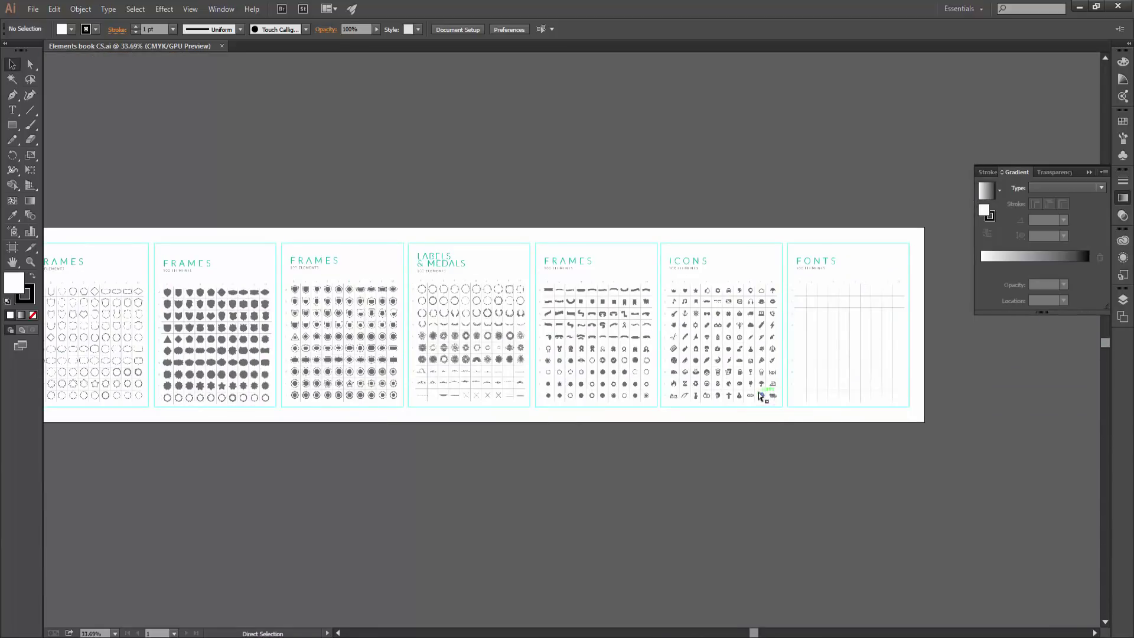
scroll(579, 388, up, 3)
scroll(489, 317, up, 2)
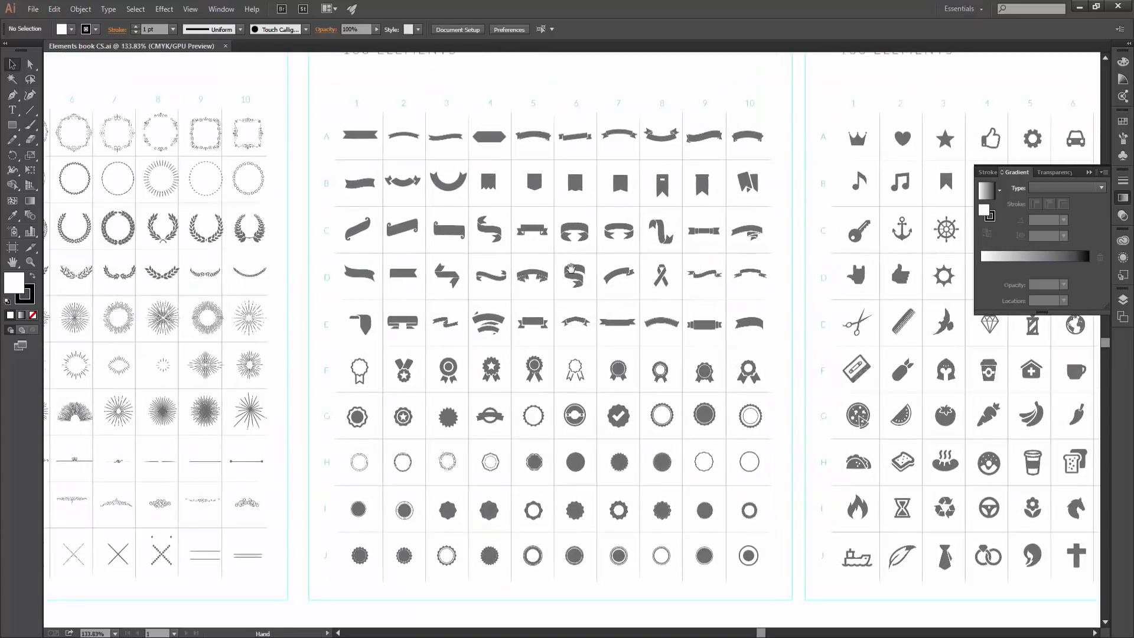
scroll(286, 277, down, 3)
scroll(366, 309, up, 4)
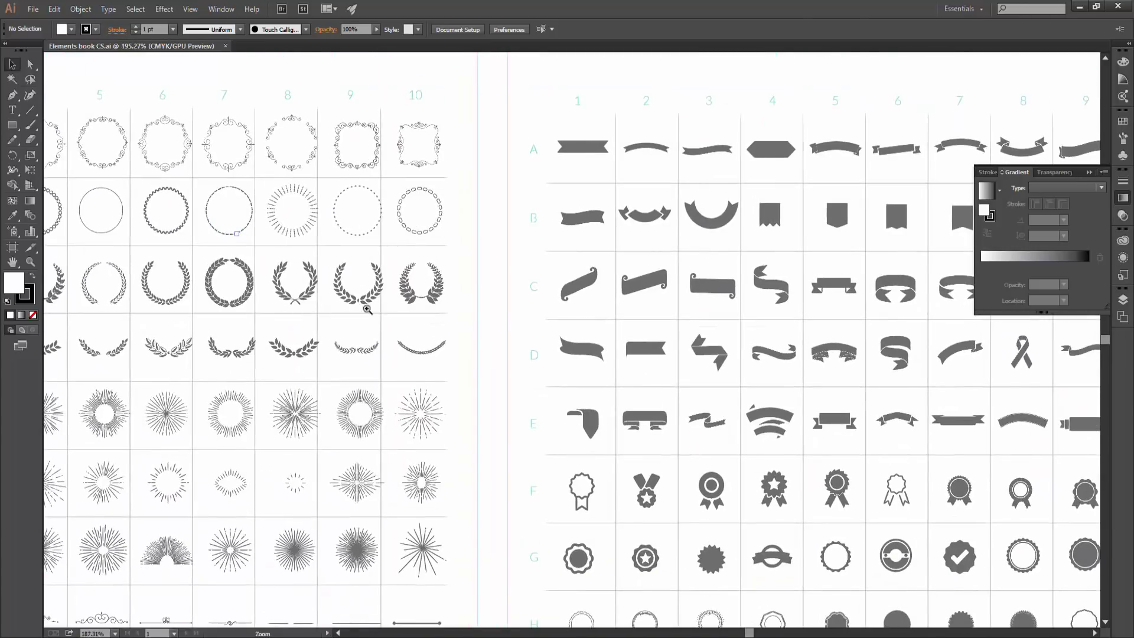
scroll(433, 305, left, 5)
scroll(385, 329, down, 3)
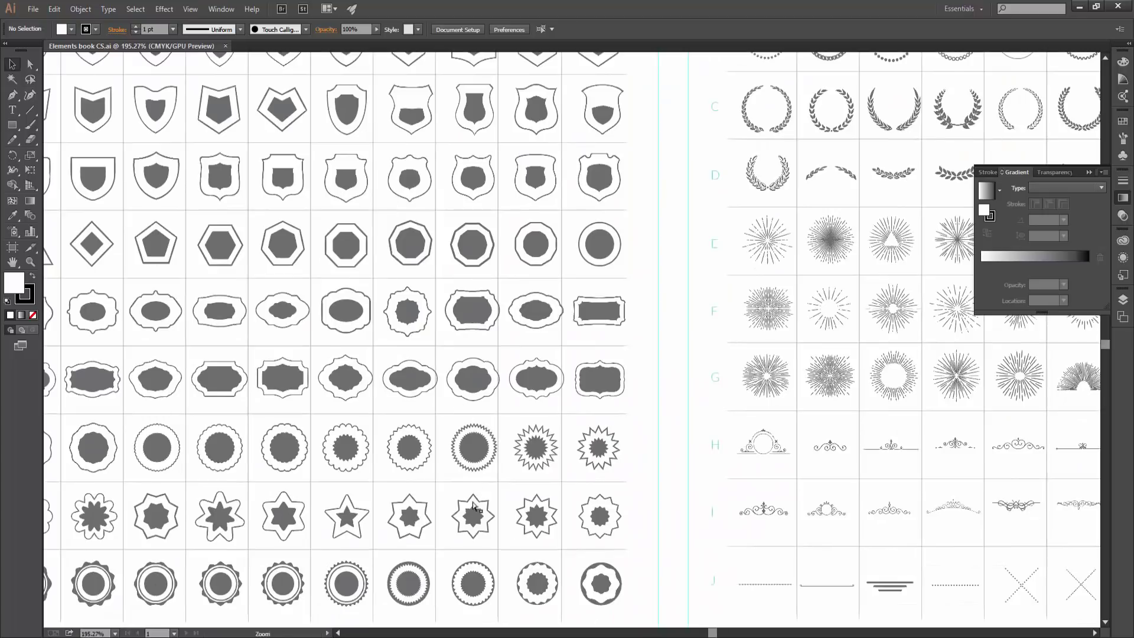
key(ctrl+w)
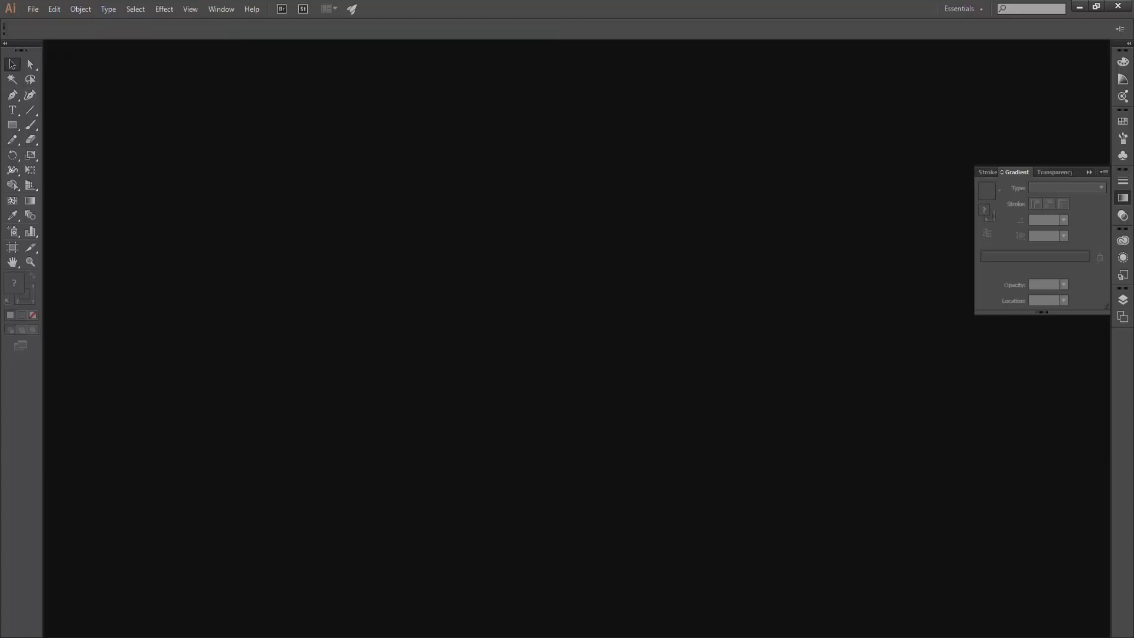
Step: Open Elements book.ai, dismiss the missing-links warning, and zoom into the ICONS and FONTS pages
key(alt+Tab)
double_click(143, 89)
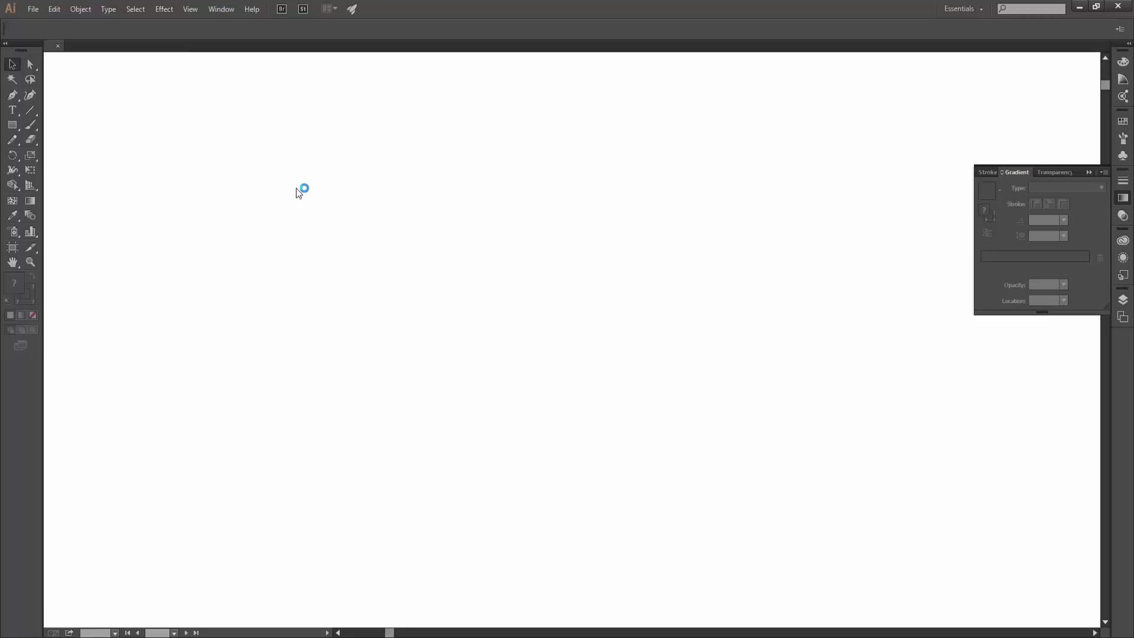
click(644, 343)
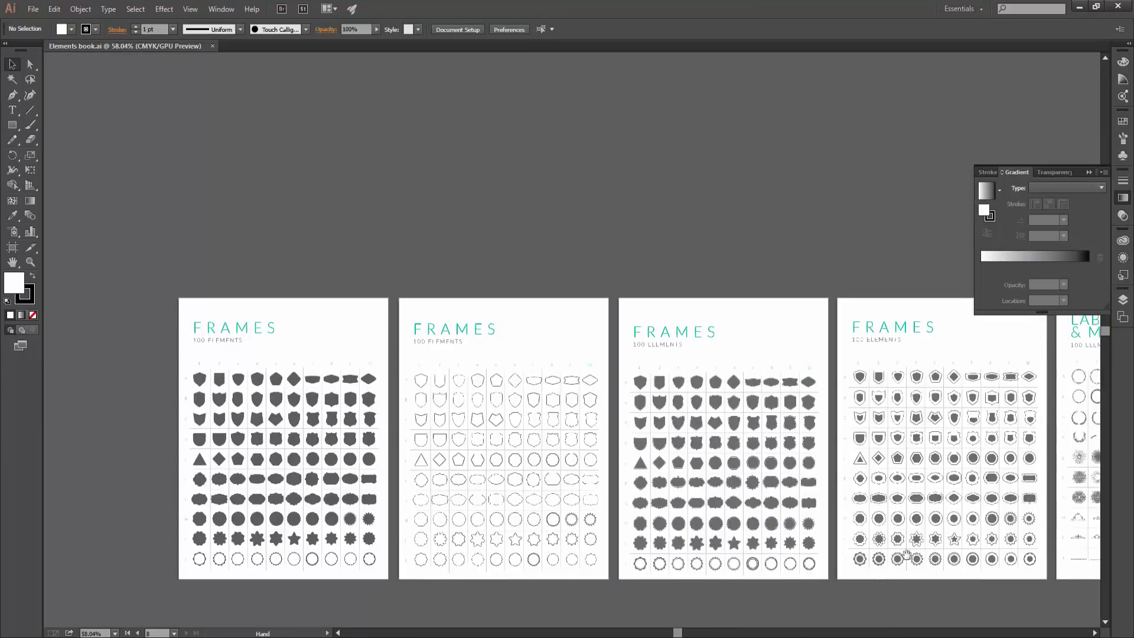
drag(352, 179, 142, 418)
scroll(142, 419, up, 3)
drag(335, 256, 452, 272)
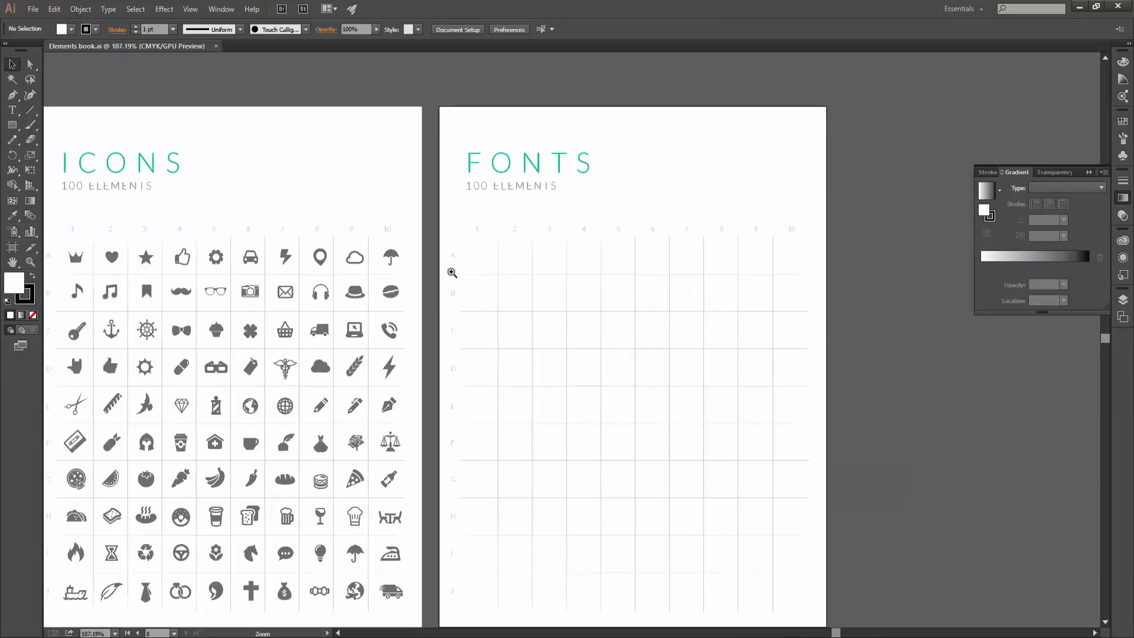
click(498, 257)
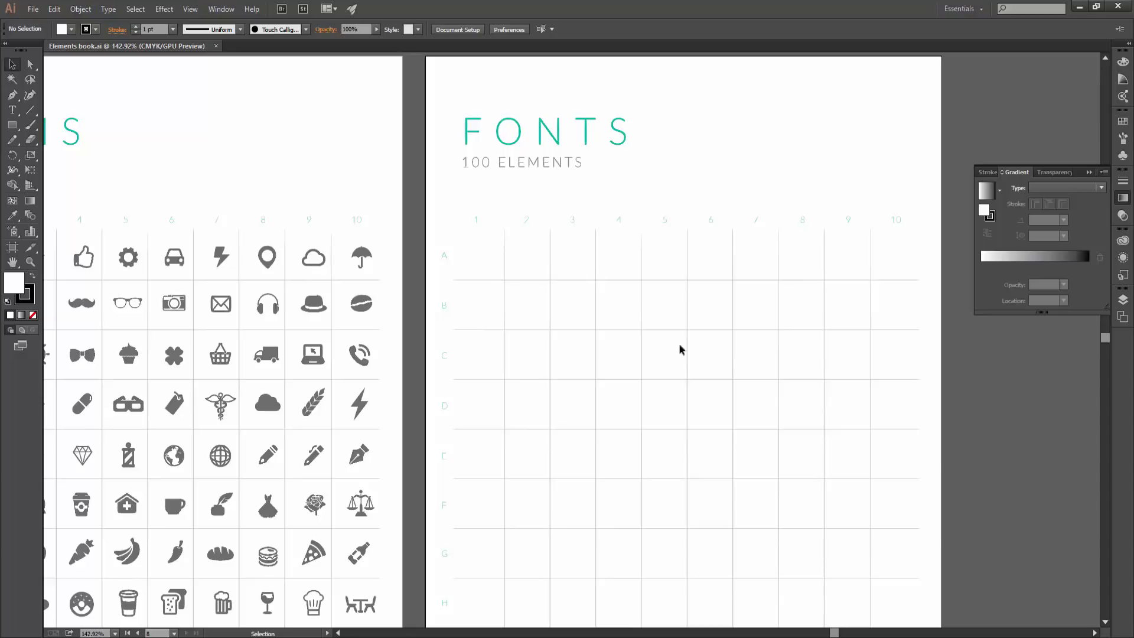
Step: Zoom out to see the FRAMES, ICONS and FONTS pages and their lower rows
drag(612, 437, 554, 425)
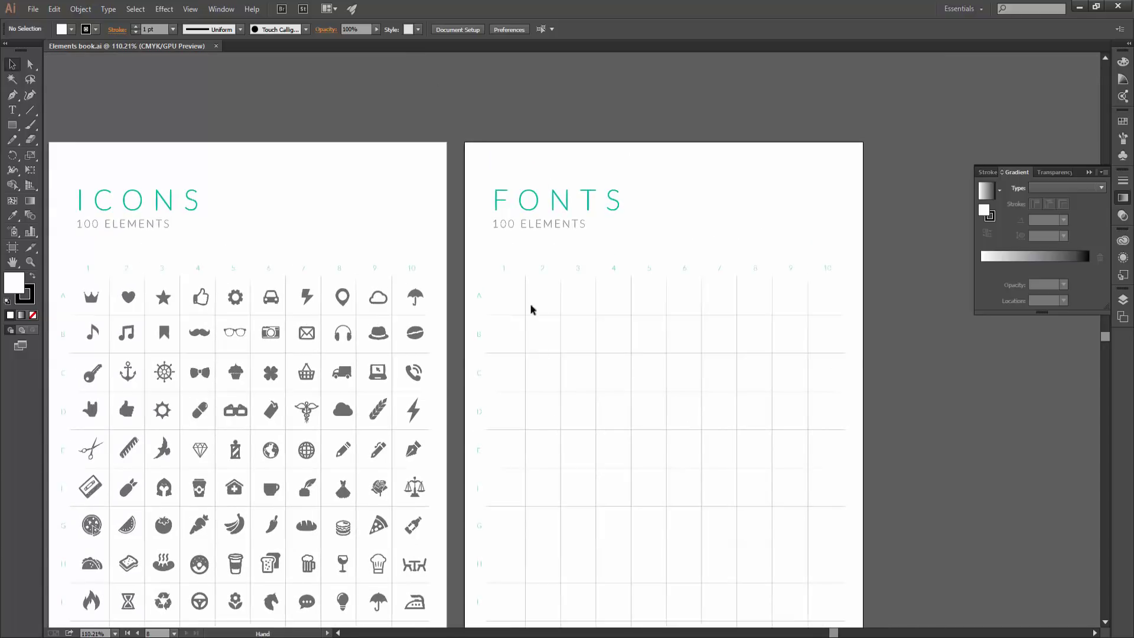
scroll(511, 313, up, 3)
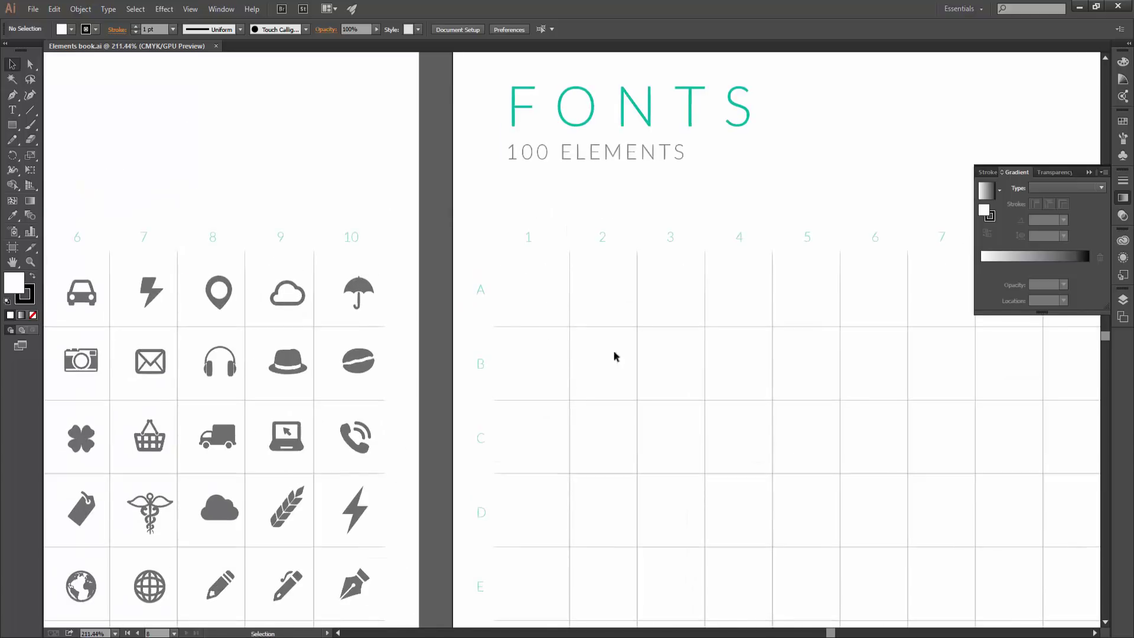
scroll(761, 319, down, 5)
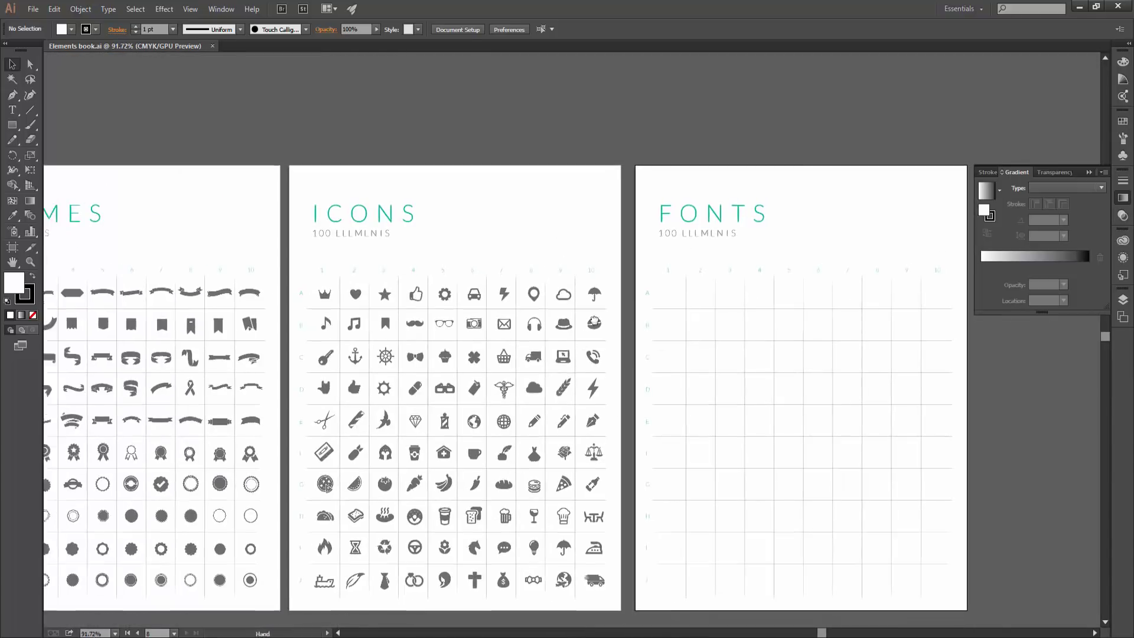
drag(589, 510, 683, 374)
drag(348, 445, 579, 329)
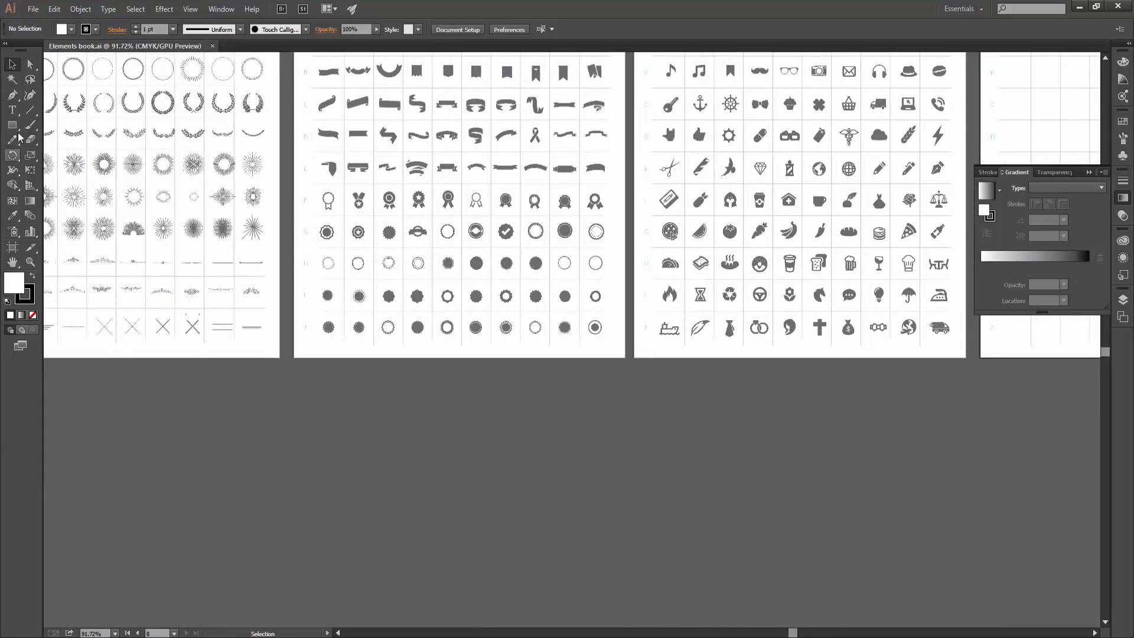
Step: Close Elements book and open shutterstock_317955716.eps from the new shutterstock logos template folder
key(ctrl+w)
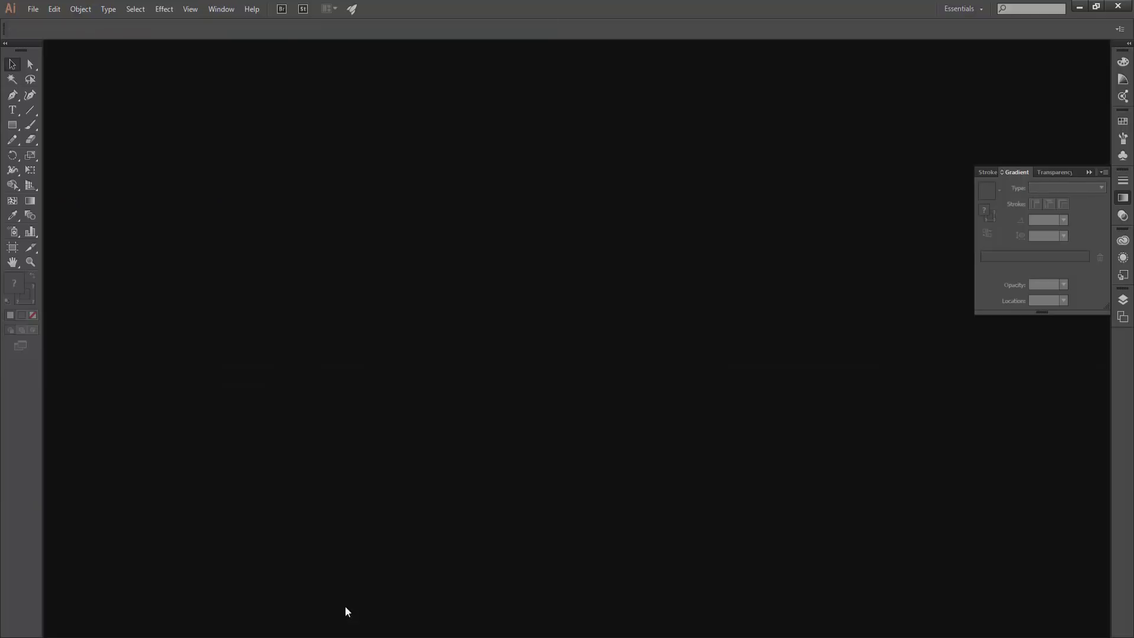
key(BackSpace)
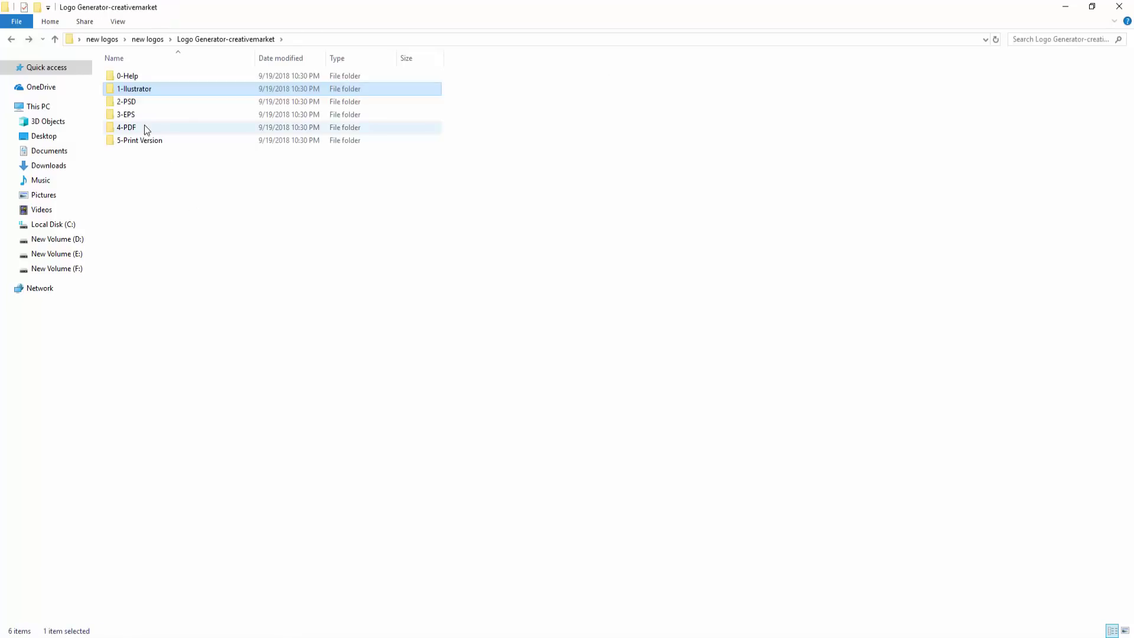
key(BackSpace)
click(147, 133)
double_click(148, 132)
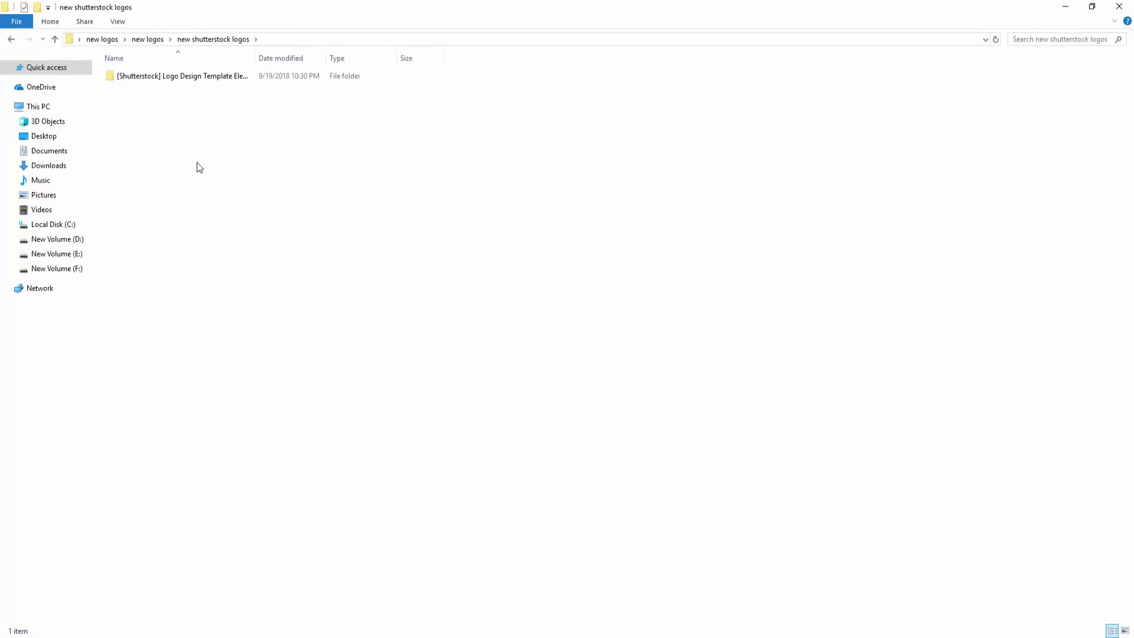
double_click(140, 77)
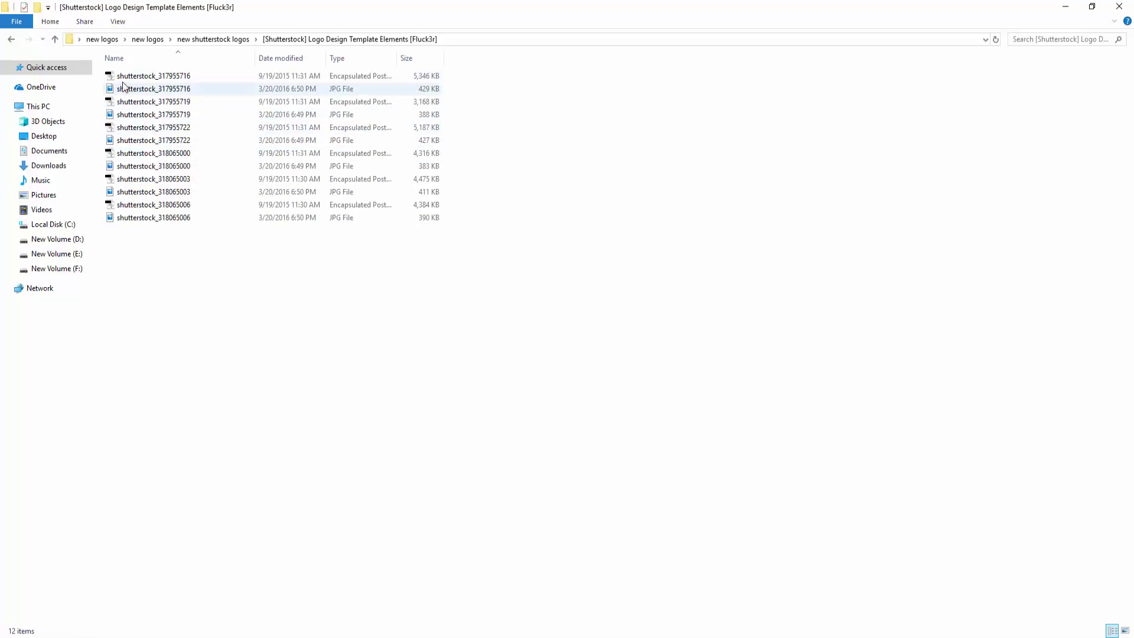
double_click(125, 77)
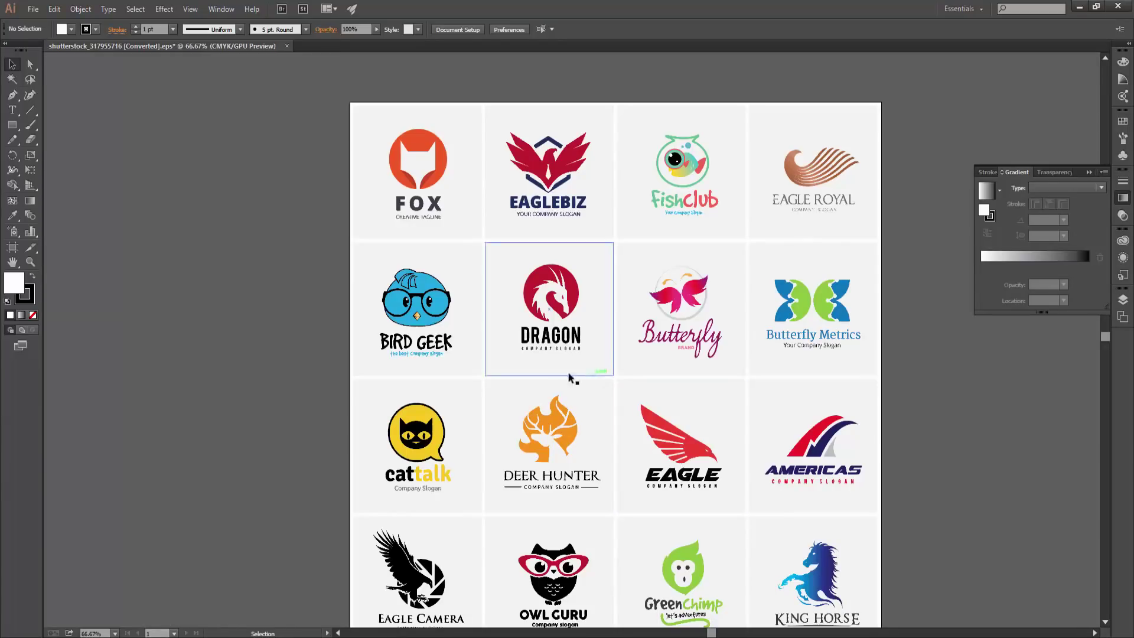
Step: Zoom into the logo sheet and browse its lower logo rows
ctrl+click(574, 235)
drag(669, 449, 485, 236)
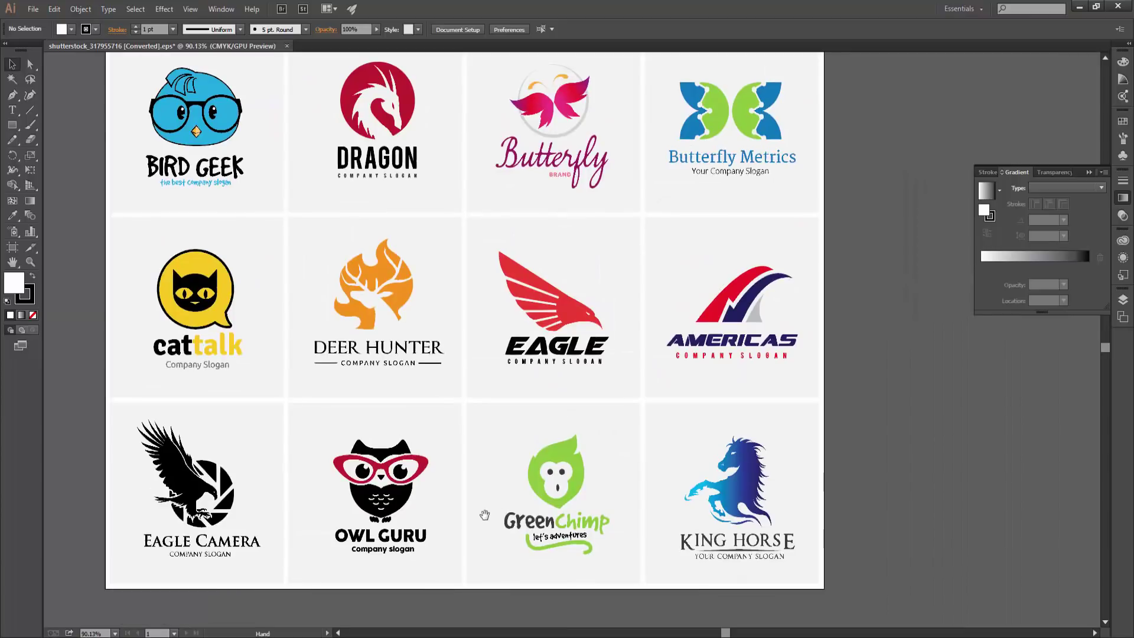
scroll(620, 436, up, 3)
scroll(671, 444, down, 3)
scroll(670, 464, up, 3)
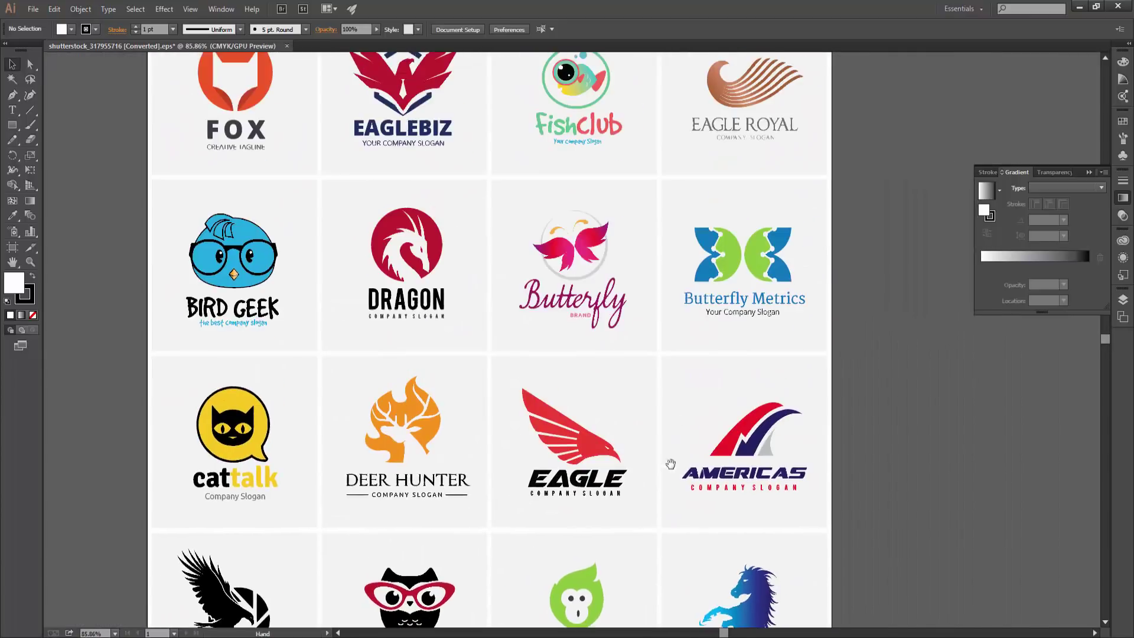
scroll(617, 404, up, 3)
scroll(609, 384, up, 1)
scroll(636, 368, up, 1)
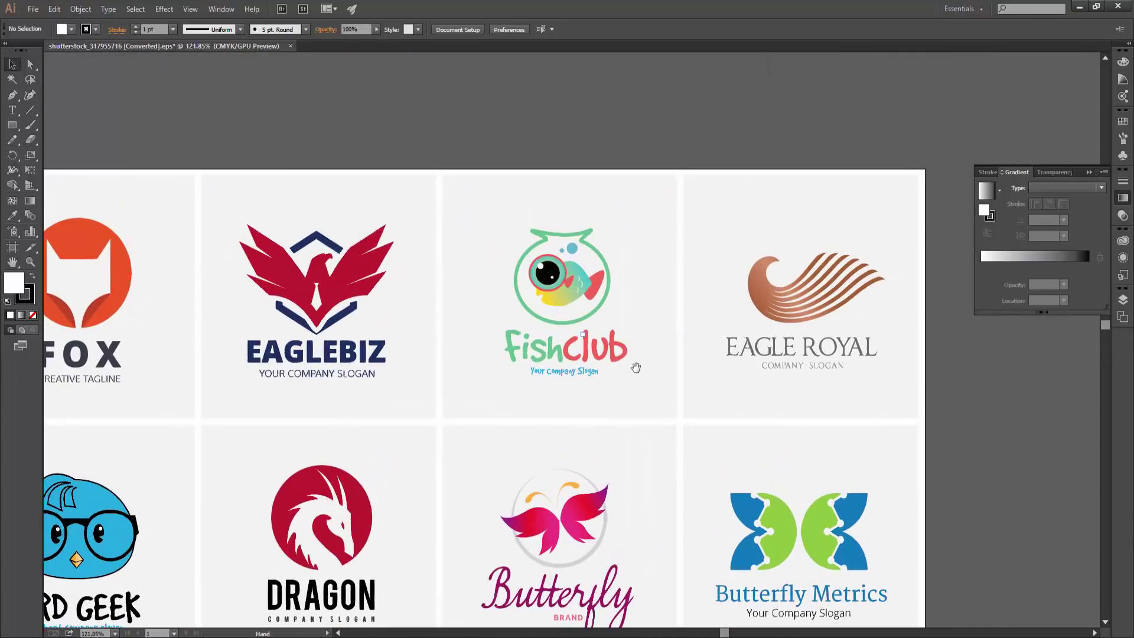
scroll(562, 341, up, 1)
scroll(555, 330, down, 1)
scroll(552, 324, down, 2)
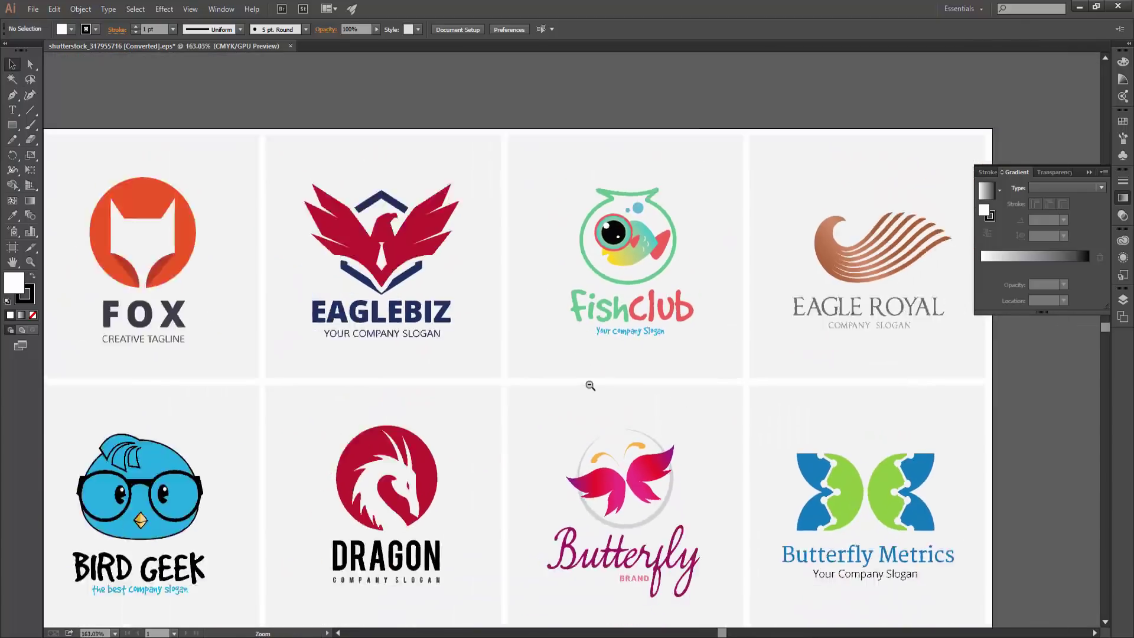
Step: Pan across the third row of logos to the Butterfly Metrics logo
drag(483, 498, 448, 388)
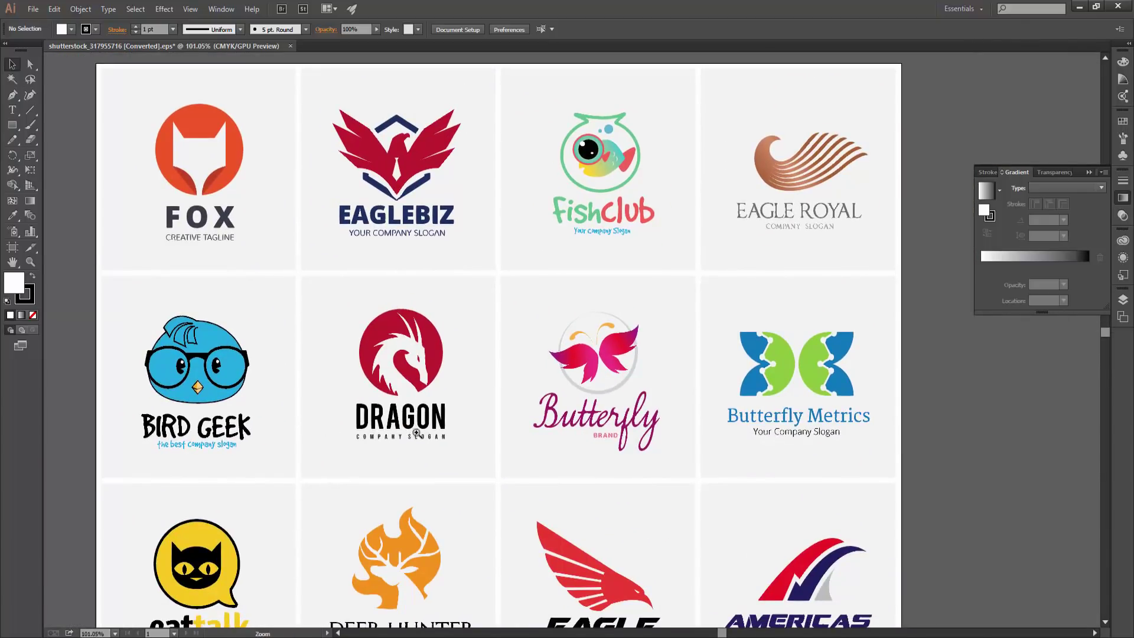
scroll(416, 433, up, 2)
scroll(754, 431, down, 5)
drag(762, 438, 319, 278)
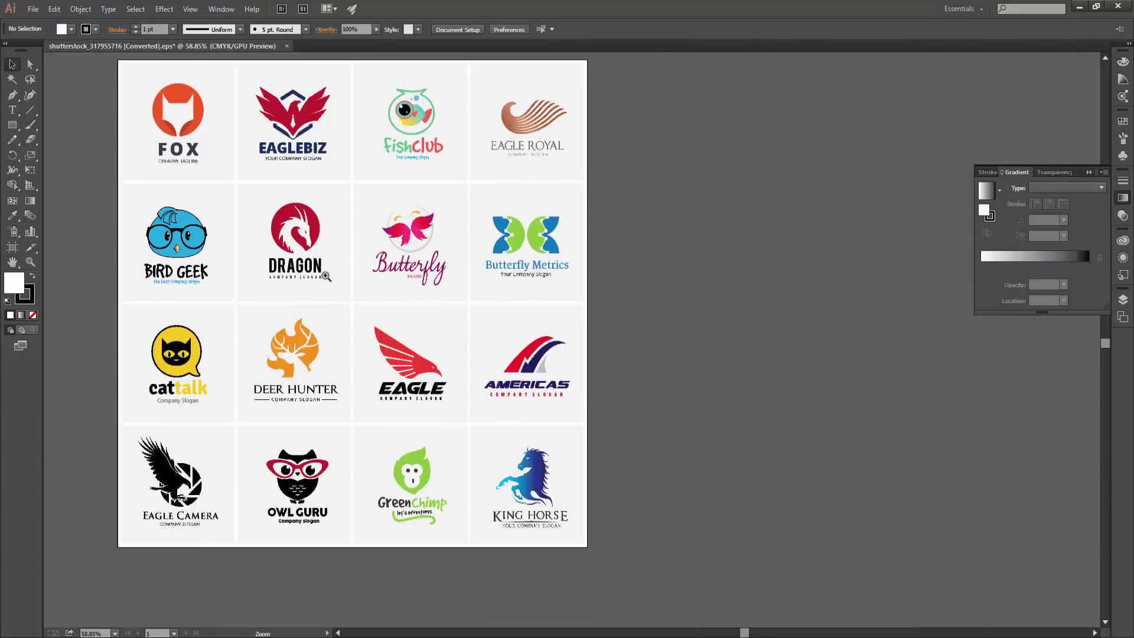
scroll(334, 286, up, 4)
drag(680, 306, 692, 345)
scroll(658, 260, up, 2)
Step: Ungroup the Butterfly Metrics logo and directly select its right green wing shape
click(662, 259)
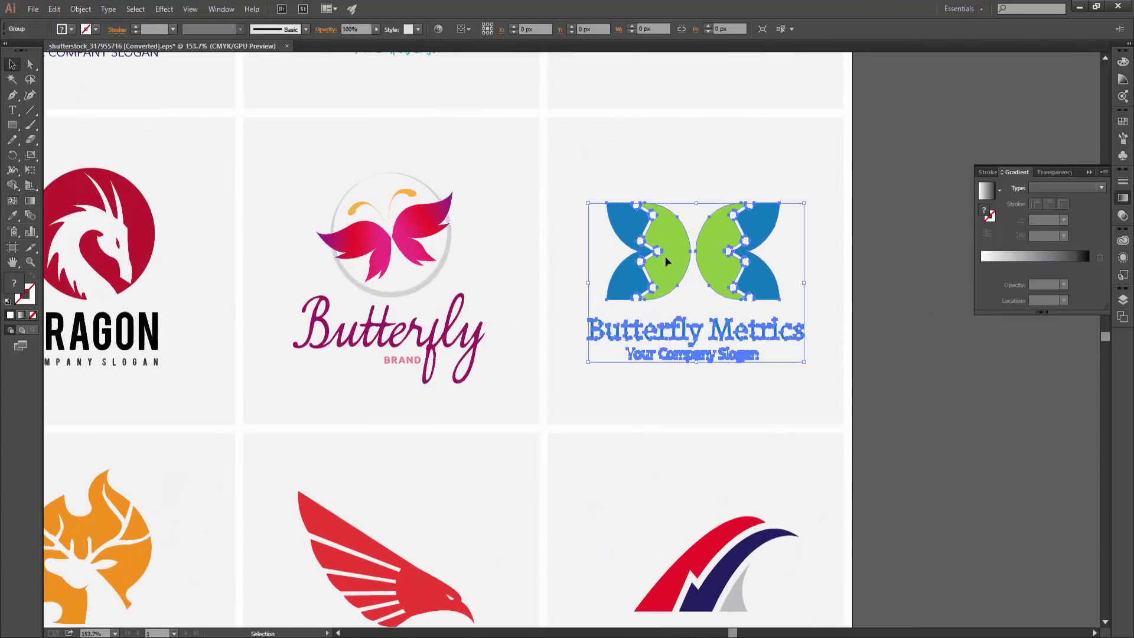
right_click(665, 257)
click(696, 327)
key(a)
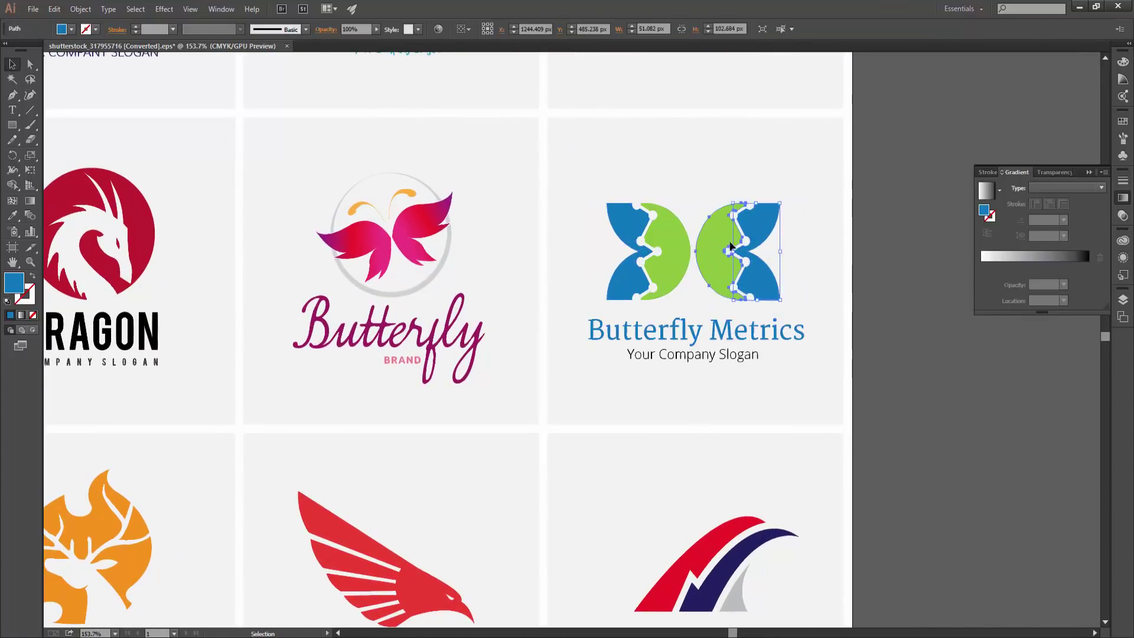
click(736, 252)
Step: Inspect the cattalk logo text and the BIRD GEEK logo text
scroll(881, 489, down, 2)
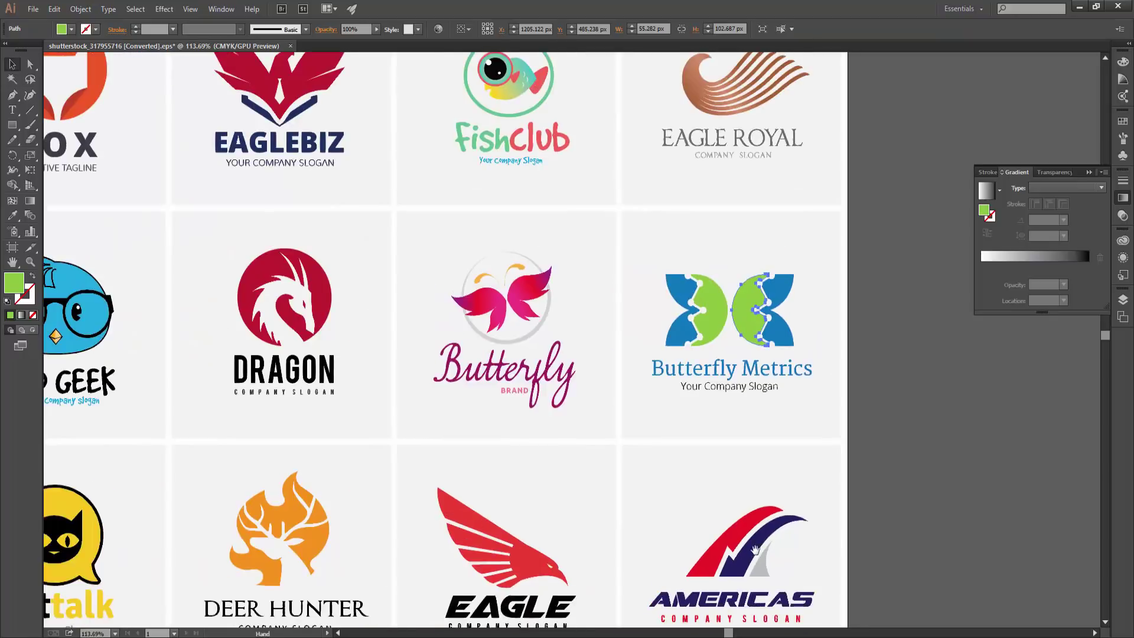
drag(597, 445, 572, 301)
drag(548, 59, 675, 301)
scroll(591, 354, down, 5)
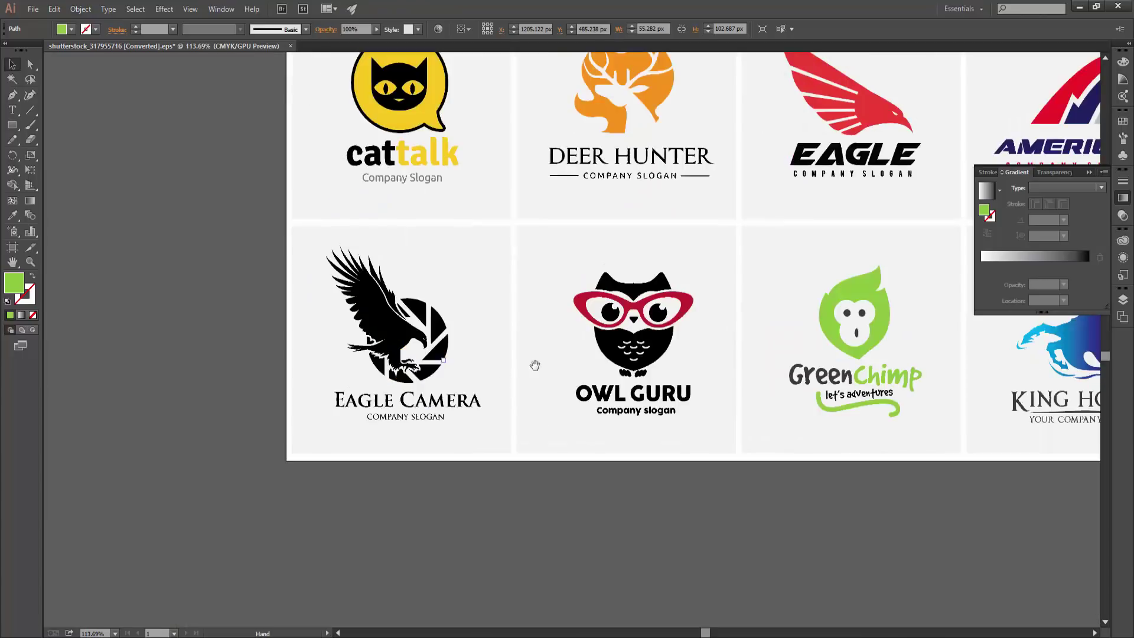
mouse_move(562, 336)
mouse_down()
mouse_move(424, 378)
mouse_move(414, 555)
mouse_up()
scroll(354, 384, up, 2)
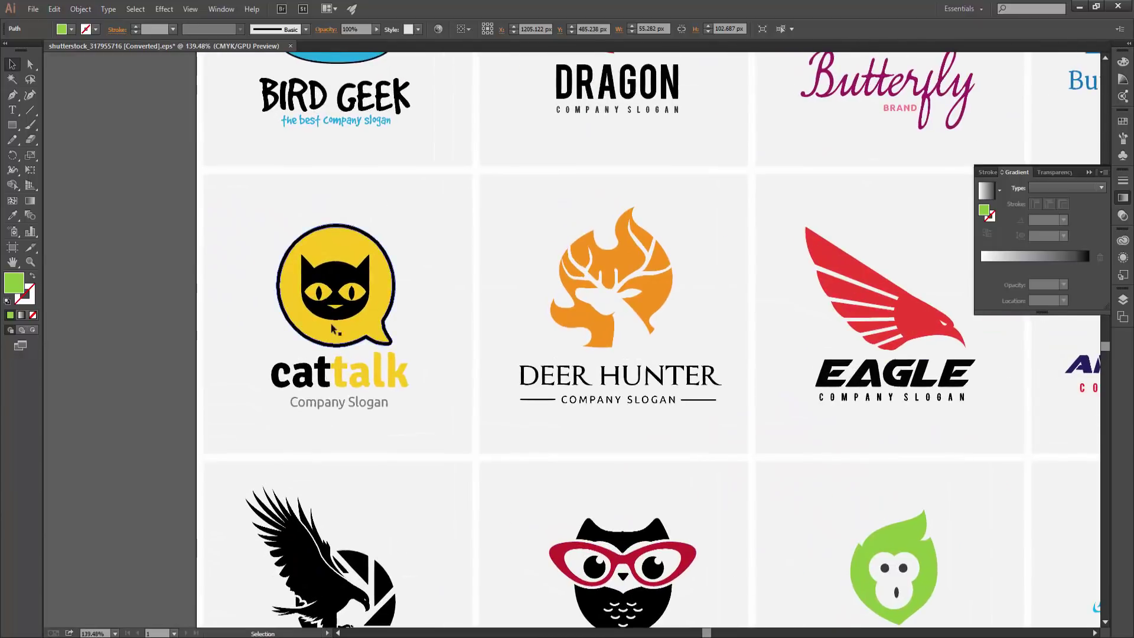
click(366, 378)
click(356, 406)
click(354, 372)
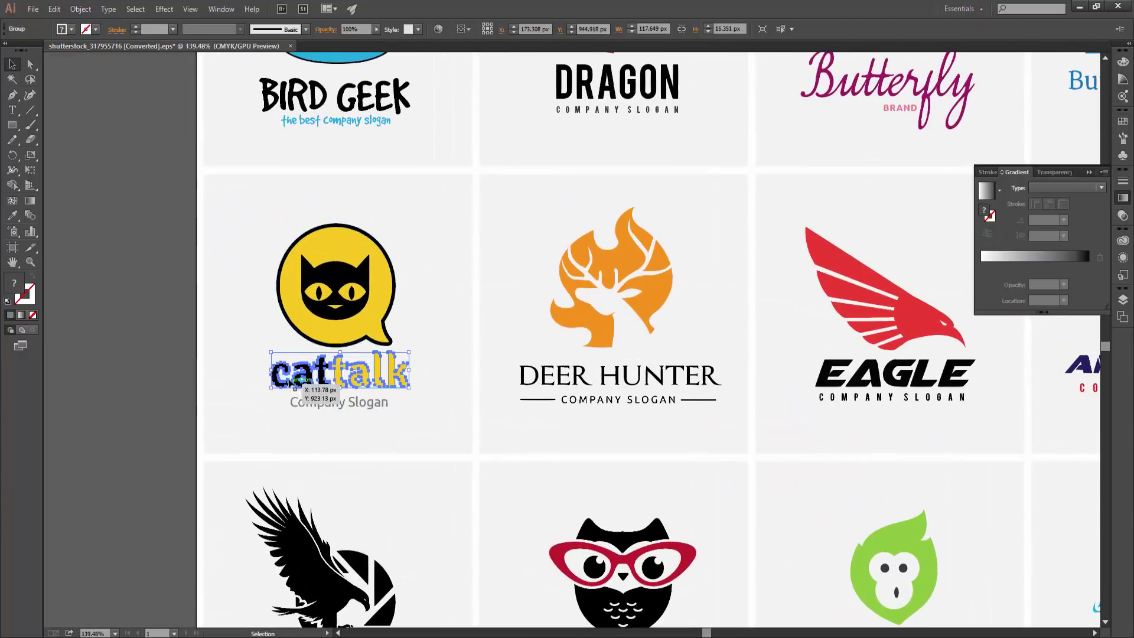
scroll(367, 347, up, 3)
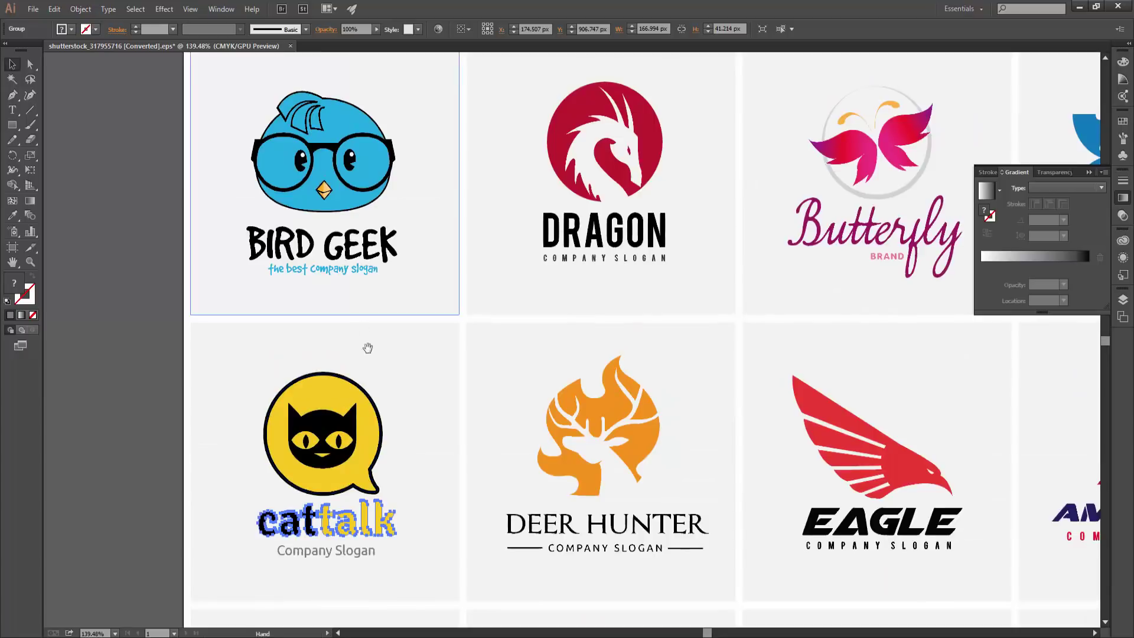
click(331, 243)
Step: Scroll through the sheet and select a background card behind a logo
scroll(658, 265, up, 2)
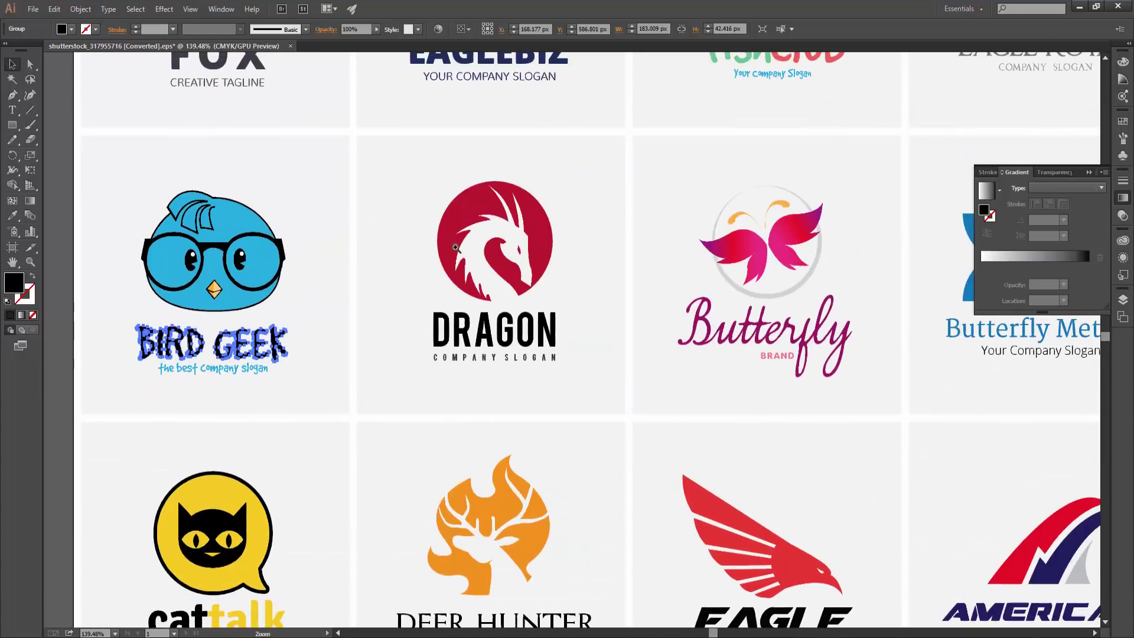
scroll(591, 296, up, 2)
scroll(591, 325, down, 5)
scroll(615, 391, up, 6)
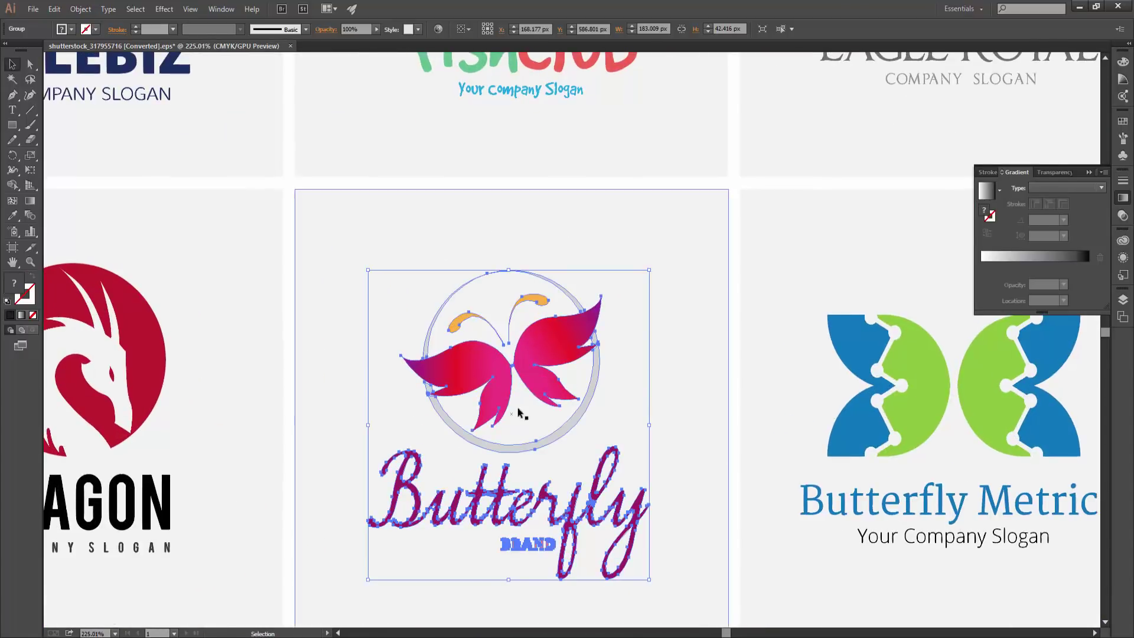
scroll(539, 431, down, 2)
click(565, 541)
scroll(549, 472, down, 1)
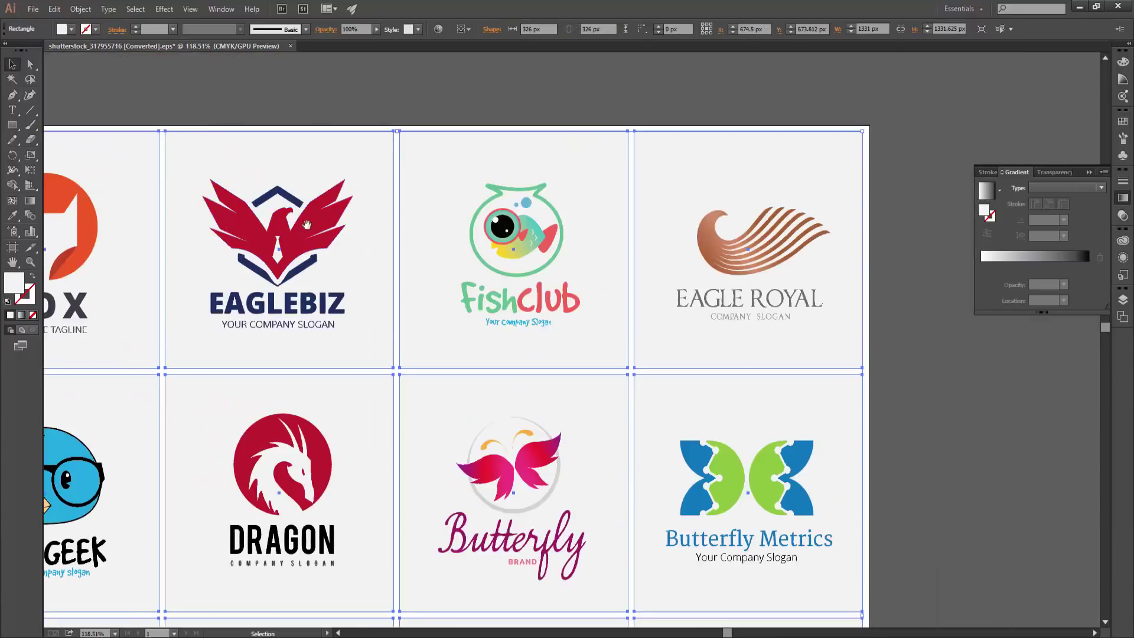
scroll(385, 329, down, 1)
scroll(384, 329, down, 4)
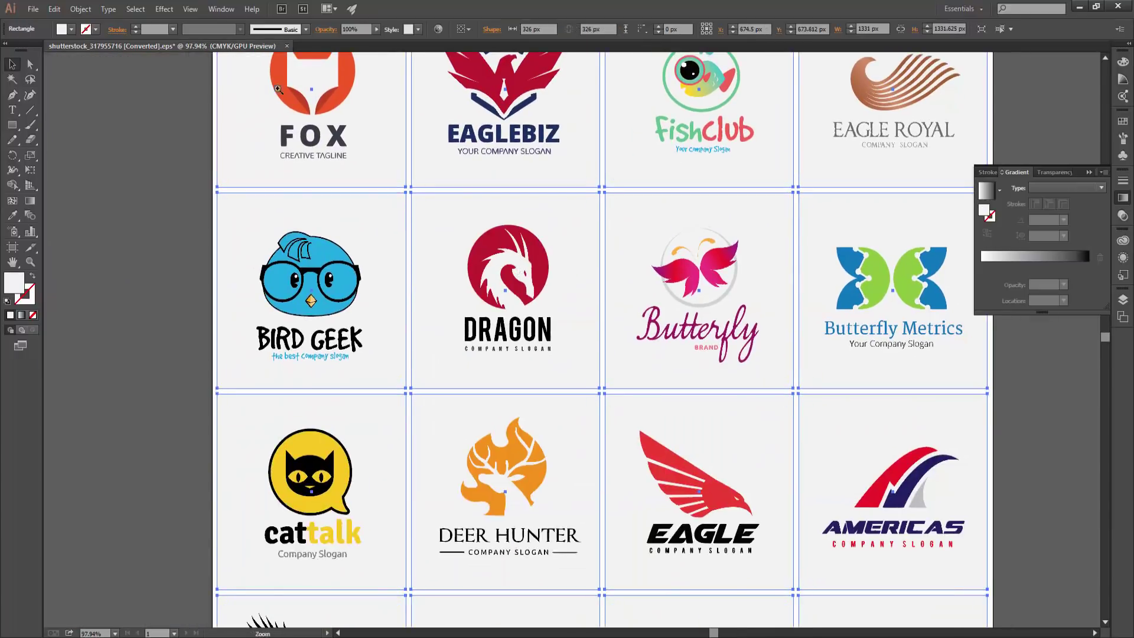
scroll(378, 179, up, 2)
scroll(378, 180, down, 2)
Step: Inspect the GreenChimp face artwork, then close the sheet and answer the save prompt
drag(767, 526, 602, 289)
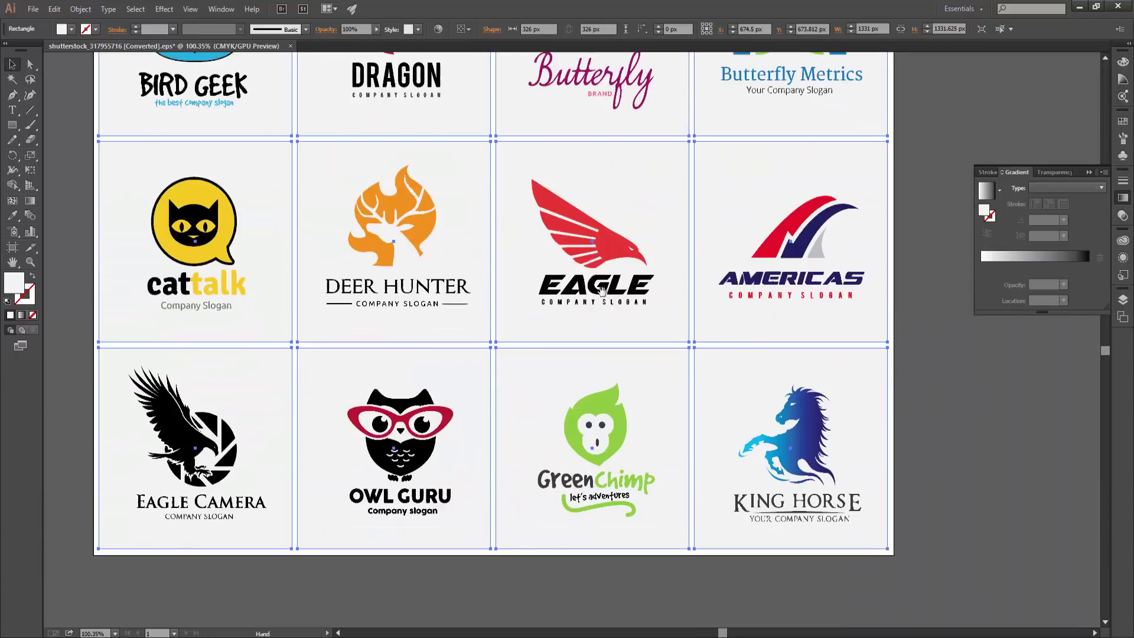
scroll(800, 506, up, 2)
scroll(786, 493, up, 1)
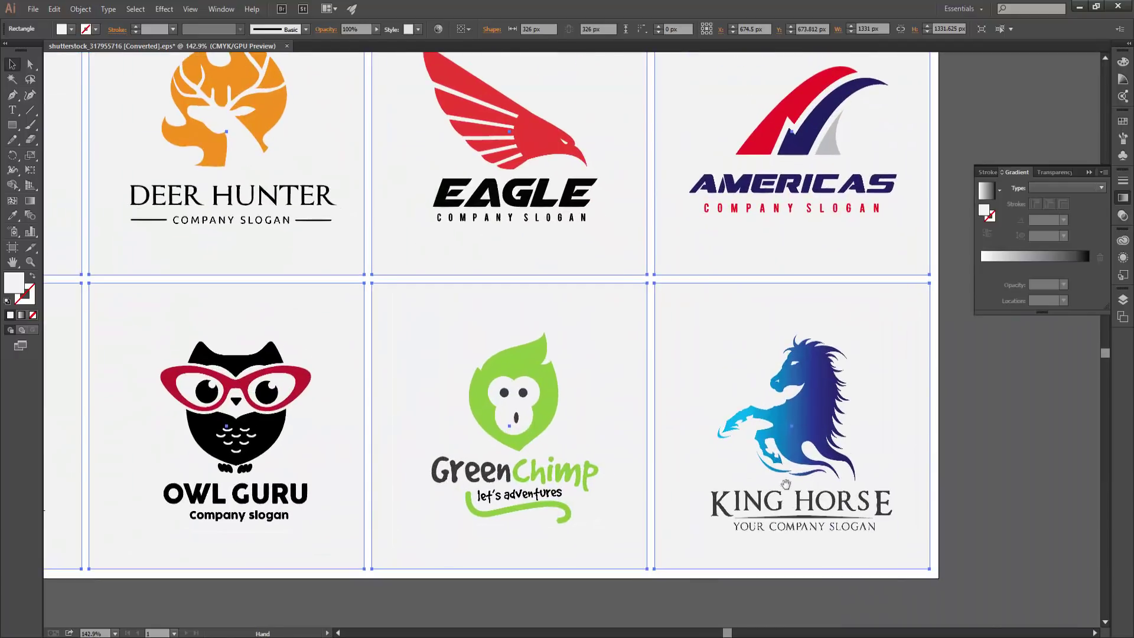
click(520, 408)
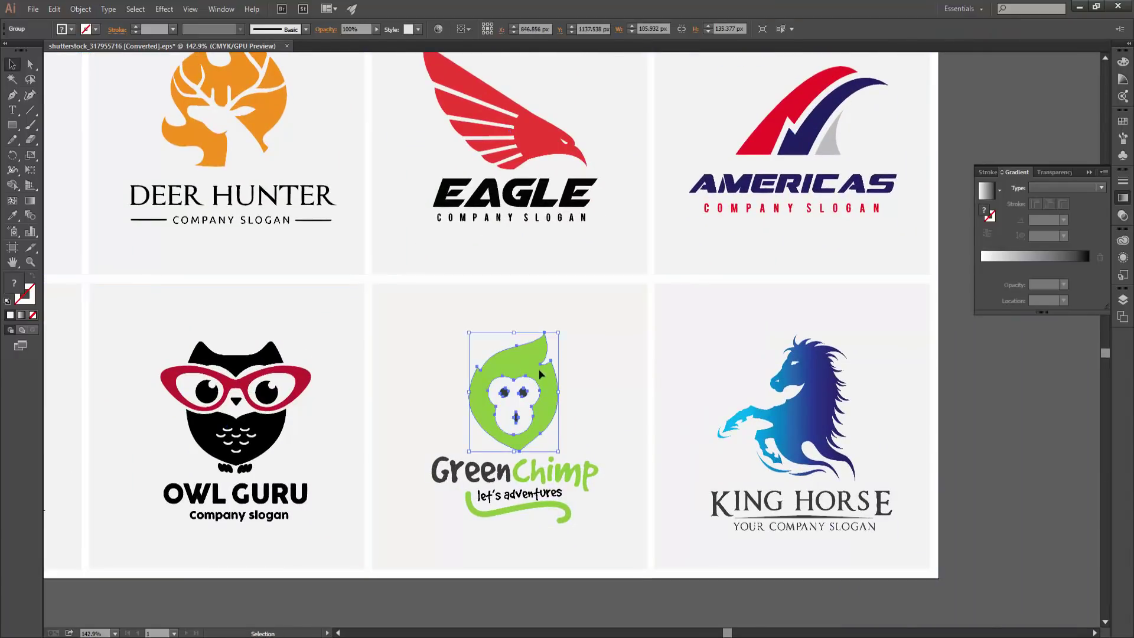
click(526, 526)
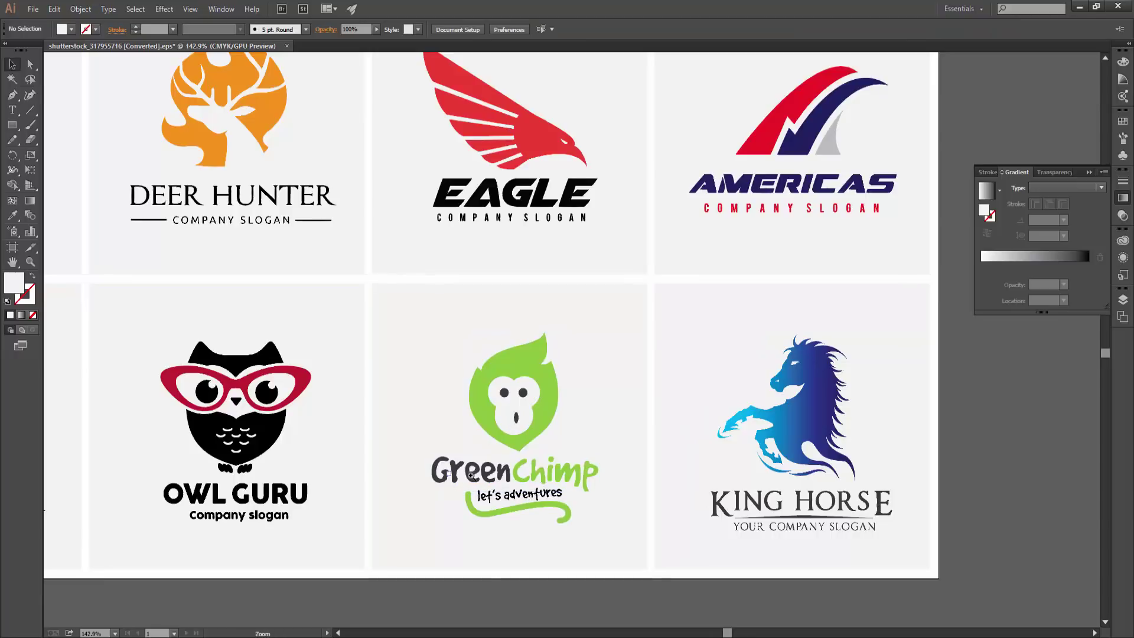
scroll(454, 478, up, 3)
scroll(454, 479, down, 2)
scroll(496, 472, down, 1)
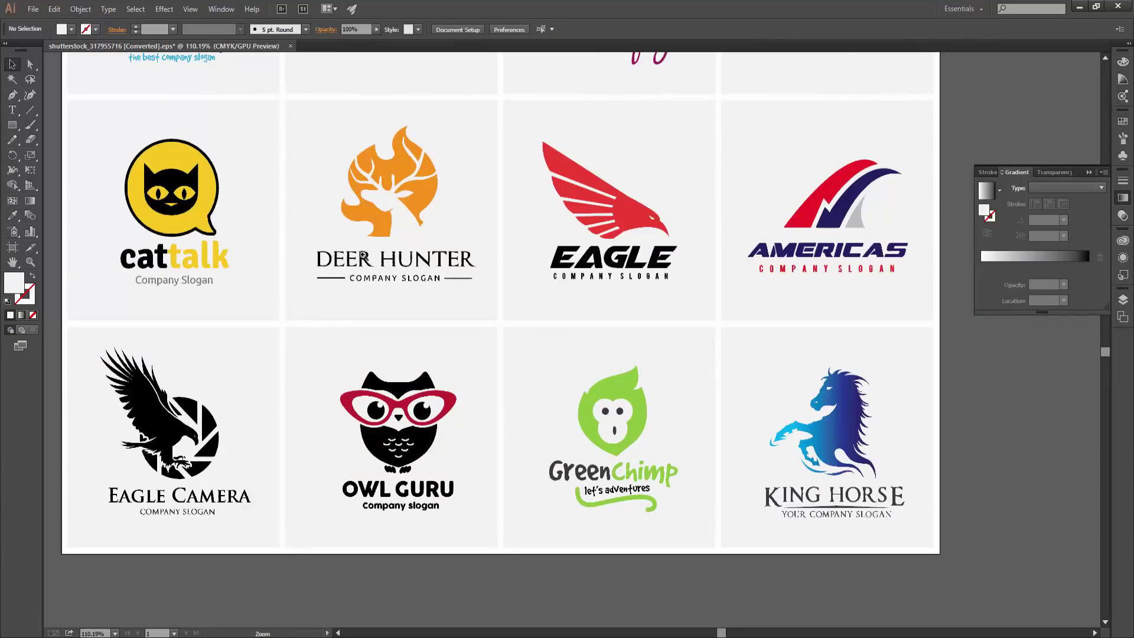
scroll(360, 257, up, 1)
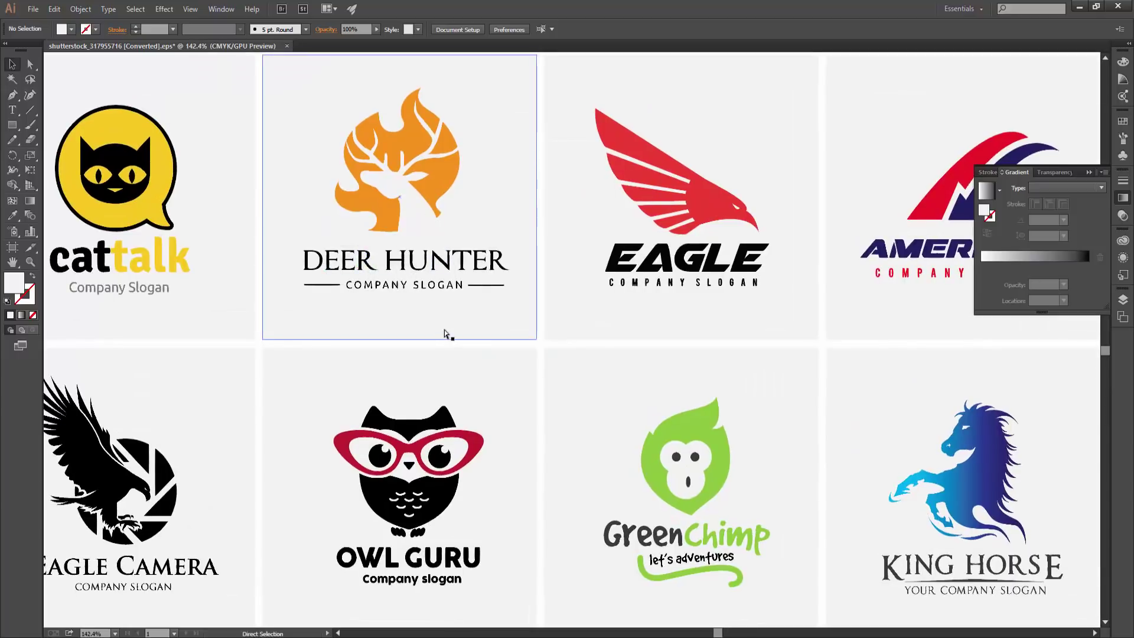
key(ctrl+w)
click(624, 345)
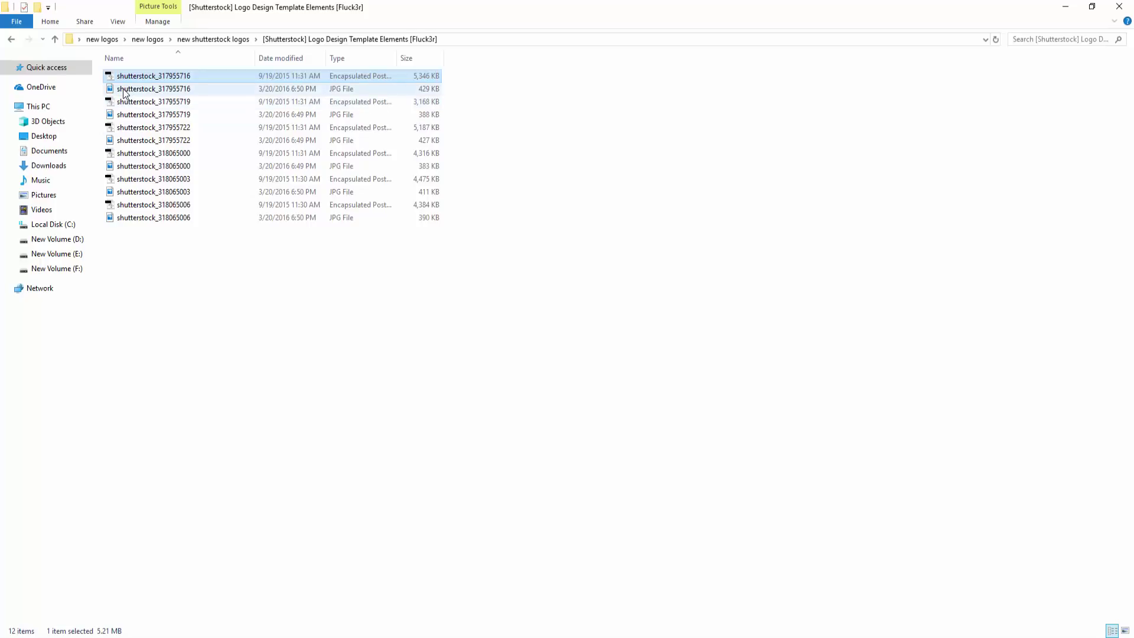
Step: Open shutterstock_317955719.eps, inspect the Phoenix and Americas logos, and fit the artboard
double_click(130, 101)
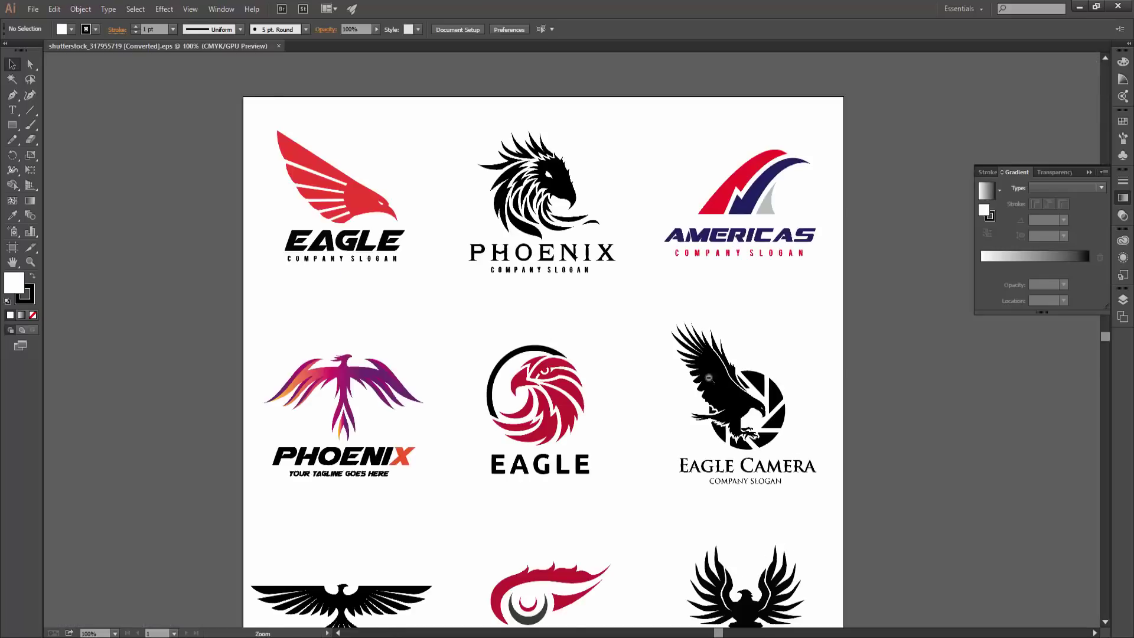
drag(709, 378, 624, 418)
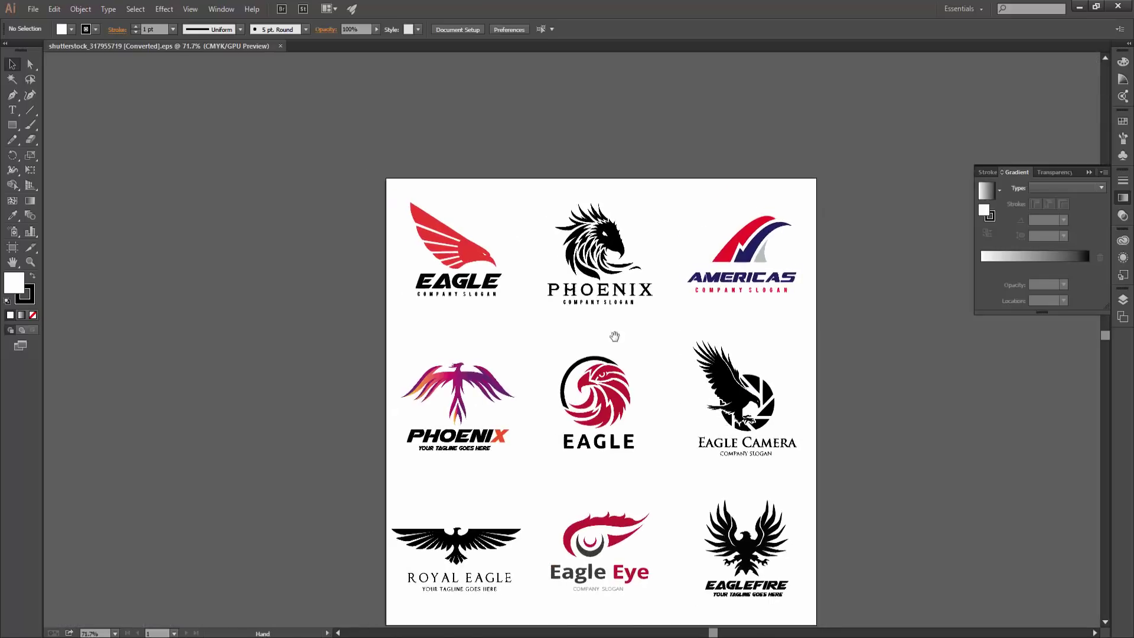
key(ctrl+0)
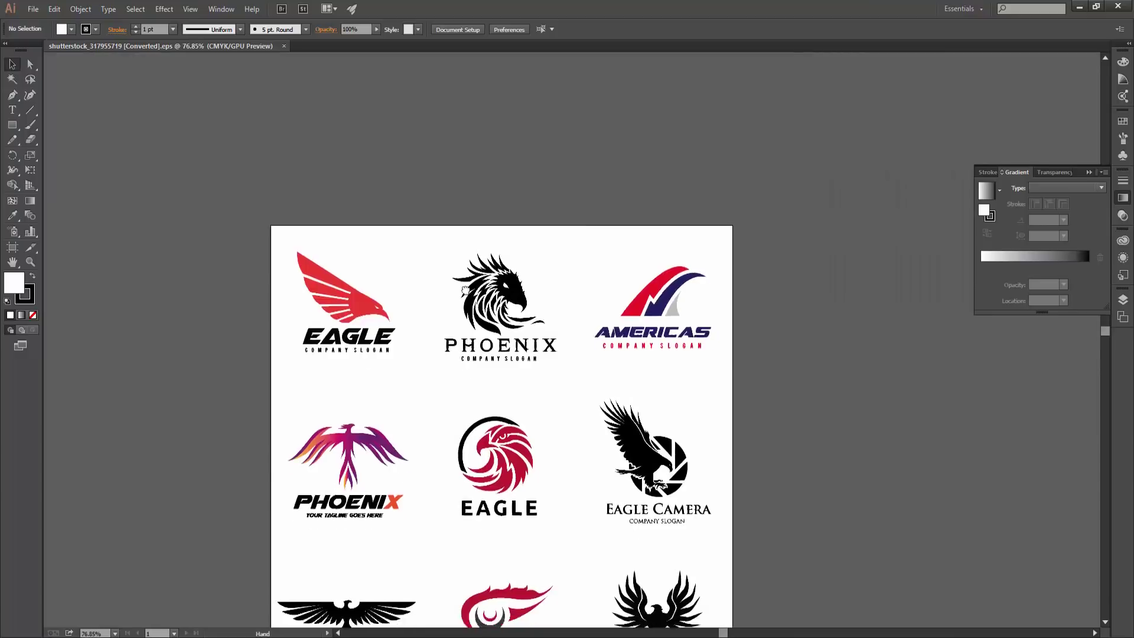
key(alt+Tab)
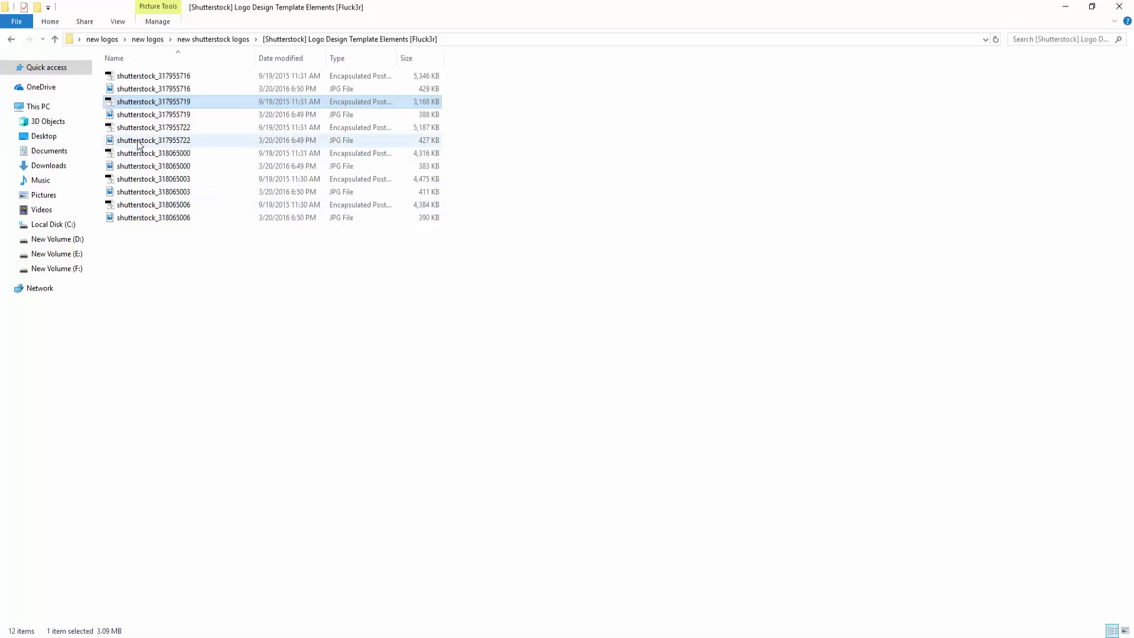
Step: Open shutterstock_317955722.eps and browse its lower logo rows before returning to the folder
double_click(133, 128)
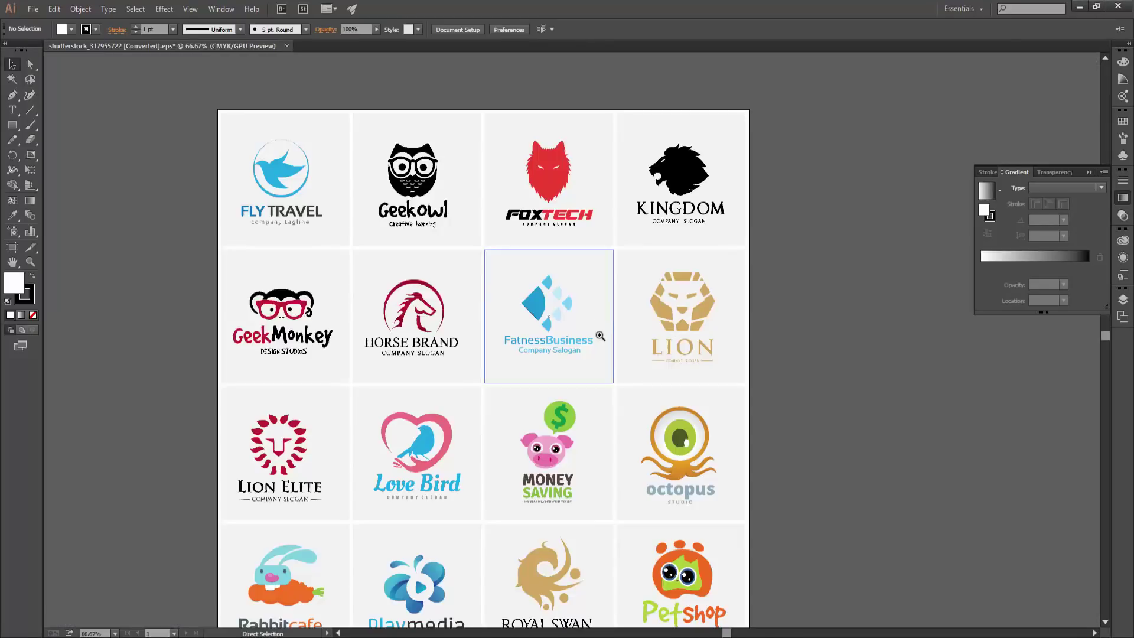
scroll(553, 329, up, 1)
drag(506, 431, 523, 245)
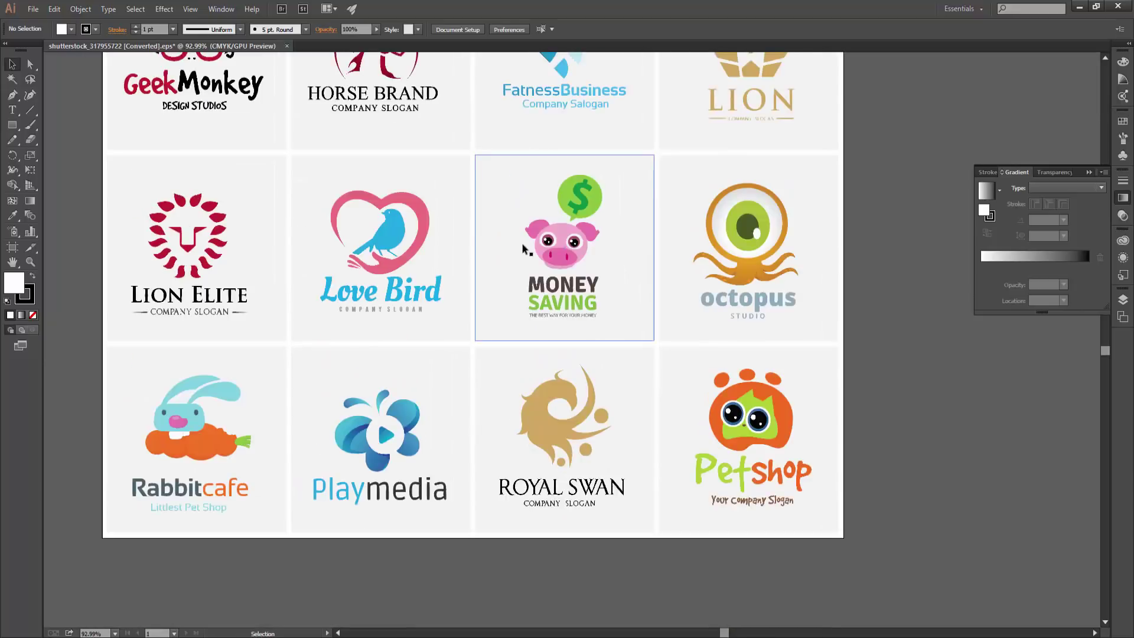
key(alt+Tab)
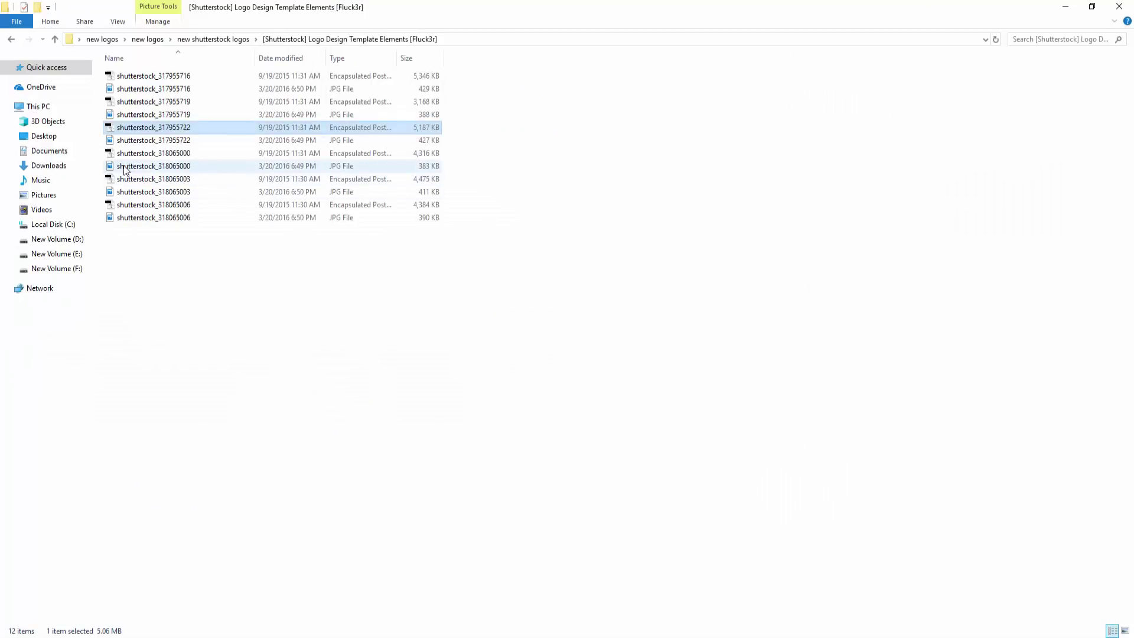
Step: View shutterstock_318065000.jpg in Photos, then advance to the Cloud logo grid image
double_click(150, 166)
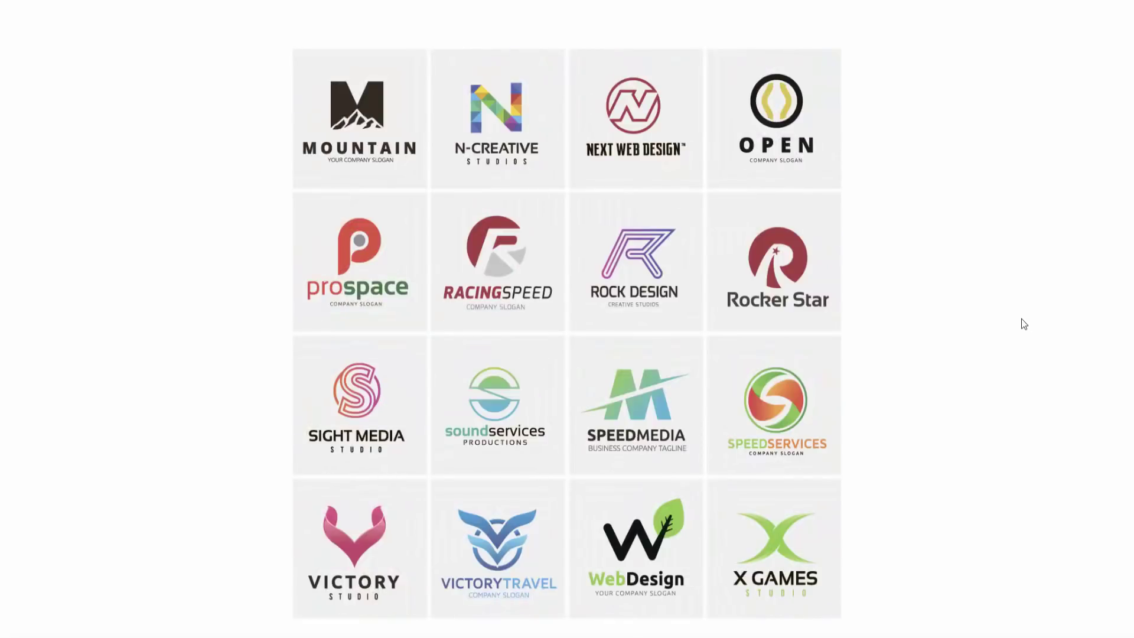
click(1103, 343)
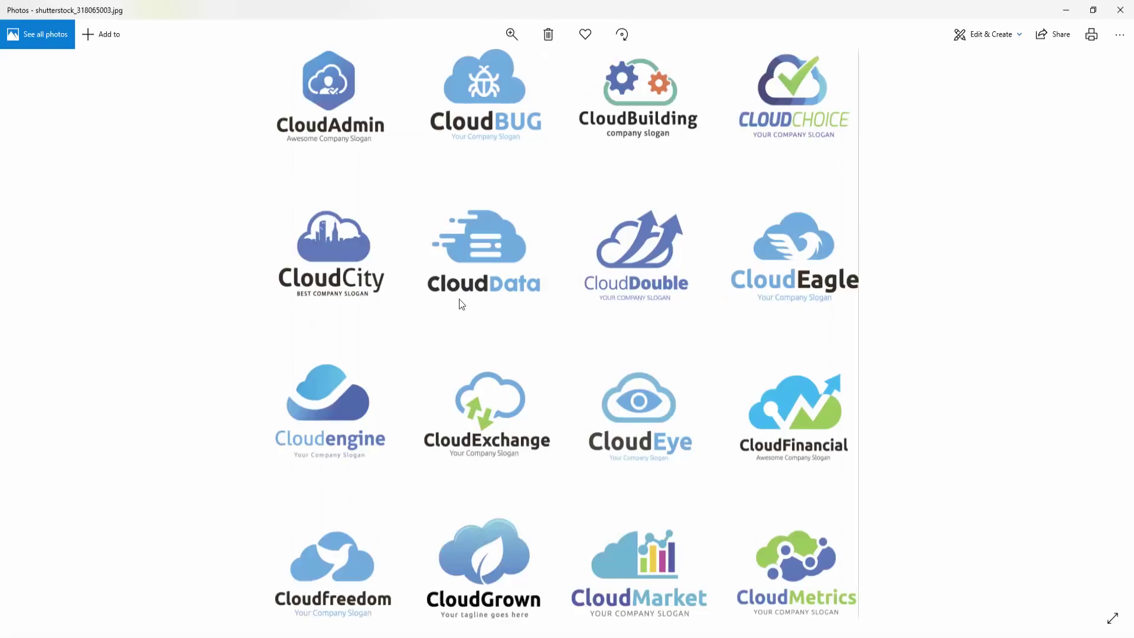
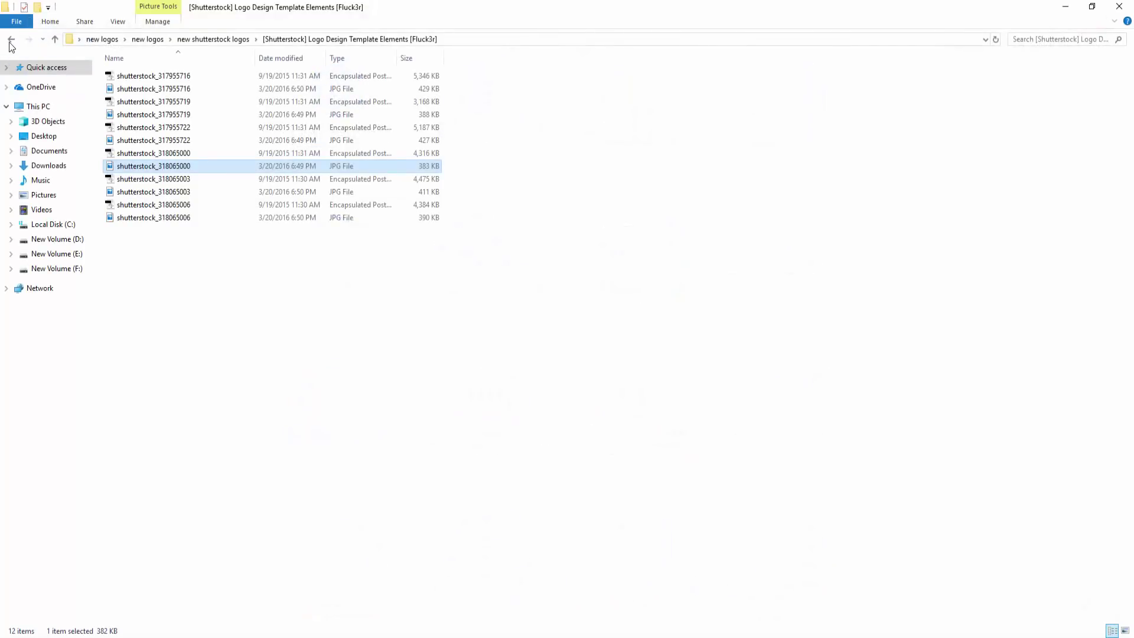
Step: Leave the shutterstock folder and open 24 Badges.ai from the photography logo pack's Ai folder
click(10, 40)
double_click(195, 141)
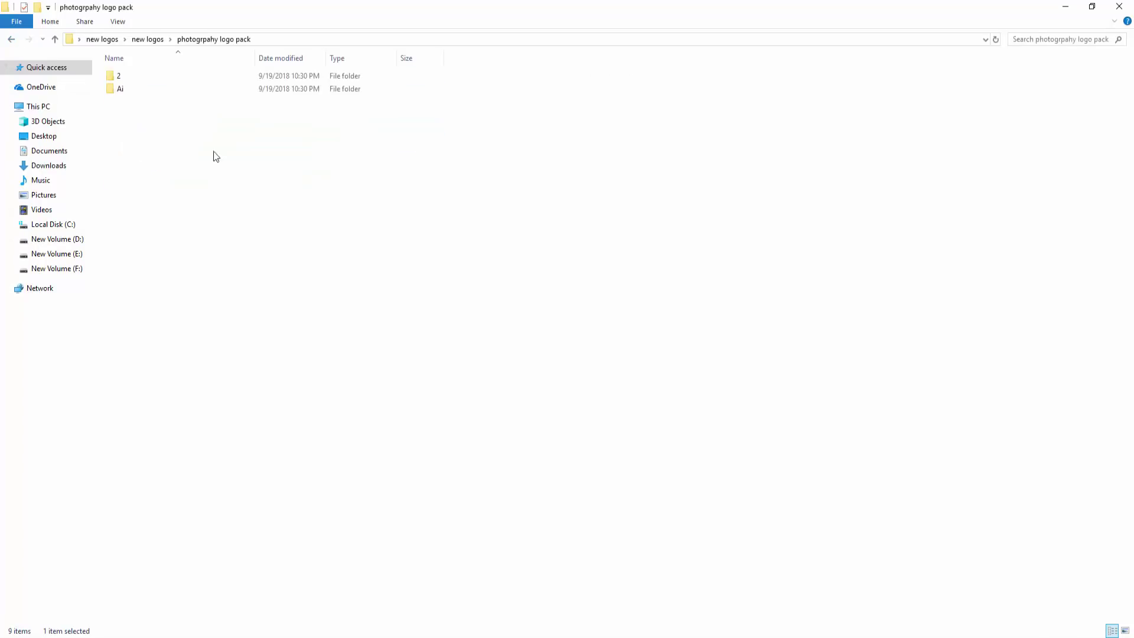
double_click(120, 89)
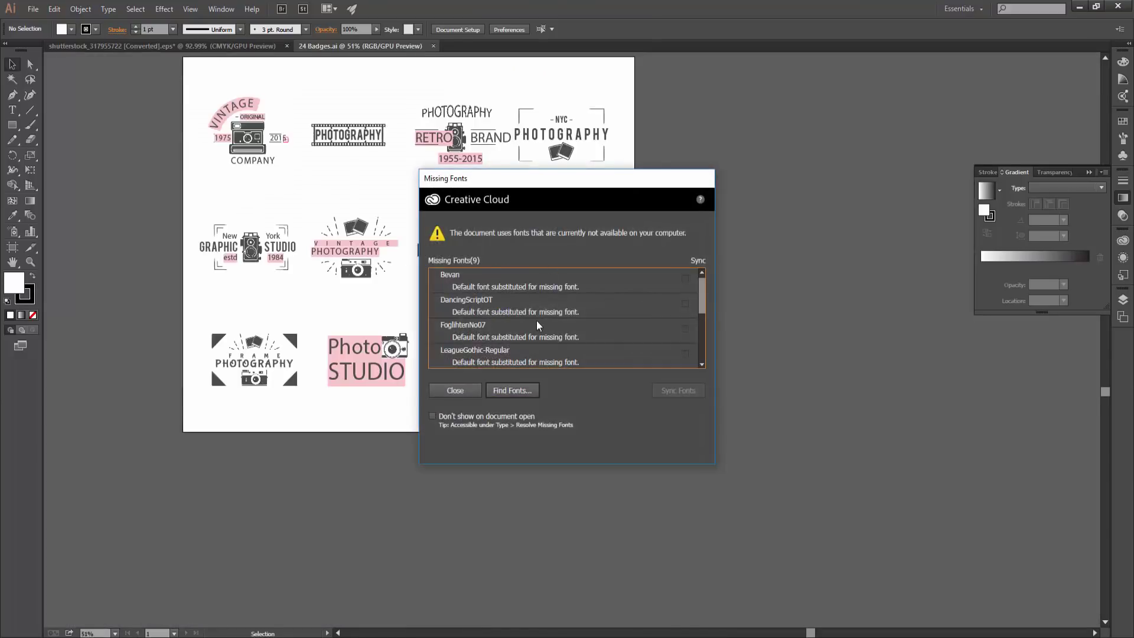
Step: Dismiss the missing-fonts warning and zoom in on the Vintage badge
scroll(536, 325, down, 3)
scroll(537, 328, up, 3)
scroll(481, 313, down, 3)
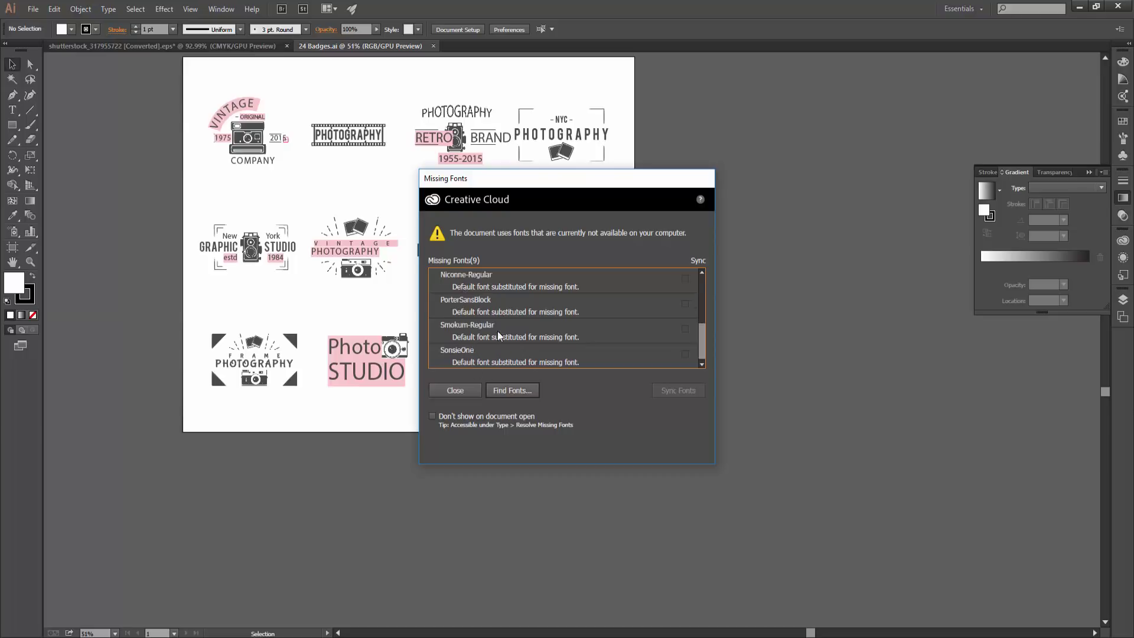
click(453, 390)
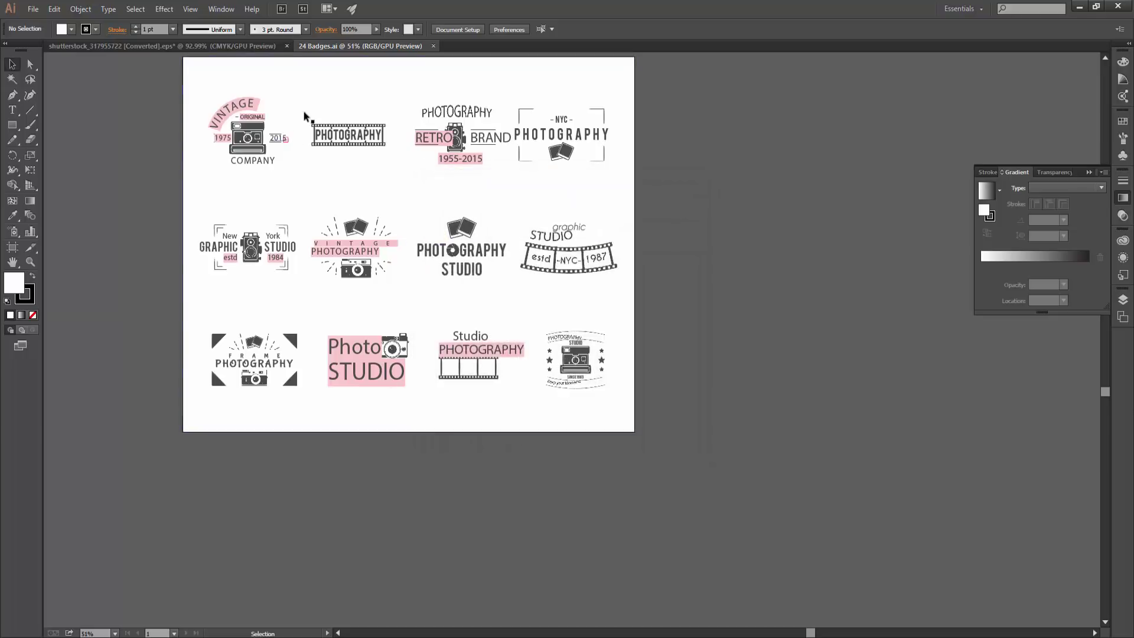
click(350, 101)
click(335, 236)
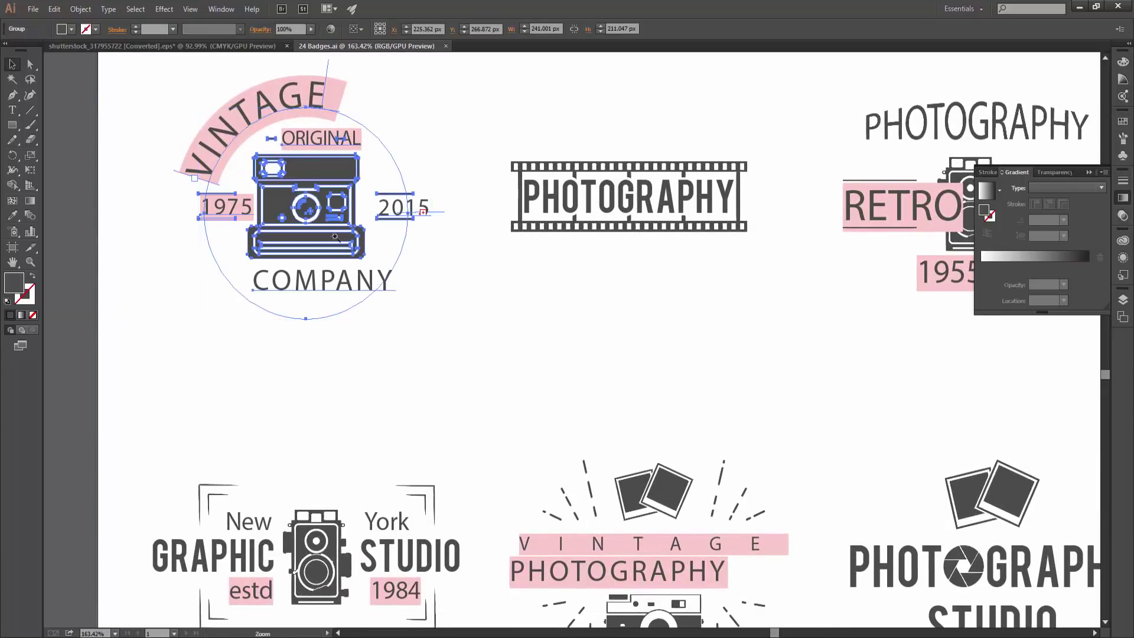
scroll(497, 278, down, 5)
scroll(496, 278, up, 2)
scroll(496, 278, down, 3)
Step: Inspect the PHOTOGRAPHY text in the Photography Studio and Frame badges
click(468, 192)
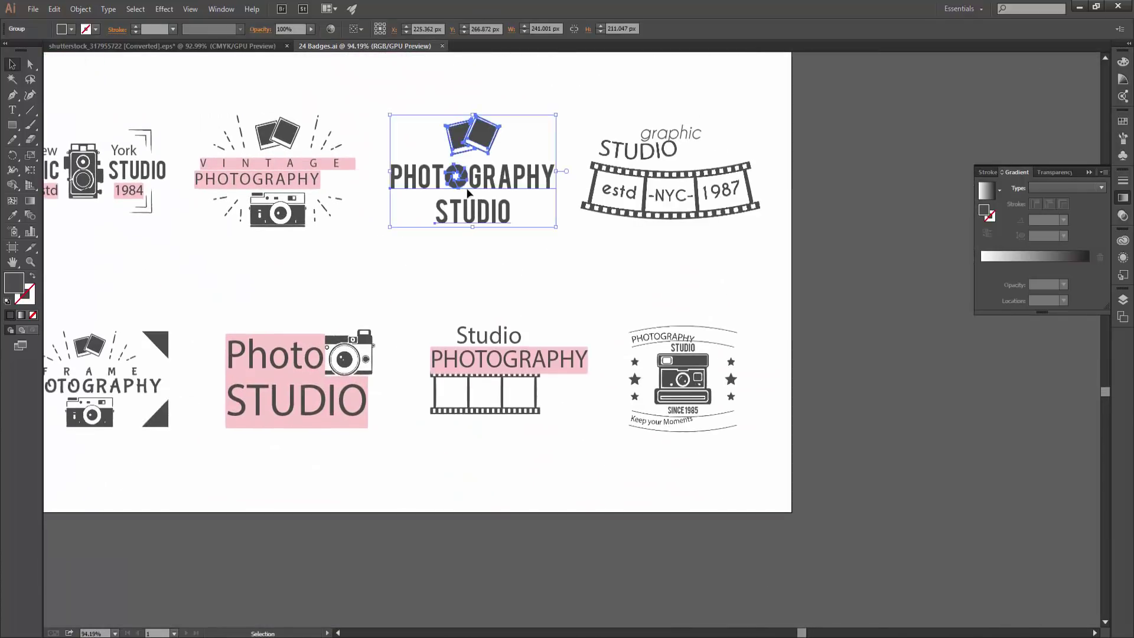
double_click(505, 182)
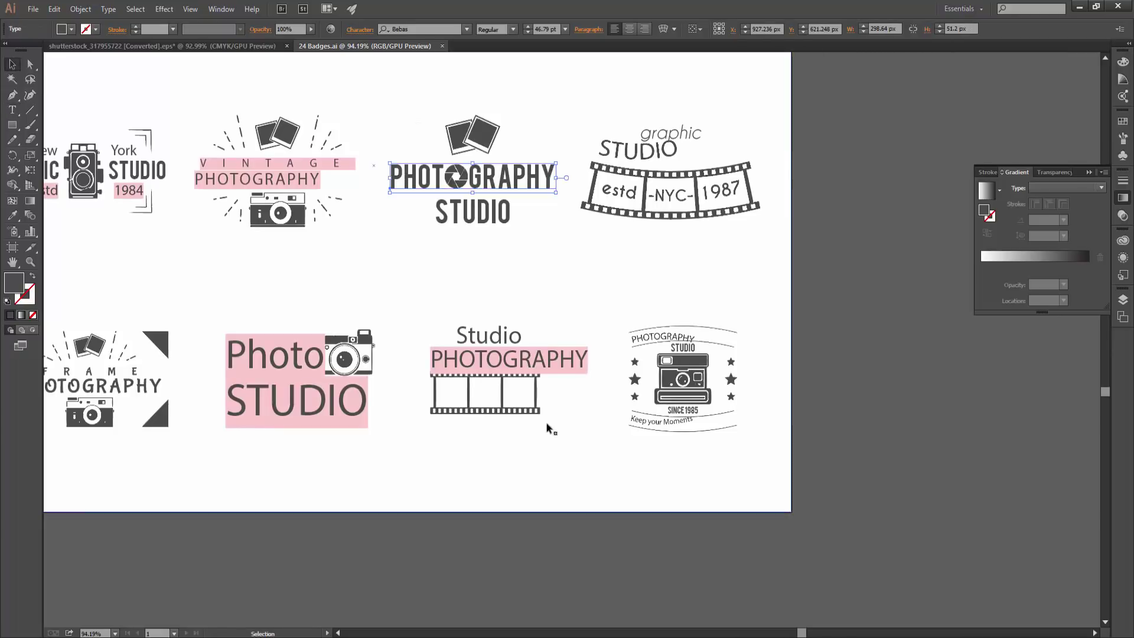
drag(109, 397, 401, 405)
double_click(383, 394)
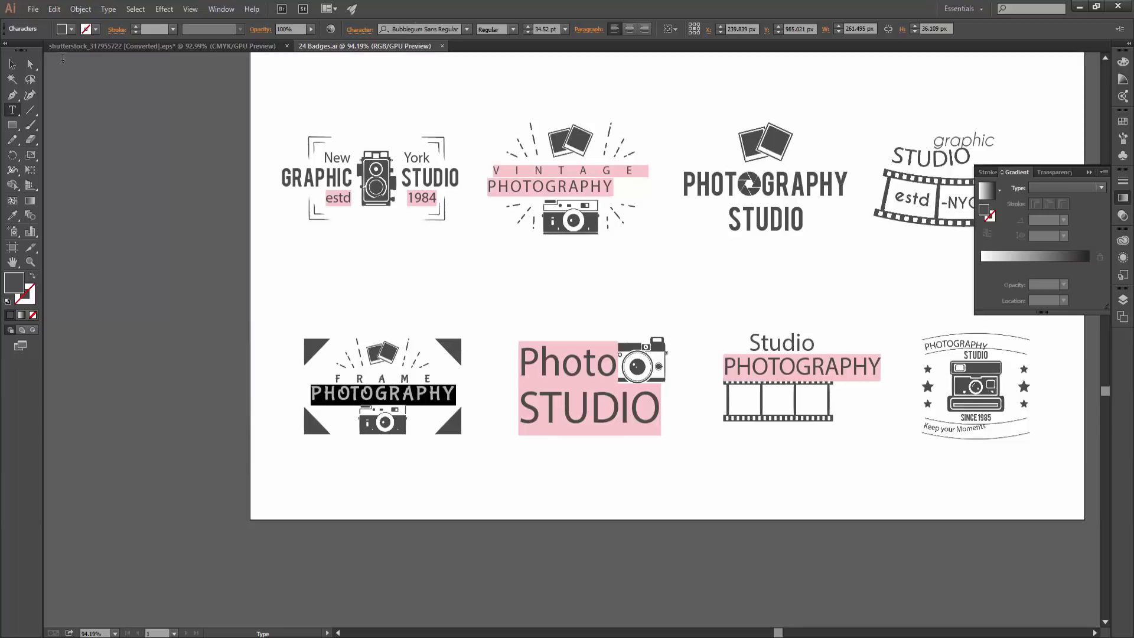
key(Escape)
Step: Move the Frame badge off the artboard, then close 24 Badges without saving
mouse_move(511, 417)
mouse_down()
mouse_move(353, 365)
mouse_move(628, 583)
mouse_up()
key(v)
drag(803, 568, 411, 537)
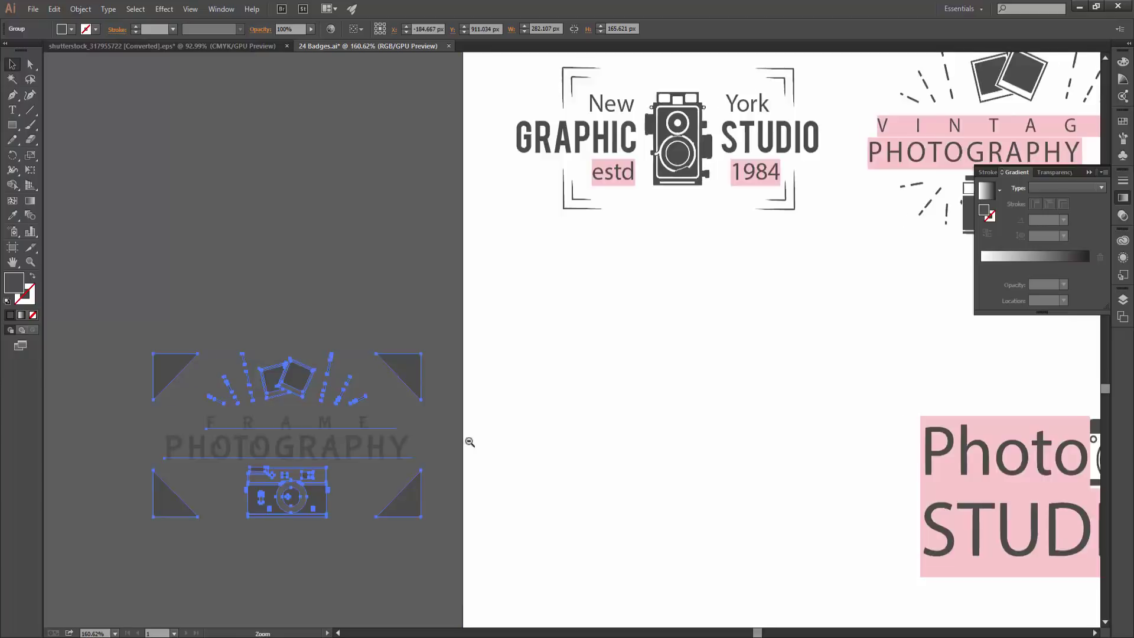
scroll(469, 442, down, 3)
key(ctrl+w)
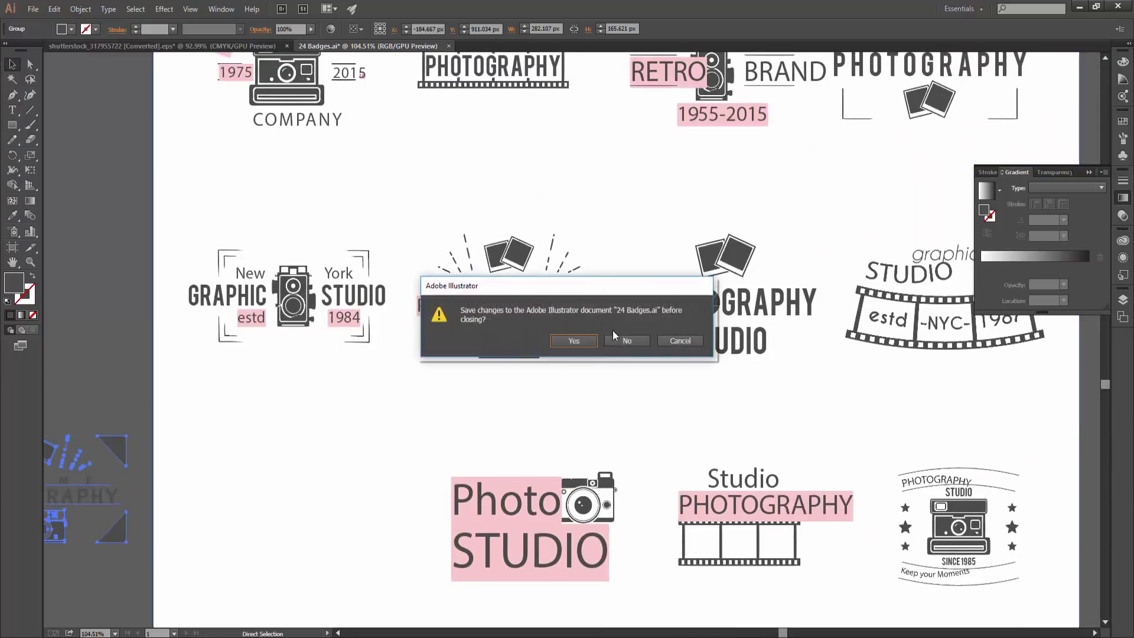
click(614, 335)
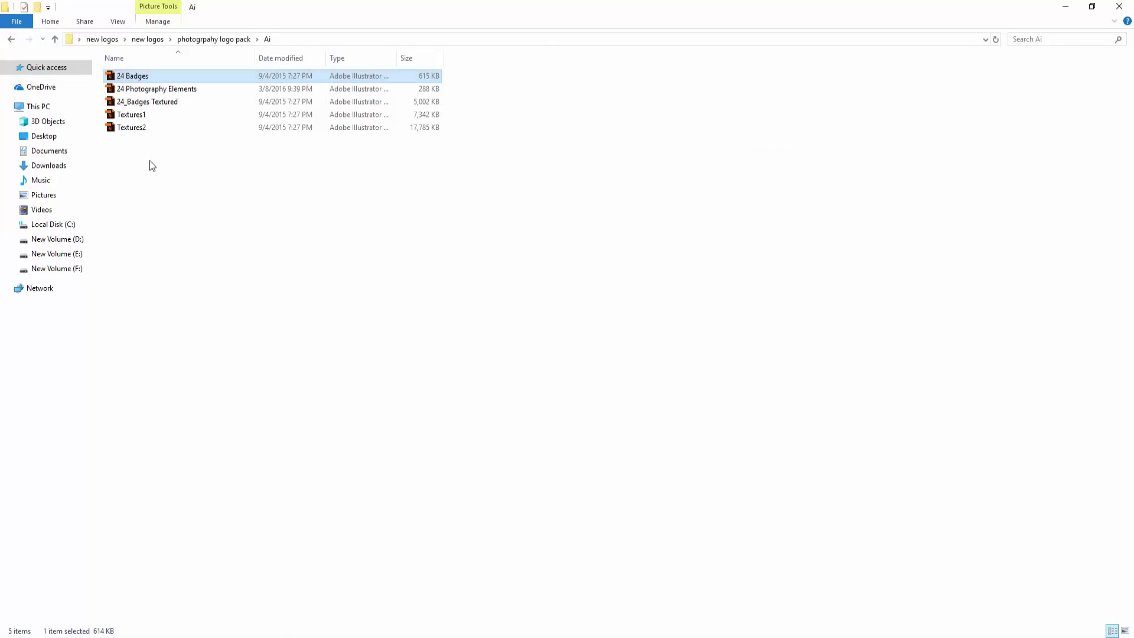
Step: Open Textures1.ai and zoom in and out on the bark texture
double_click(131, 114)
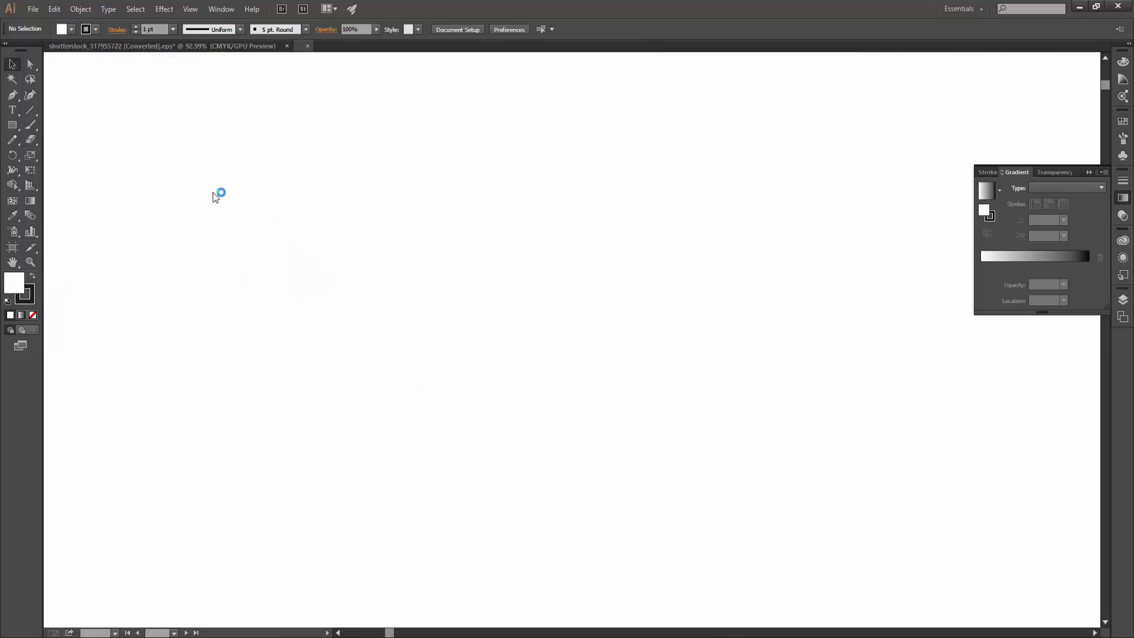
key(z)
drag(290, 188, 566, 217)
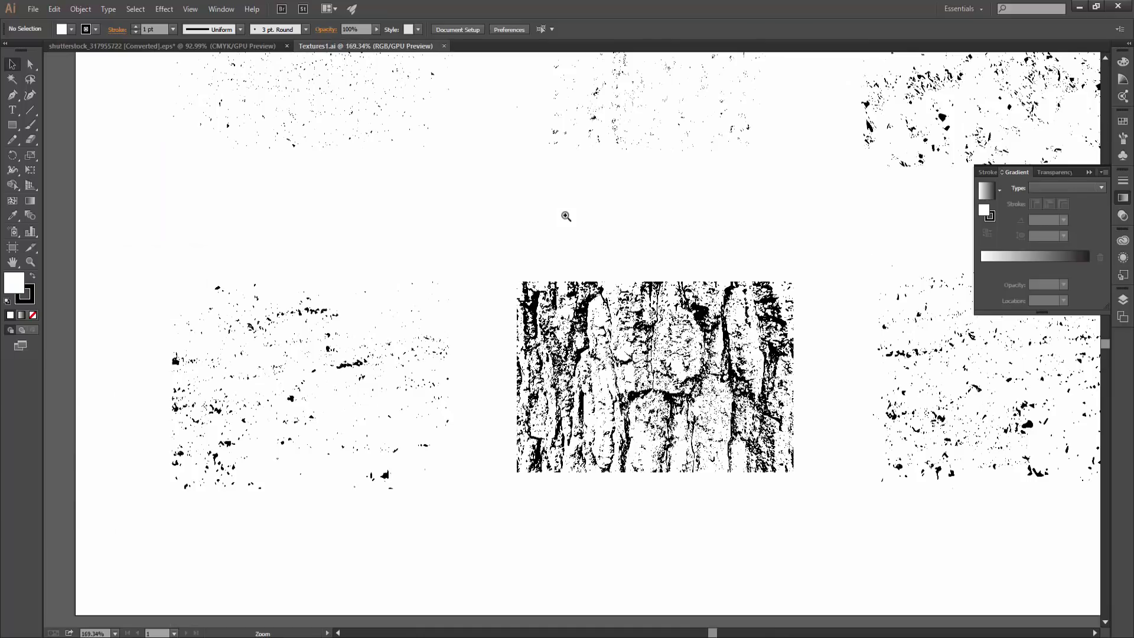
alt+click(514, 232)
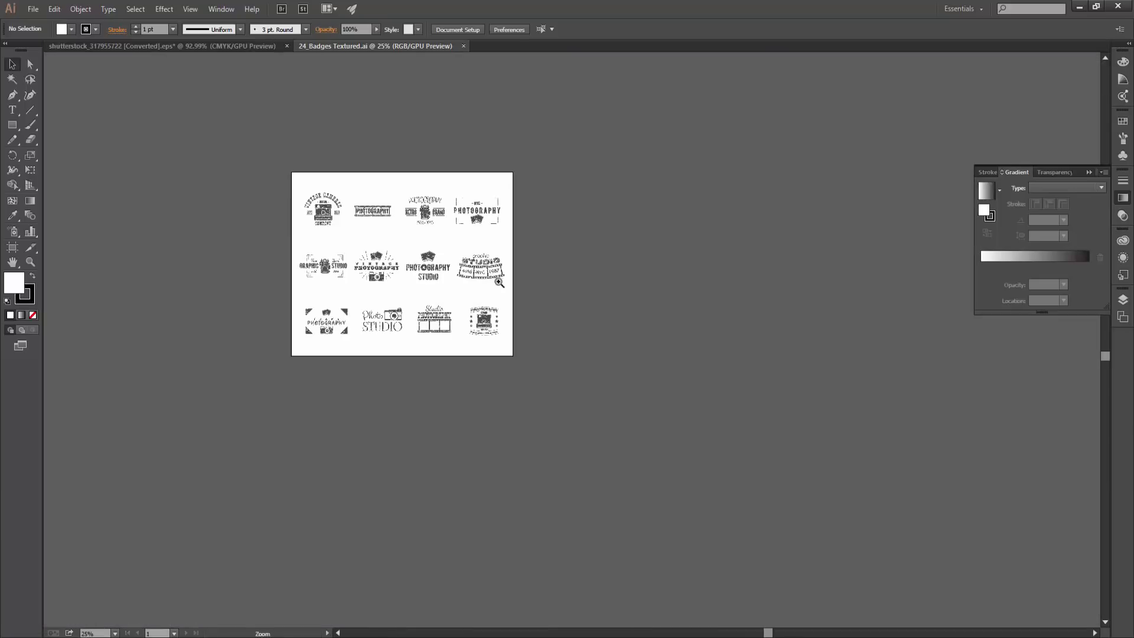
Step: Open 24_Badges Textured.ai and inspect the textured Vintage Photography badge up close
click(328, 269)
drag(328, 269, 378, 270)
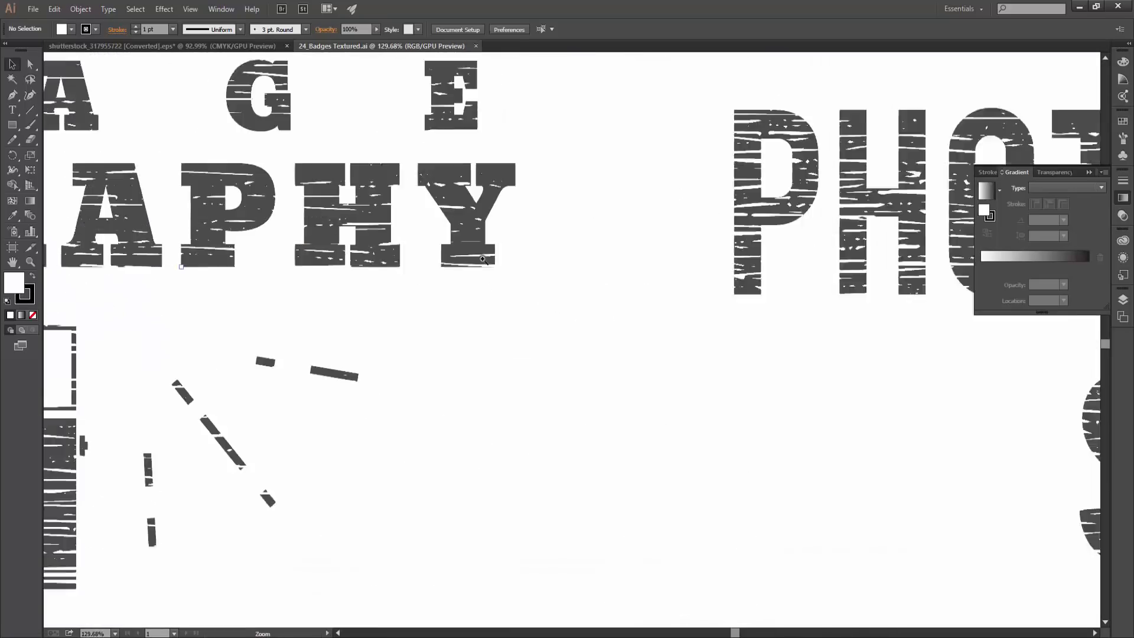
click(486, 215)
right_click(473, 186)
drag(356, 349, 307, 474)
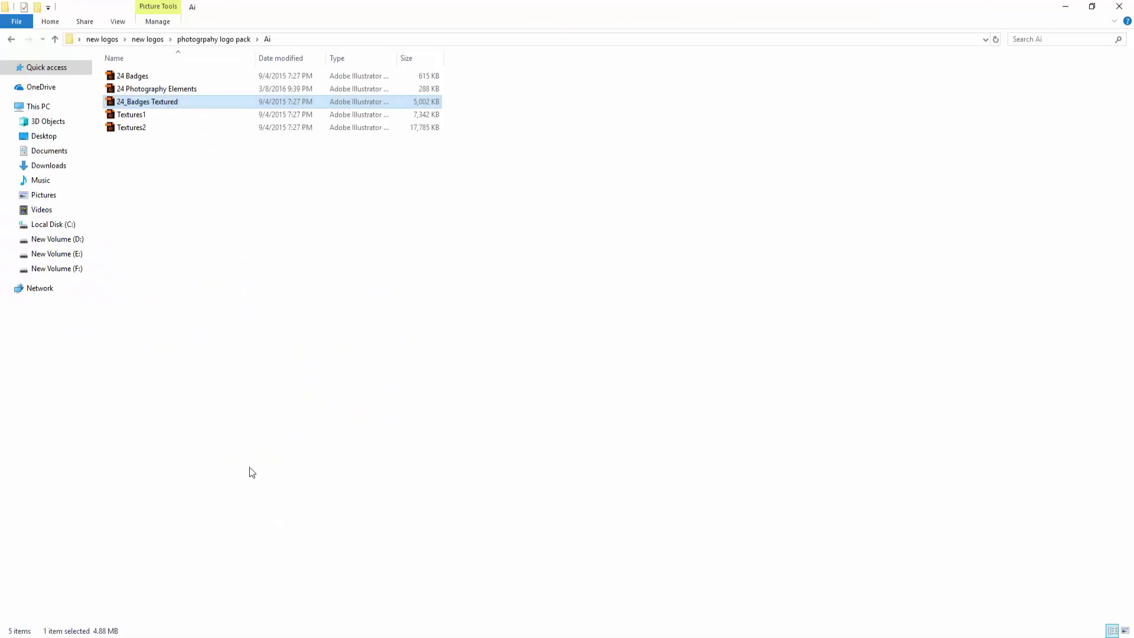
Step: Open the flame logo template, dismiss its missing-fonts warning, and close Photoshop
drag(157, 88, 180, 142)
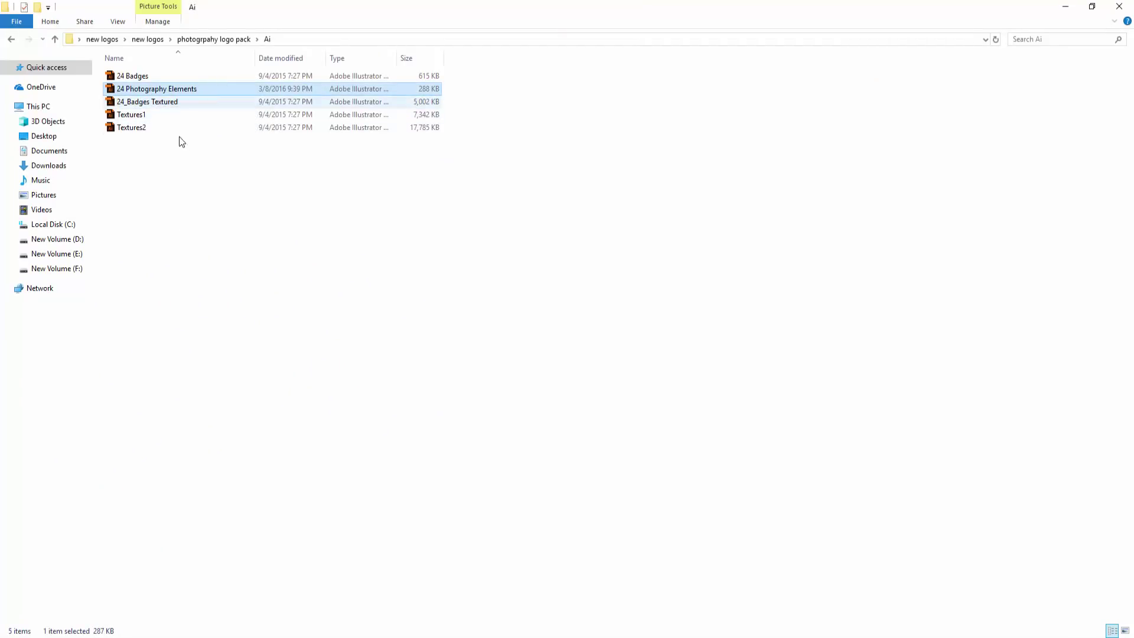
key(BackSpace)
key(BackSpace)
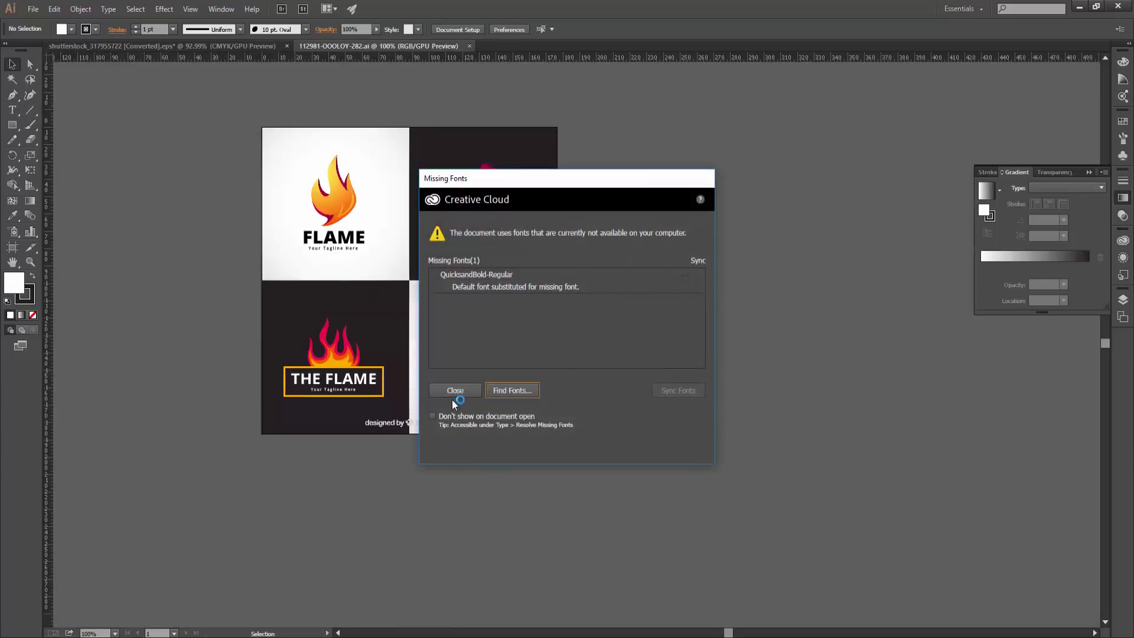
click(455, 391)
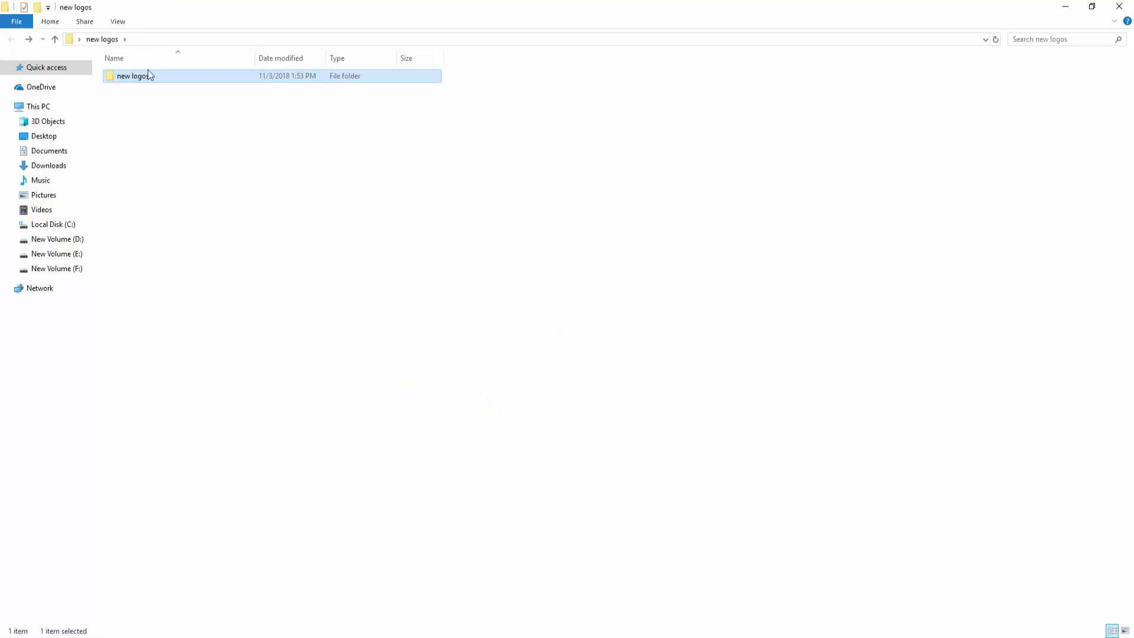
click(118, 78)
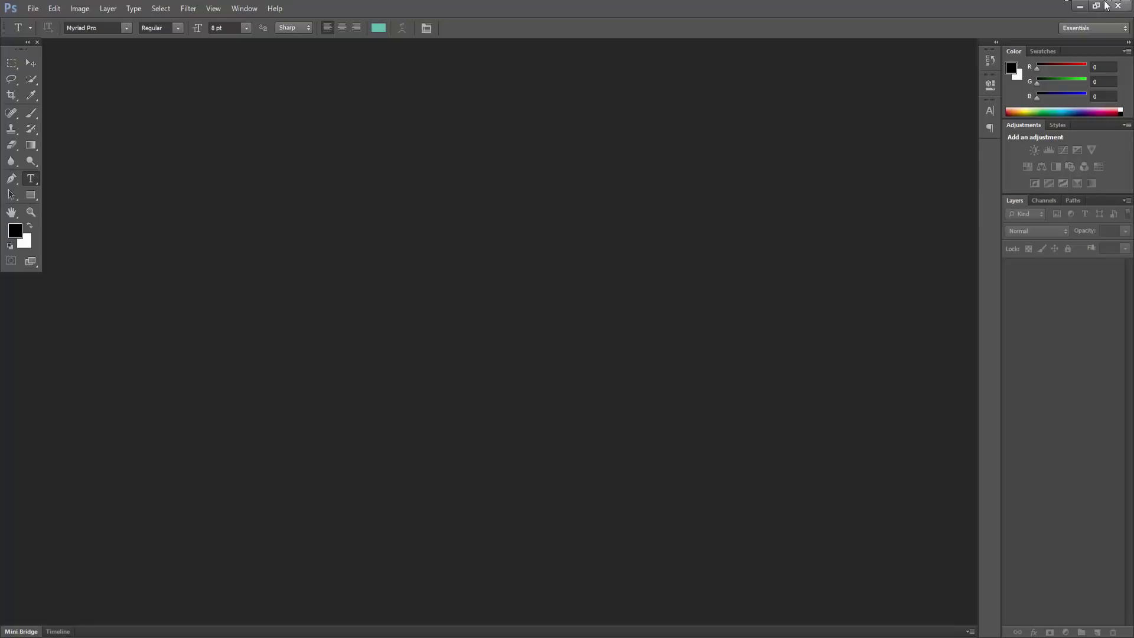
click(1082, 5)
Step: Navigate through custom logos2 to 7 Additional Logos and open Eternity Health Logo.ai
double_click(66, 273)
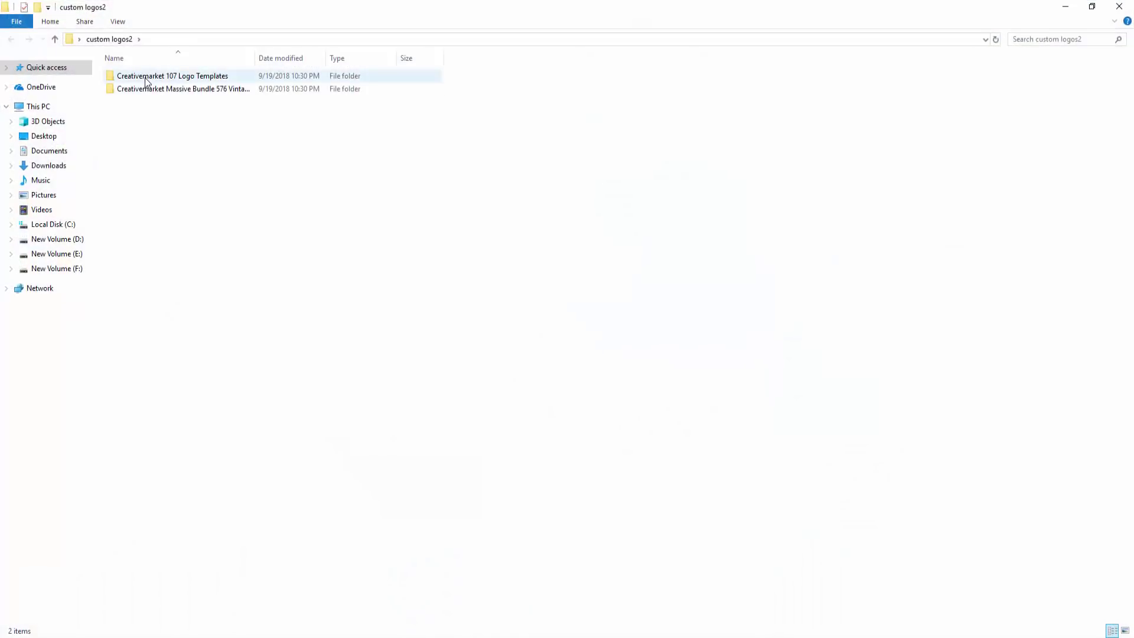
double_click(146, 81)
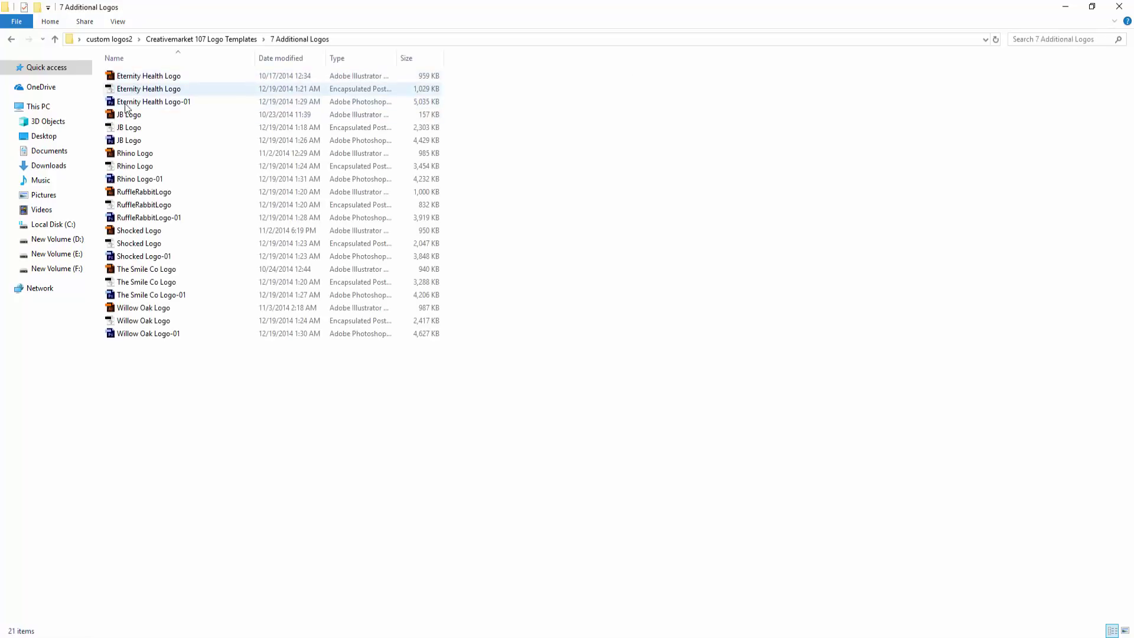
click(133, 103)
click(124, 178)
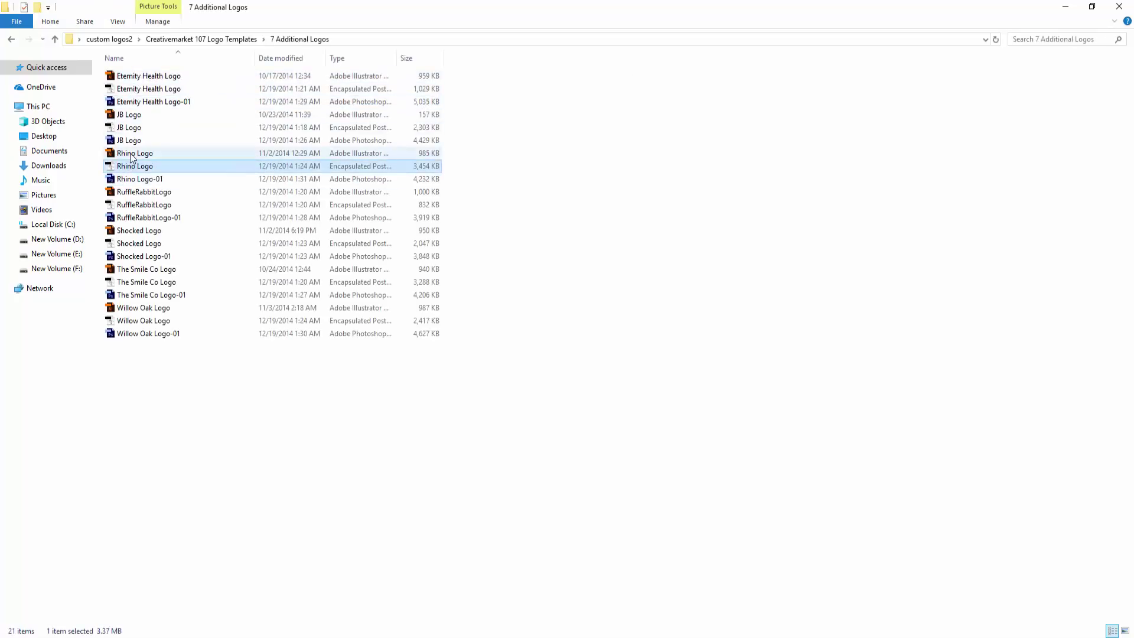
click(135, 153)
double_click(136, 75)
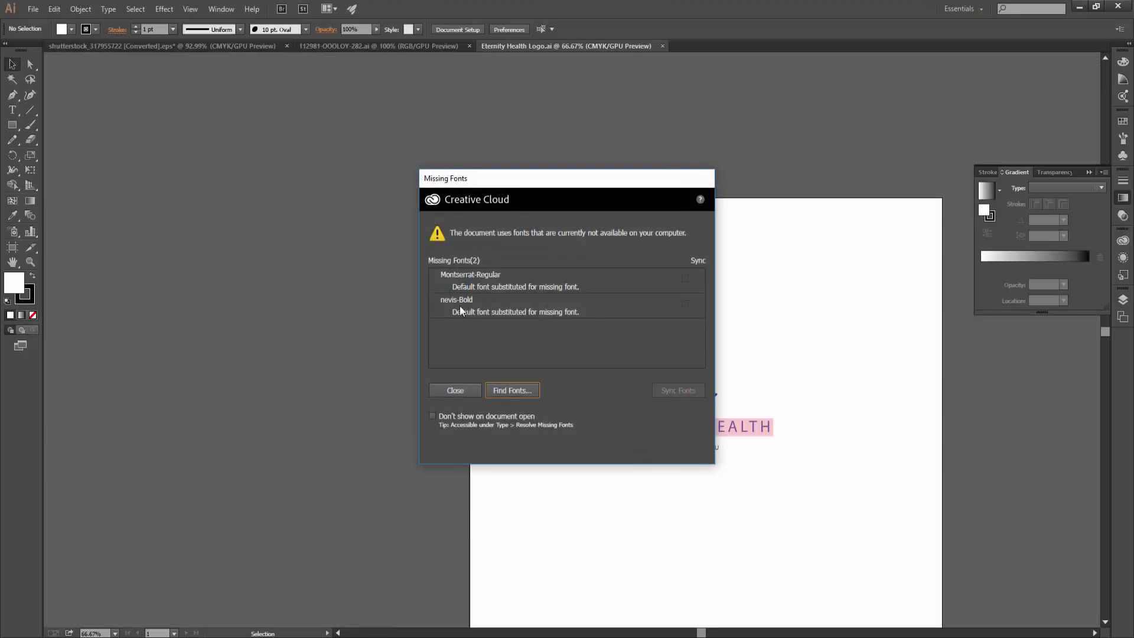
Step: Dismiss the missing-fonts warning and inspect the Eternity Health lotus icon group
click(453, 299)
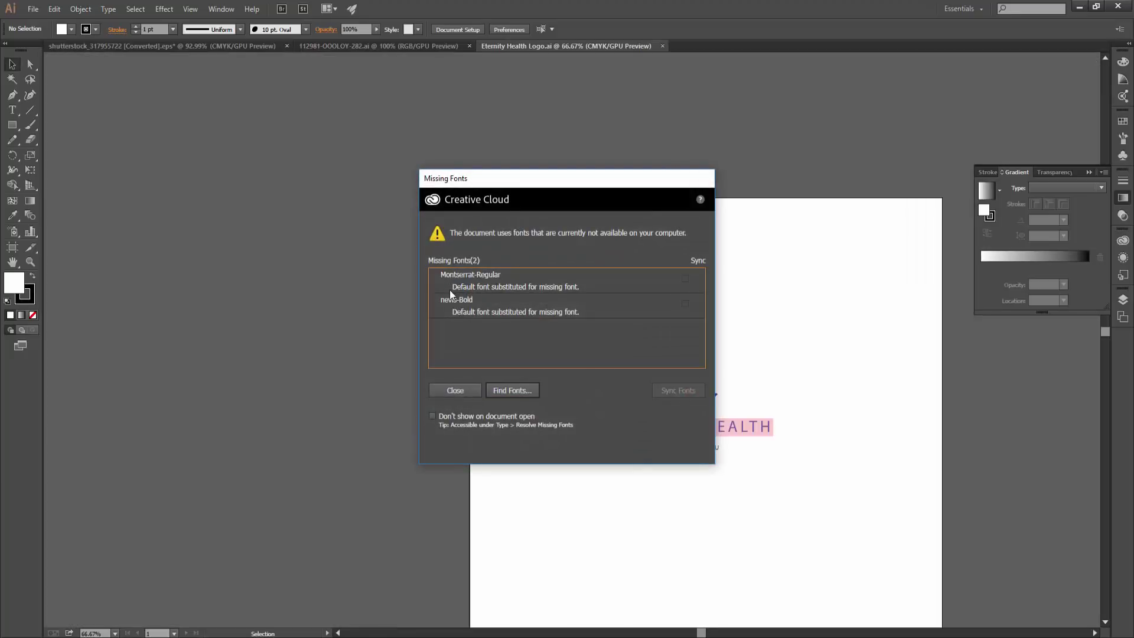
click(455, 391)
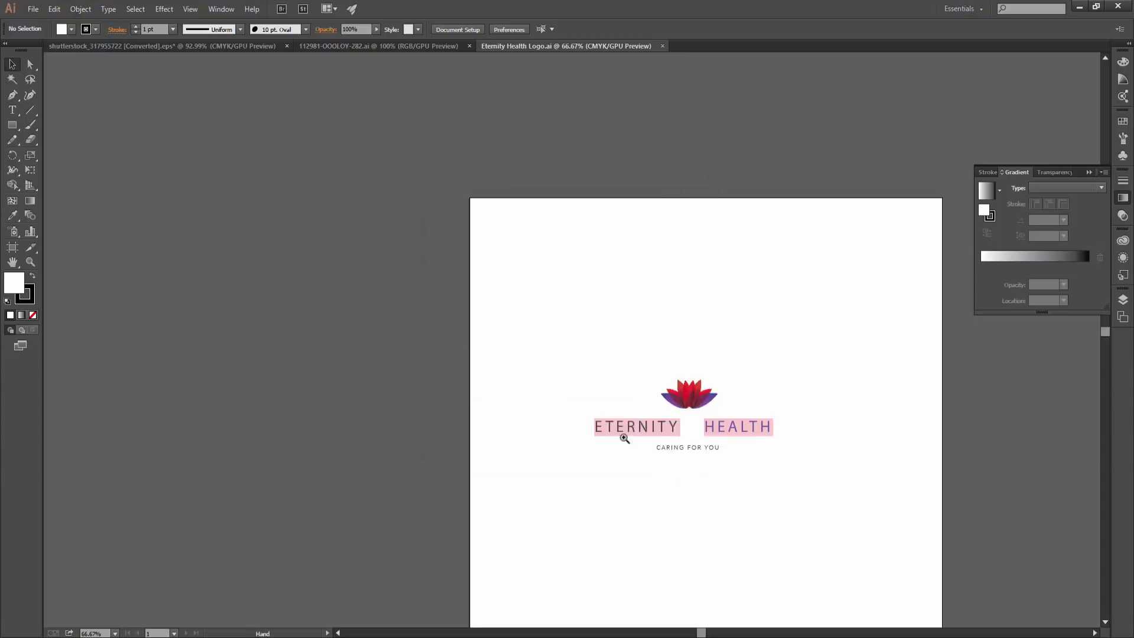
scroll(621, 436, up, 3)
click(765, 378)
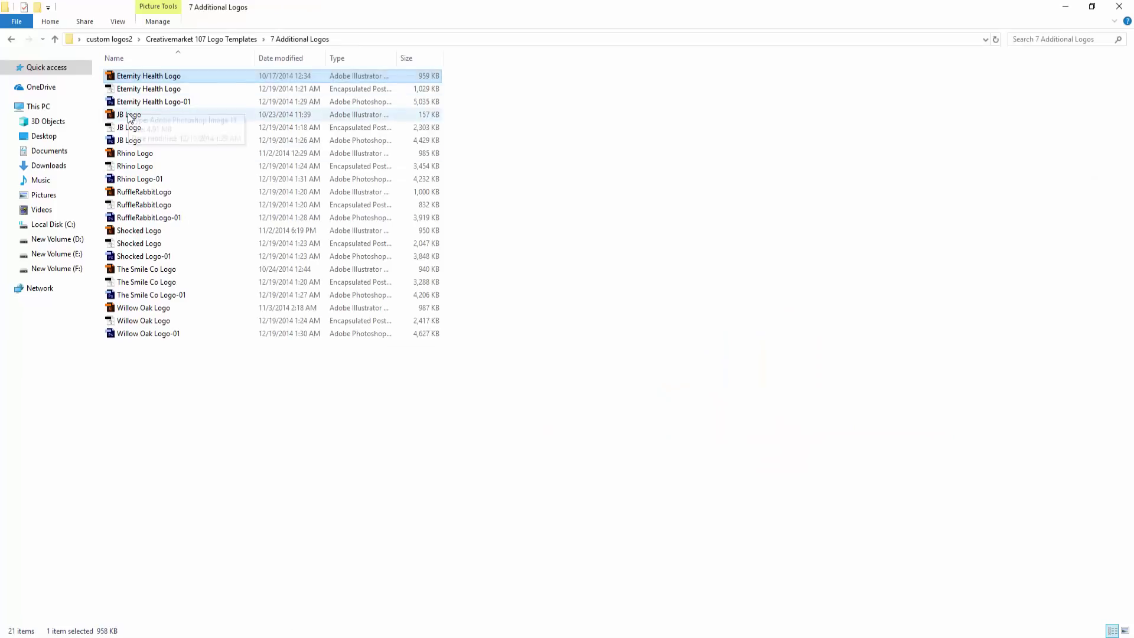
click(129, 115)
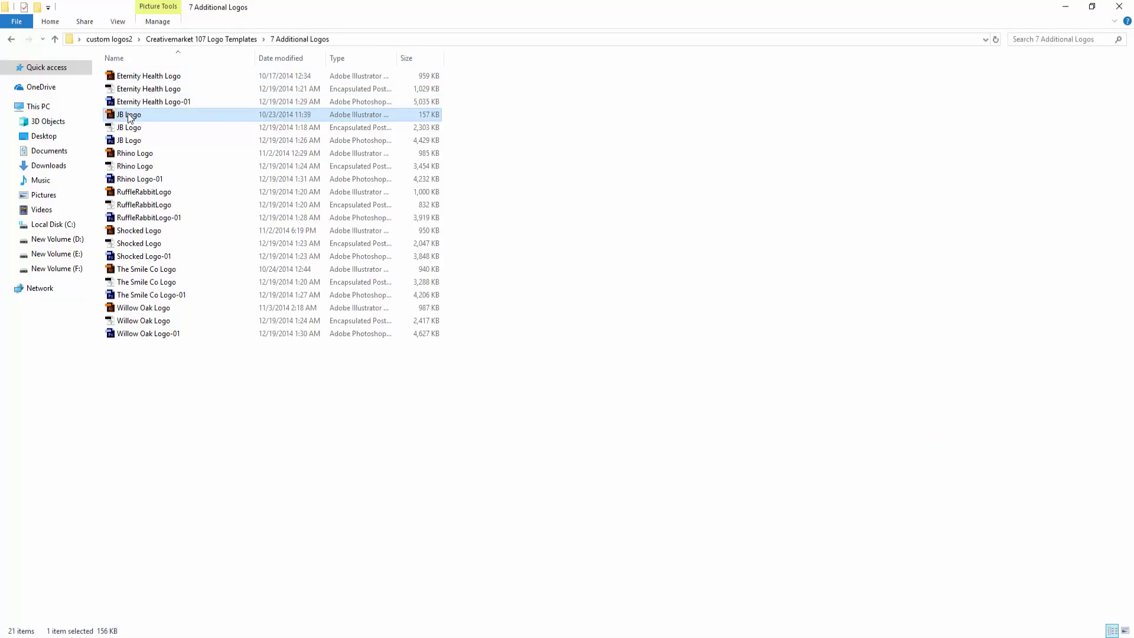
Step: Preview the JB Logo file, fitting the logo in view, then close it
double_click(130, 116)
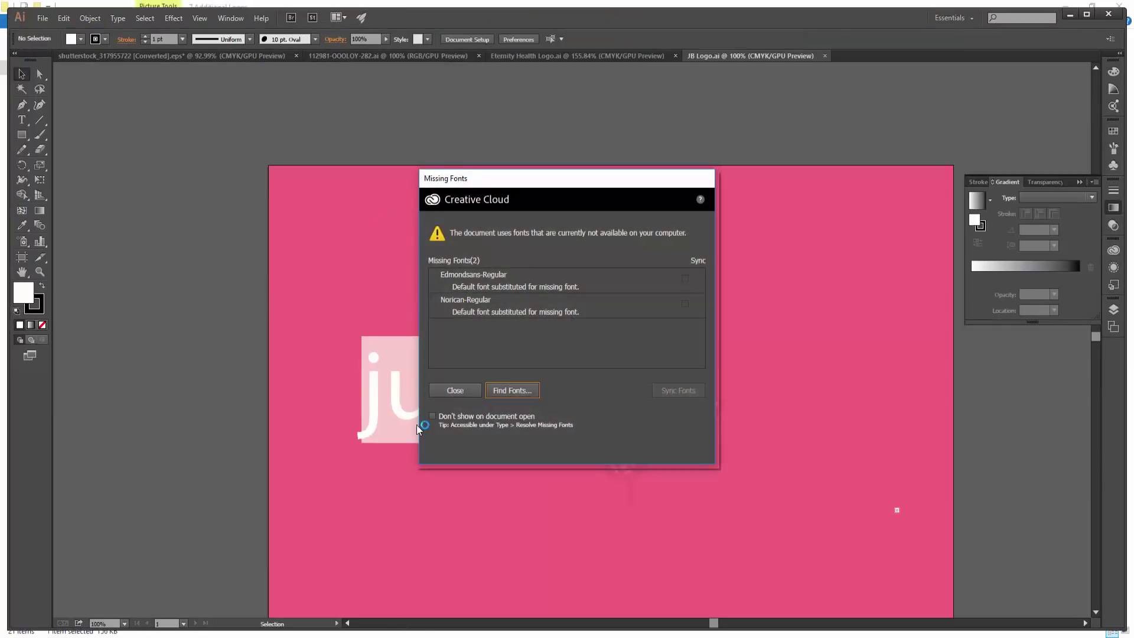
click(455, 391)
drag(535, 418, 557, 433)
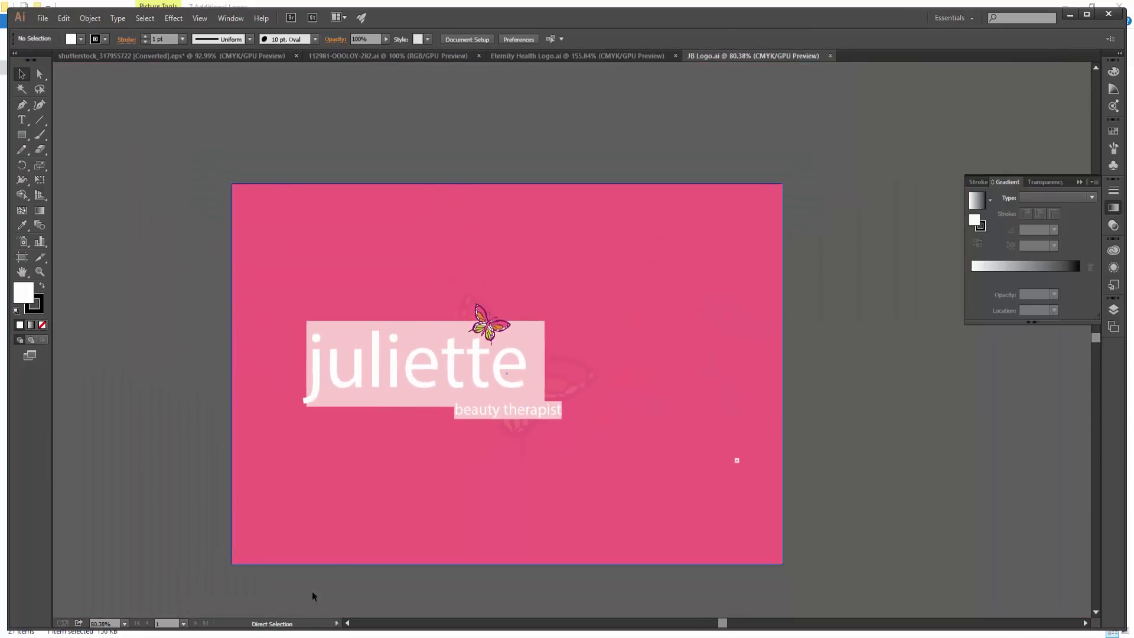
key(ctrl+w)
key(alt+Tab)
key(alt+Tab)
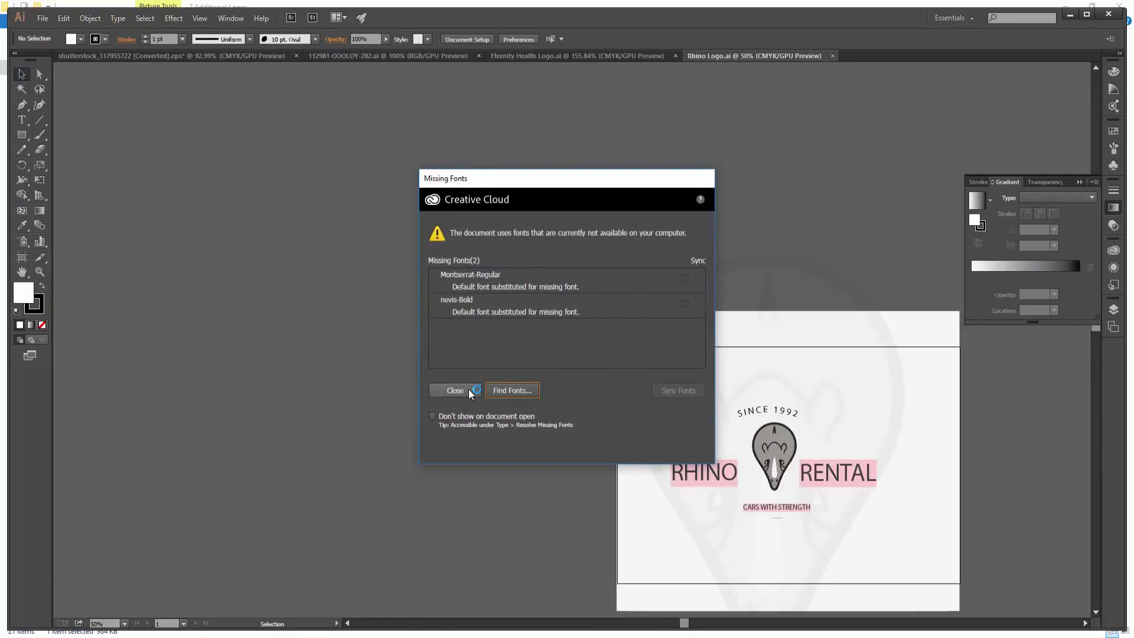
Step: Preview the Rhino and Shocked logos, dismissing their missing-fonts warnings
click(471, 393)
key(alt+Tab)
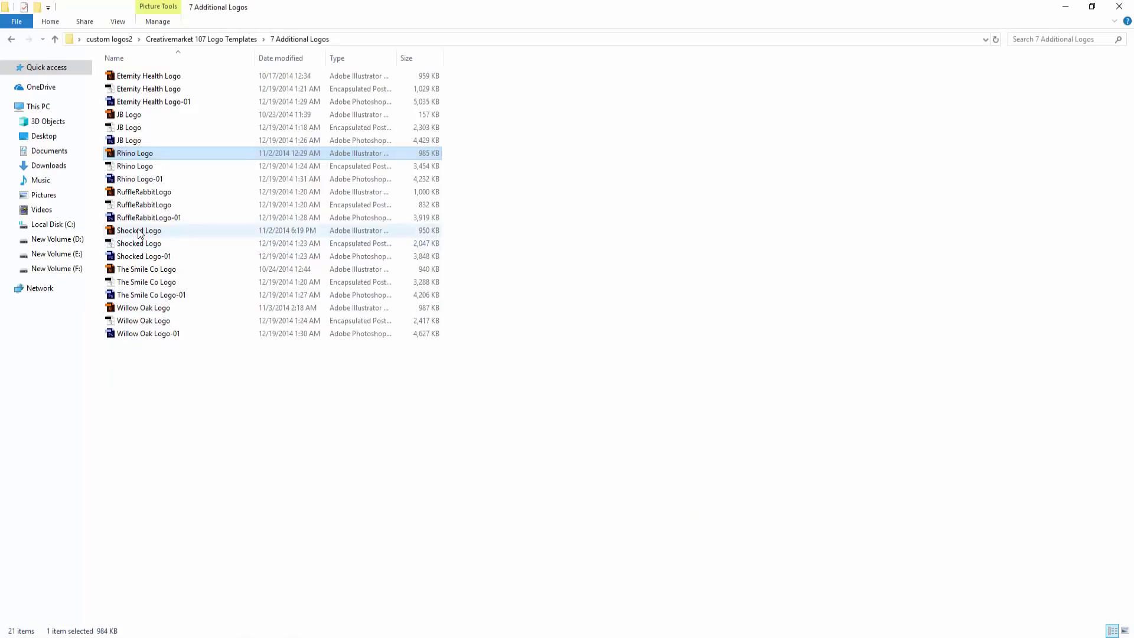
click(133, 232)
key(alt+Tab)
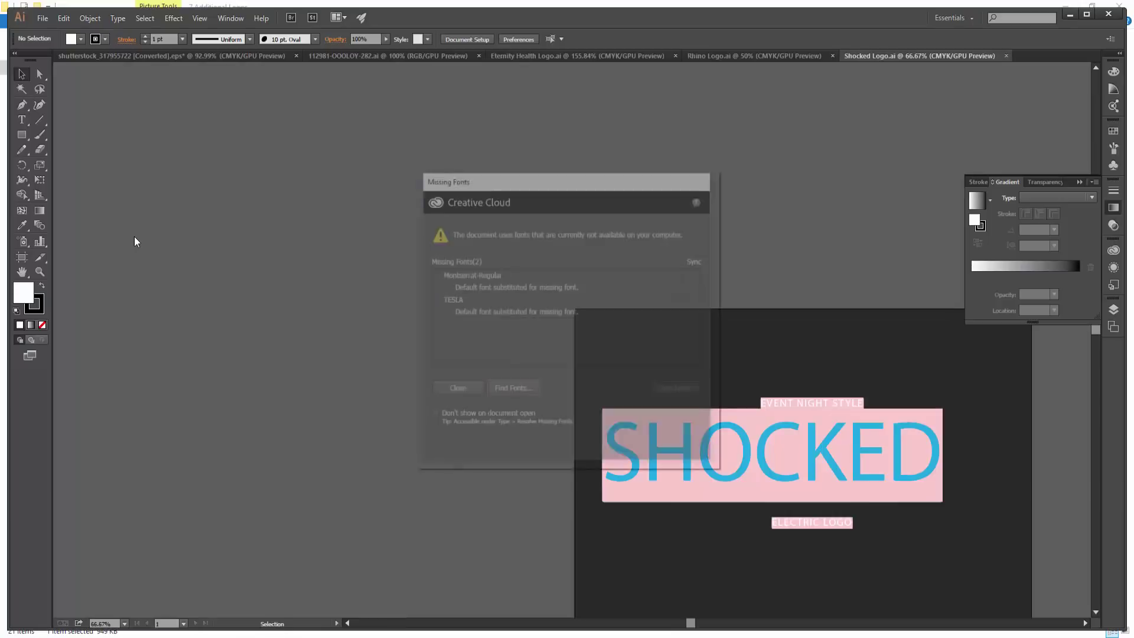
click(450, 388)
key(alt+Tab)
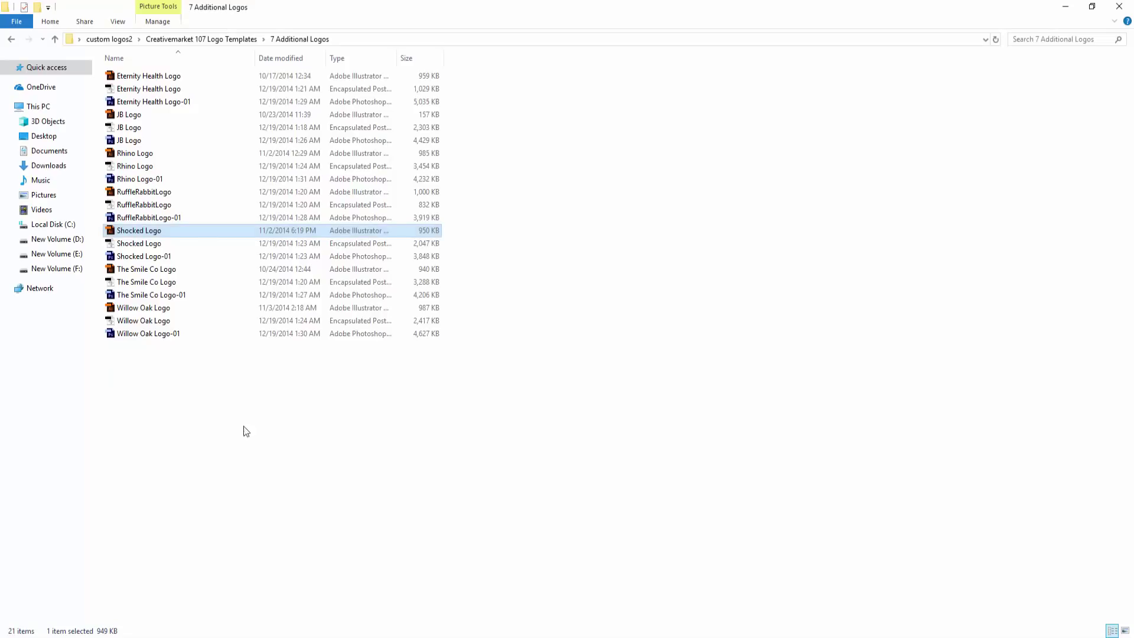
Step: Open The Smile Co and Willow Oak logos, dismissing their missing-fonts warnings
click(137, 284)
double_click(137, 284)
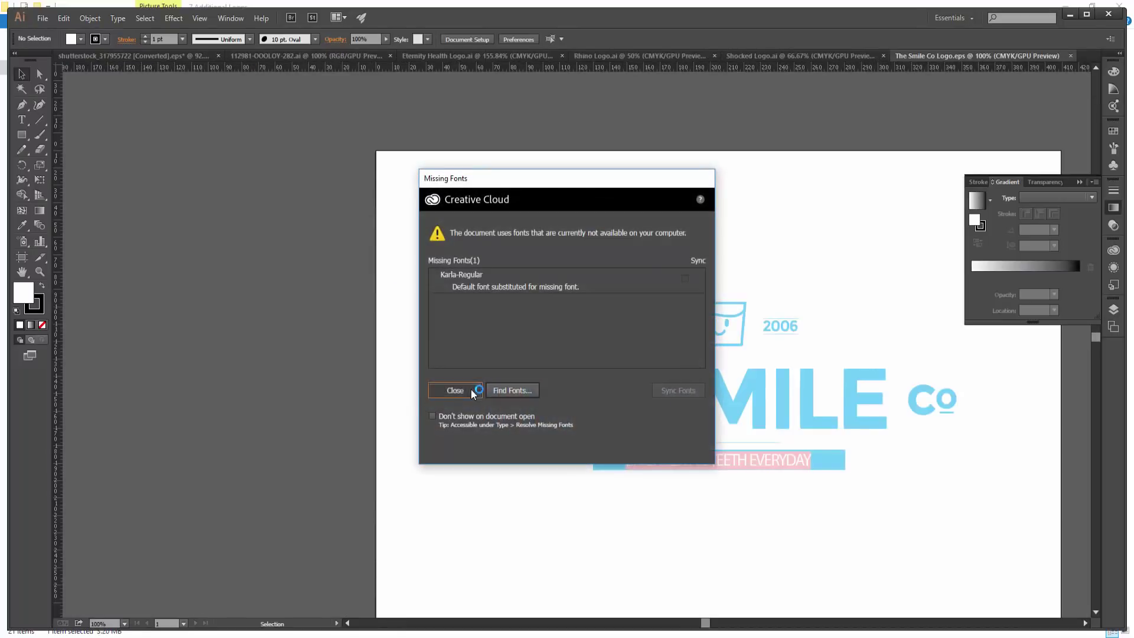
click(471, 391)
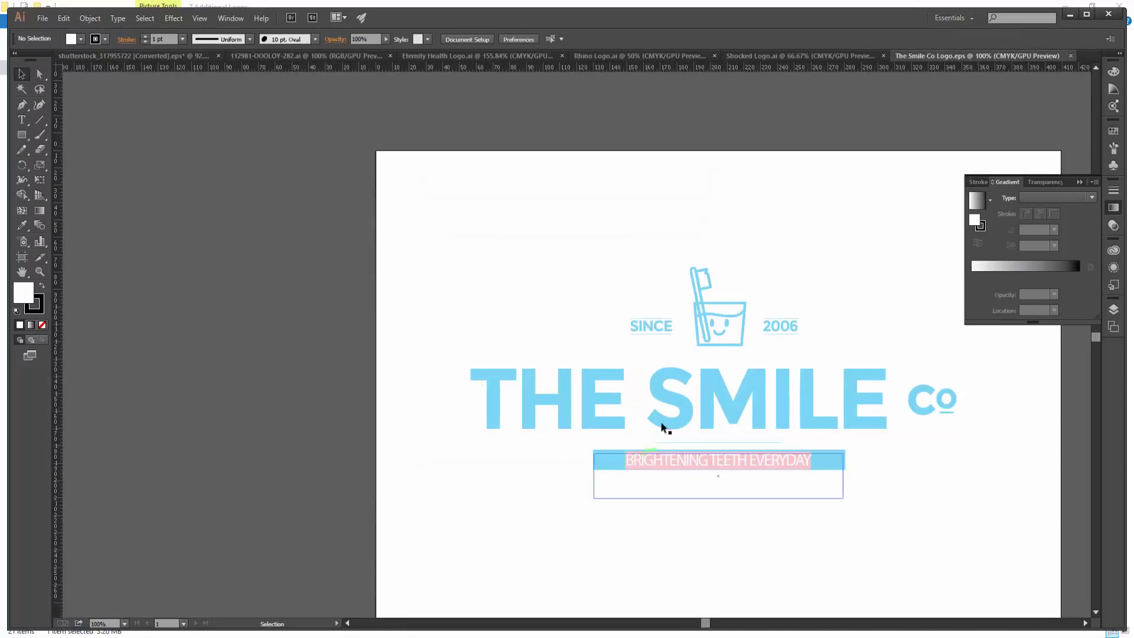
click(322, 635)
double_click(156, 311)
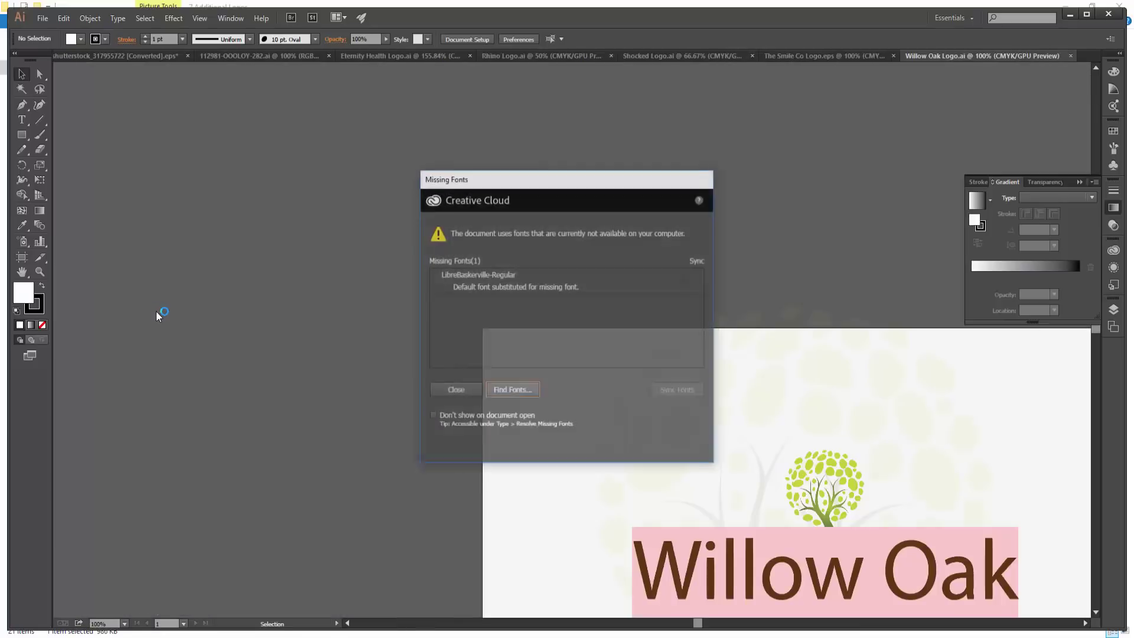
key(Escape)
Step: Zoom into the Willow Oak artwork, then close all logo documents without saving
key(ctrl+0)
click(475, 436)
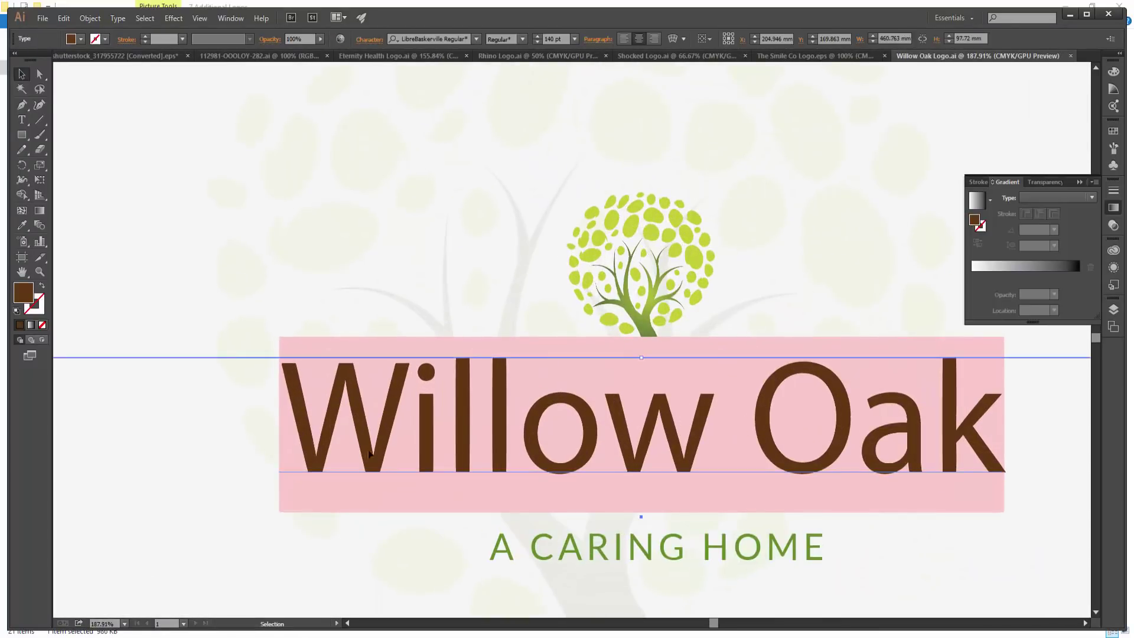
key(ctrl+1)
key(ctrl+w)
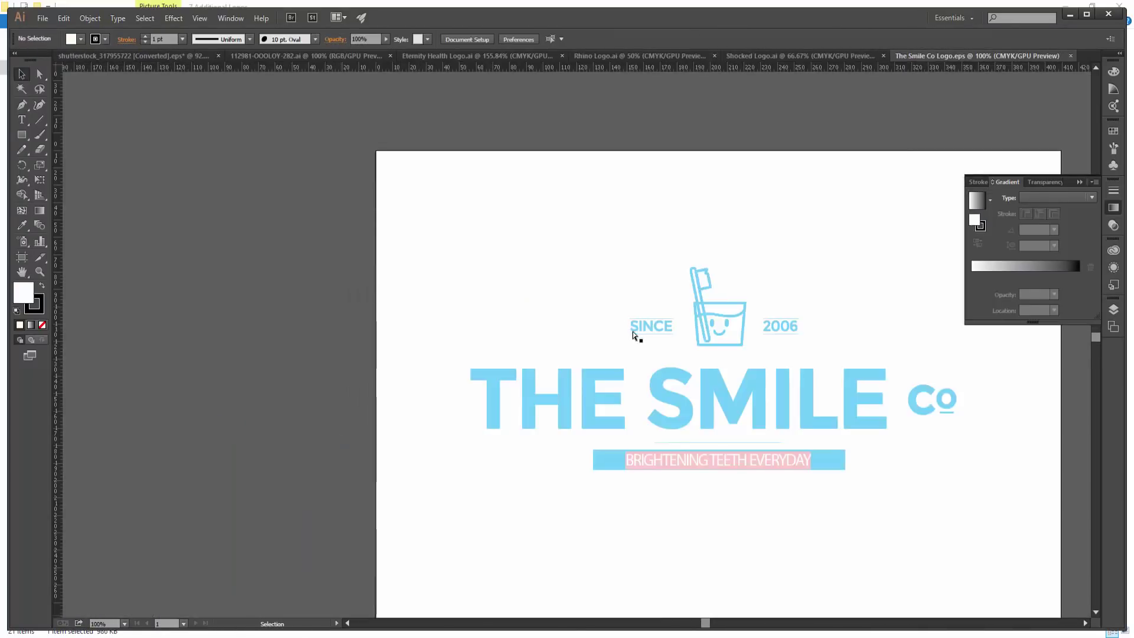
key(ctrl+w)
key(ctrl+w)
key(ctrl+w)
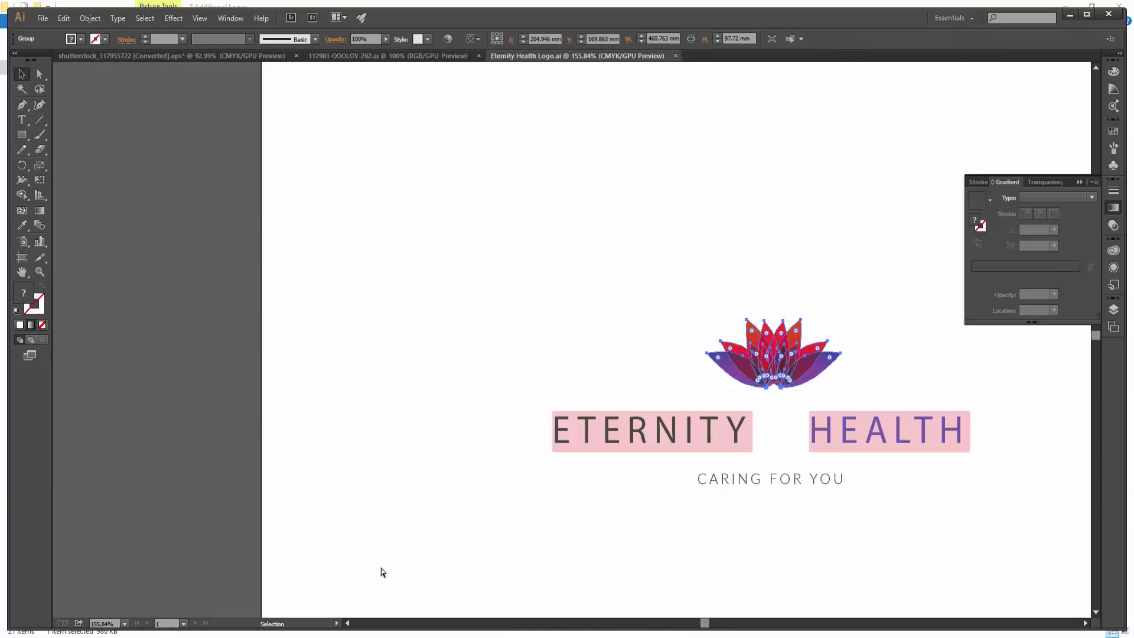
key(ctrl+w)
key(ctrl+w)
key(ctrl+w)
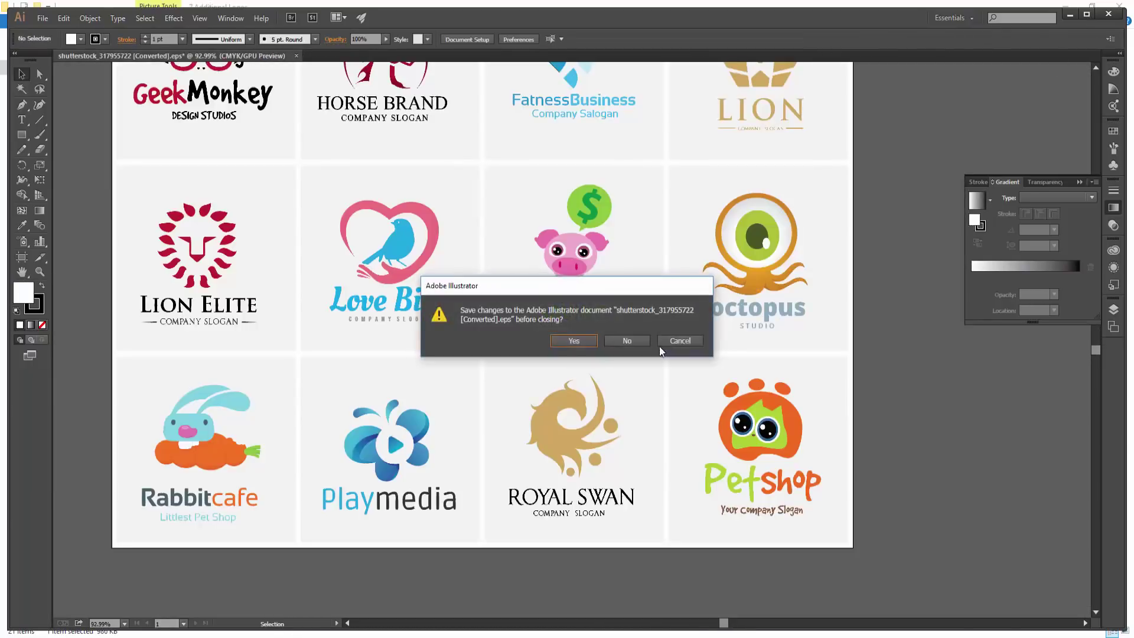
click(626, 340)
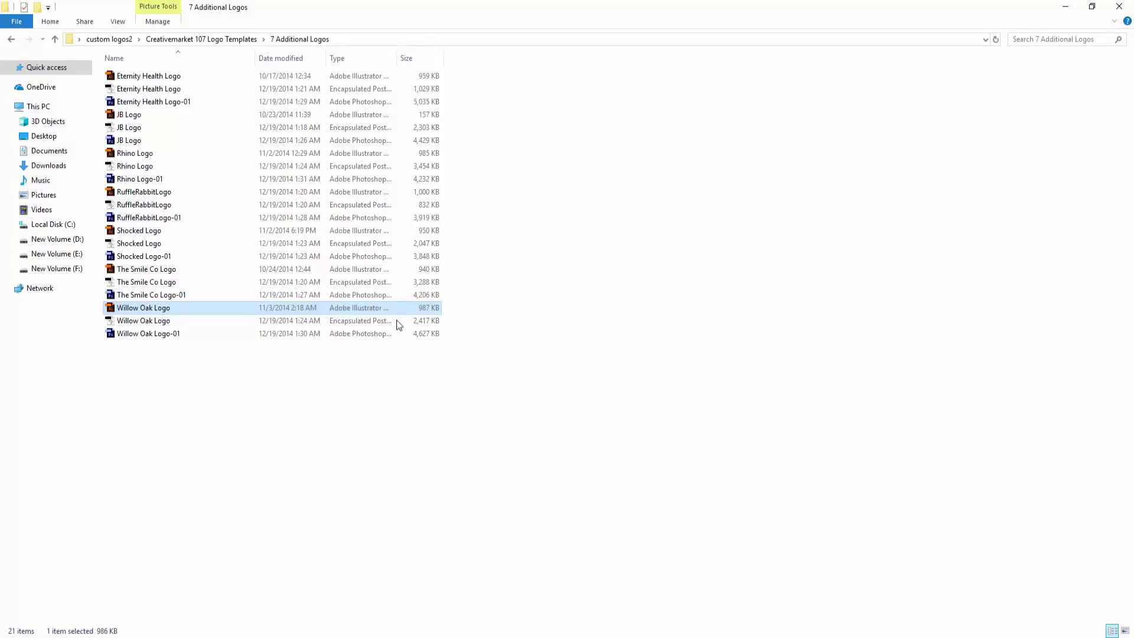
Step: Back in Creativemarket 107 Logo Templates, open 20 x Vintage Bundle (Artboard One).ai
click(384, 271)
key(BackSpace)
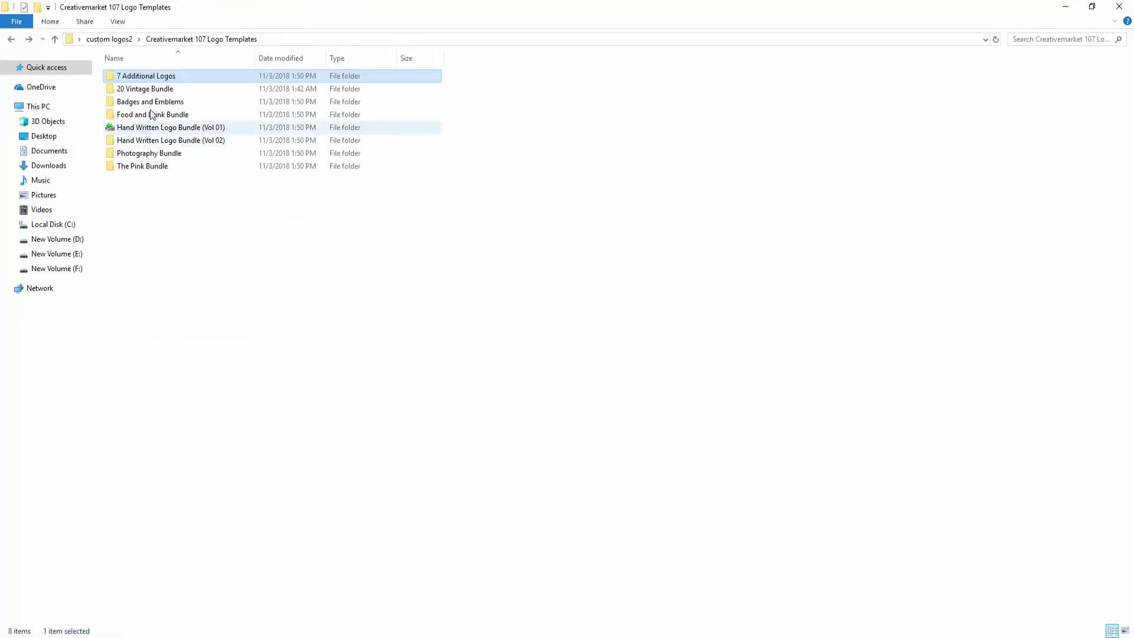
double_click(140, 96)
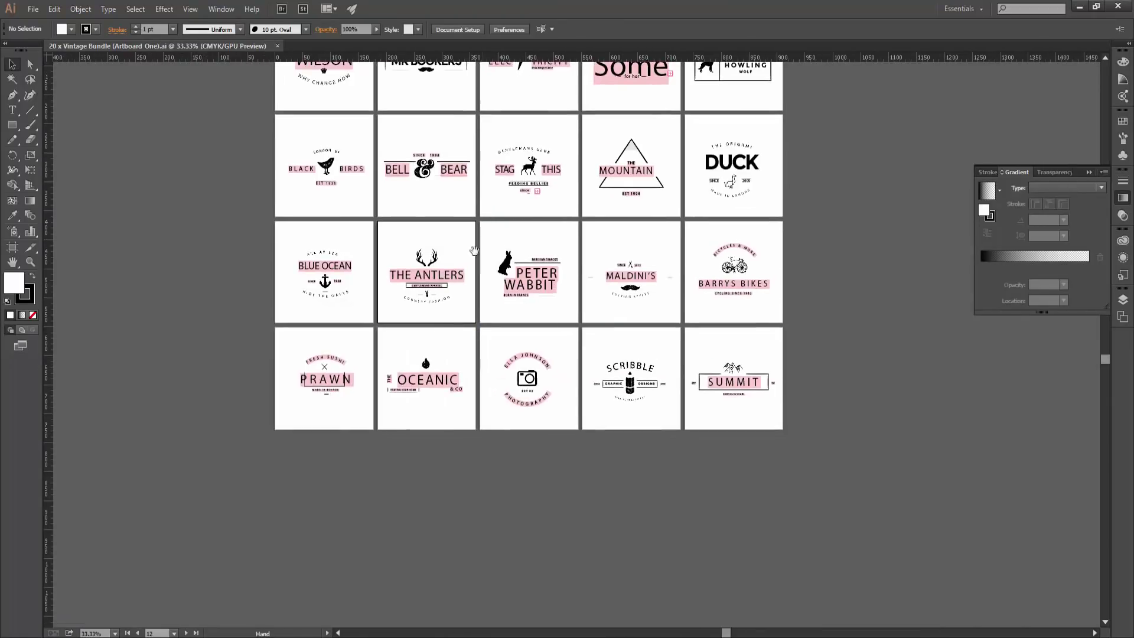
Step: Zoom into The Antlers logo, then pan to the Barrys Bikes and Summit artboards
click(571, 271)
alt+click(572, 270)
drag(366, 212, 567, 331)
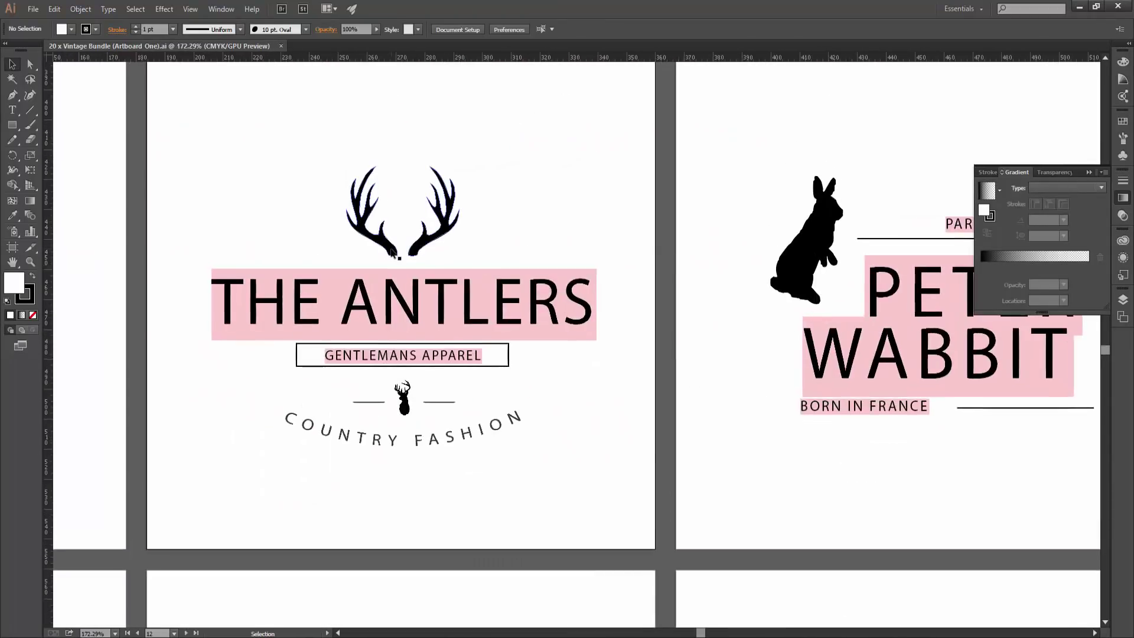
key(v)
click(361, 236)
scroll(431, 240, up, 2)
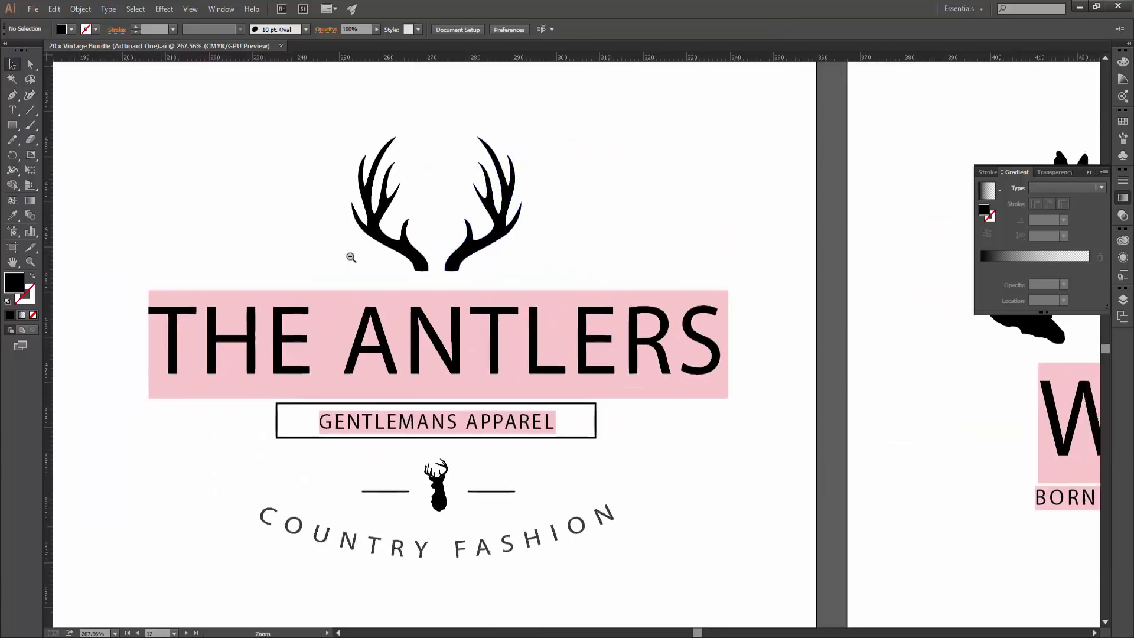
scroll(668, 394, down, 5)
drag(811, 408, 531, 382)
Step: Close the vintage bundle and open the Badges and Emblems folder
key(ctrl+w)
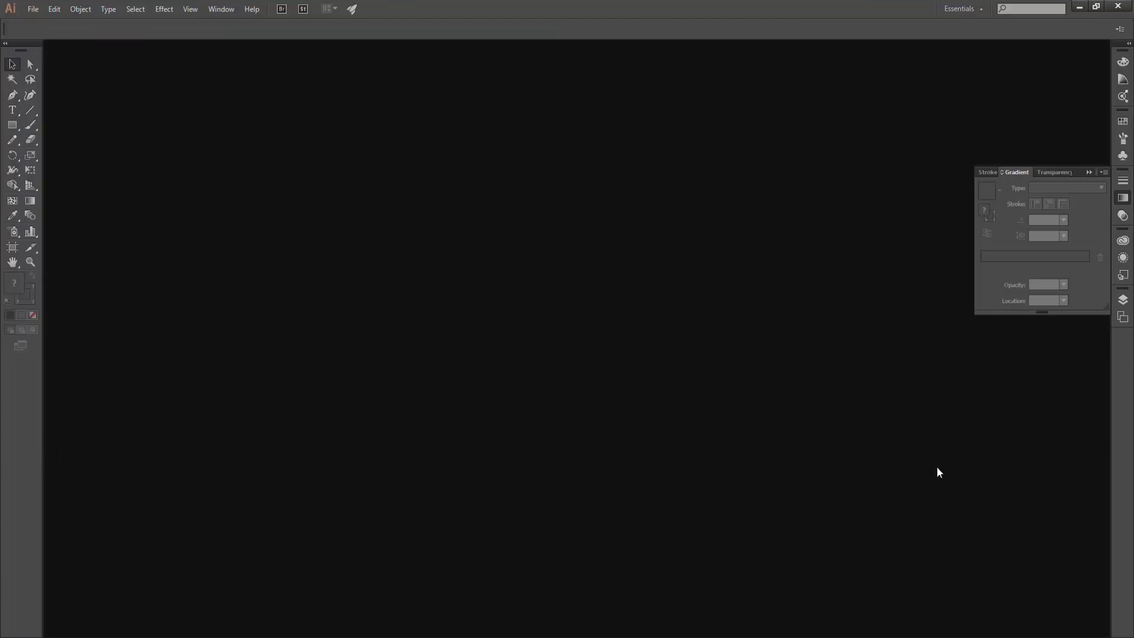
key(alt+Tab)
key(alt+Up)
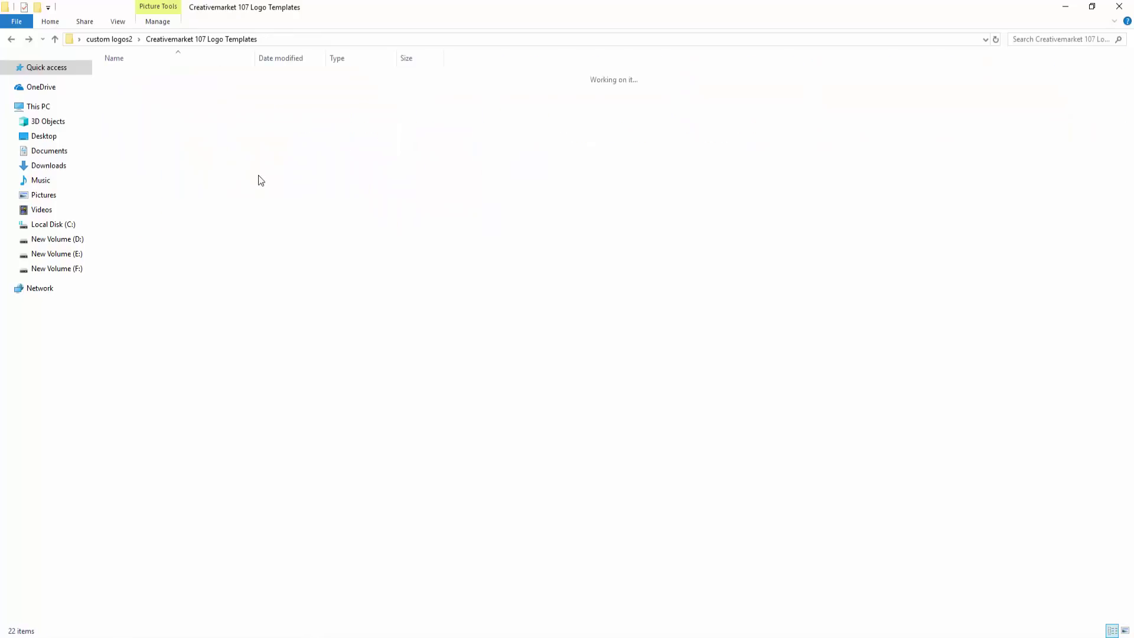
click(152, 115)
click(141, 103)
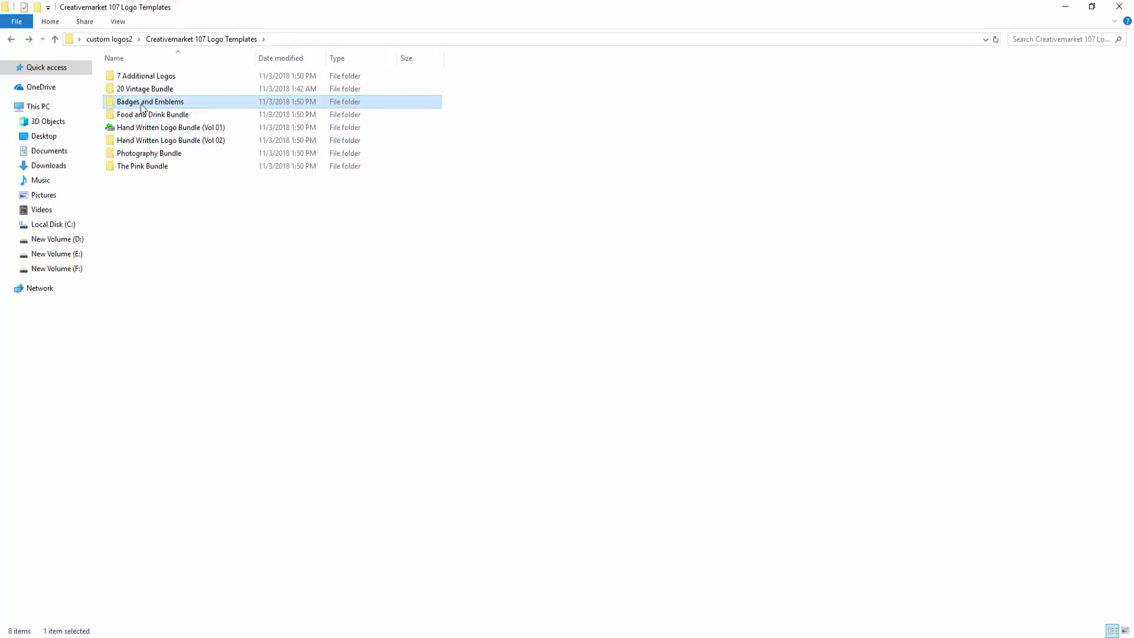
double_click(169, 103)
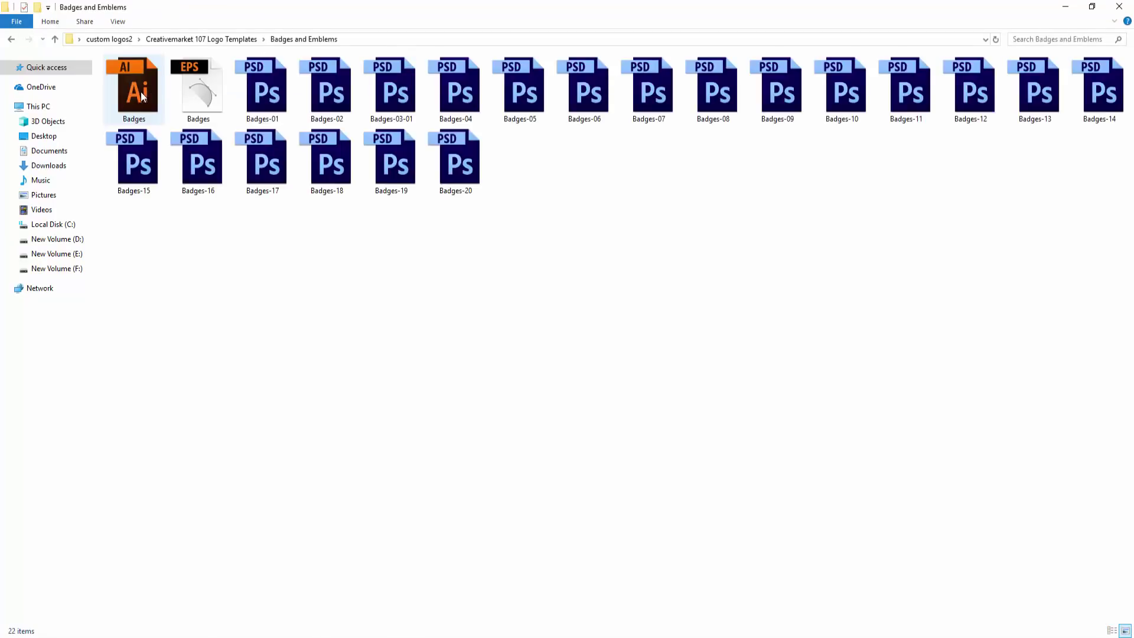
Step: Preview Badges.ai across its full badge grid, then close it
double_click(141, 91)
click(456, 393)
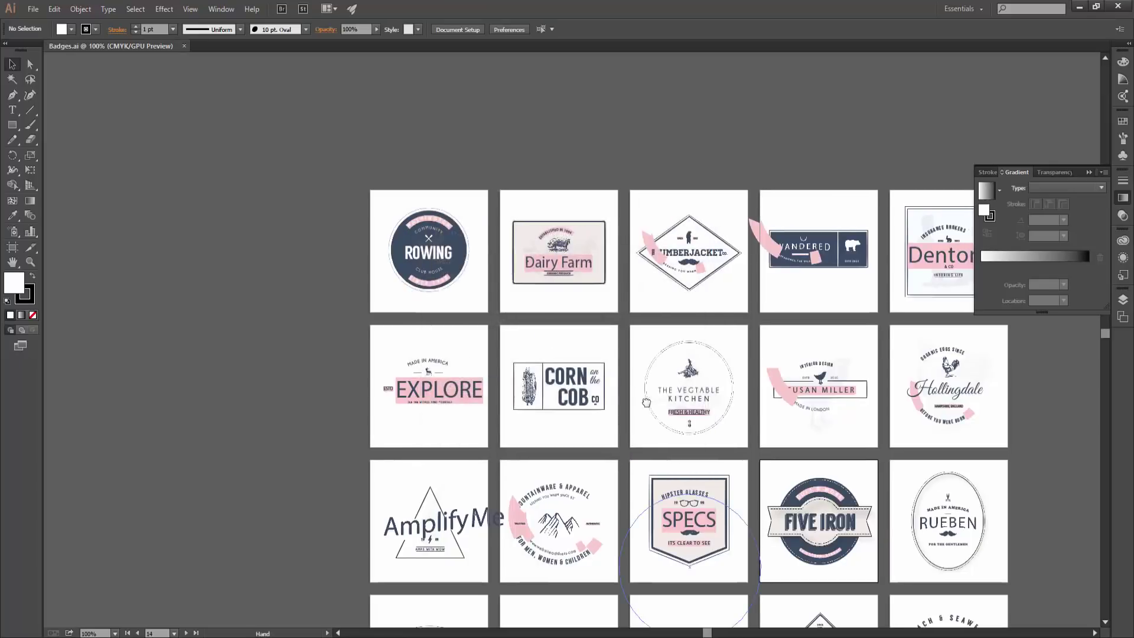
drag(830, 422, 742, 431)
scroll(400, 379, up, 3)
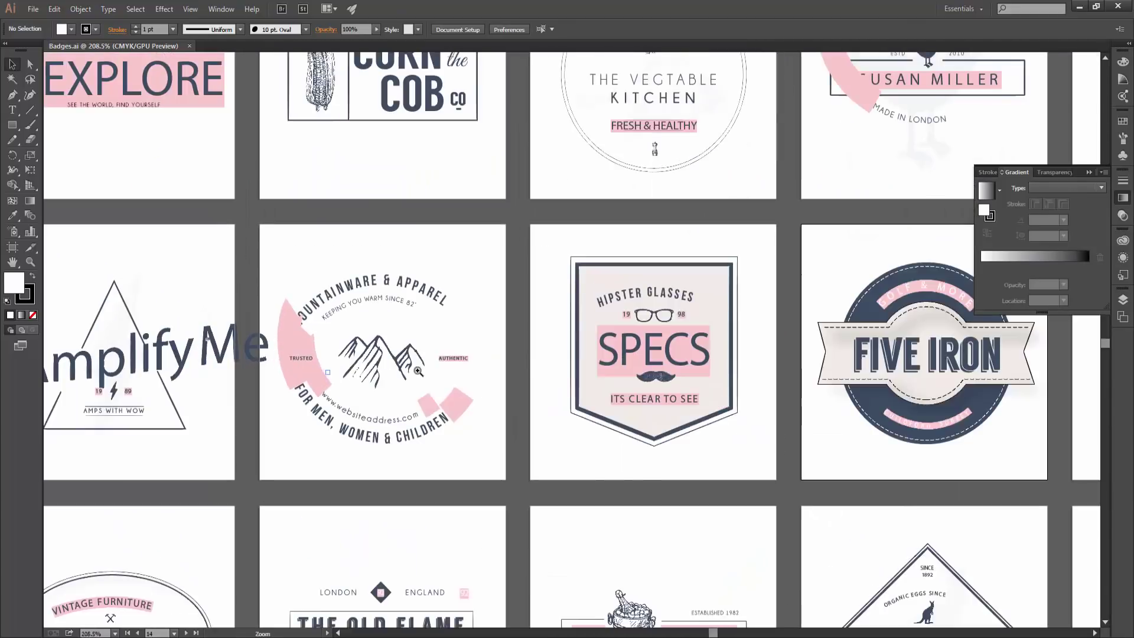
scroll(399, 379, down, 5)
drag(646, 210, 671, 287)
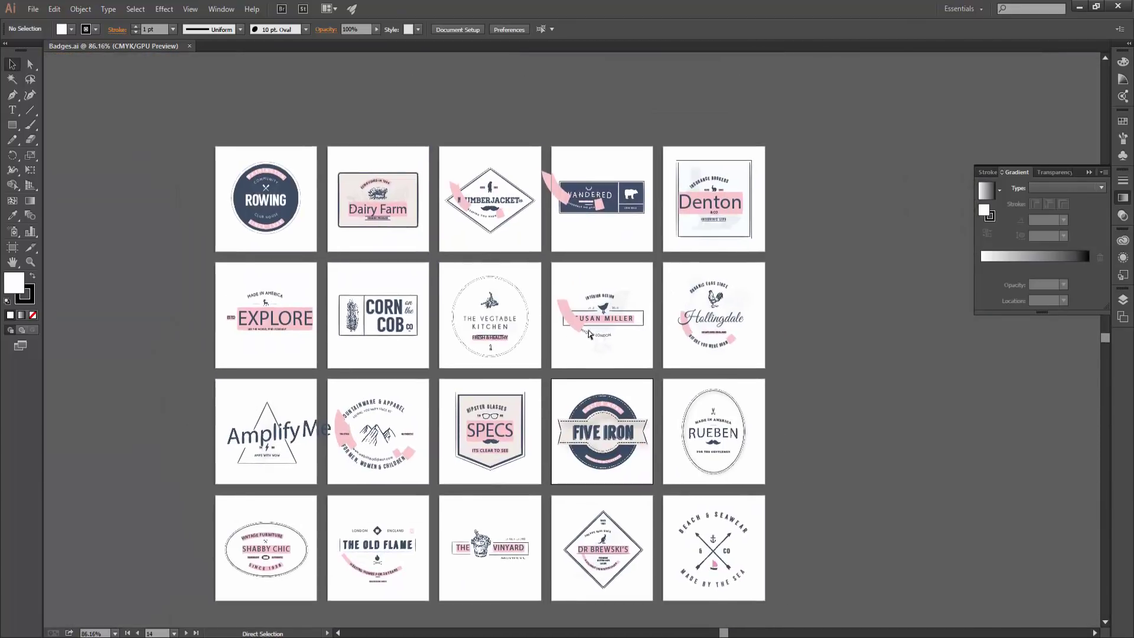
key(ctrl+w)
Step: Open Food and Drink Bundle.ai and dismiss its missing-fonts warning
key(alt+Tab)
key(alt+Up)
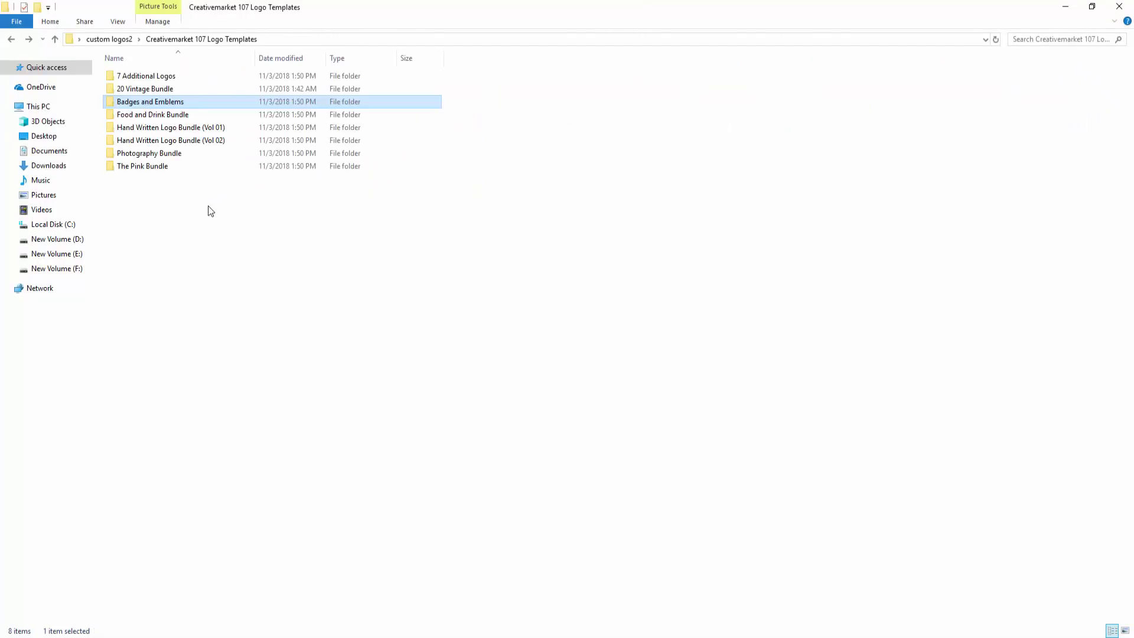
double_click(146, 115)
double_click(149, 120)
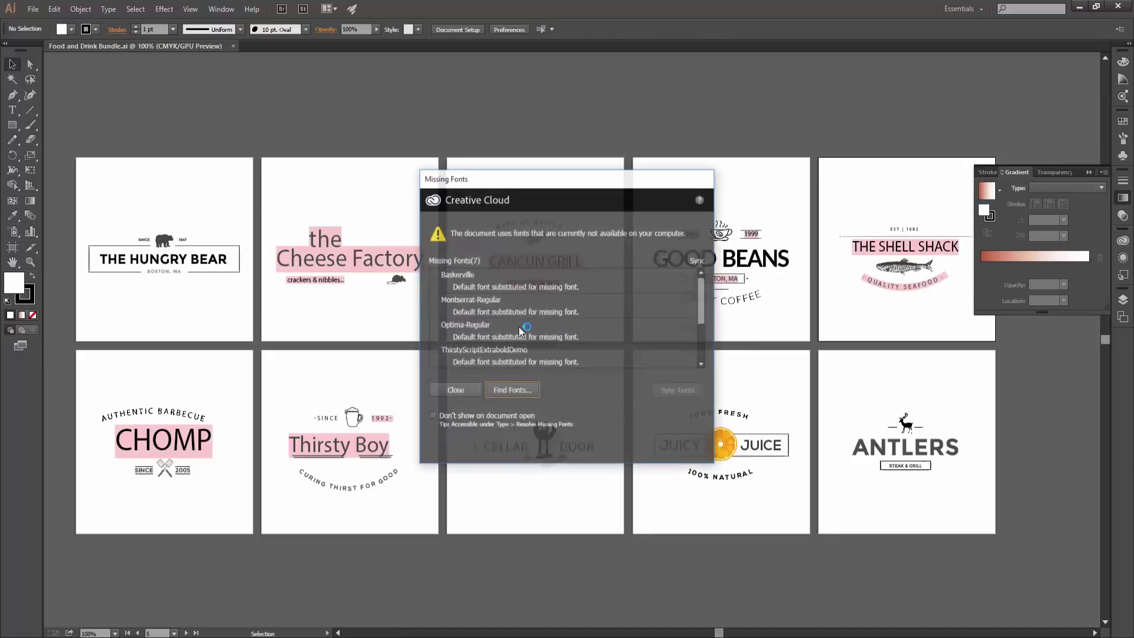
click(455, 393)
Step: Zoom in on the Hungry Bear logo and the neighbouring Cheese Factory logo
click(173, 242)
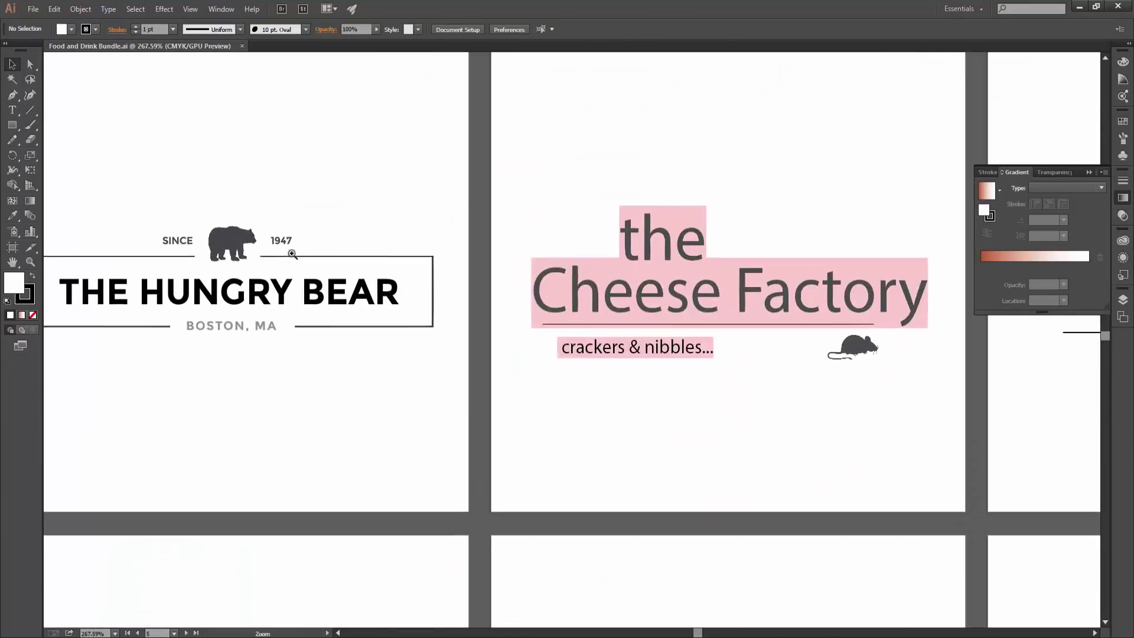
alt+click(694, 514)
click(522, 406)
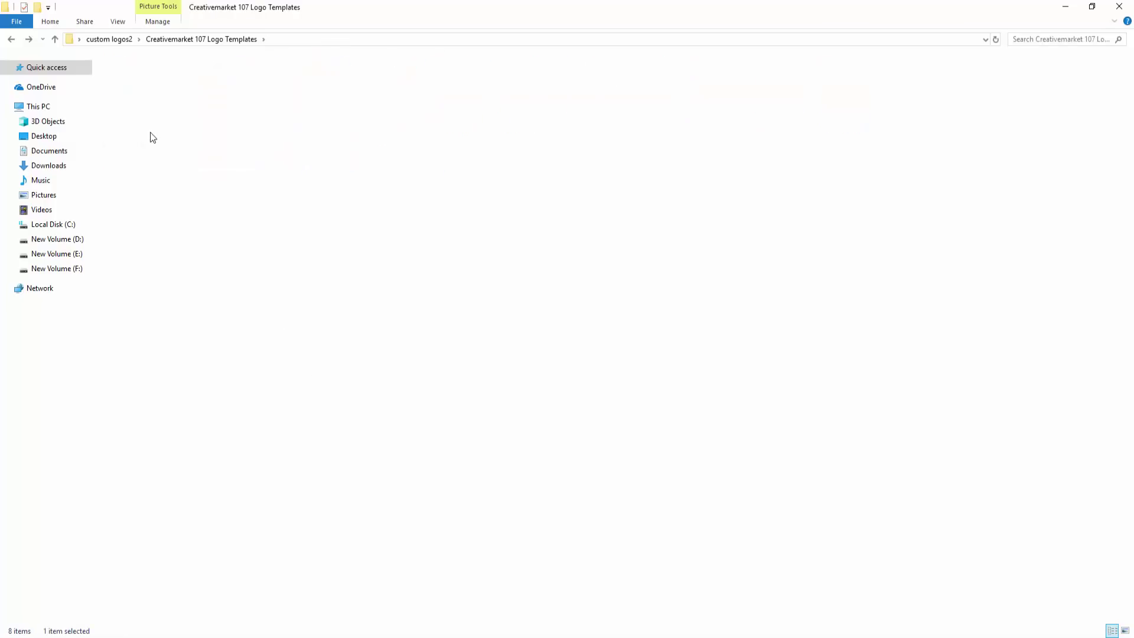
Step: Skip past the Vol 01 bundle and open Hand Written Logos (vol.2).ai from Vol 02
double_click(152, 137)
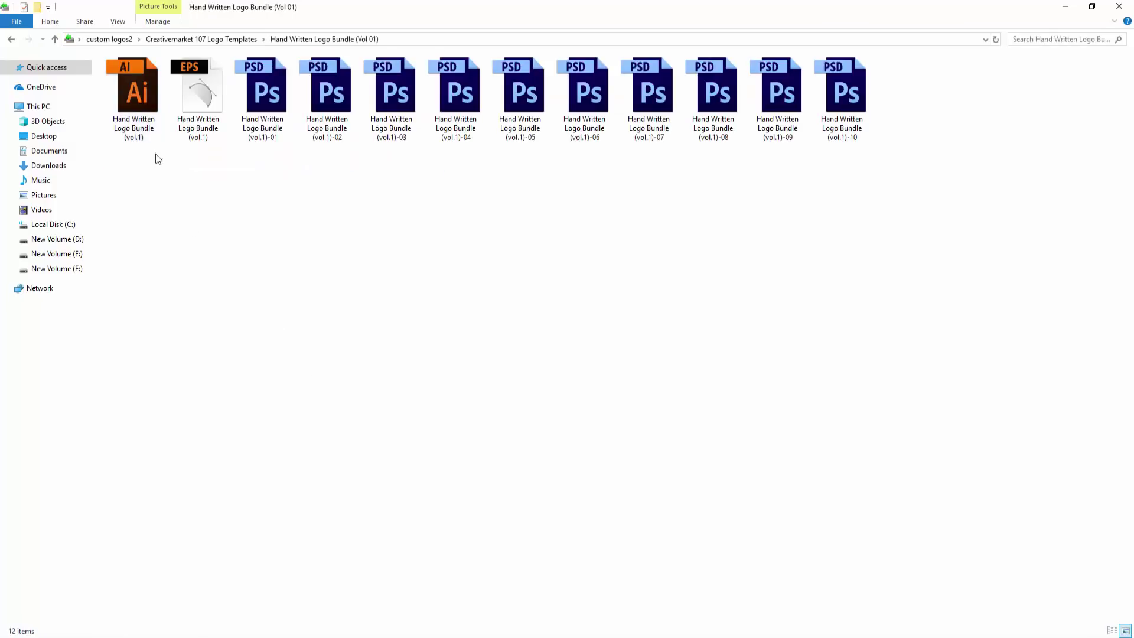
key(alt+Left)
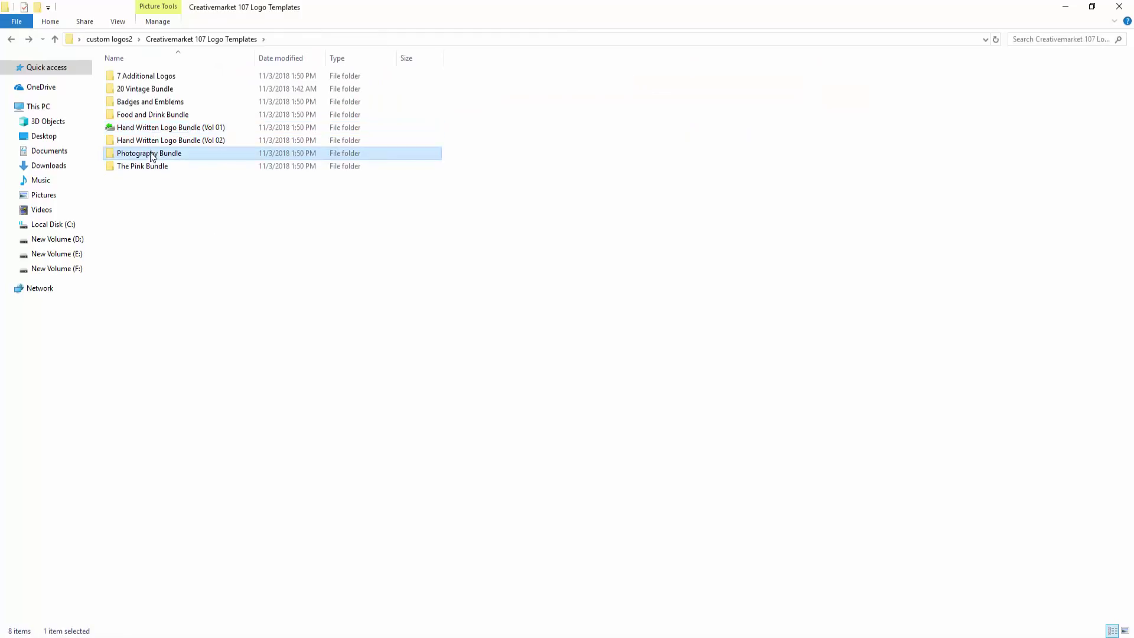
click(142, 141)
double_click(145, 142)
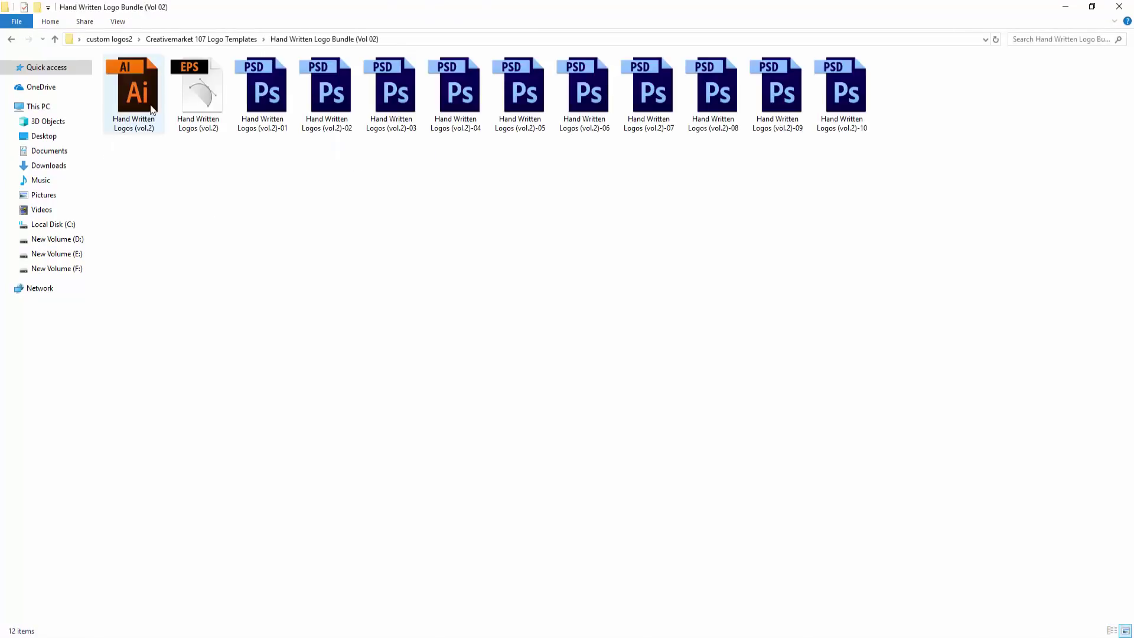
double_click(137, 103)
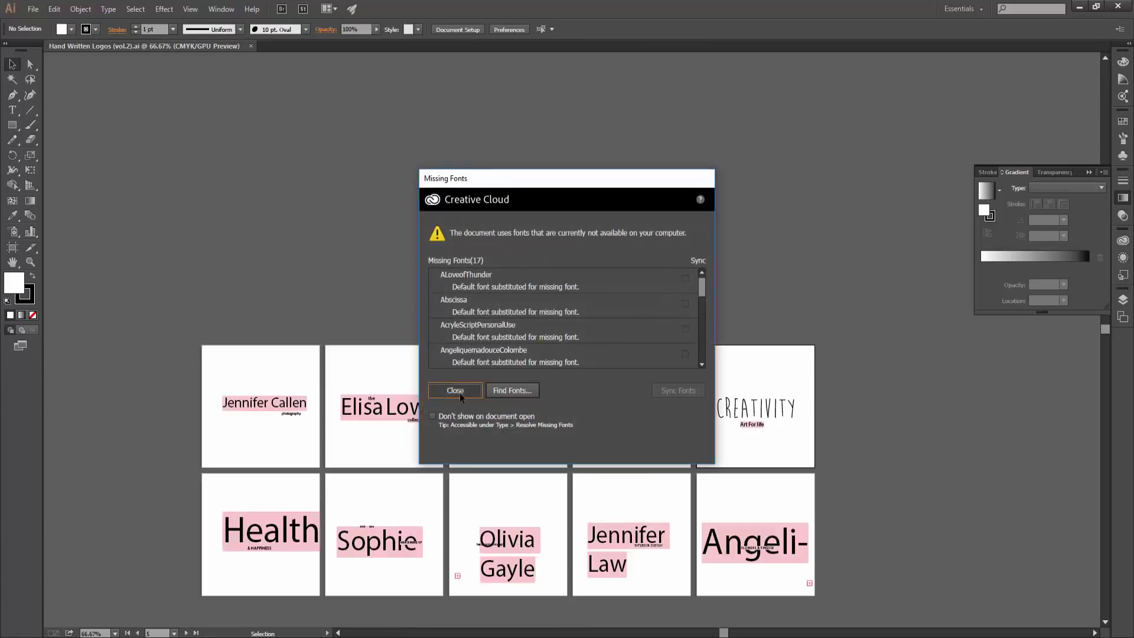
Step: Dismiss missing fonts, zoom in, and select the CREATIVITY text with the Type tool
click(461, 397)
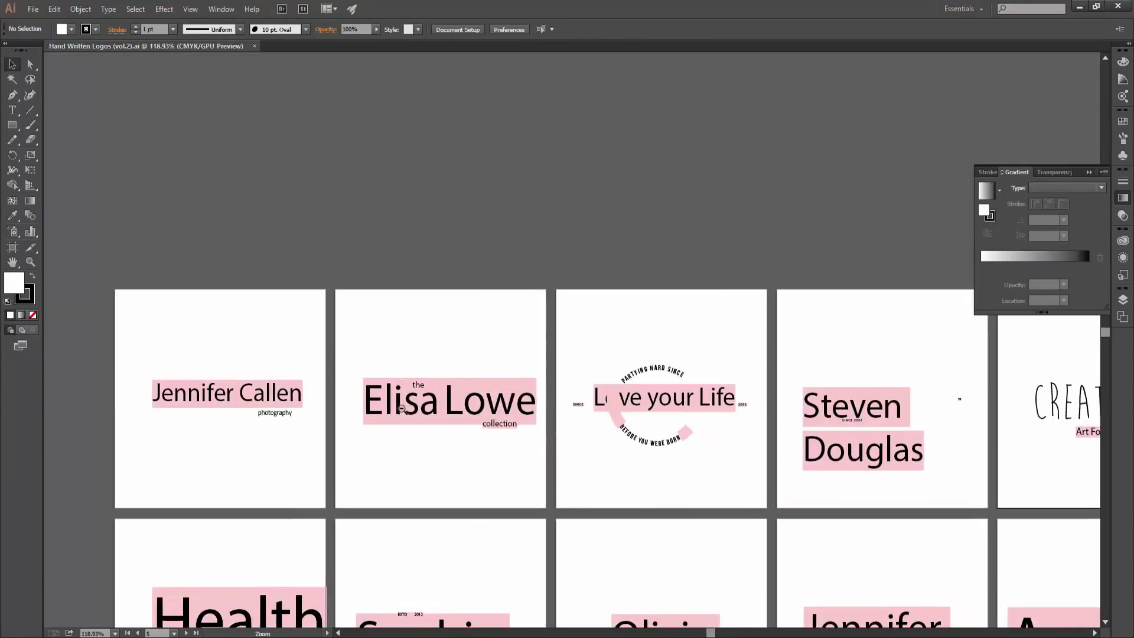
mouse_move(768, 354)
mouse_down()
mouse_move(834, 285)
mouse_move(874, 285)
mouse_up()
key(t)
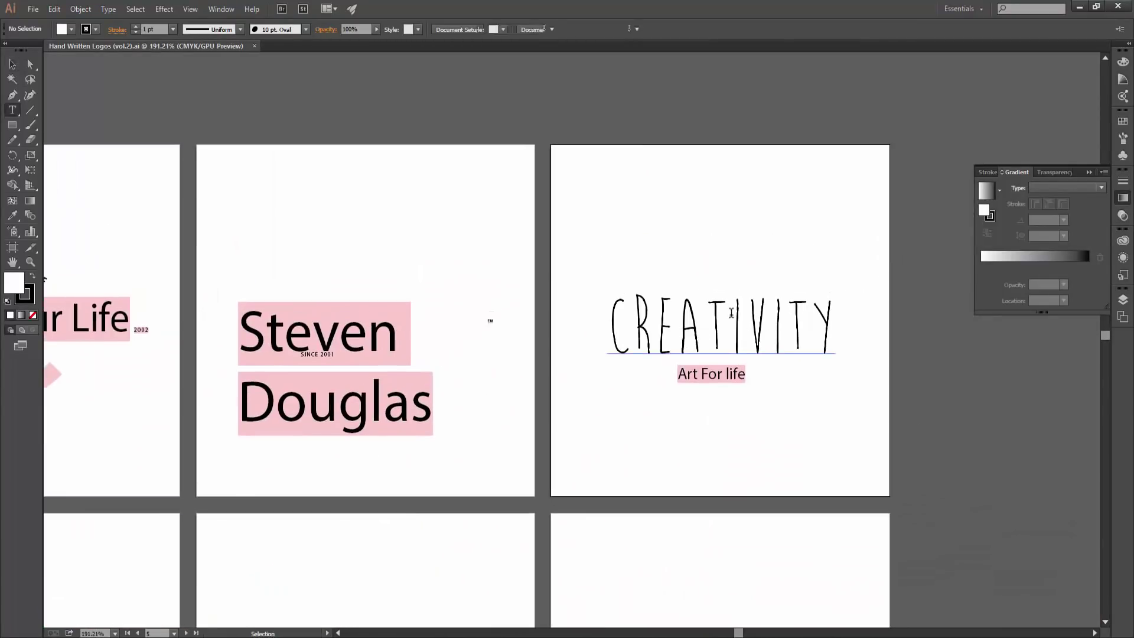
double_click(715, 312)
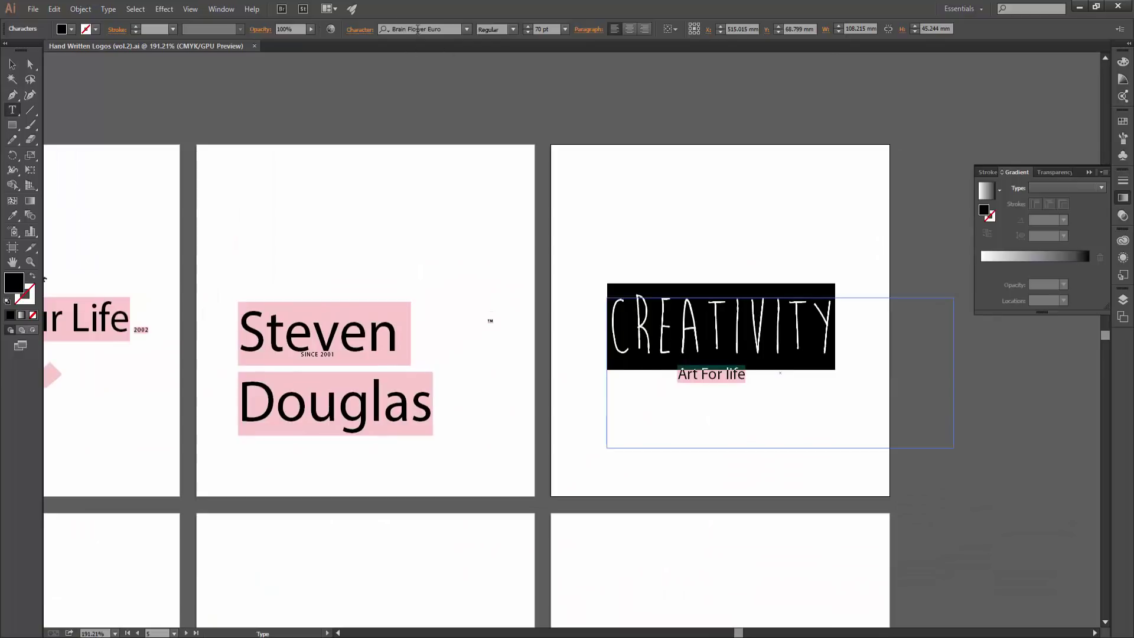
key(Escape)
Step: View the full handwritten grid, select the Health text, then open The Pink Bundle.ai
scroll(582, 362, down, 3)
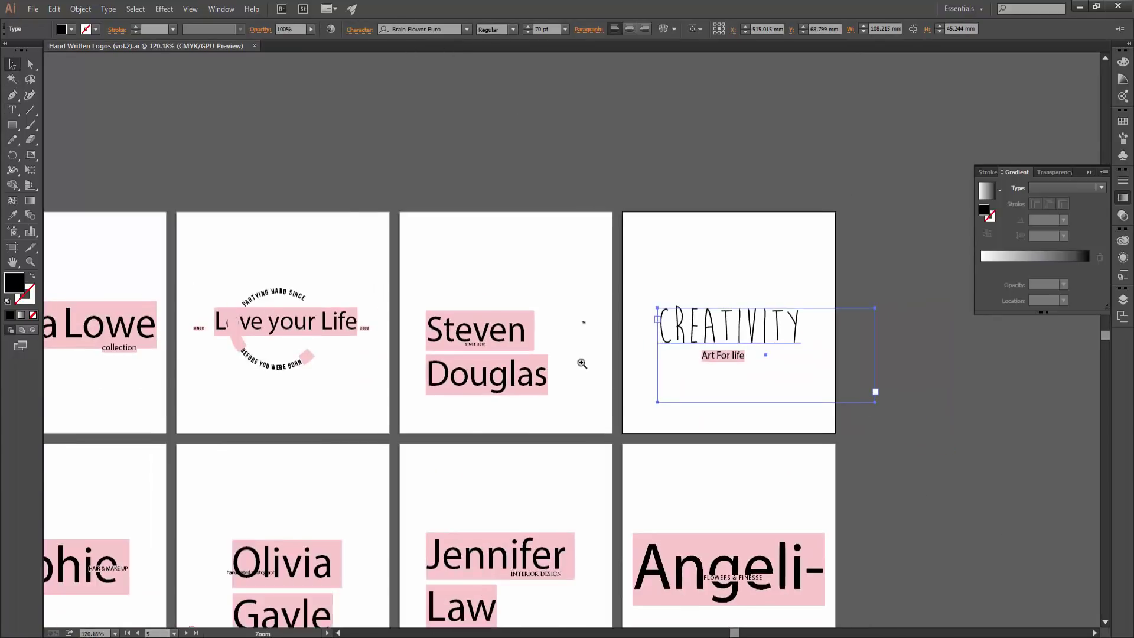
drag(477, 277, 594, 366)
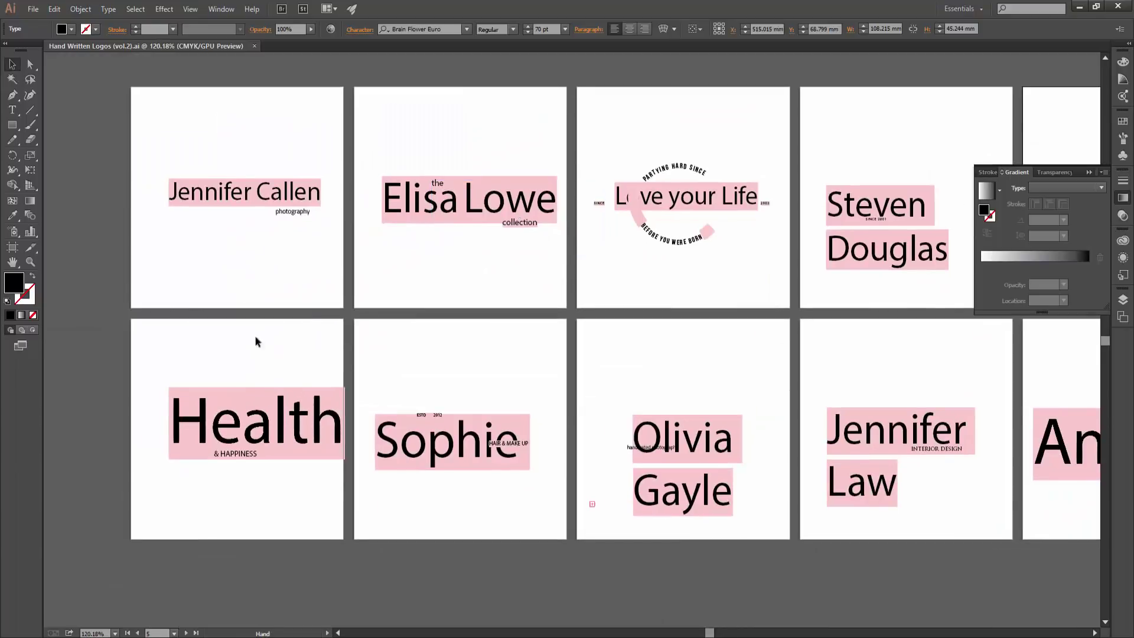
click(277, 416)
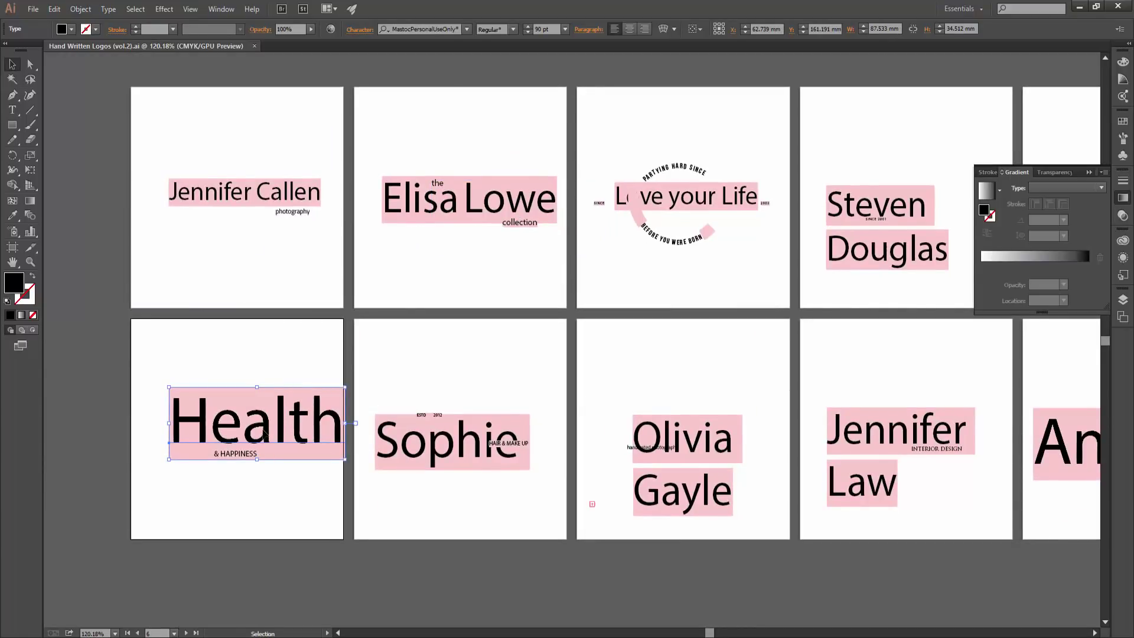
key(ctrl)
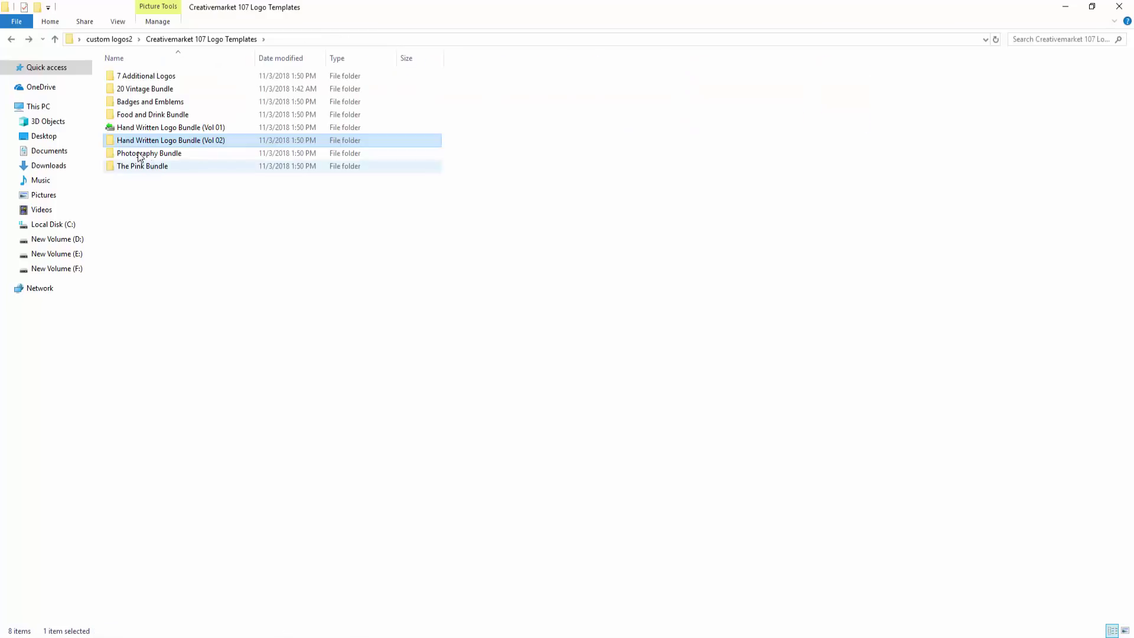
double_click(143, 168)
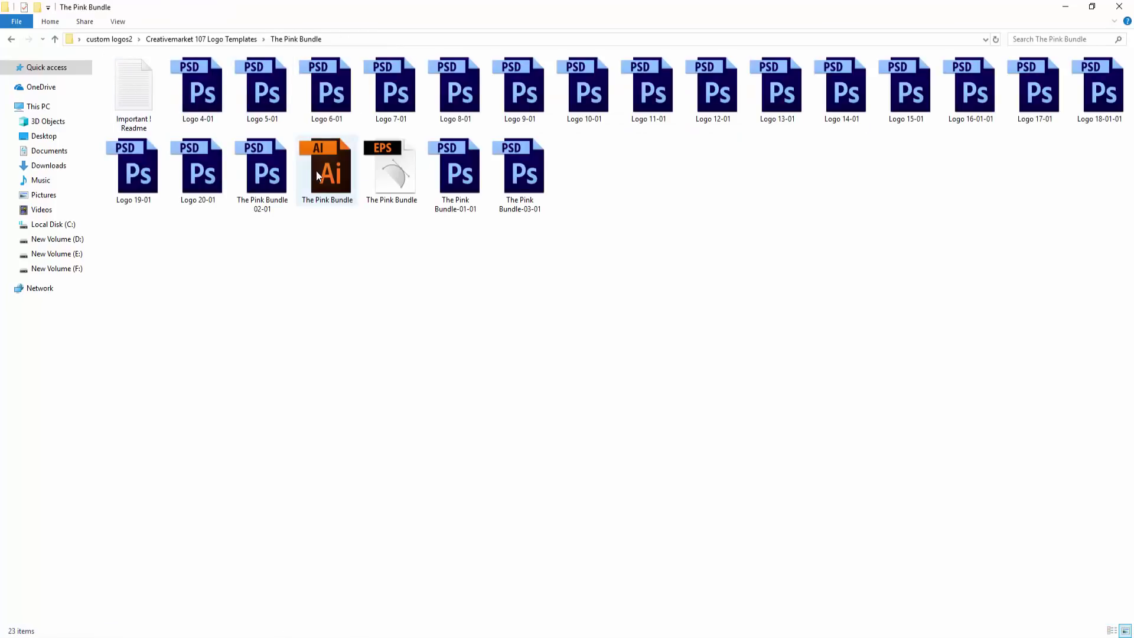
double_click(317, 170)
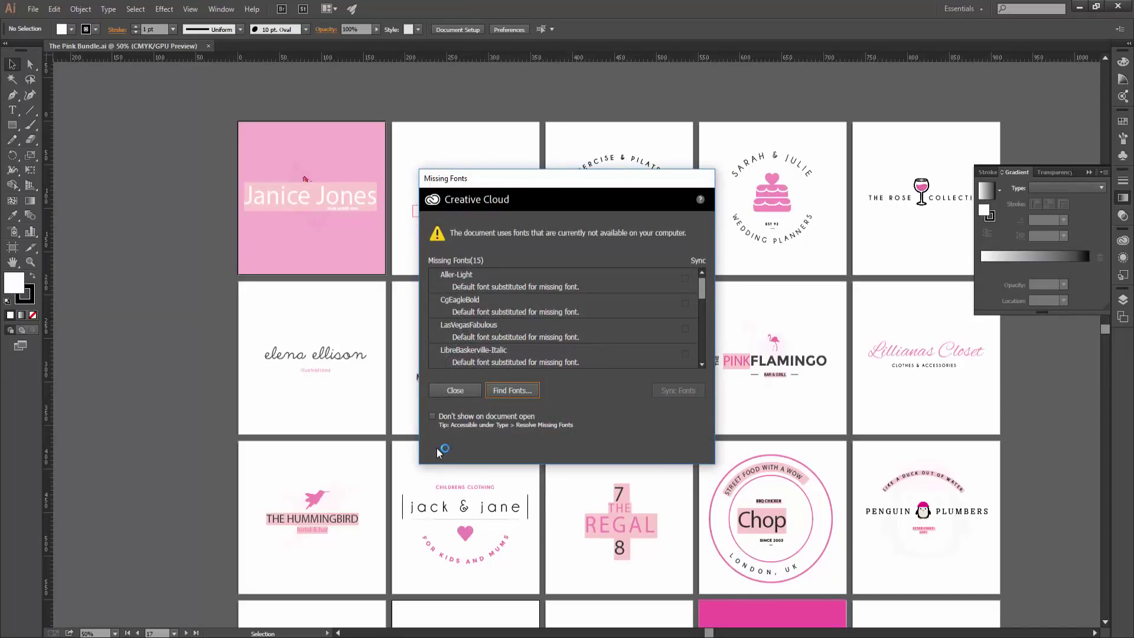
Step: Dismiss missing fonts, zoom to the jack & jane logo, and select its CLOTHING text
click(455, 390)
key(z)
drag(338, 490, 445, 486)
drag(635, 521, 528, 307)
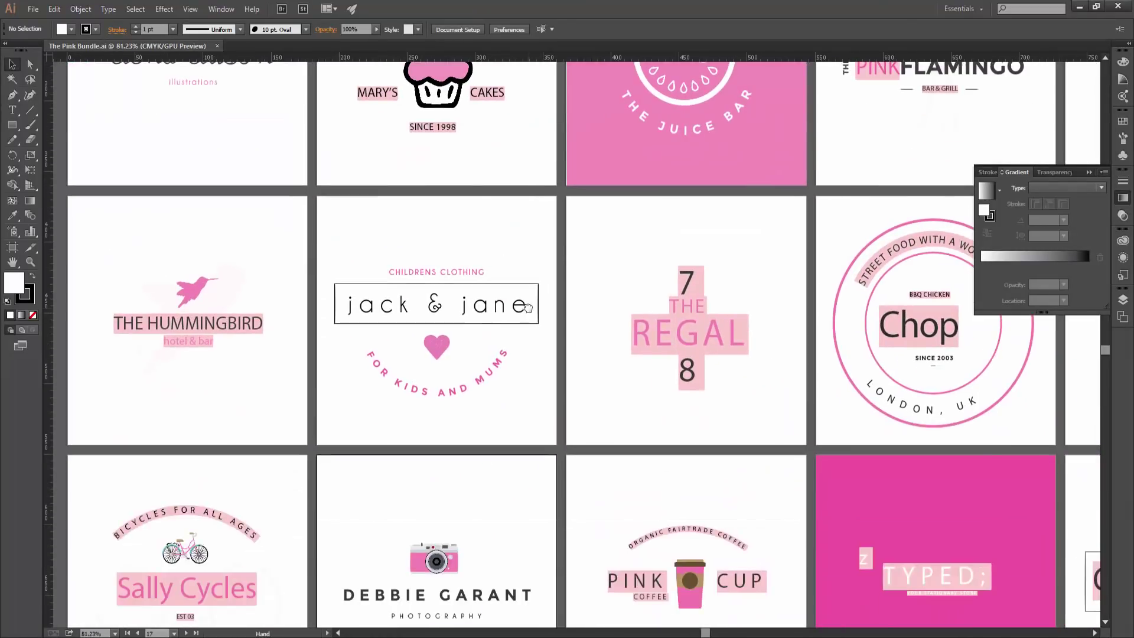
click(478, 307)
double_click(479, 304)
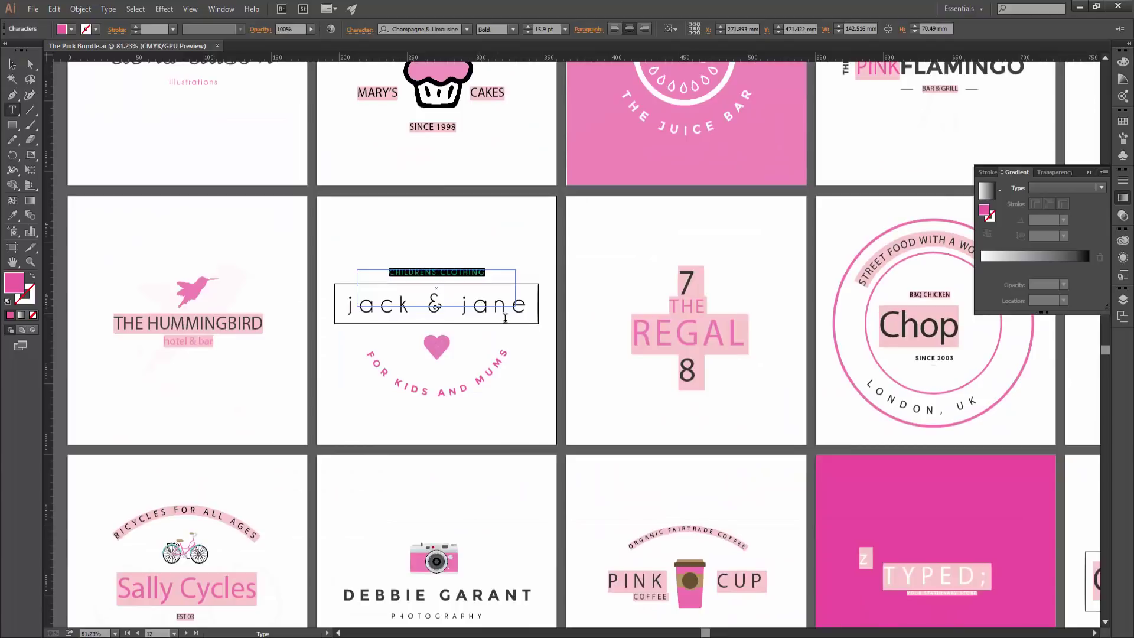
Step: Inspect the jack & jane frame and text with Direct Selection, then deselect
click(30, 64)
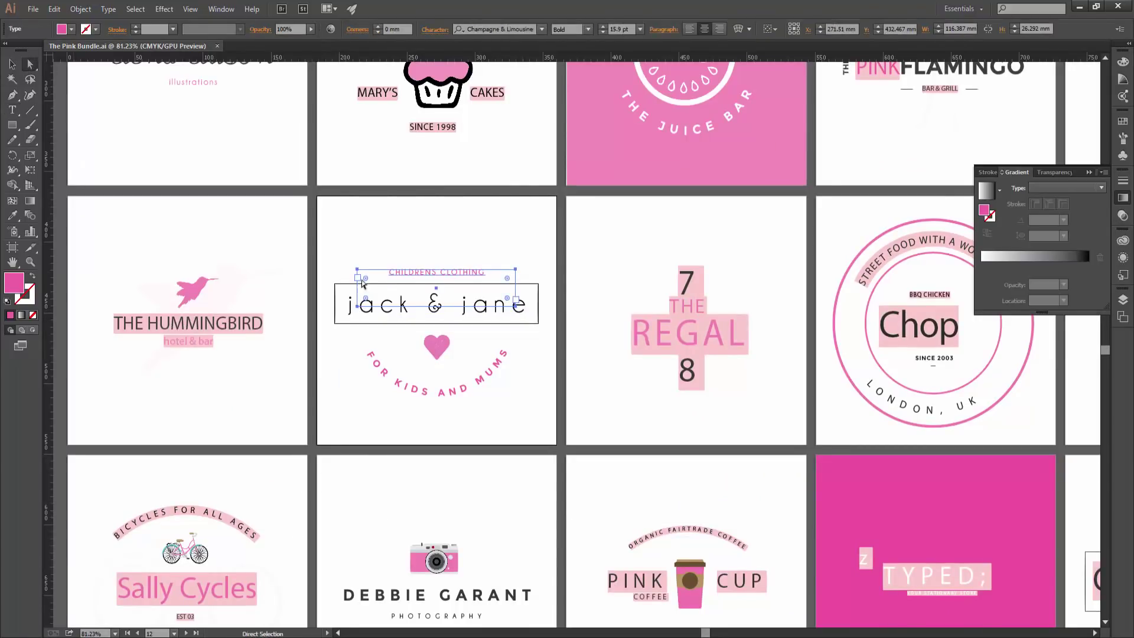
click(381, 324)
click(394, 317)
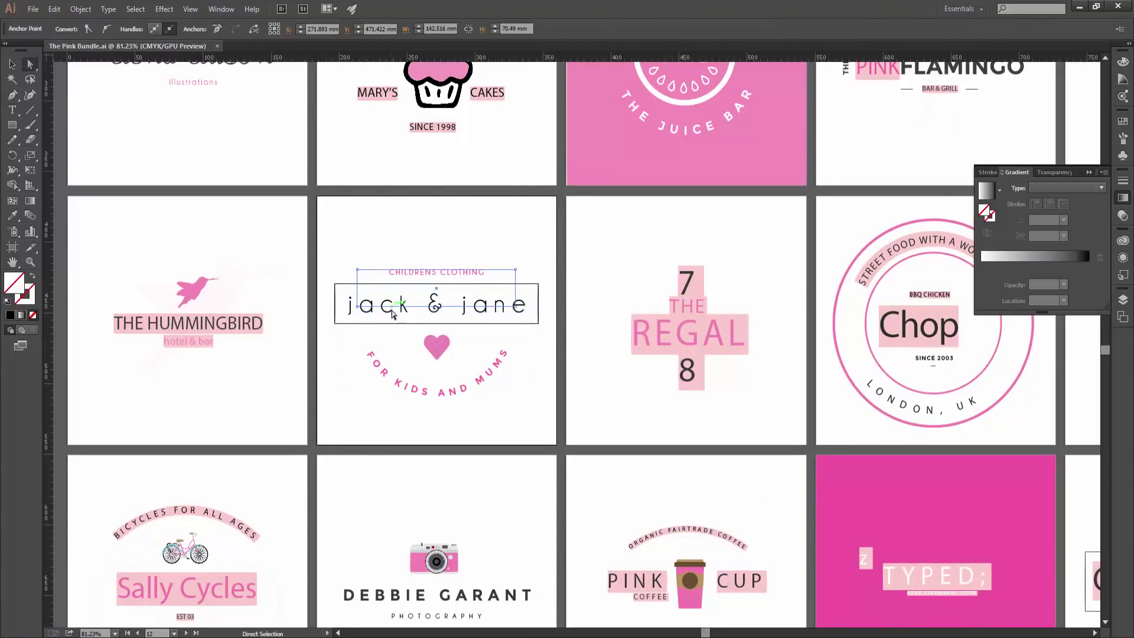
click(388, 314)
key(ctrl+a)
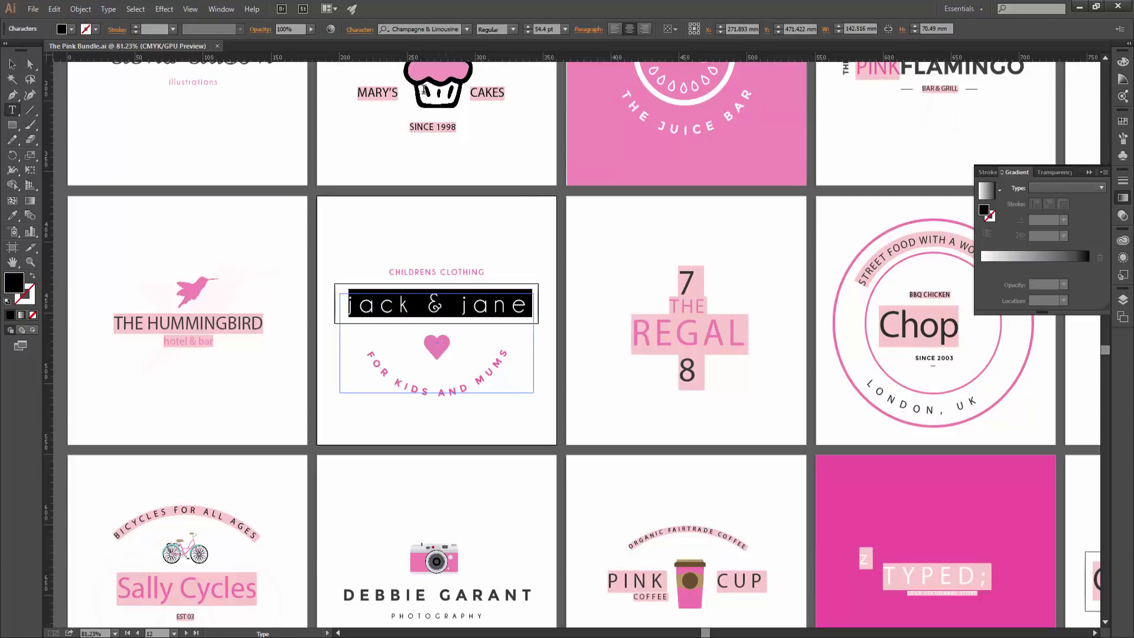
click(11, 64)
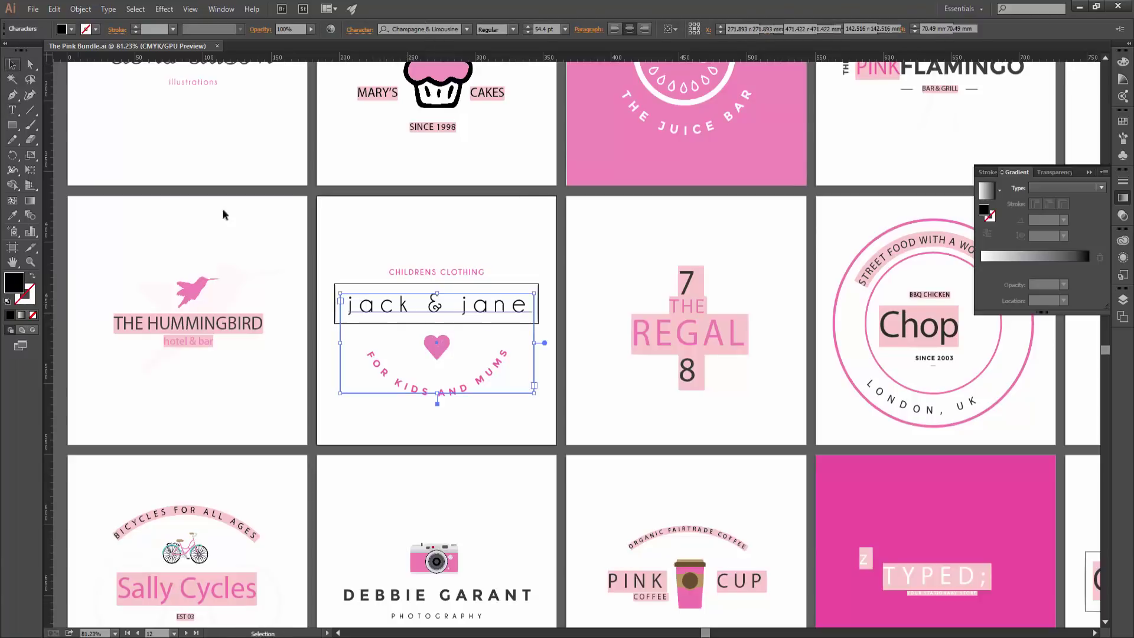
click(223, 221)
alt+scroll(734, 402, down, 5)
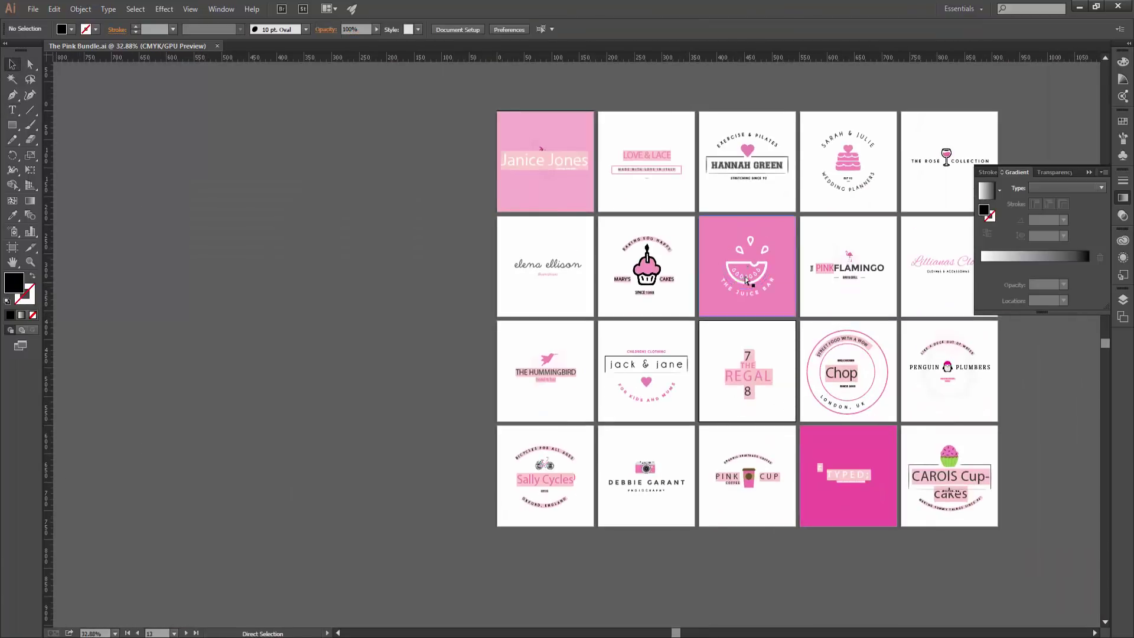
Step: Go to the Massive Bundle 576 Vintage Logos Main folder and look inside Vintage_Labels_V13
key(alt+Up)
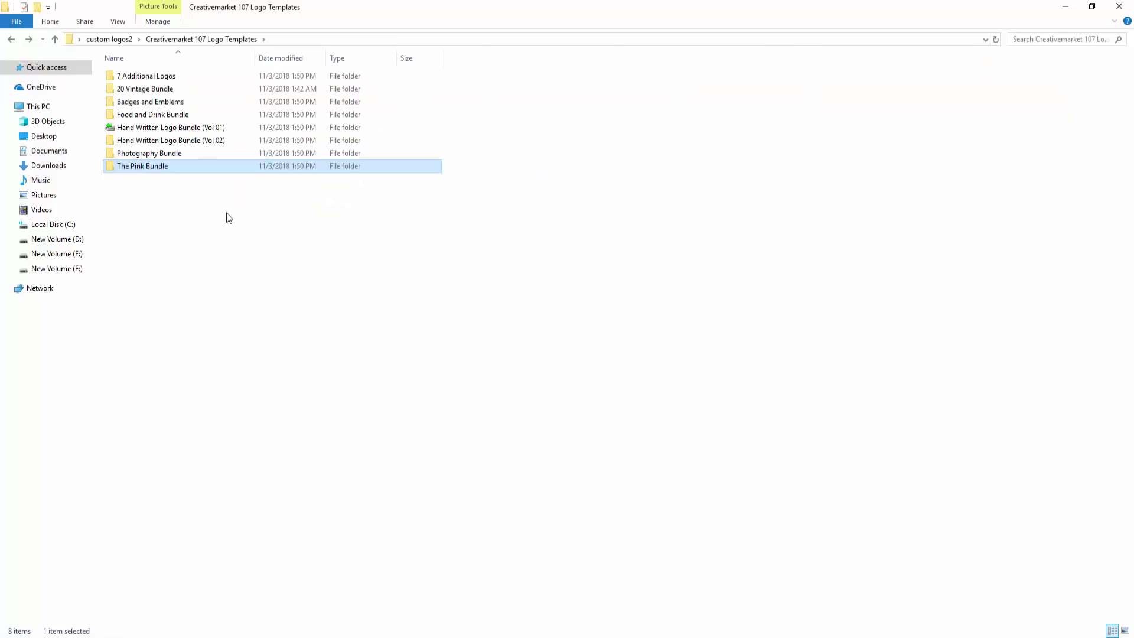
key(alt+Up)
double_click(152, 89)
double_click(133, 76)
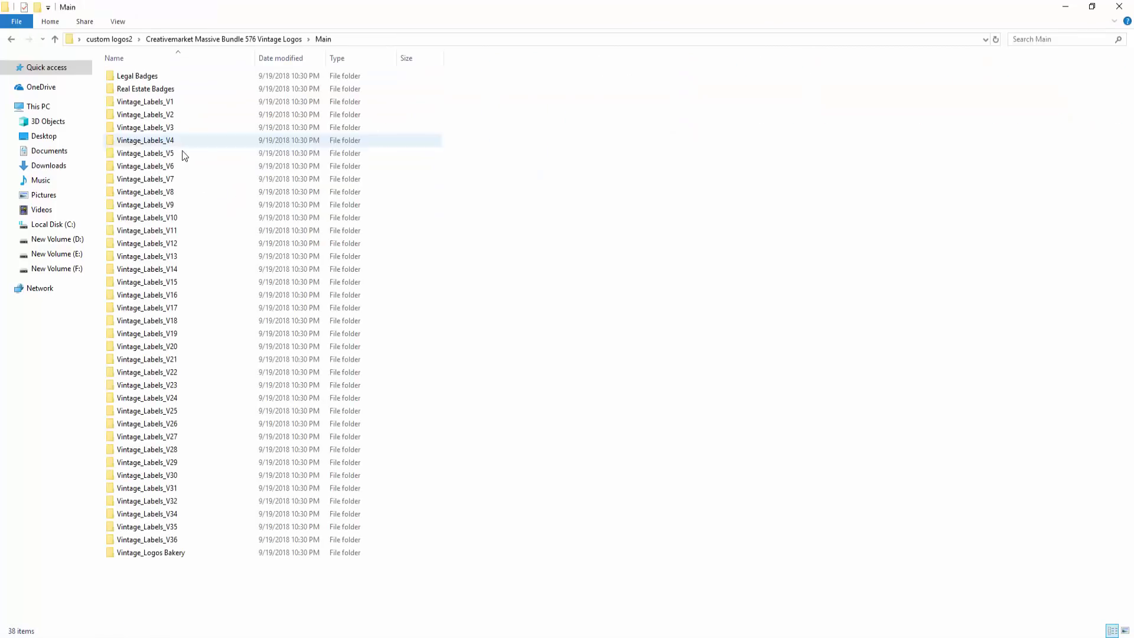
double_click(148, 256)
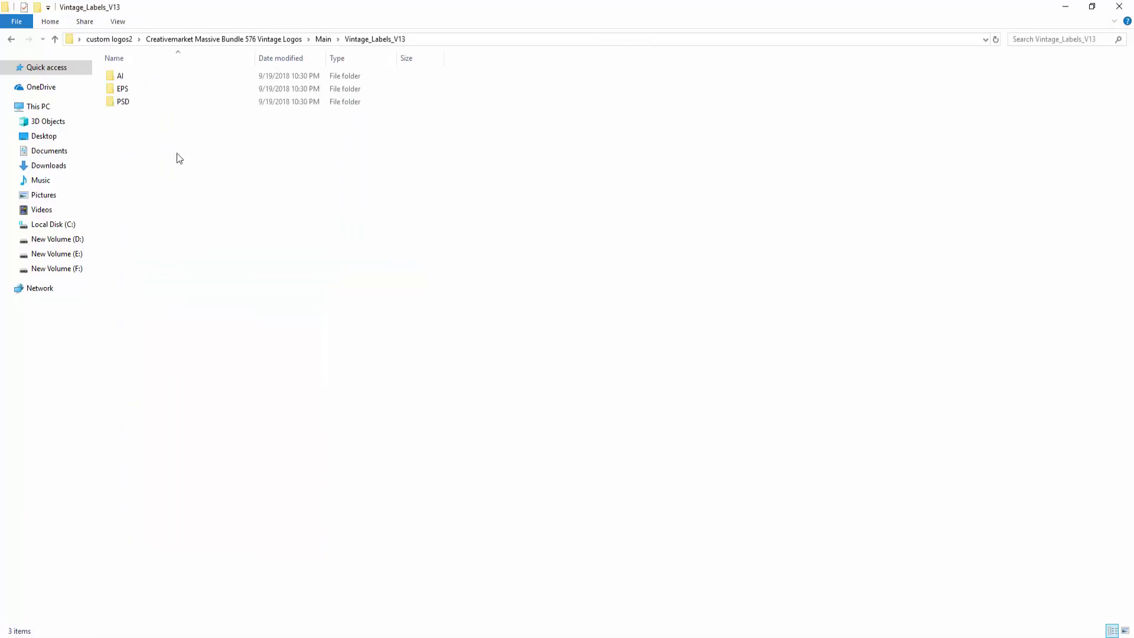
key(alt+Left)
Step: Look inside the Vintage_Labels_V3 and Vintage_Labels_V5 folders, returning to the Main list each time
click(115, 131)
double_click(115, 128)
key(alt+Left)
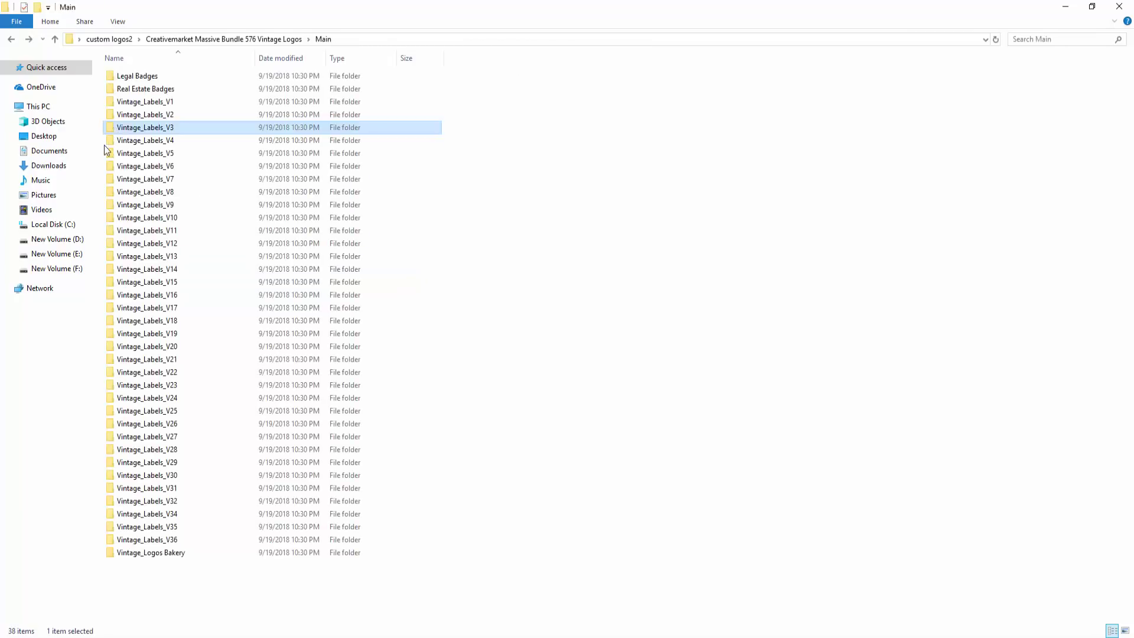
double_click(116, 153)
key(alt+Left)
Step: Check the selected folders' combined size (744 MB), then open Vintage_Labels 10 from Vintage_Labels_V20
drag(659, 83, 363, 552)
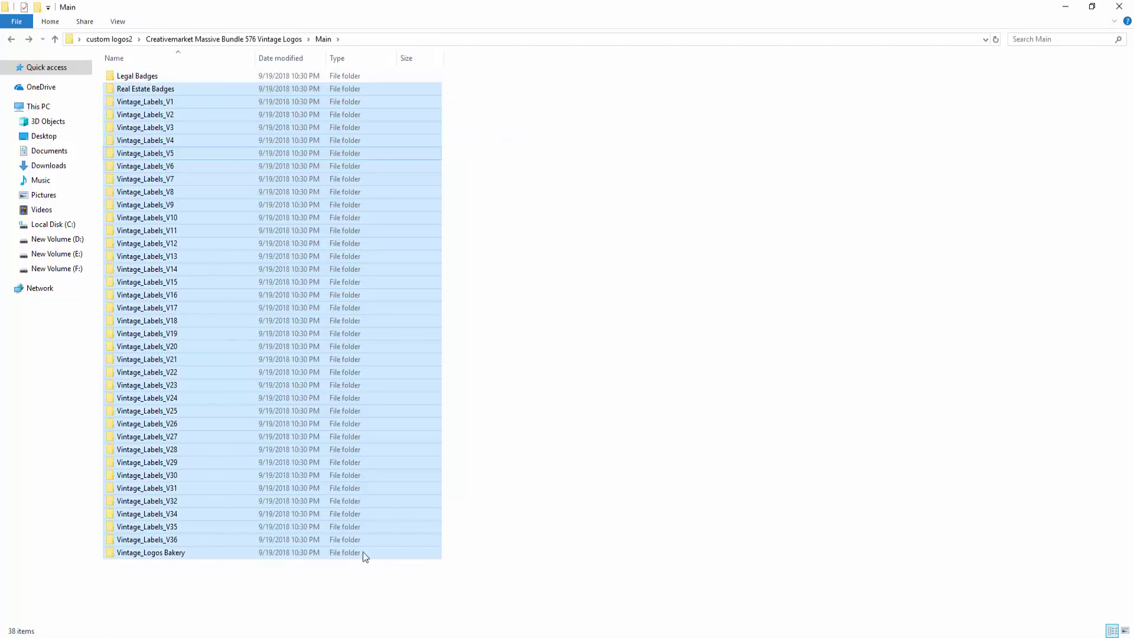
right_click(360, 519)
click(374, 522)
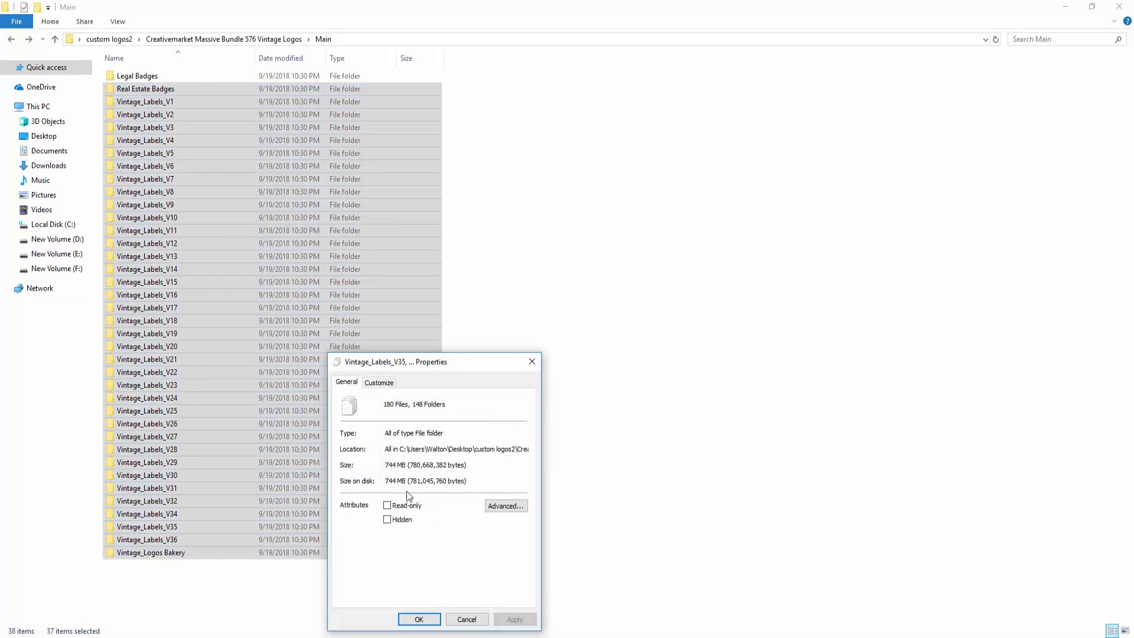
double_click(172, 349)
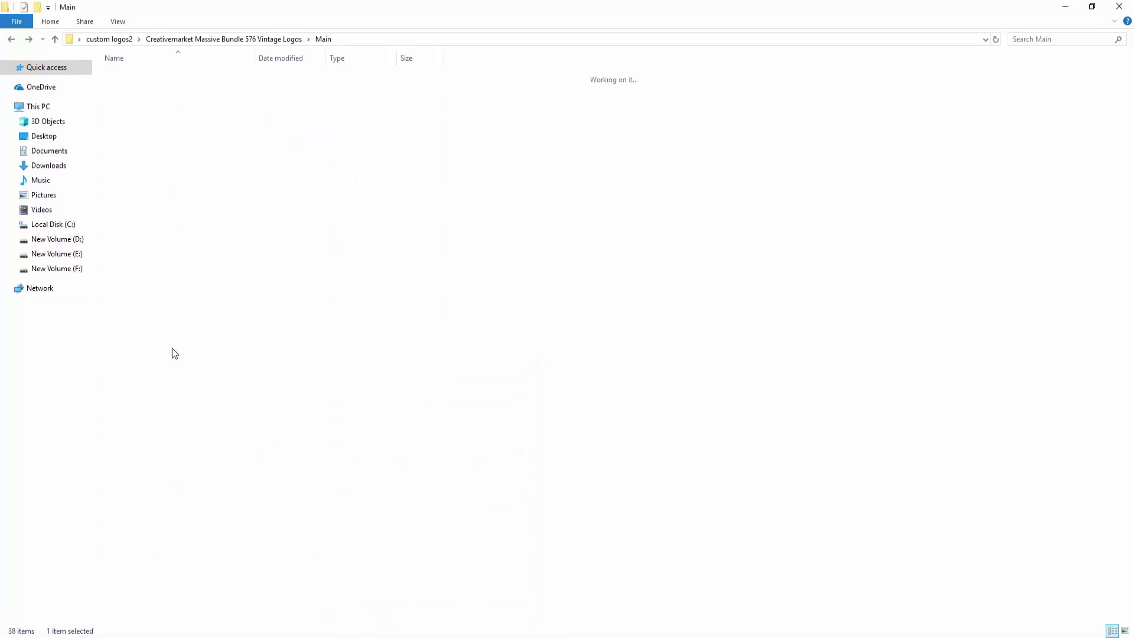
double_click(128, 89)
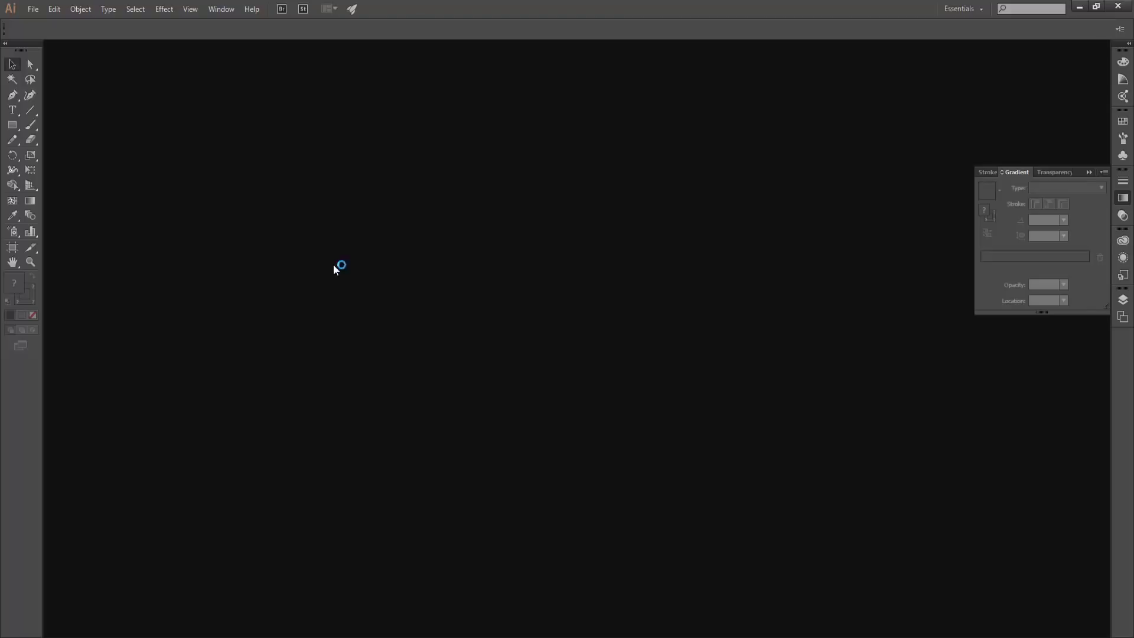
Step: Dismiss the legacy text warning, close the vintage label document, and go back up two folder levels in File Explorer
click(563, 357)
key(ctrl+w)
key(alt+Tab)
key(alt+Up)
key(alt+Up)
key(alt+Up)
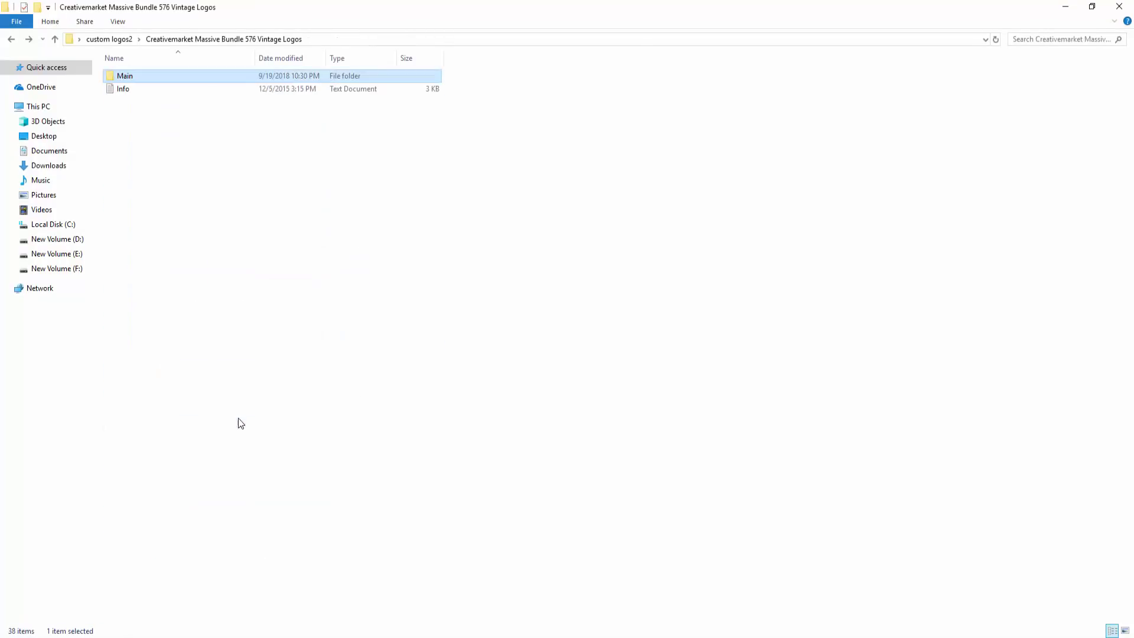
key(alt+Up)
key(alt+Up)
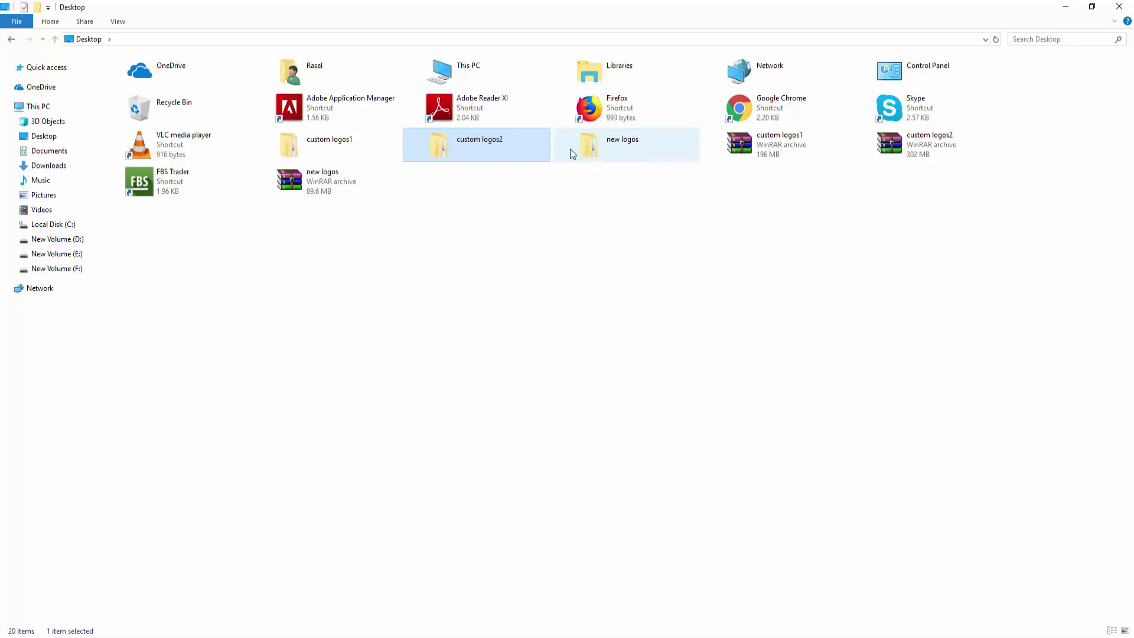
Step: Open abstract_logos_collection_1.ai from custom logos1's Creativemarket abstract logos > Abstract logos collection 1
double_click(322, 142)
double_click(186, 93)
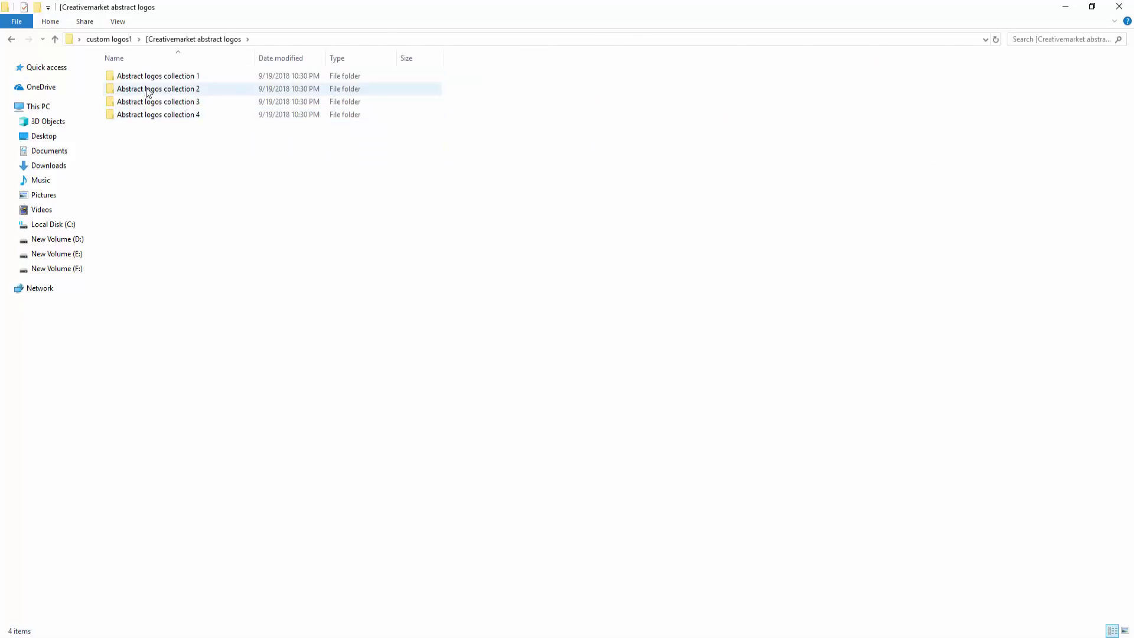
double_click(144, 79)
double_click(129, 91)
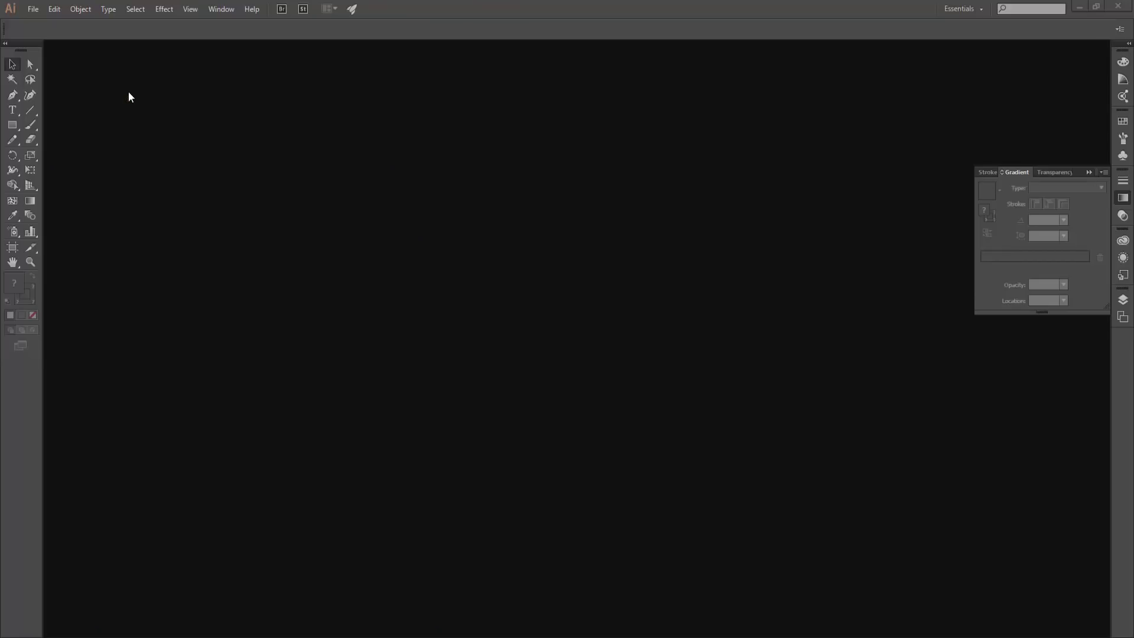
scroll(481, 339, up, 3)
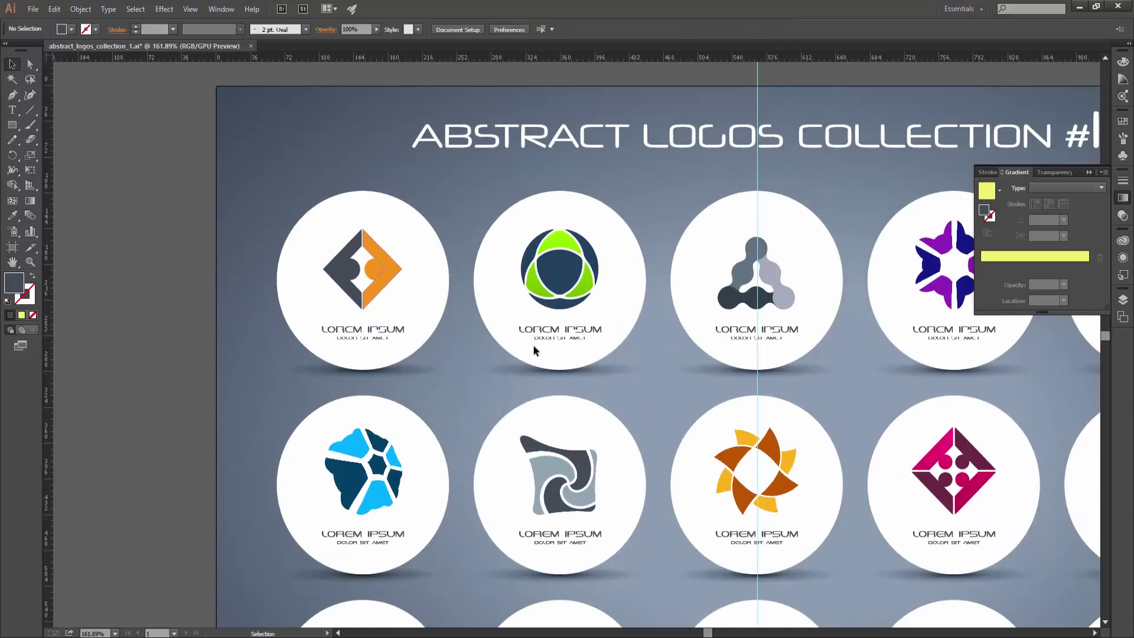
Step: Scroll around collection 1 and select the diamond logo as a group
scroll(535, 347, down, 5)
scroll(574, 325, right, 5)
click(631, 256)
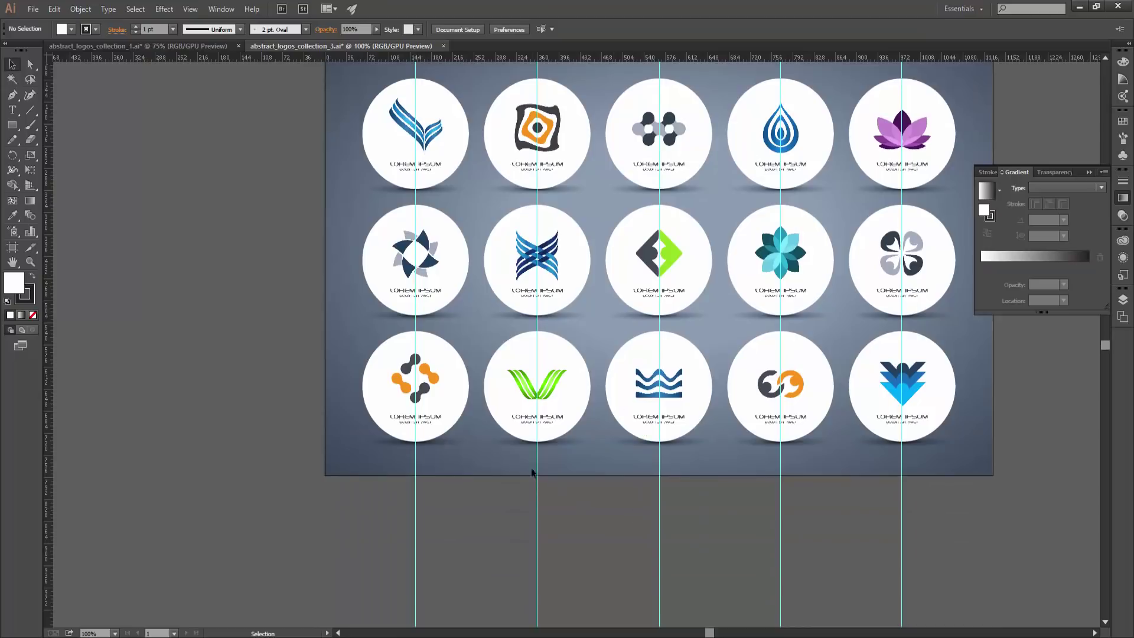
Step: Move the purple lotus logo off its circle onto the pasteboard and recentre it
click(903, 141)
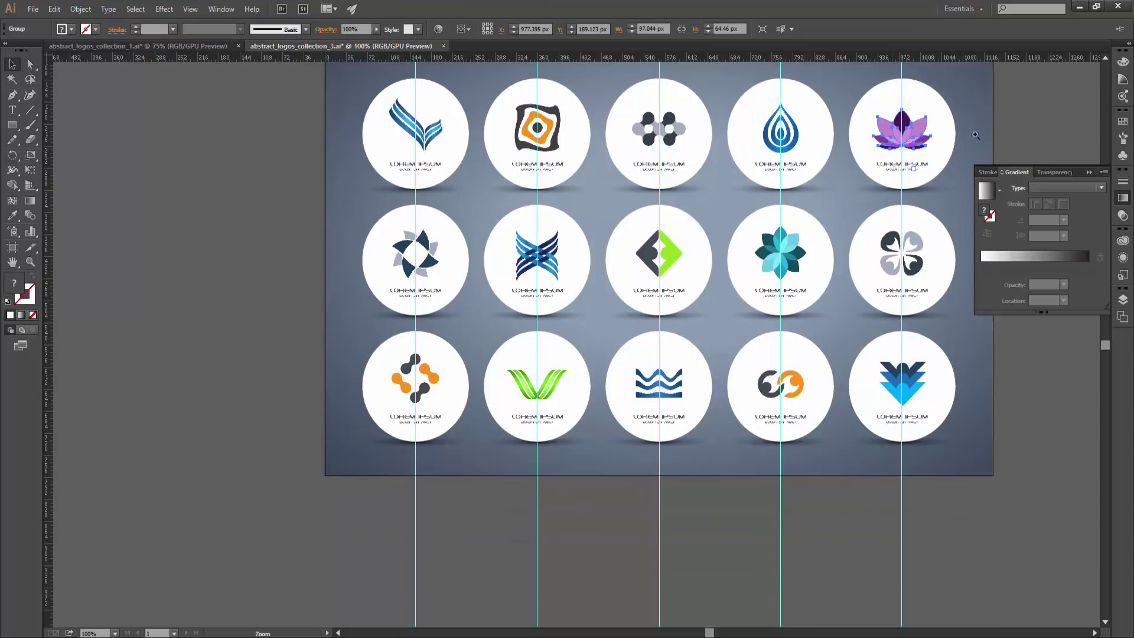
drag(976, 135, 542, 287)
drag(530, 305, 207, 320)
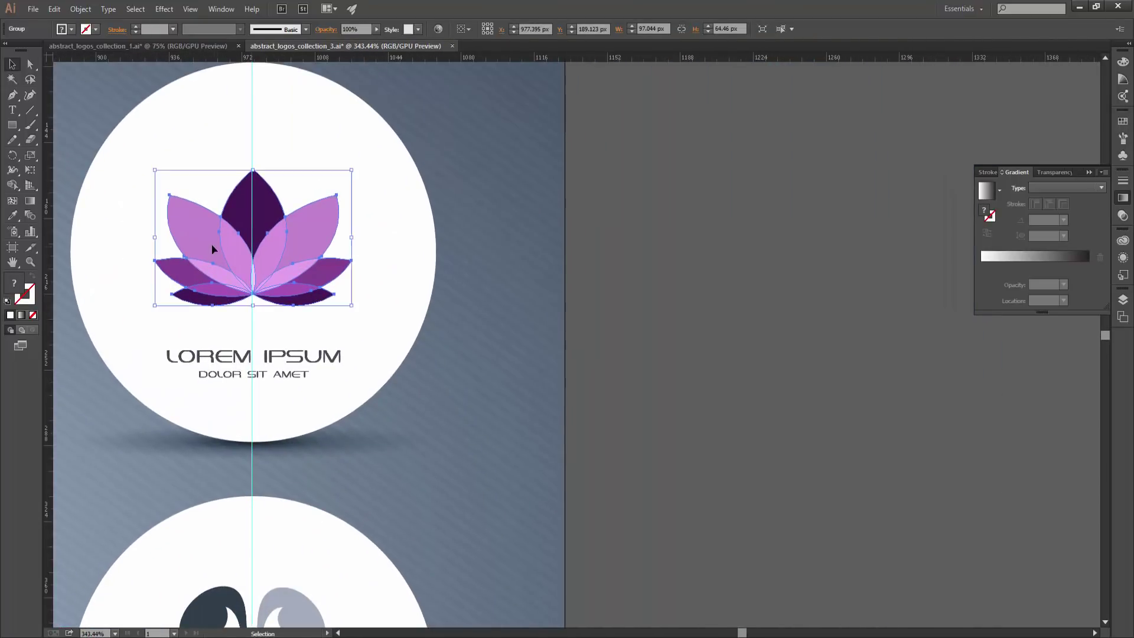
drag(216, 245, 798, 271)
click(873, 398)
scroll(789, 414, up, 3)
drag(788, 414, 546, 488)
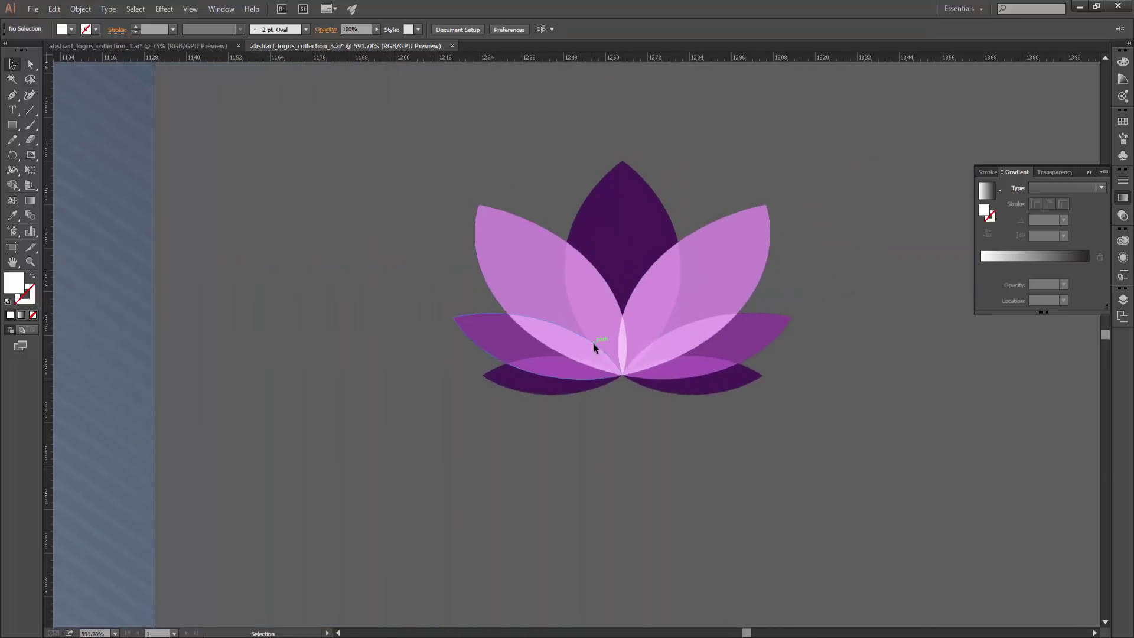
click(593, 342)
Step: With Direct Selection, select a single lotus petal and check its context options
key(ctrl+shift+a)
key(a)
scroll(606, 343, up, 3)
click(646, 289)
right_click(645, 308)
scroll(641, 488, down, 3)
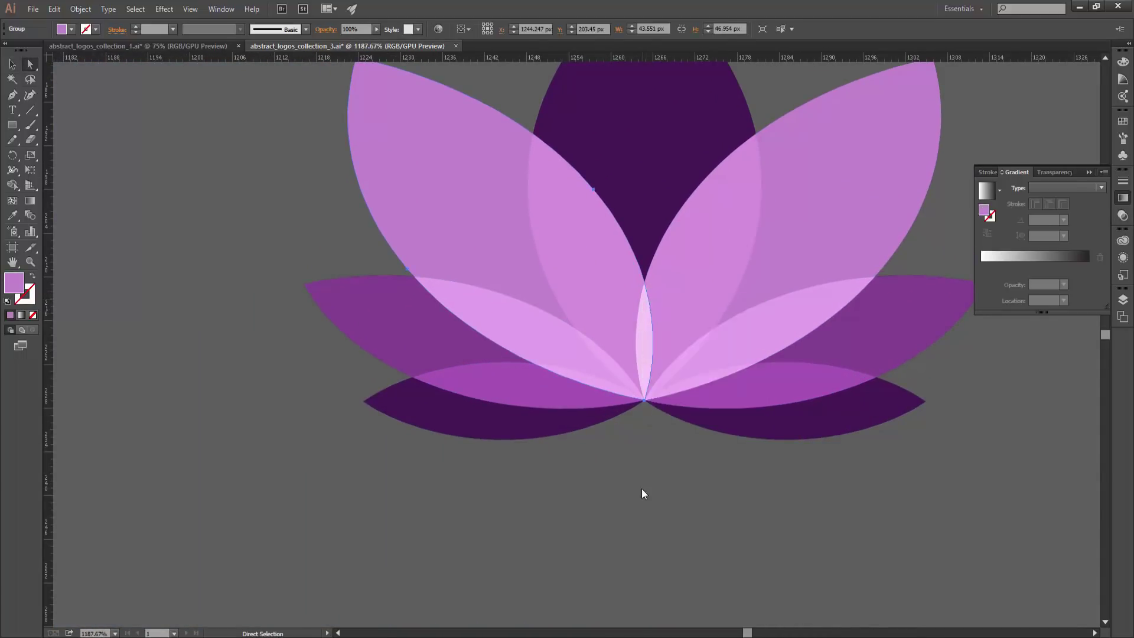
click(642, 488)
scroll(501, 459, down, 5)
scroll(501, 459, down, 3)
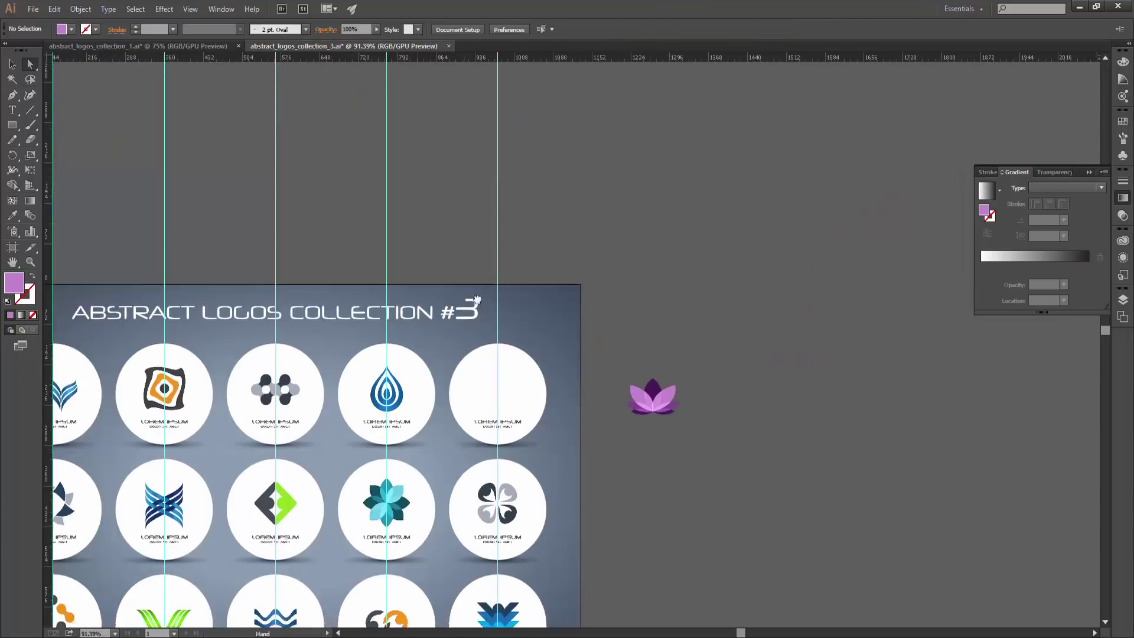
scroll(531, 349, up, 3)
Step: Cancel closing collection 3 to keep it open, then return to the abstract logos folder
key(ctrl+w)
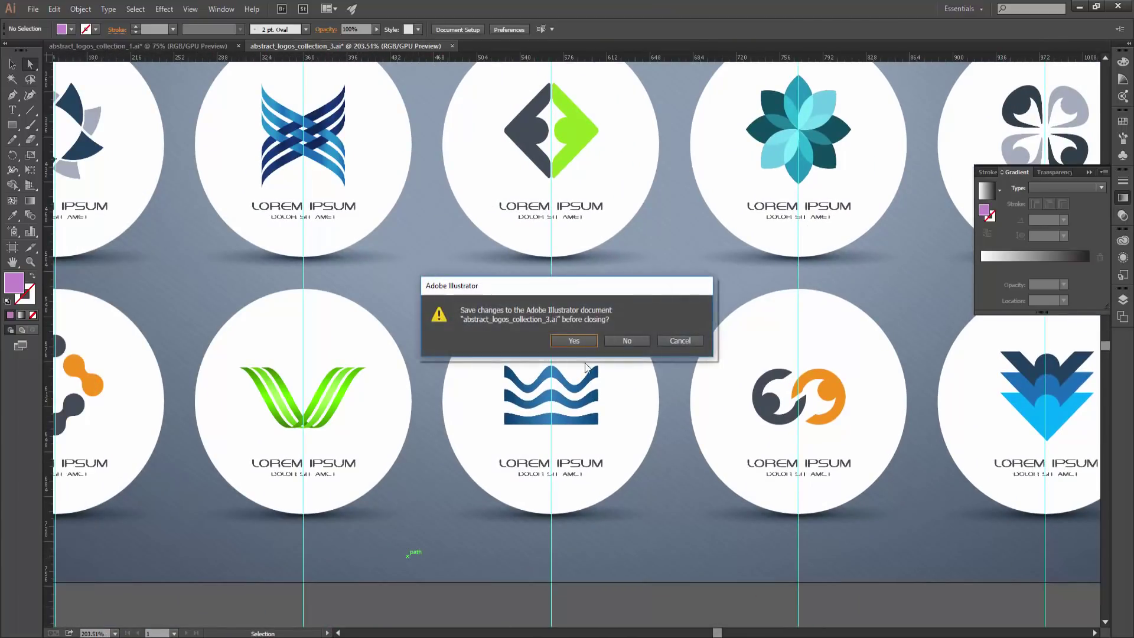
click(672, 341)
scroll(293, 456, up, 3)
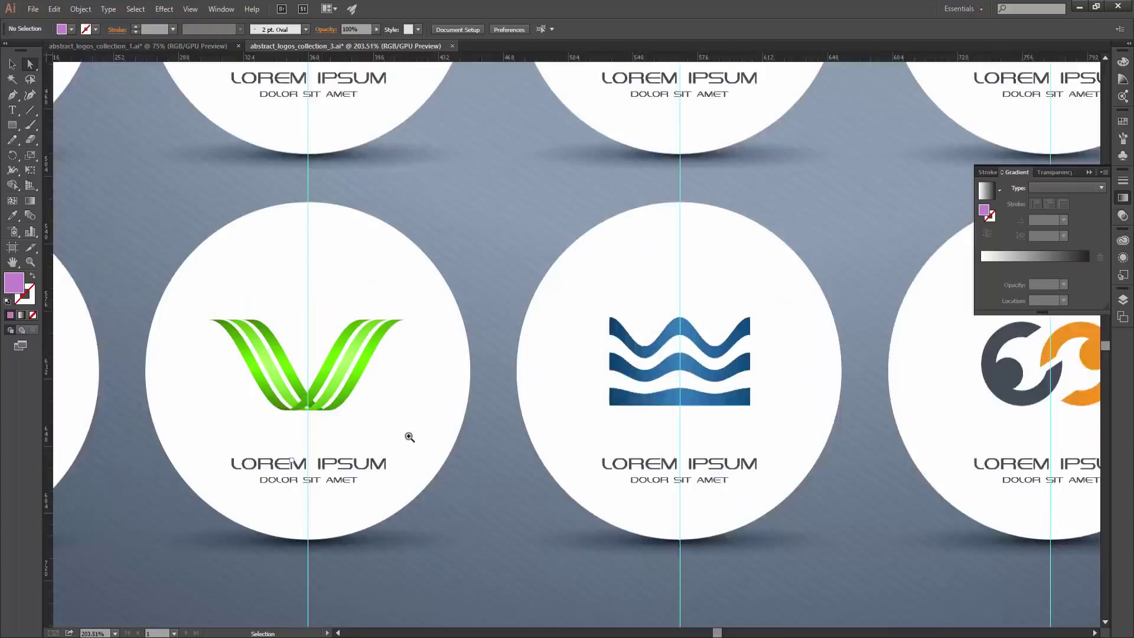
drag(345, 385, 424, 449)
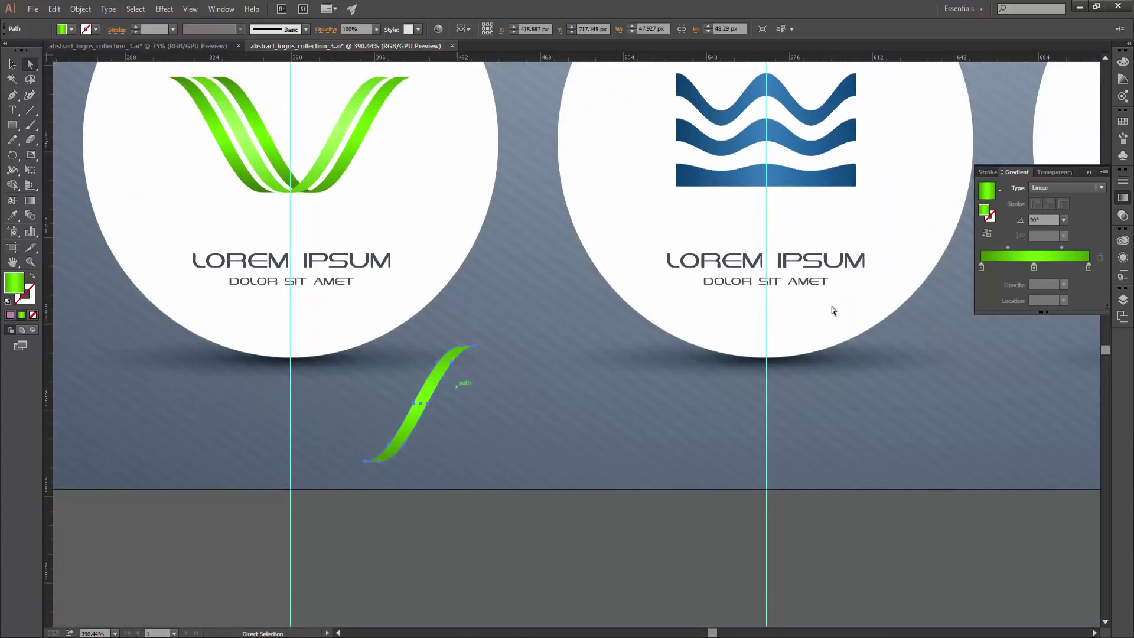
scroll(697, 481, down, 5)
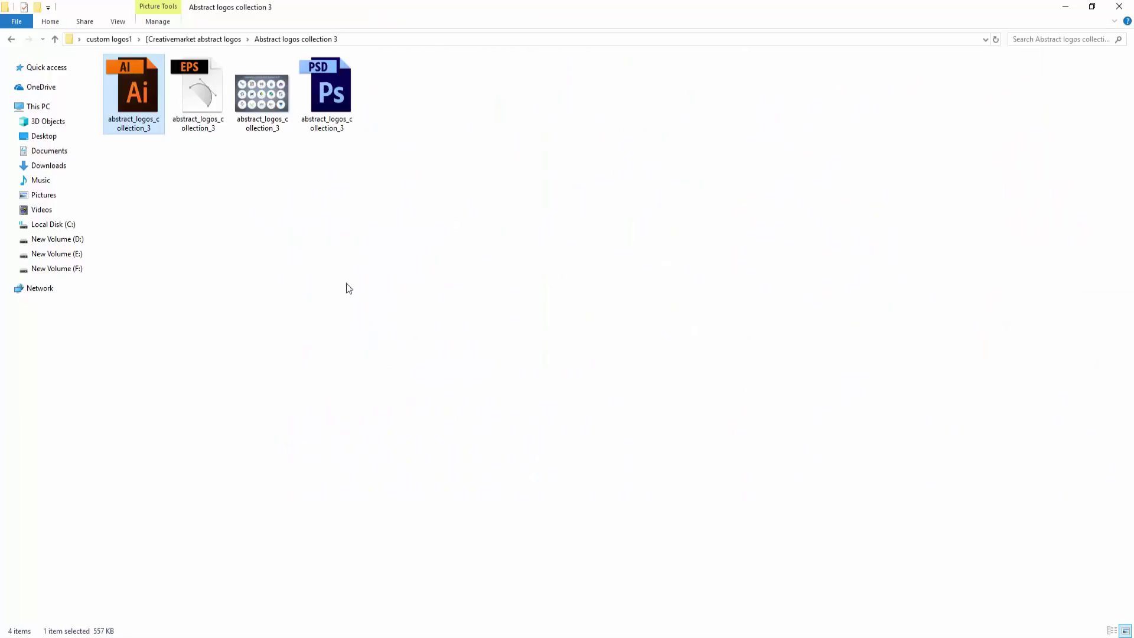
key(BackSpace)
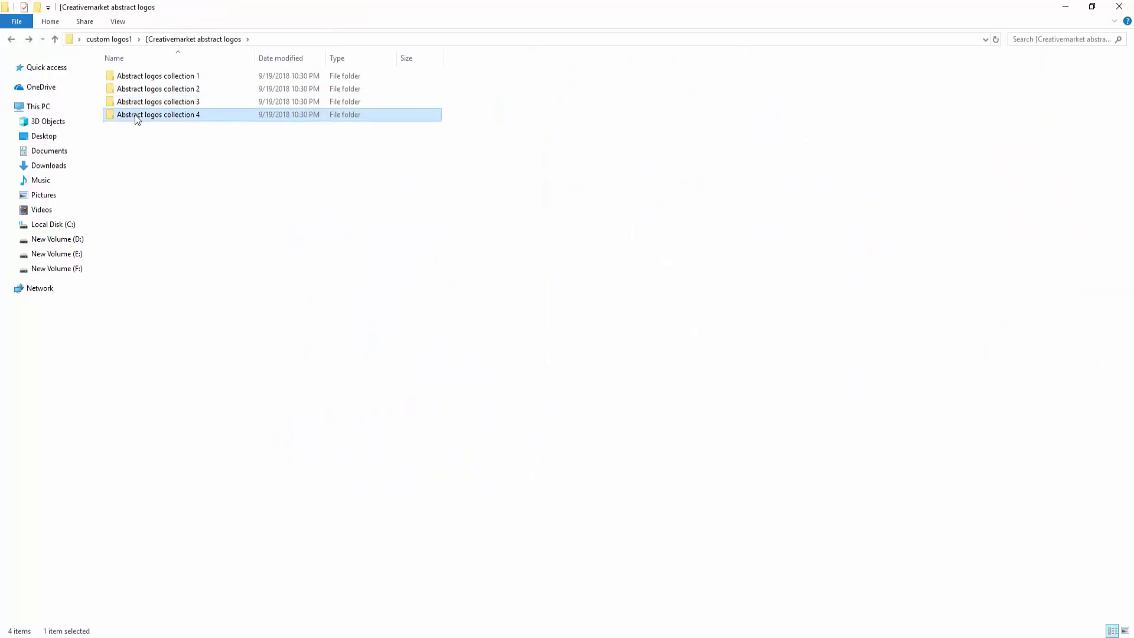
Step: Look inside Abstract logos collection 4, then open 20 Decorative Badges from CreativeMarket - 665 Logos Bundle
double_click(136, 115)
mouse_move(133, 93)
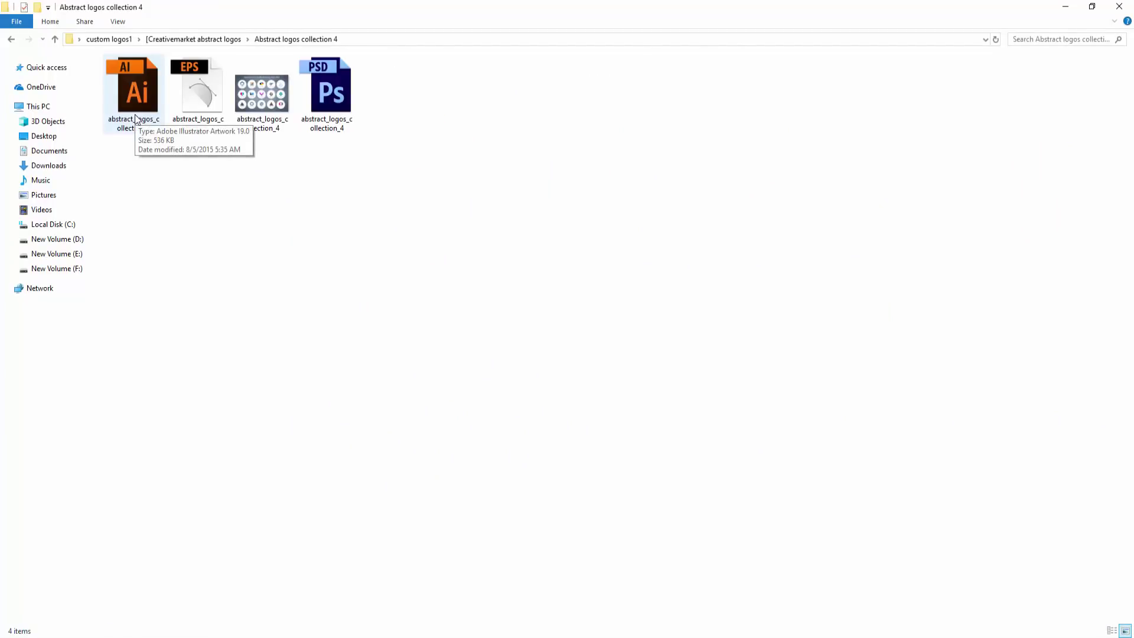
key(BackSpace)
key(BackSpace)
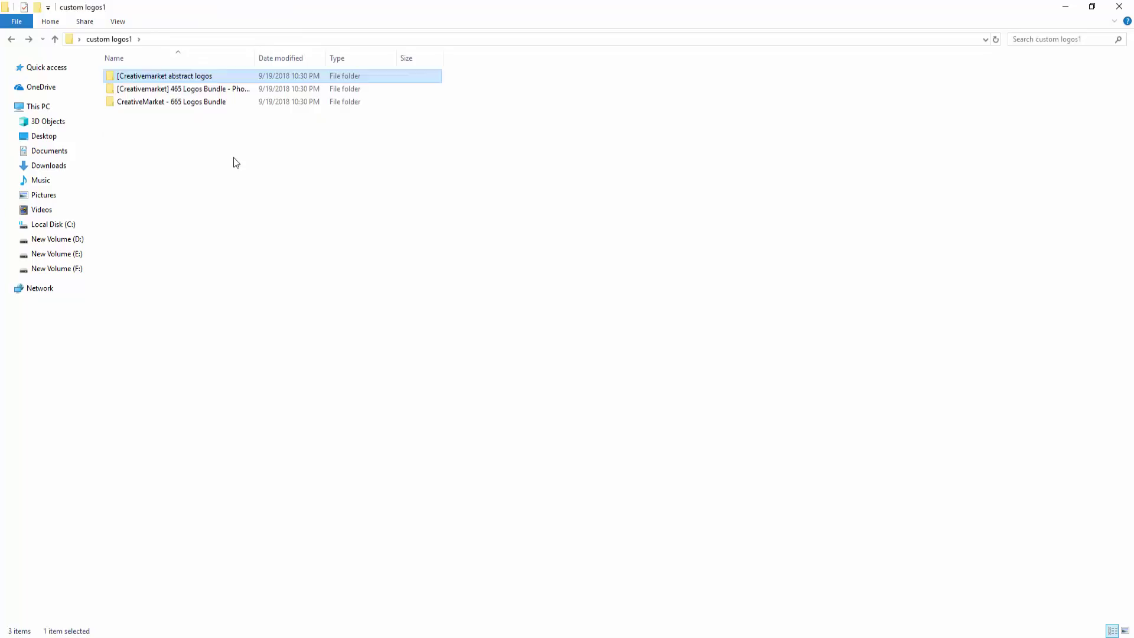
double_click(177, 101)
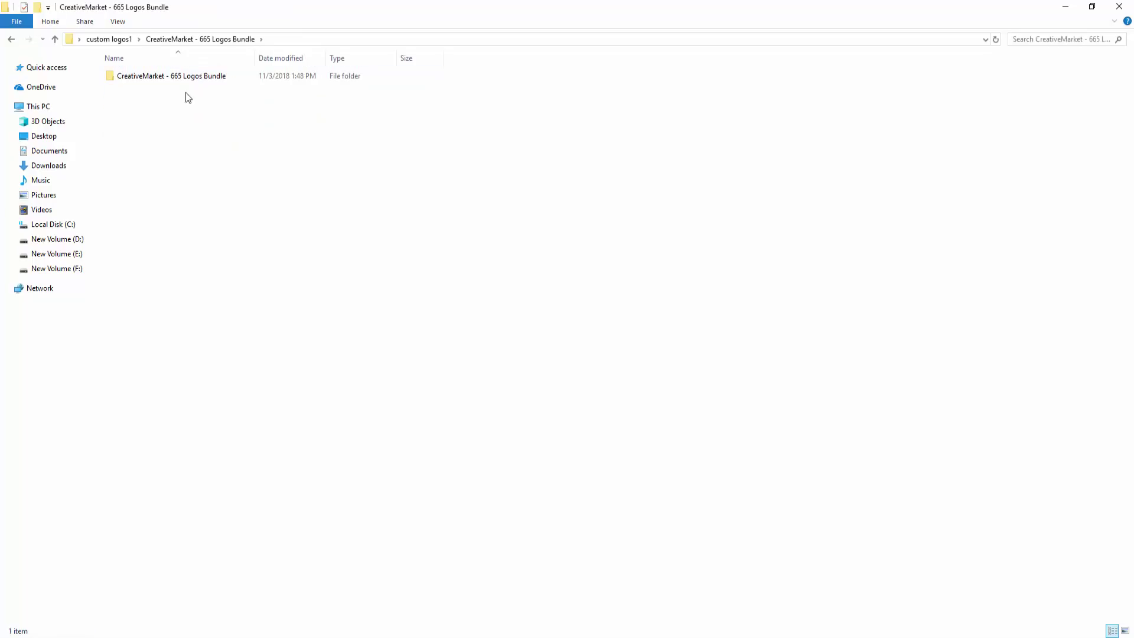
double_click(171, 76)
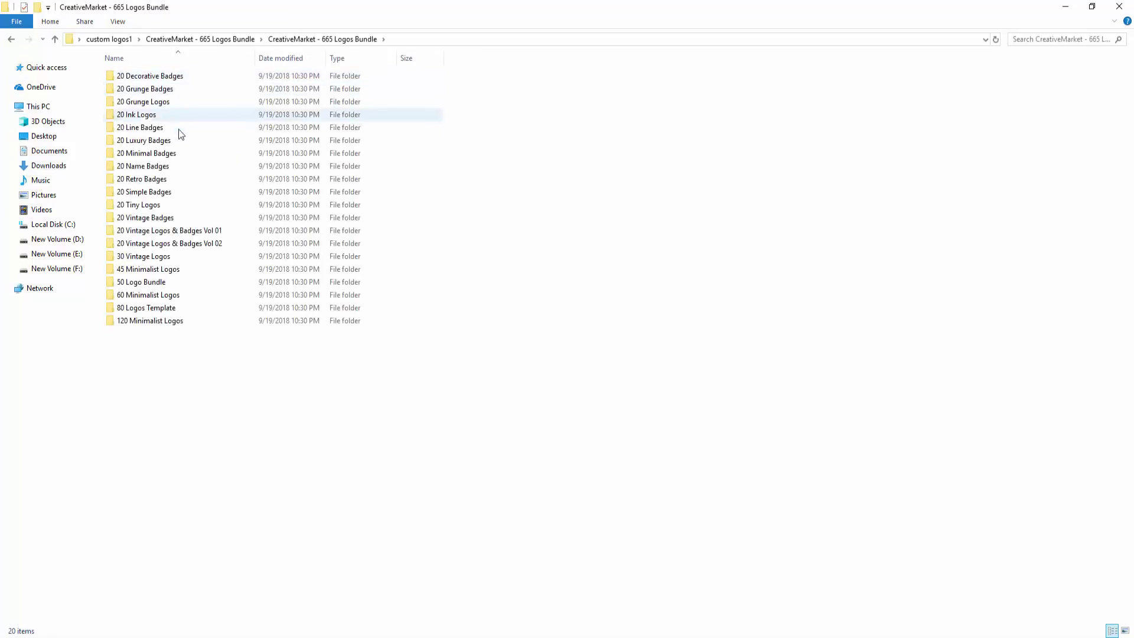
double_click(151, 102)
key(BackSpace)
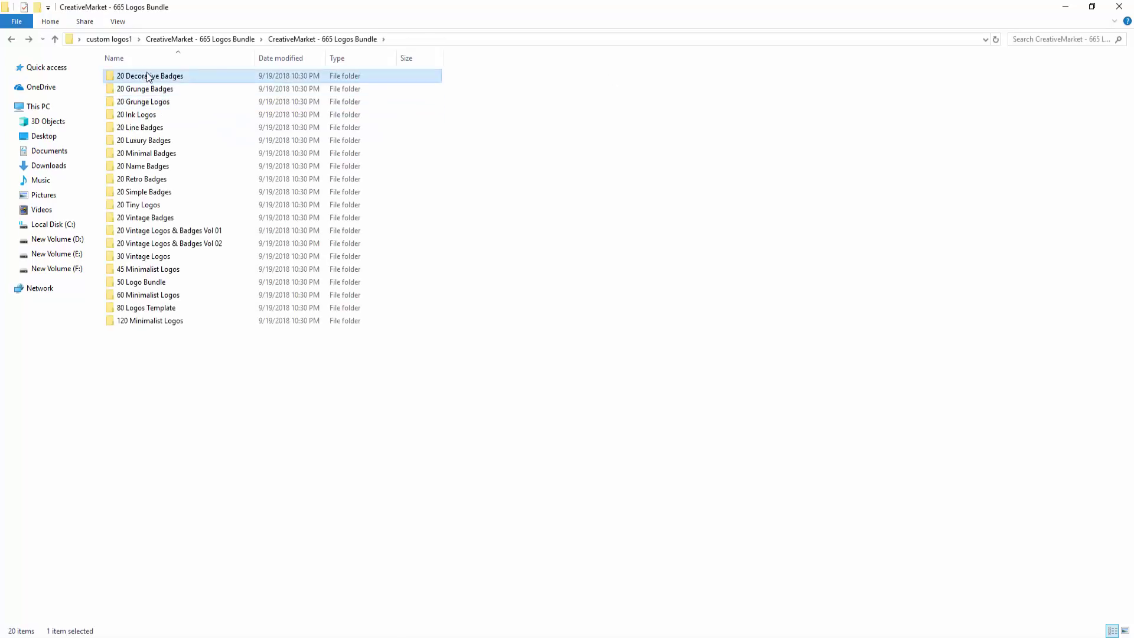
double_click(148, 75)
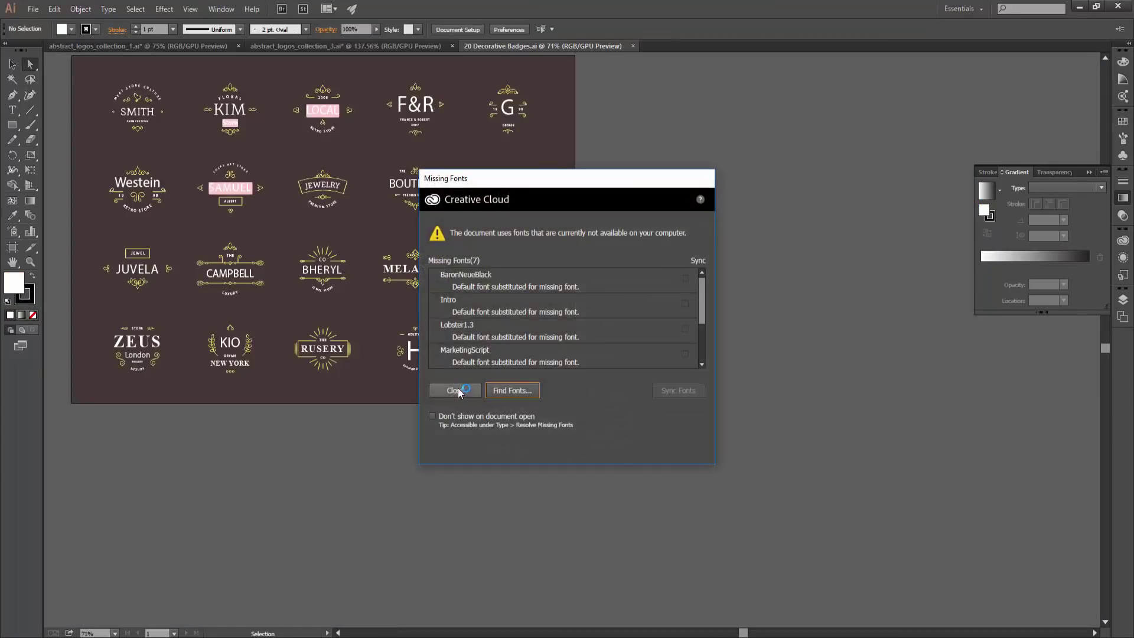
Step: Close the Missing Fonts notice, zoom into the middle badge rows, then select the three desktop logo folders
click(455, 391)
drag(242, 336, 628, 339)
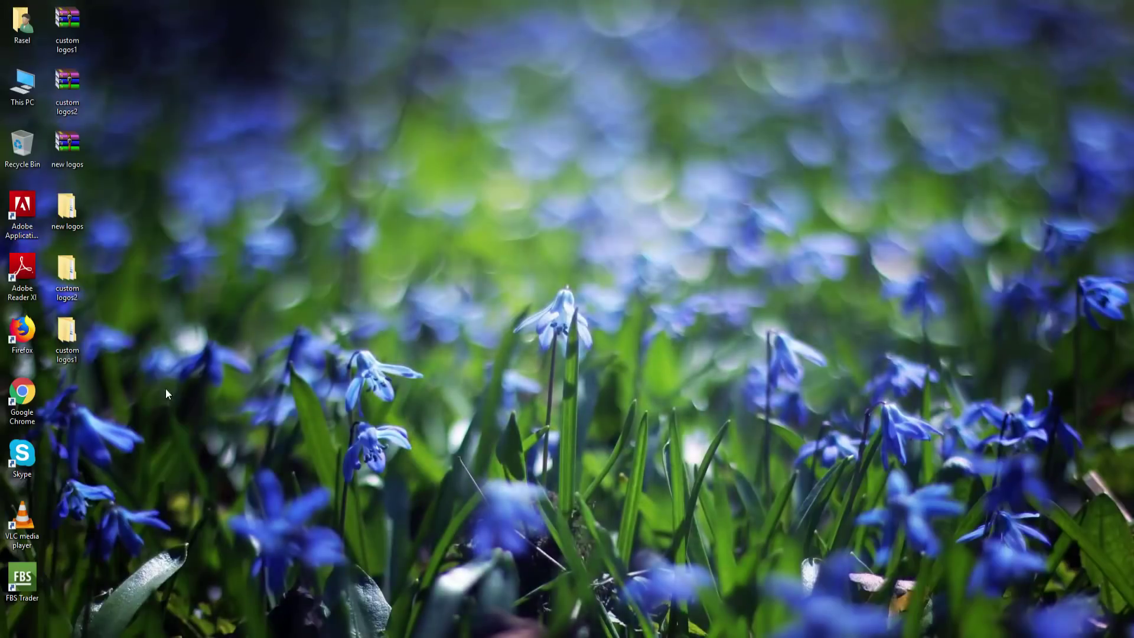
drag(156, 393, 38, 186)
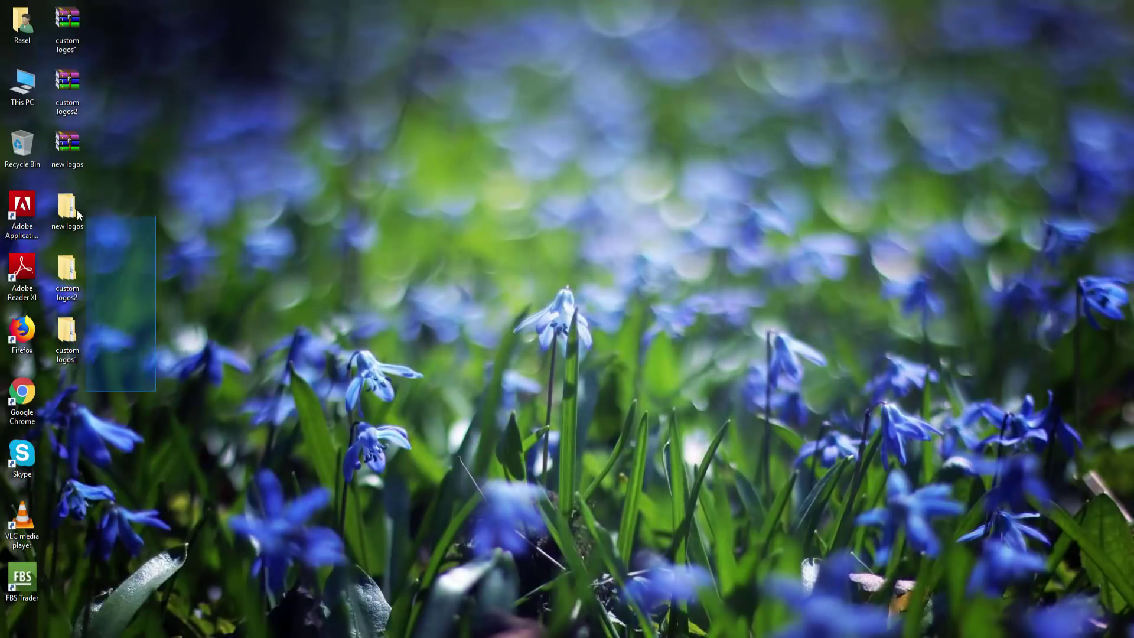
drag(97, 224, 84, 395)
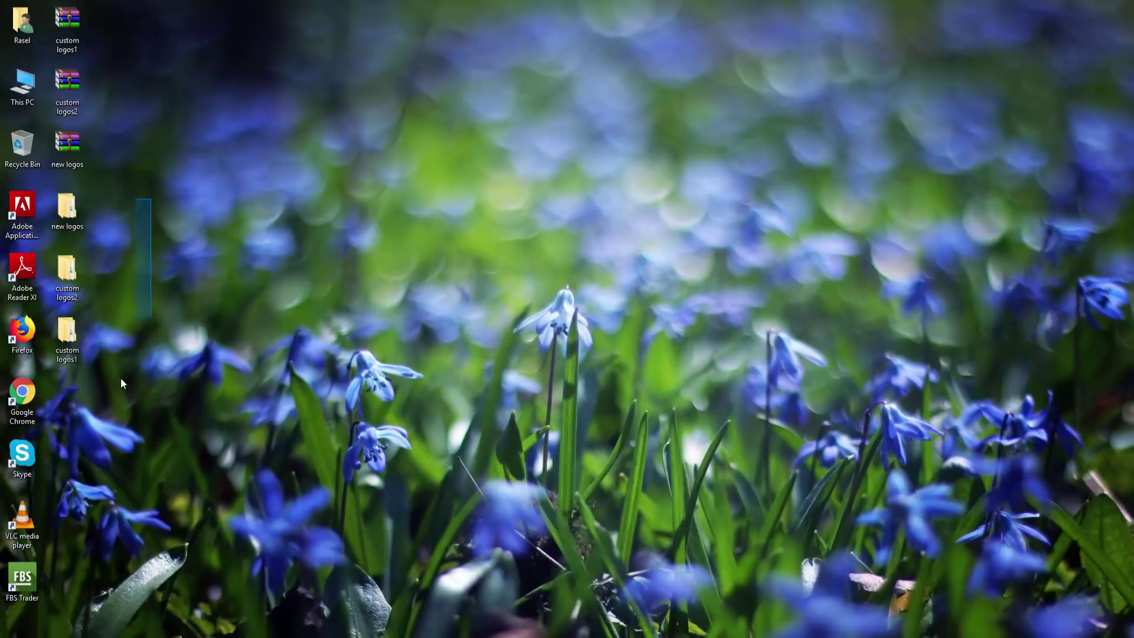